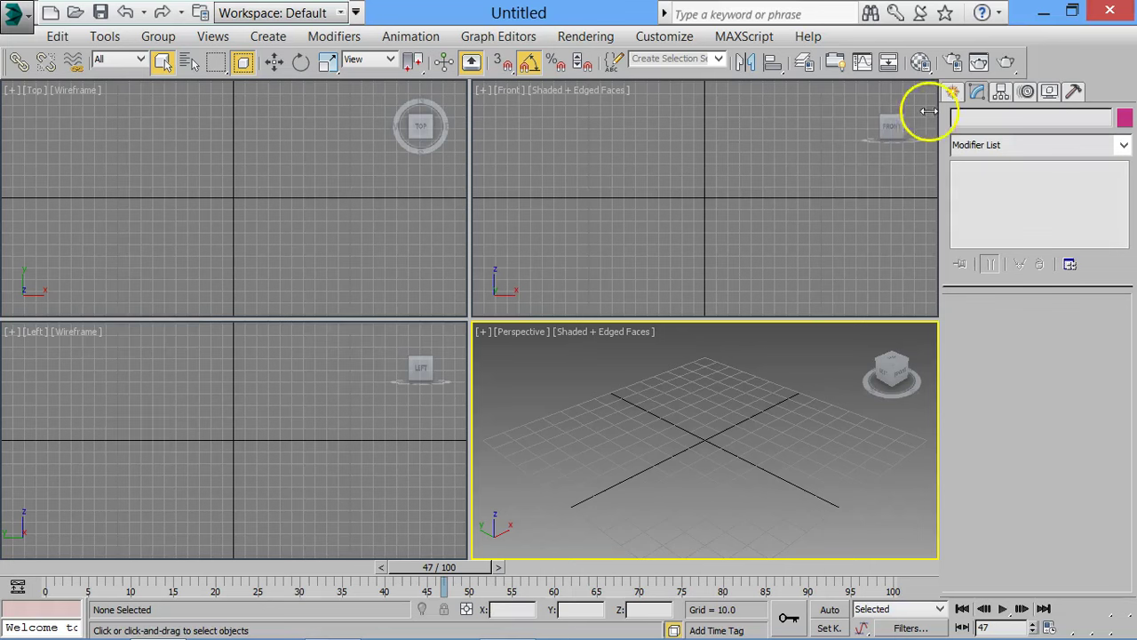
Arm the Plane primitive and set the display units to Metric Meters in Units Setup.
click(953, 94)
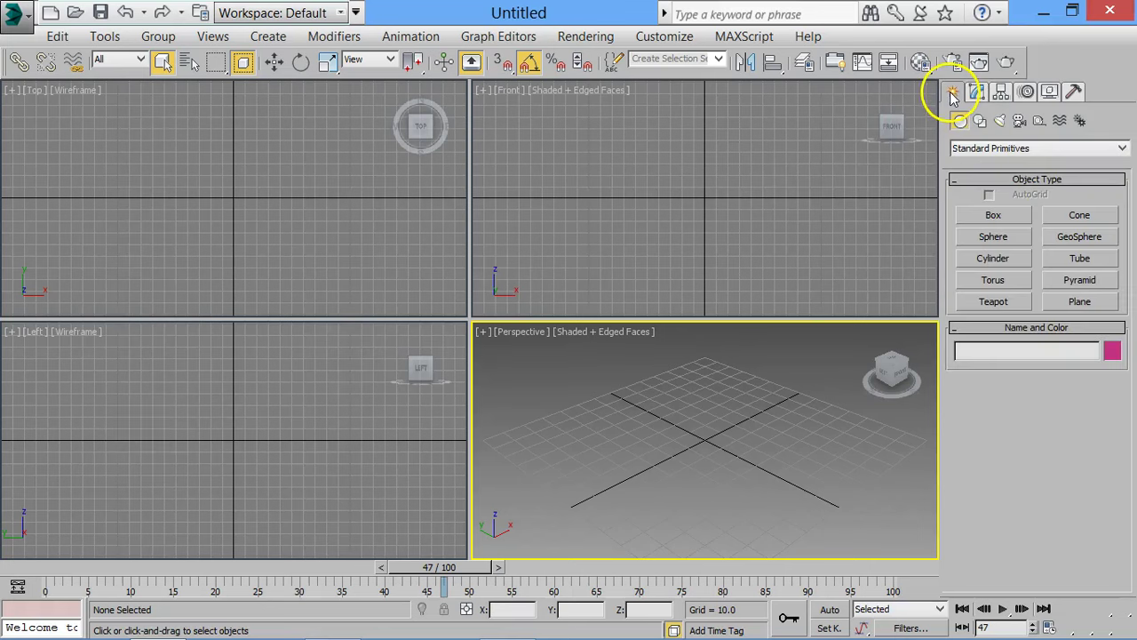
click(1077, 303)
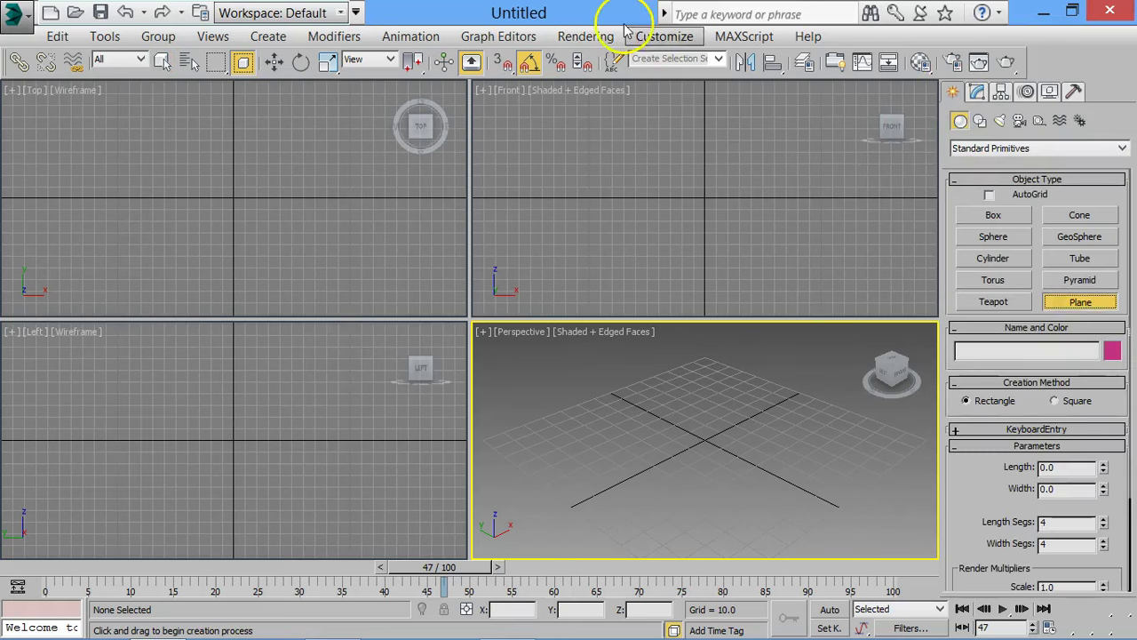
click(658, 39)
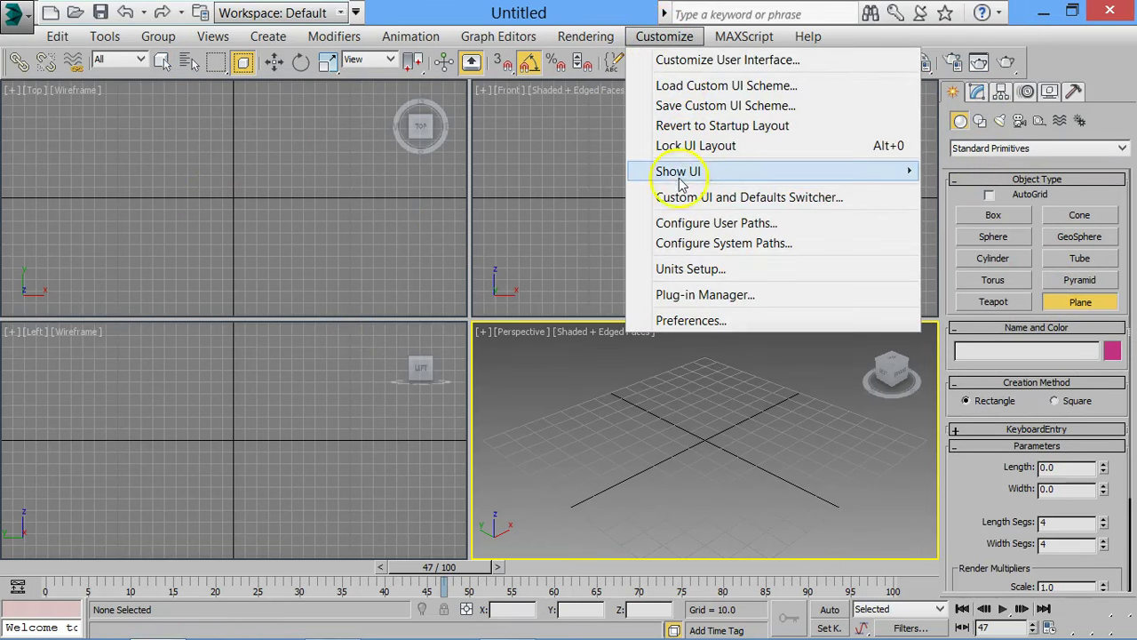
click(689, 270)
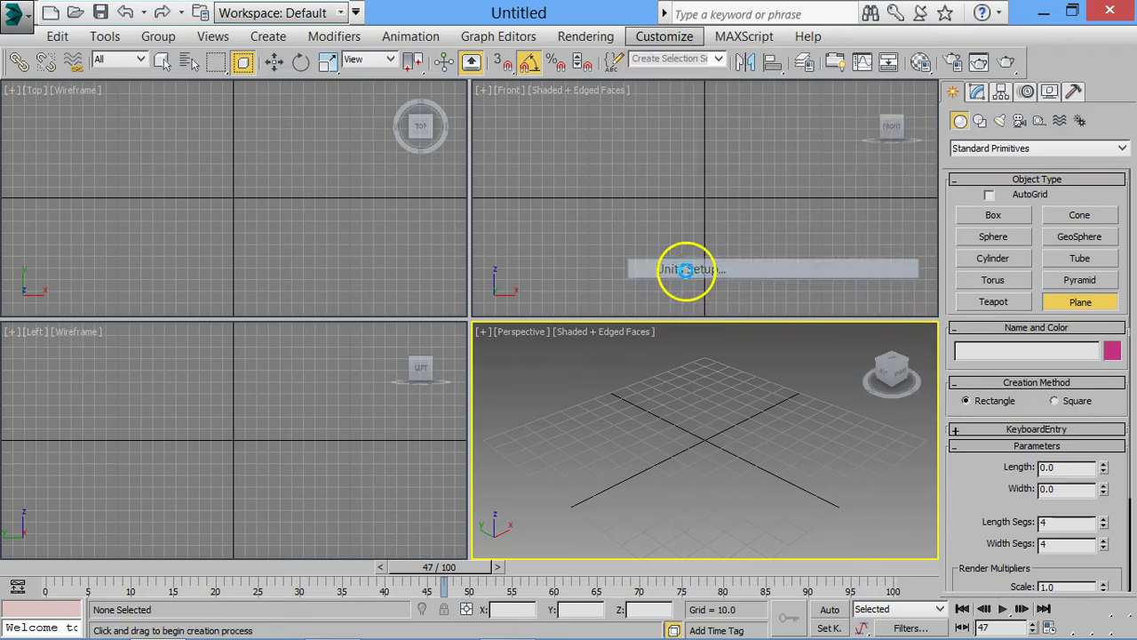
click(428, 230)
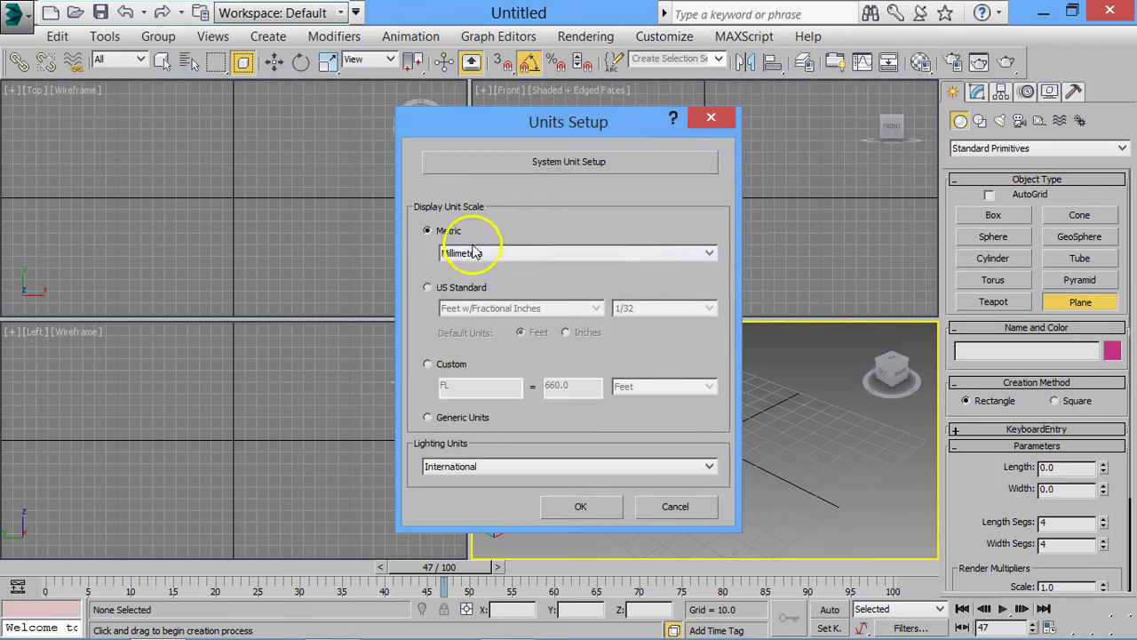
click(474, 253)
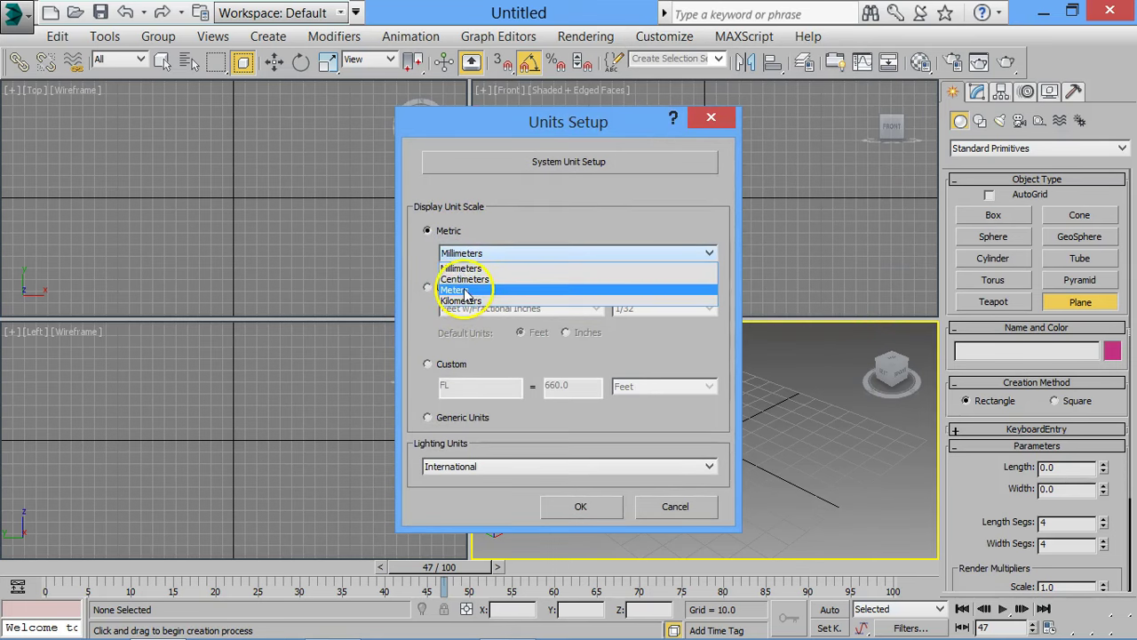
click(465, 291)
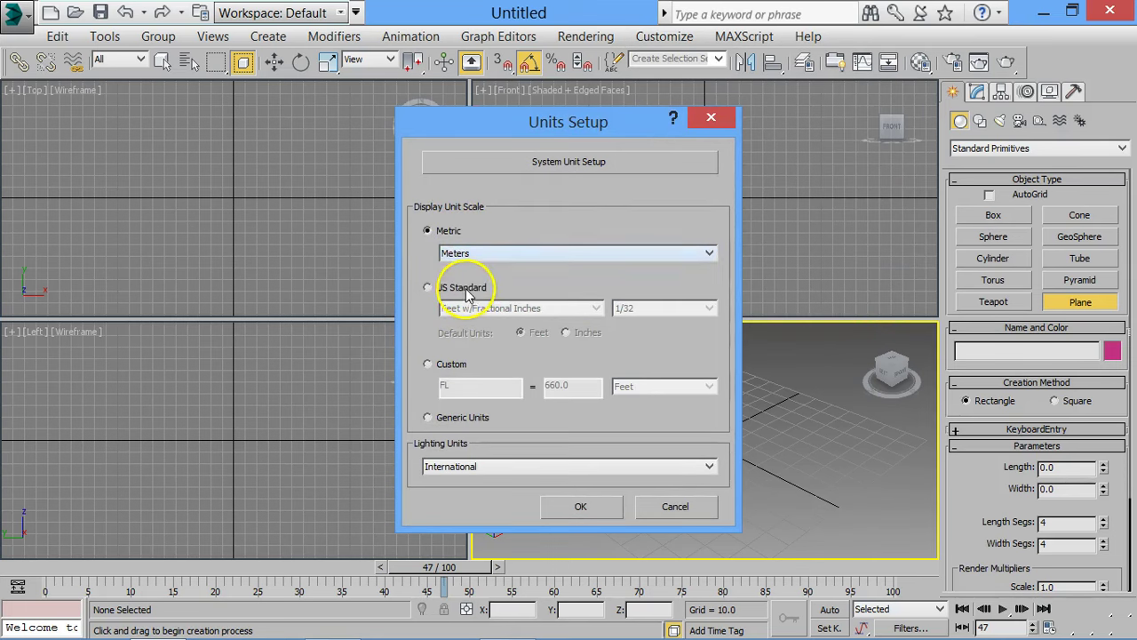
click(583, 505)
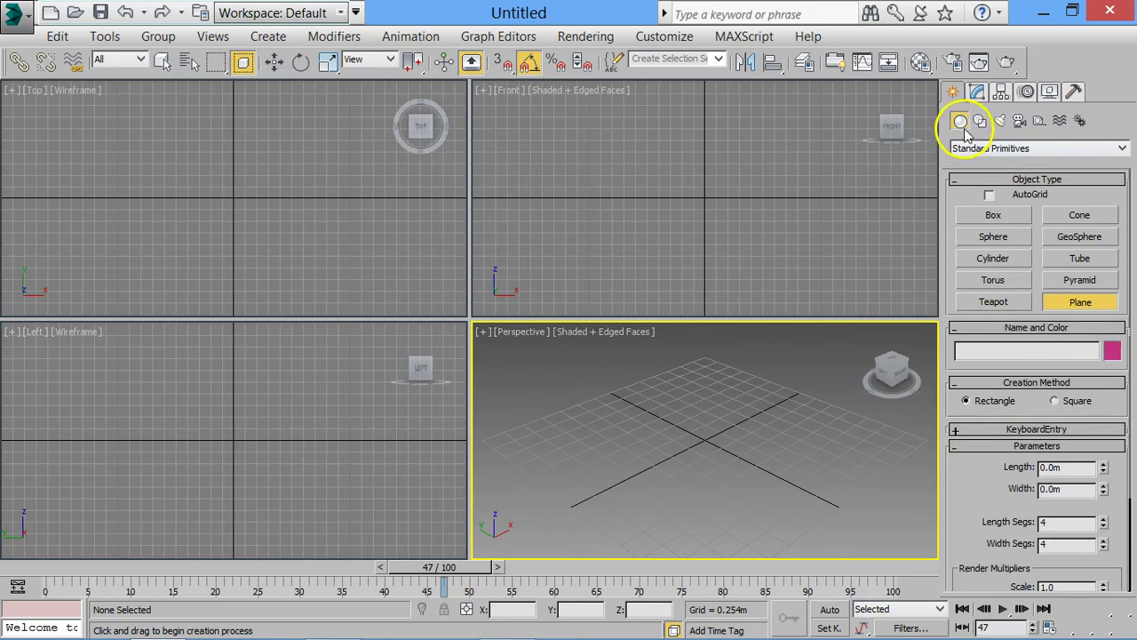
Recheck Units Setup to confirm Meters, then re-arm the Plane primitive in Standard Primitives.
click(1080, 121)
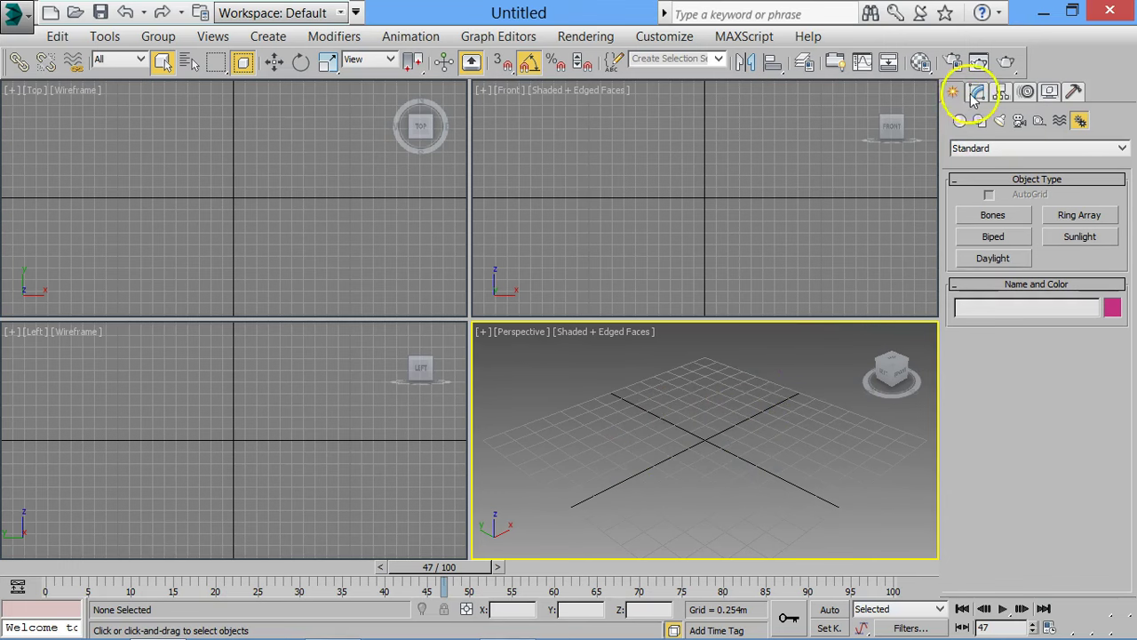
click(665, 40)
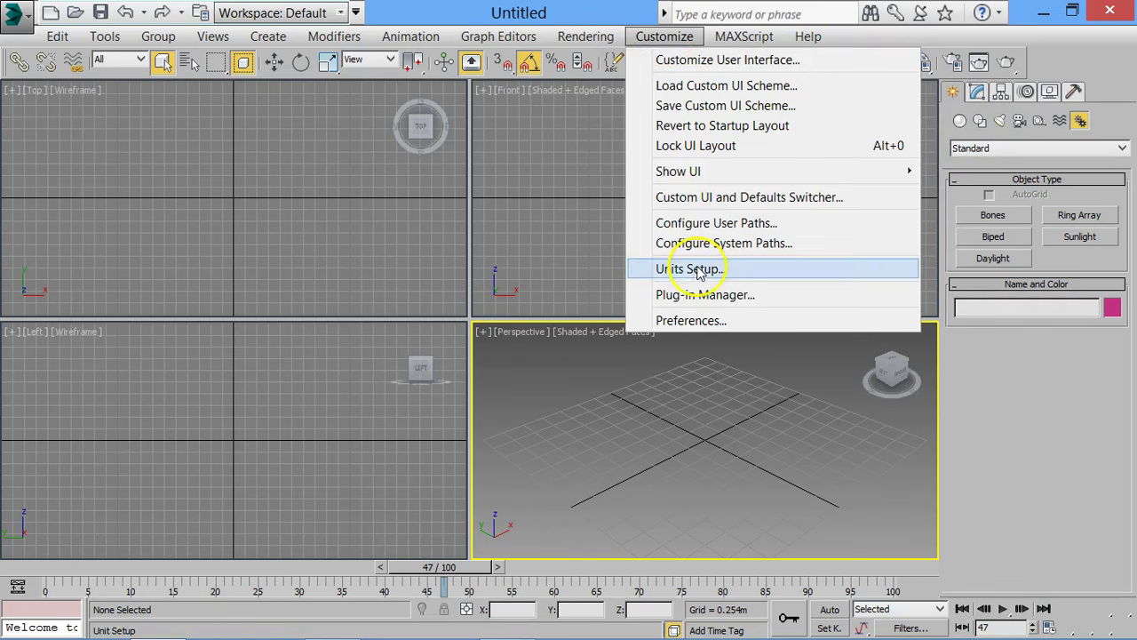
click(697, 269)
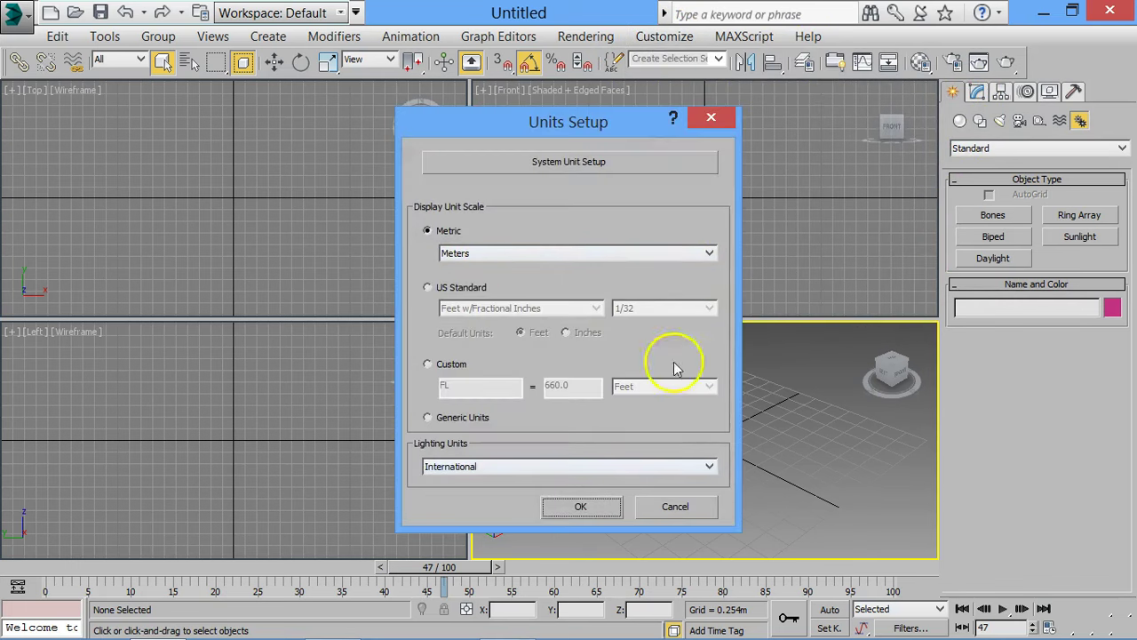
click(580, 506)
click(980, 121)
click(961, 121)
click(1079, 301)
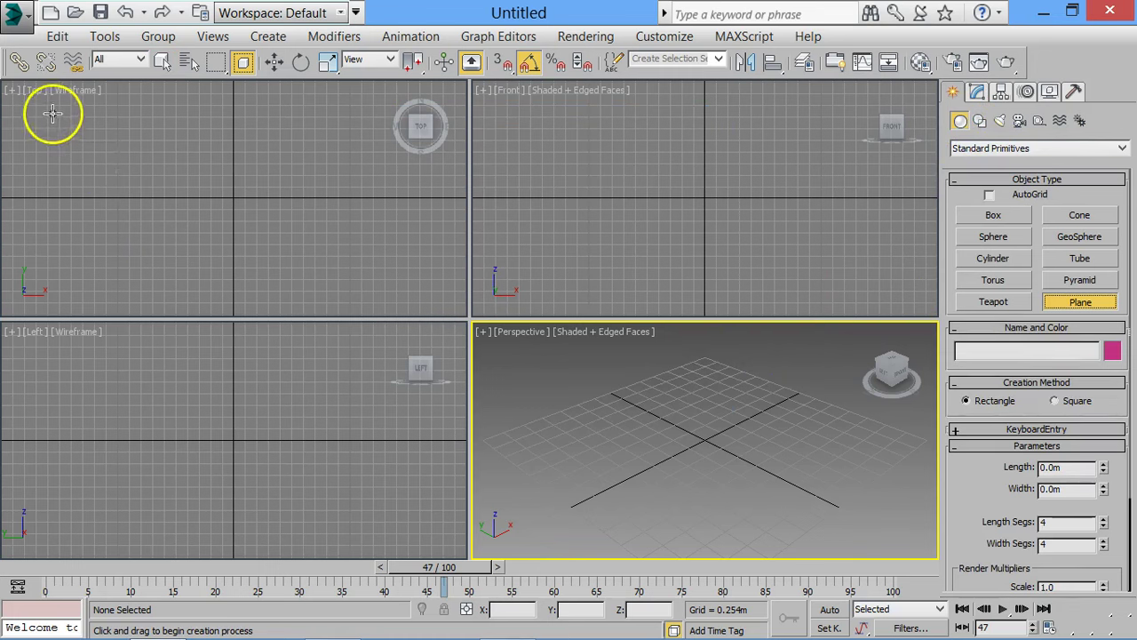
Draw a Plane in the Top view with Length 10 m and Width 20 m, centering it in view.
drag(51, 112, 361, 284)
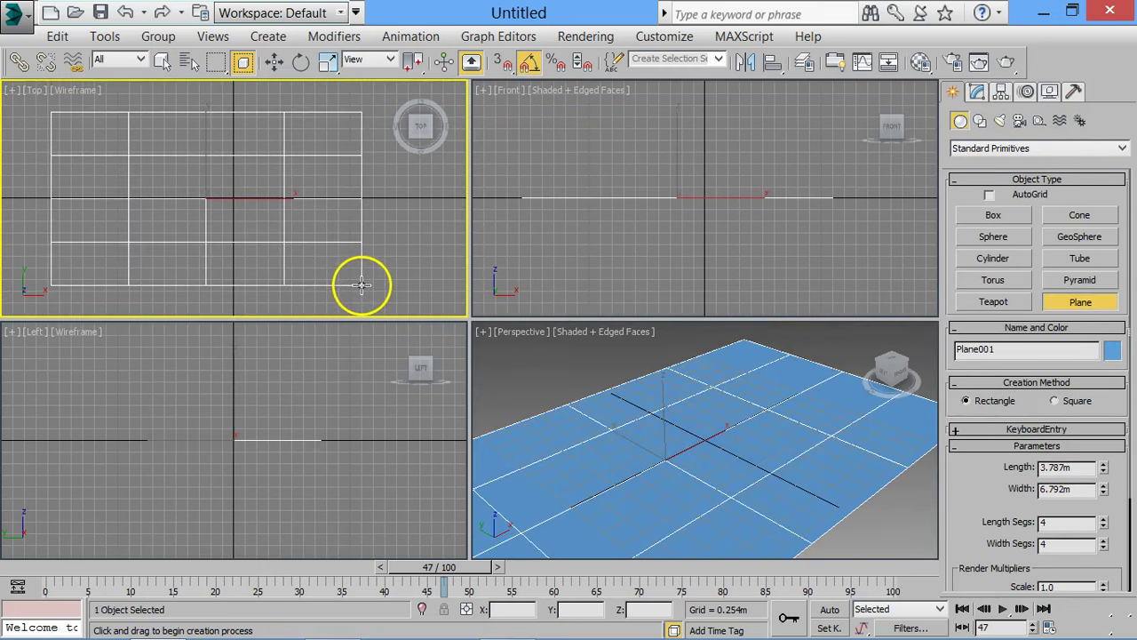
scroll(762, 414, down, 2)
scroll(766, 445, down, 2)
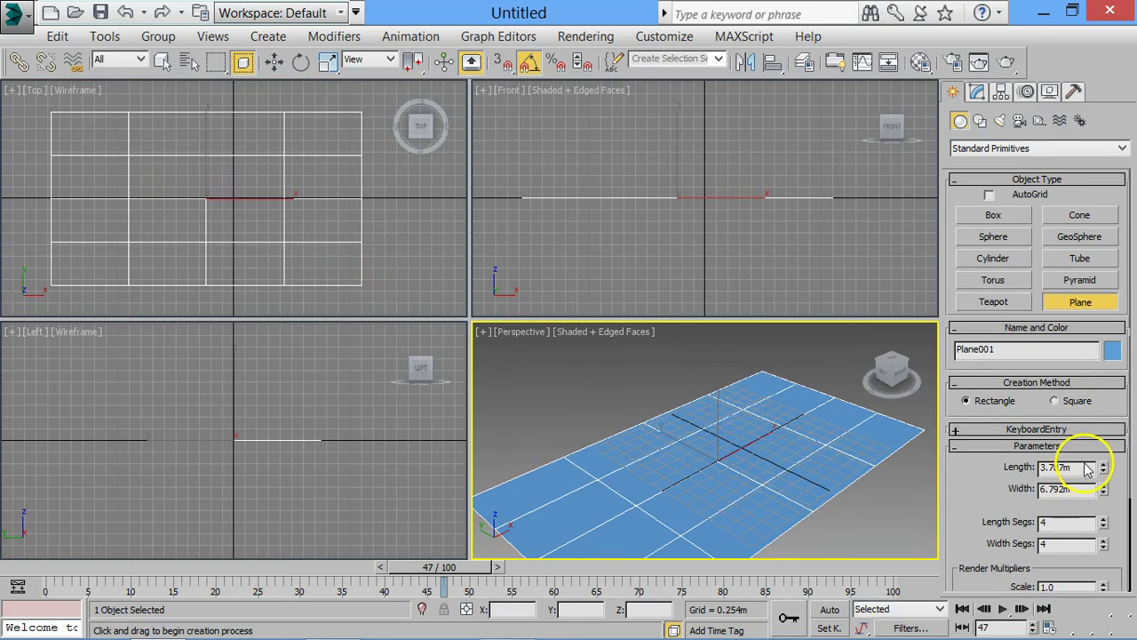
drag(1084, 465, 1021, 475)
text(10)
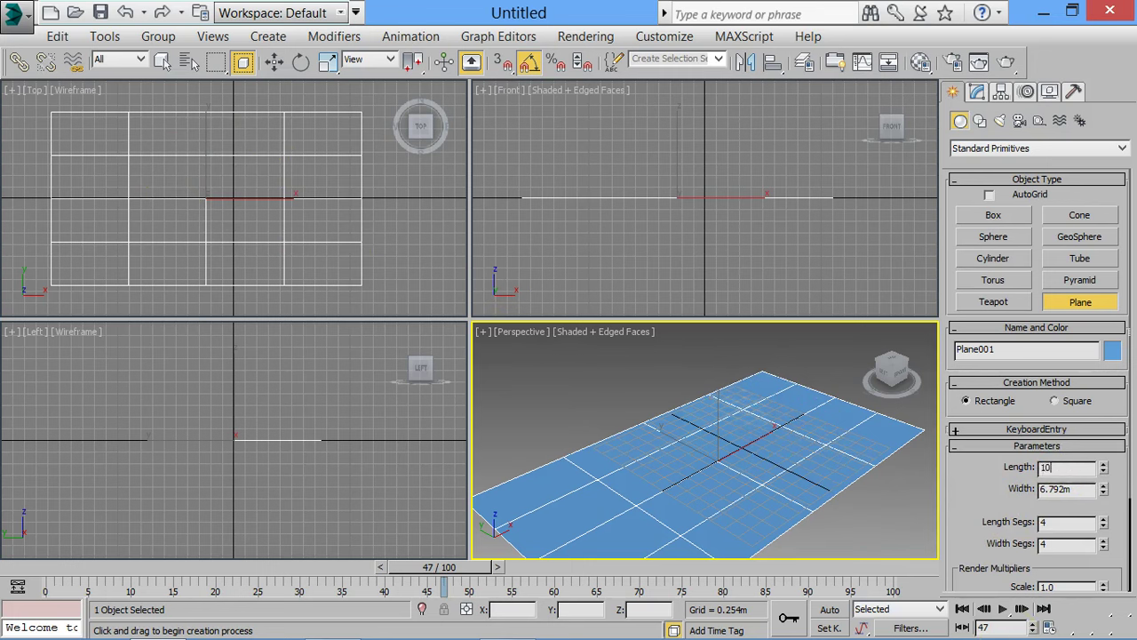
key(Tab)
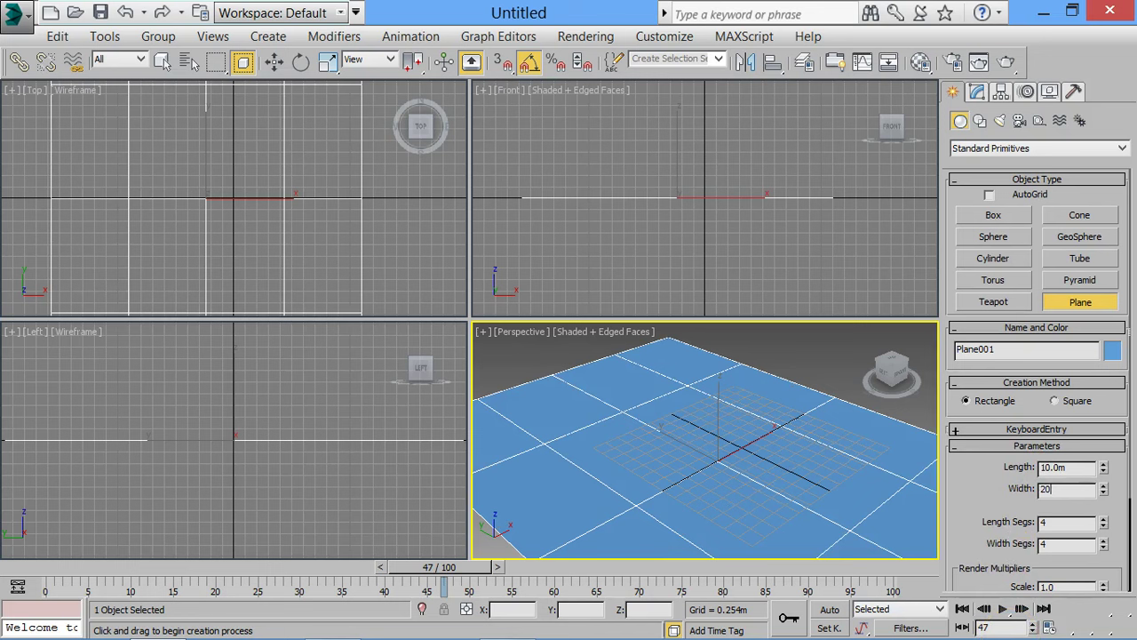
key(Return)
scroll(257, 213, up, 2)
scroll(268, 248, down, 5)
scroll(274, 177, up, 2)
scroll(267, 142, up, 1)
middle_drag(259, 135, 245, 139)
click(989, 216)
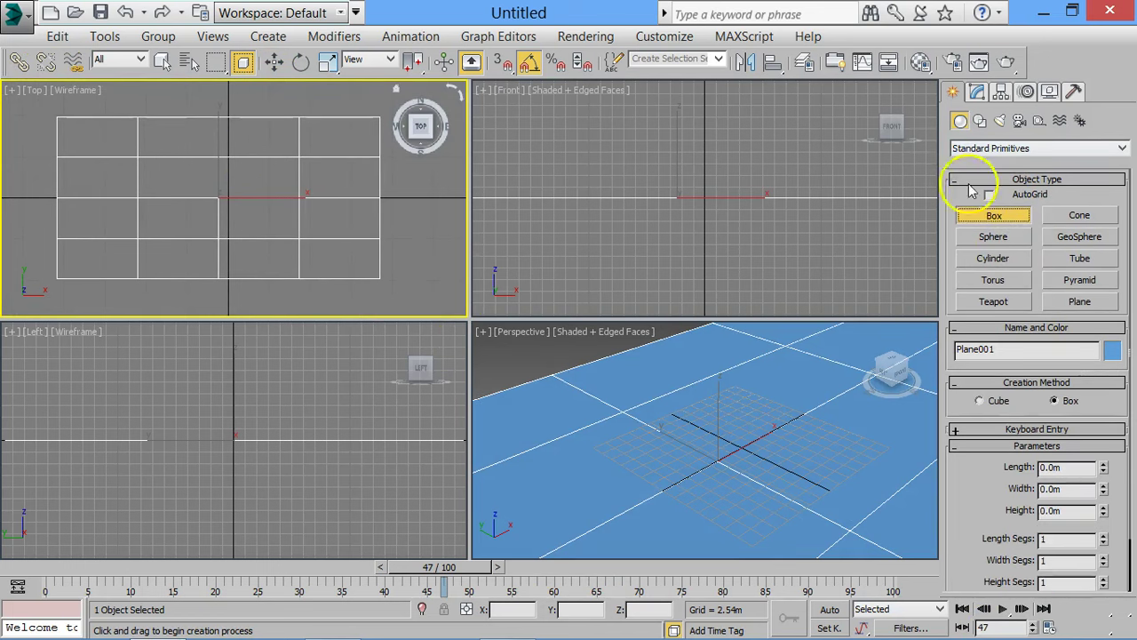
Draw a roughly 6.95 m by 14.42 m Rectangle spline inside the floor plane in the Top view.
click(980, 120)
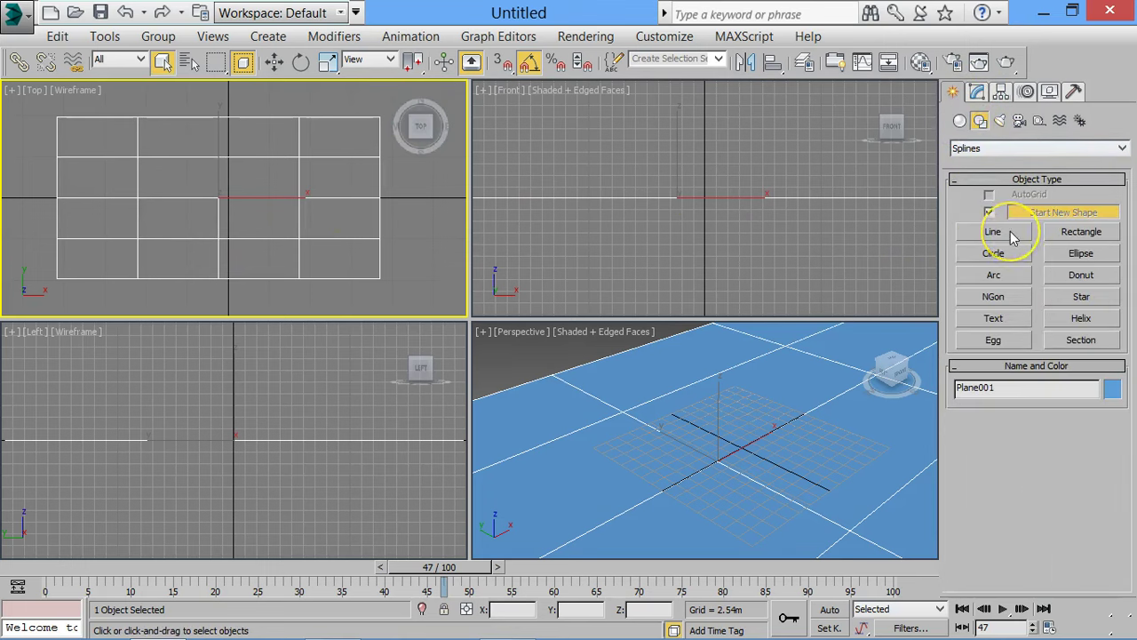
click(992, 234)
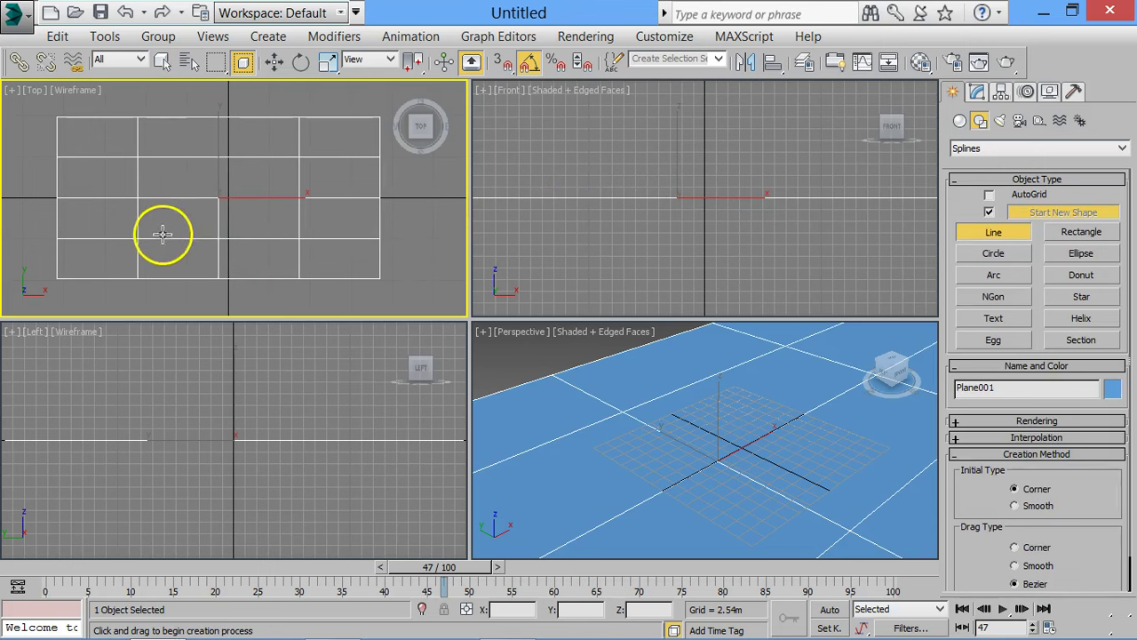
click(161, 227)
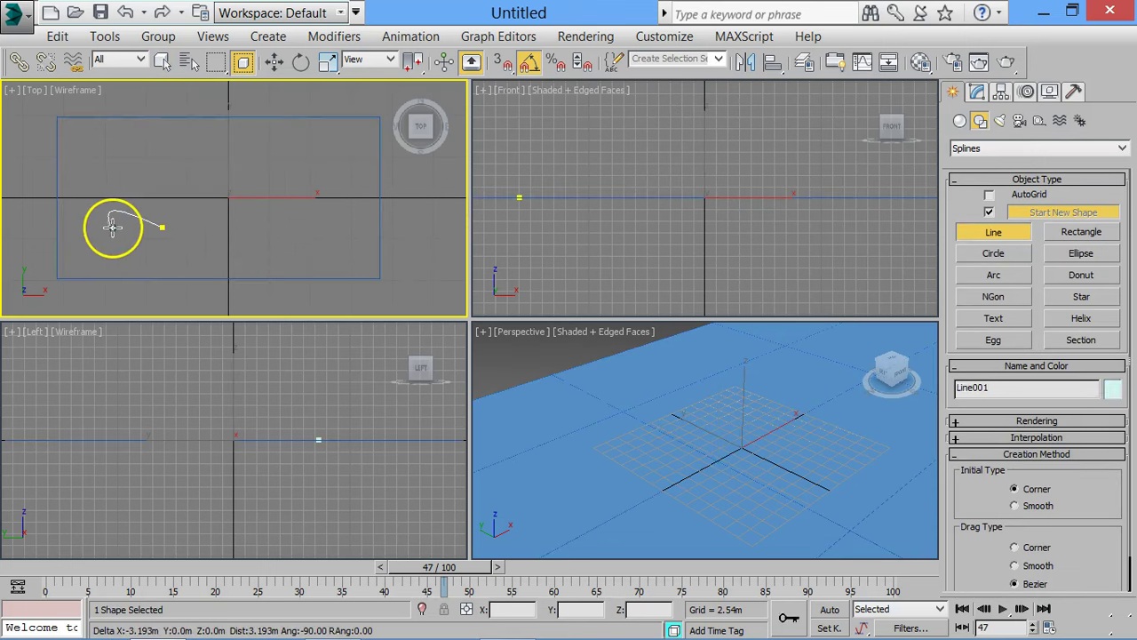
right_click(124, 228)
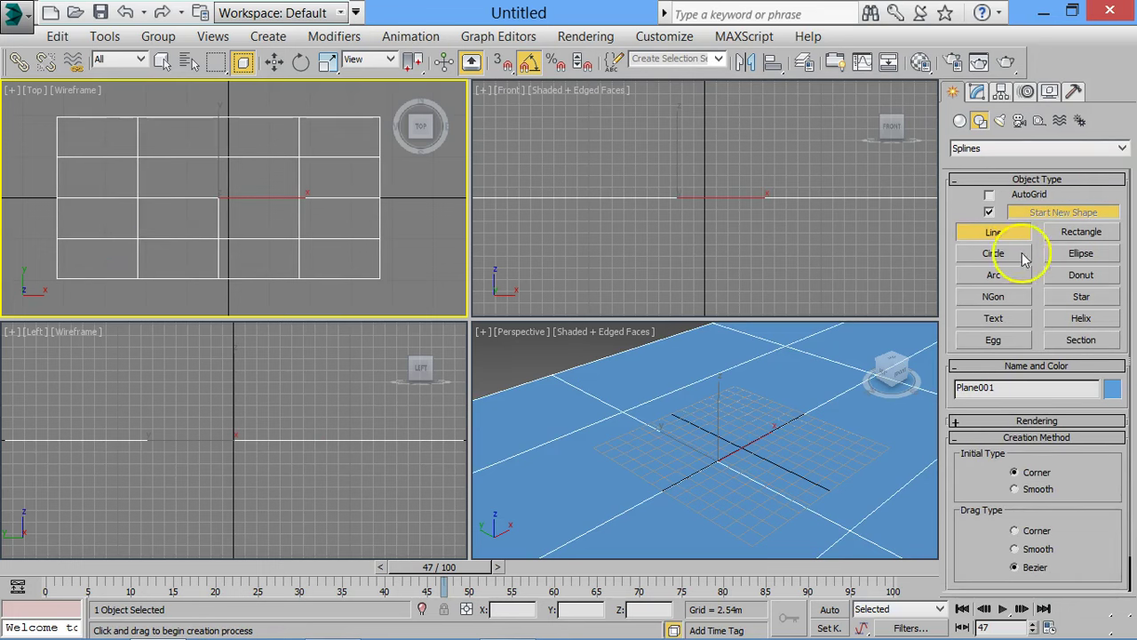
click(1079, 233)
mouse_move(93, 142)
mouse_down()
mouse_move(339, 255)
mouse_move(311, 245)
mouse_up()
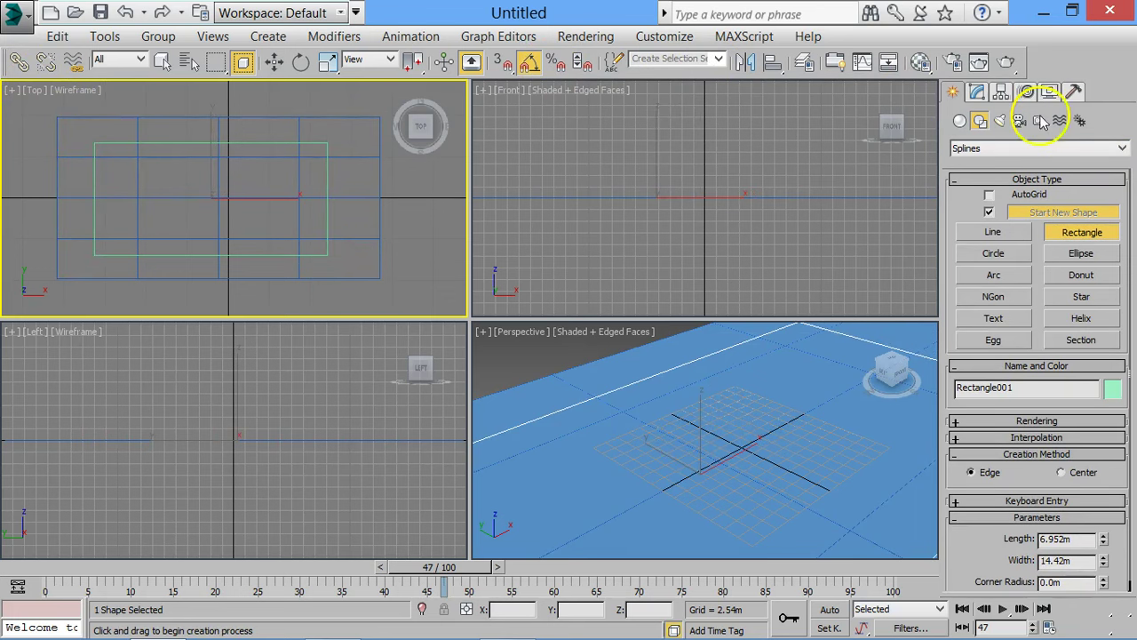
Convert the rectangle to an Editable Spline.
right_click(276, 256)
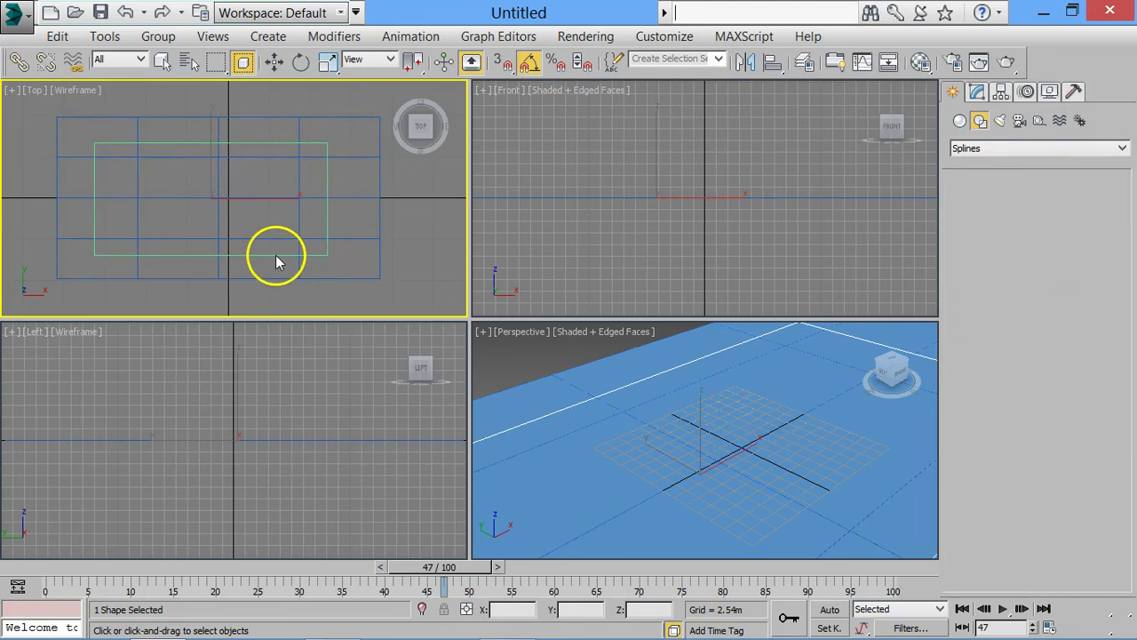
right_click(276, 256)
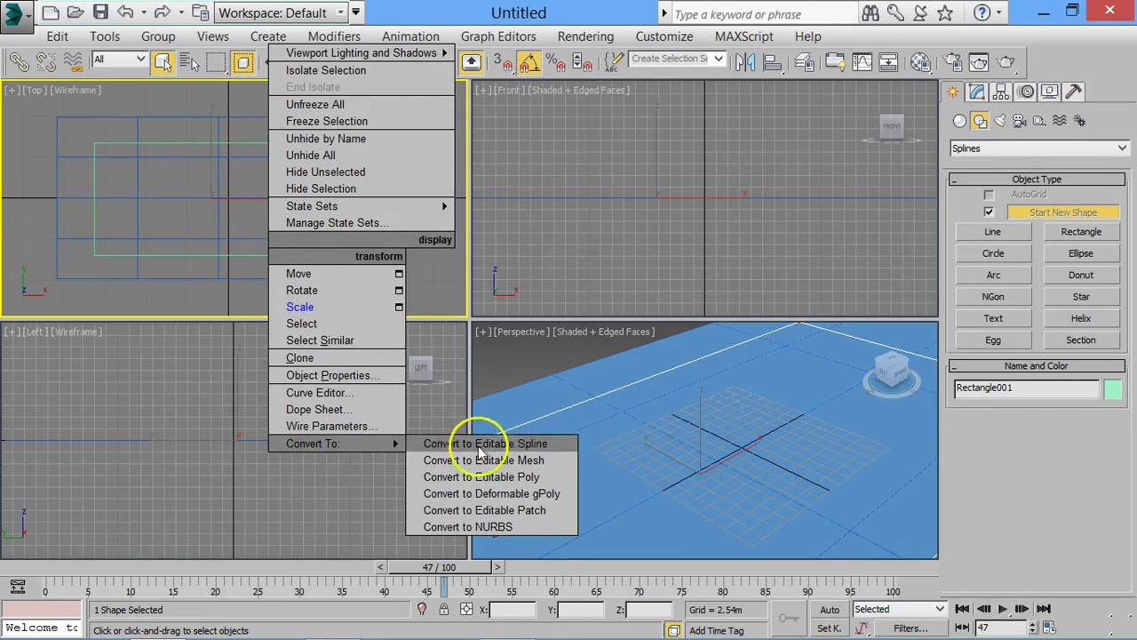
click(524, 447)
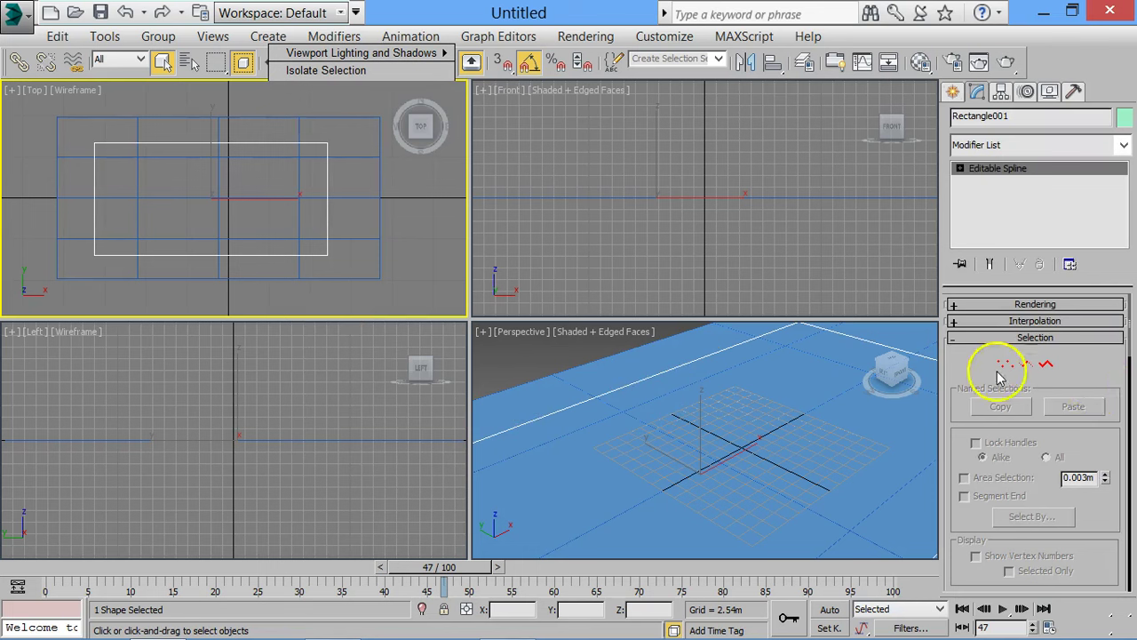
Refine two vertices on the bottom edge and delete the segment between them to leave a gap.
click(1005, 364)
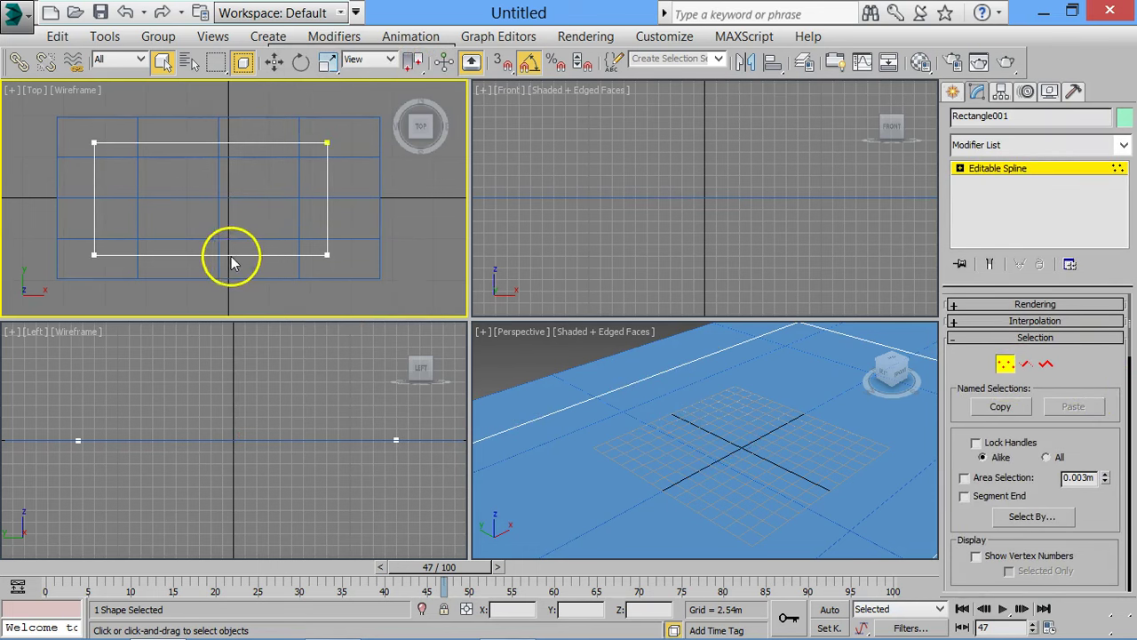
right_click(167, 249)
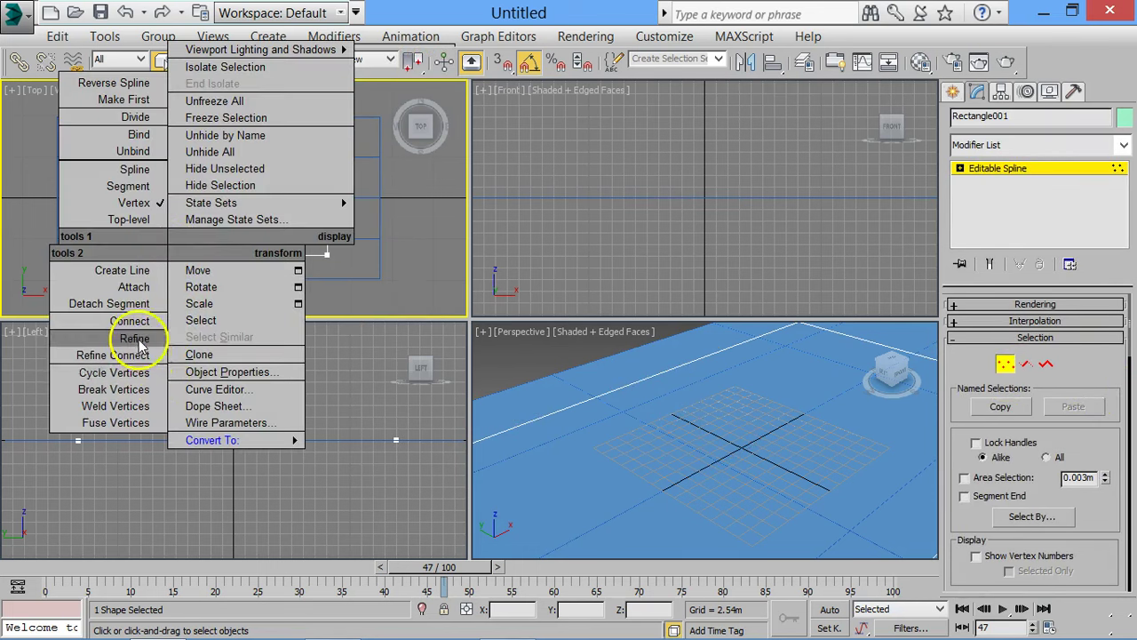
click(135, 339)
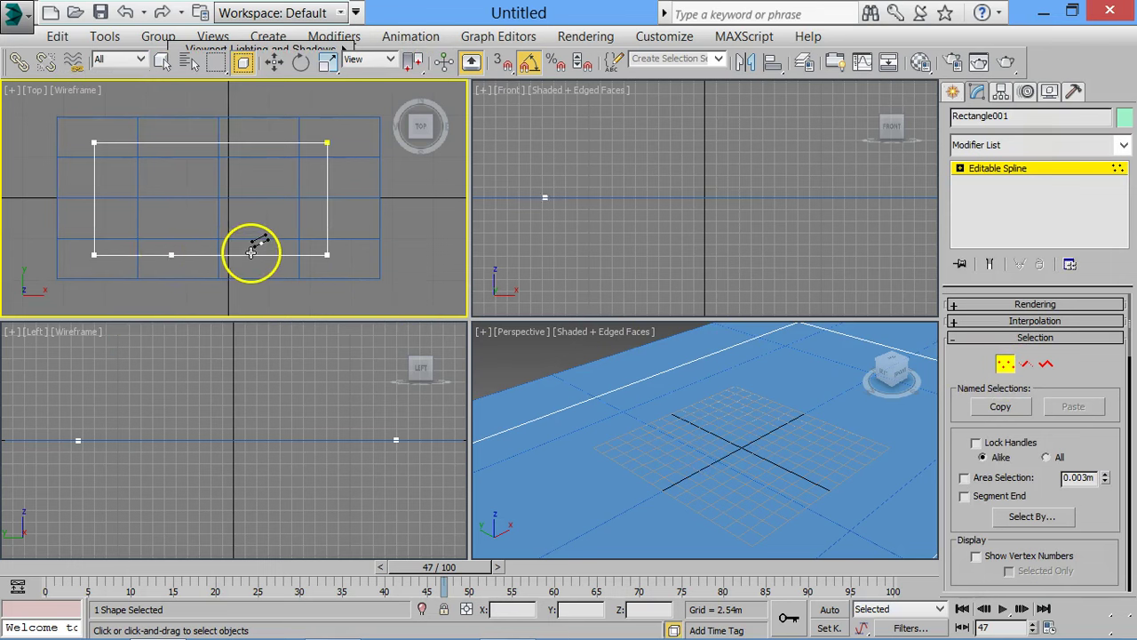
click(250, 253)
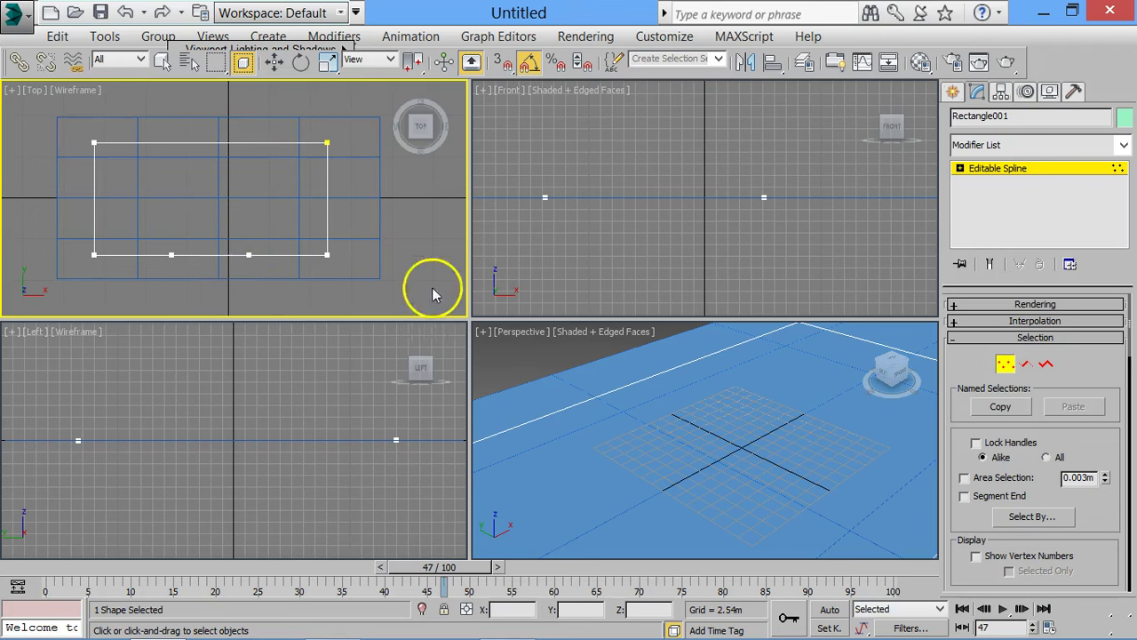
key(2)
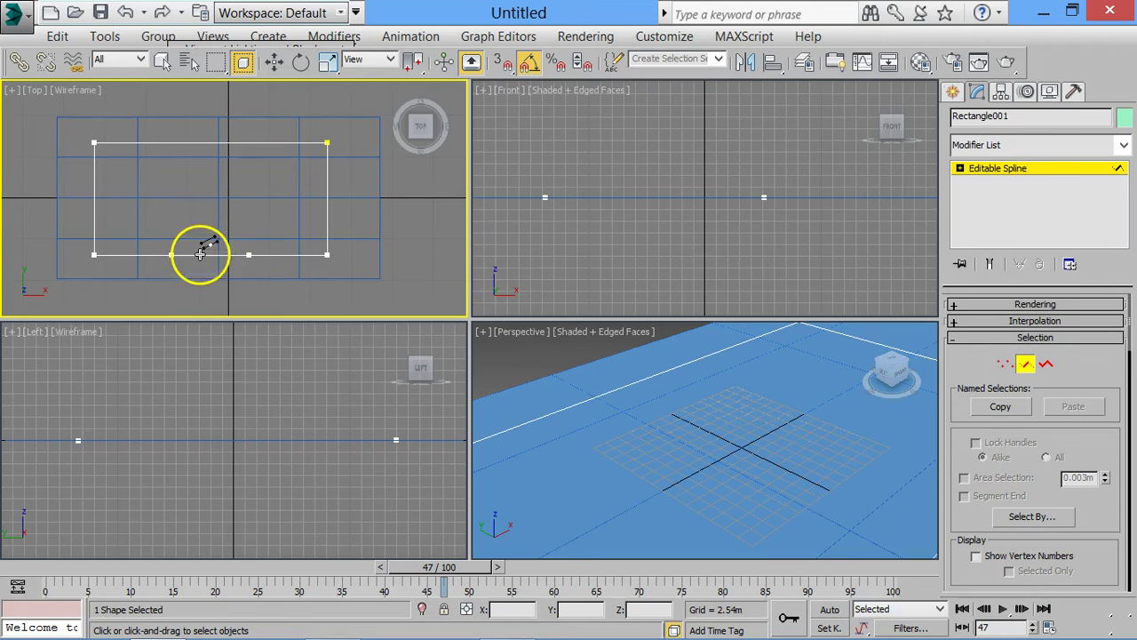
key(w)
click(202, 255)
key(Delete)
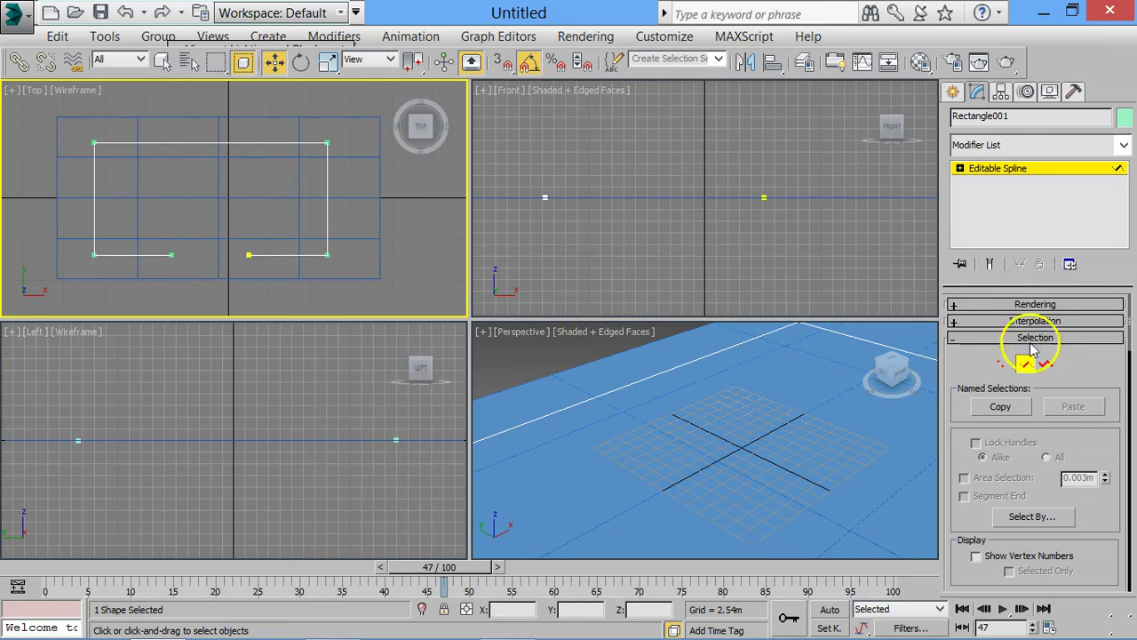
Outline the spline by 0.203 m to give the walls thickness.
click(1047, 366)
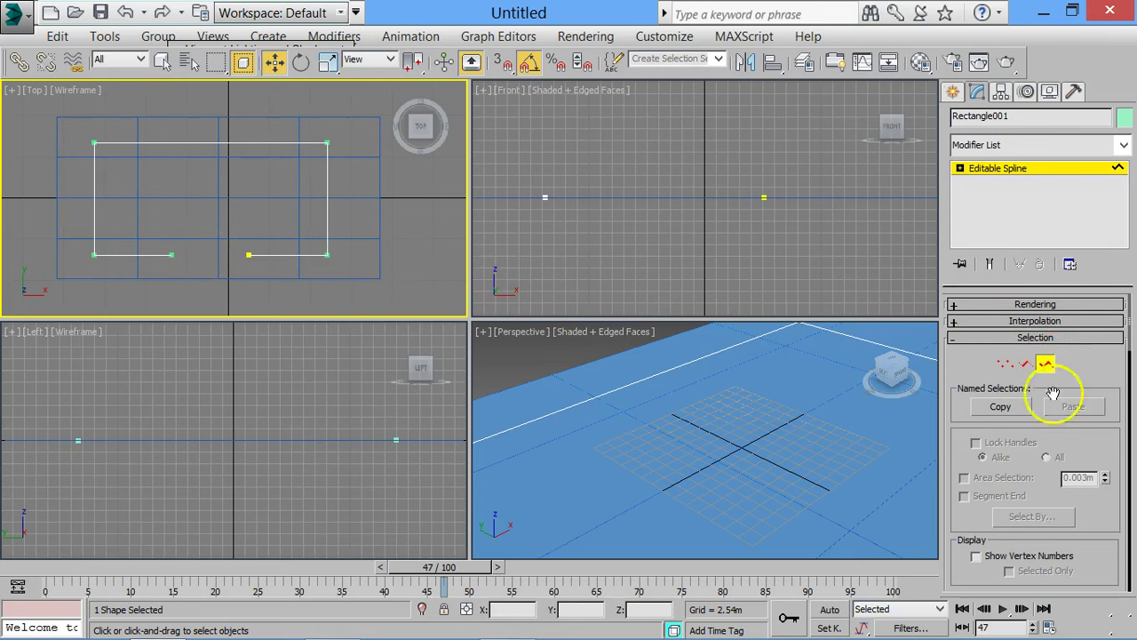
mouse_move(1099, 527)
mouse_down()
mouse_move(1099, 370)
mouse_move(1128, 355)
mouse_move(1128, 474)
mouse_up()
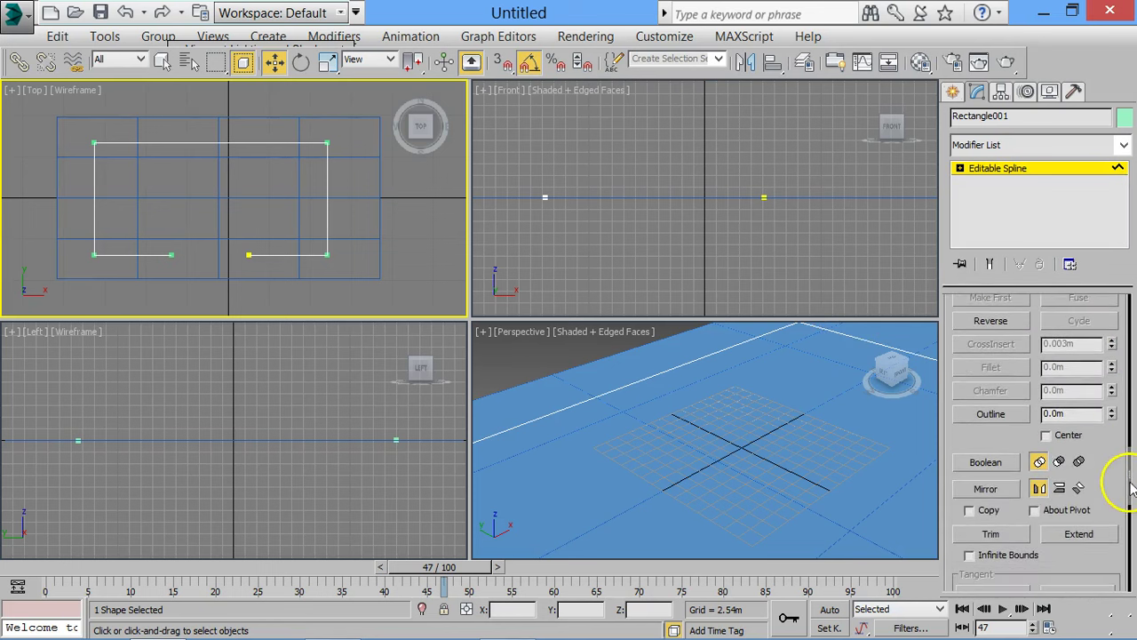
drag(1115, 413, 1113, 402)
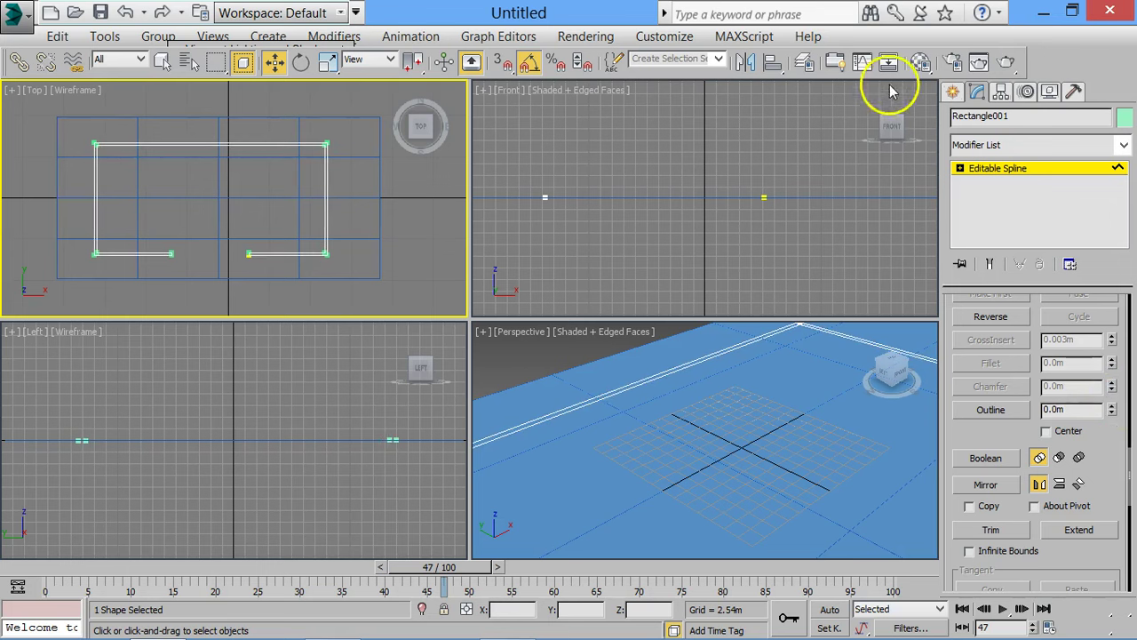
Add an Extrude modifier to the outlined spline.
click(1124, 146)
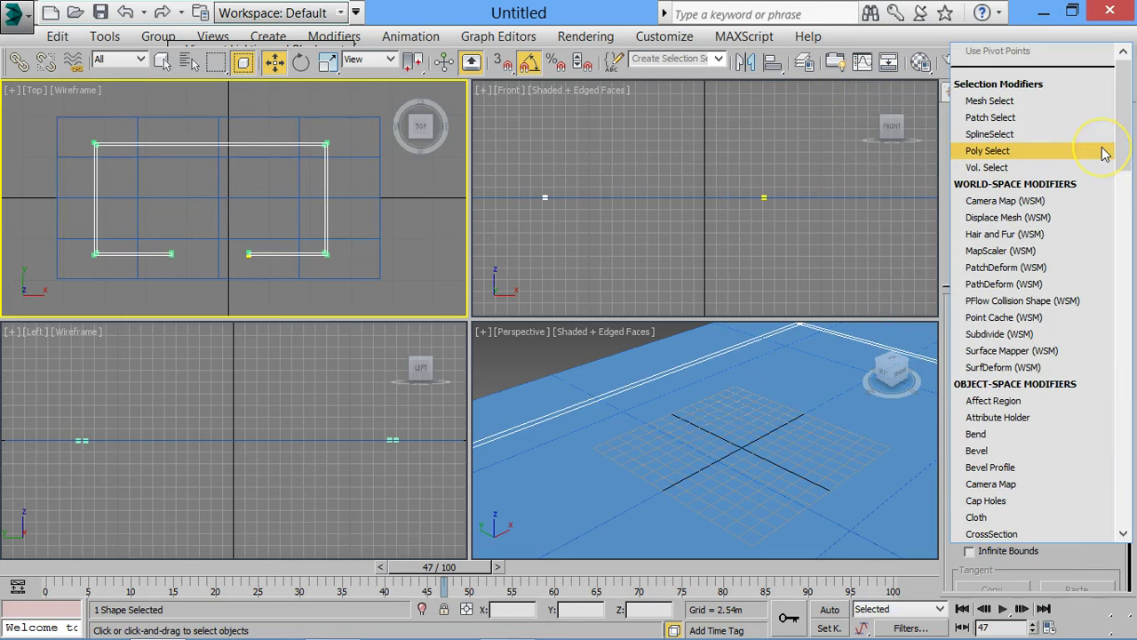
key(e)
key(e)
key(e)
key(e)
key(Return)
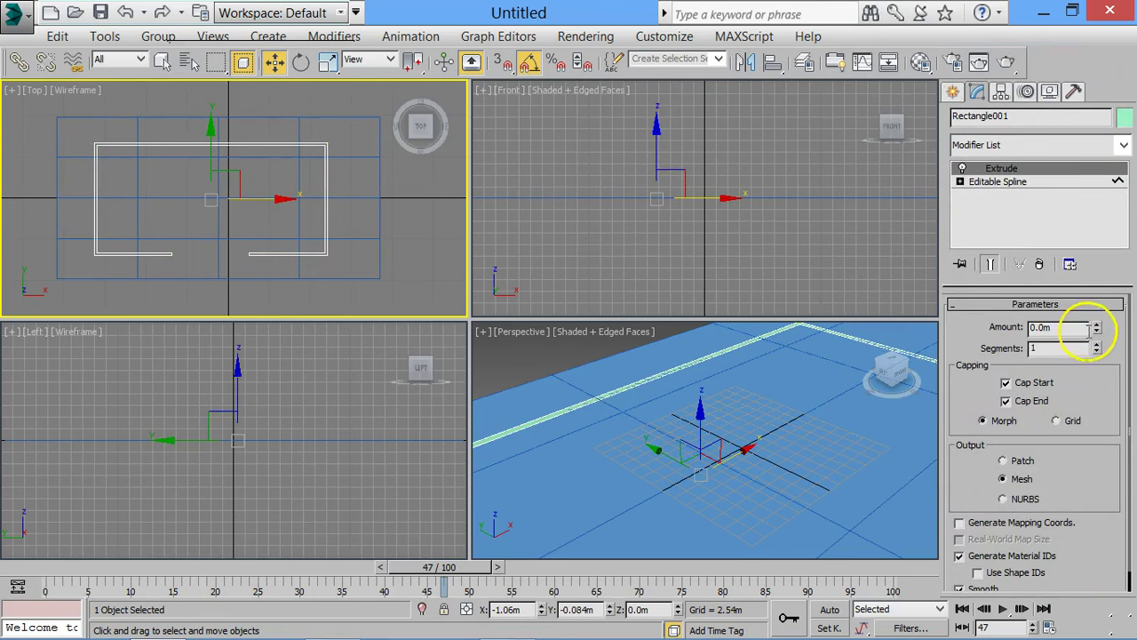
Set the Extrude Amount to 0.914 m, checking the raised walls and doorway in Perspective.
drag(1098, 331, 1083, 236)
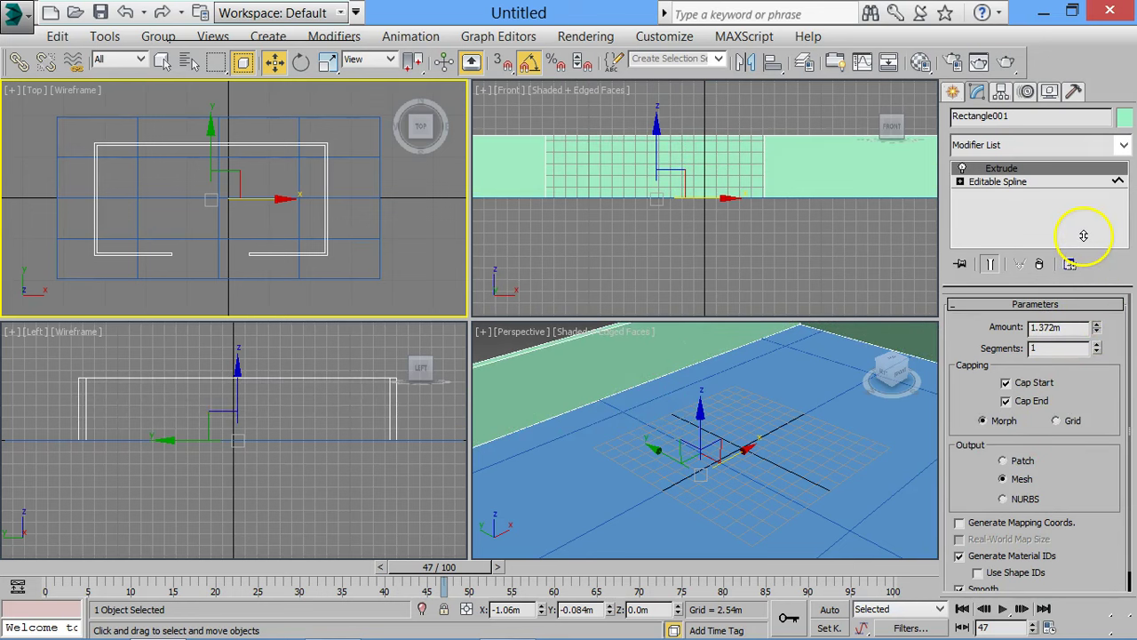
drag(891, 400, 723, 450)
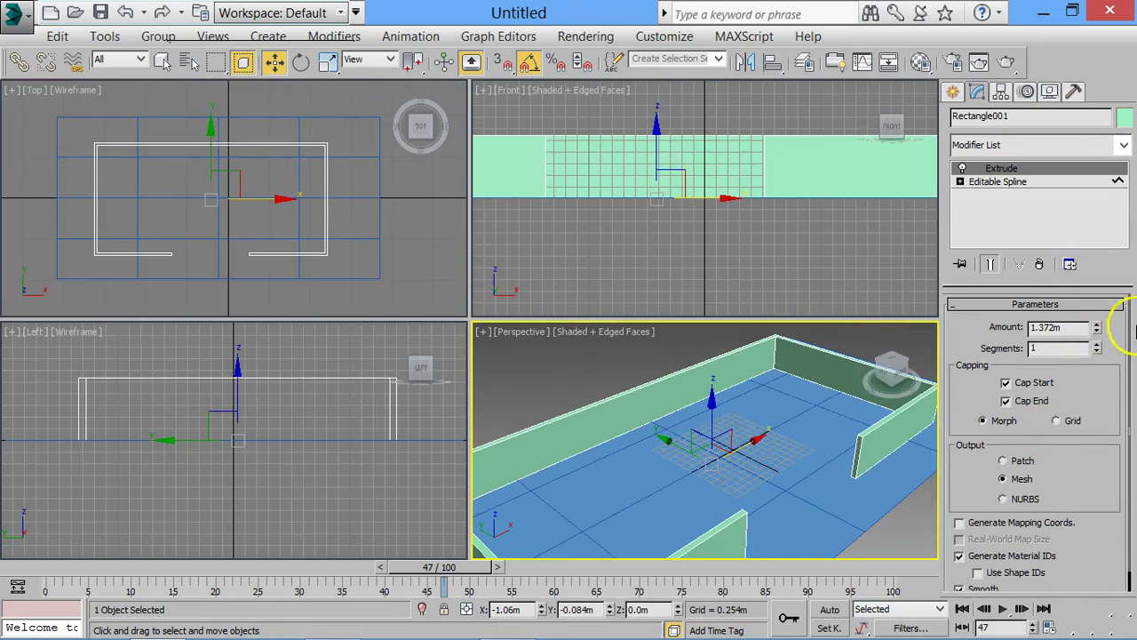
drag(1098, 330, 951, 203)
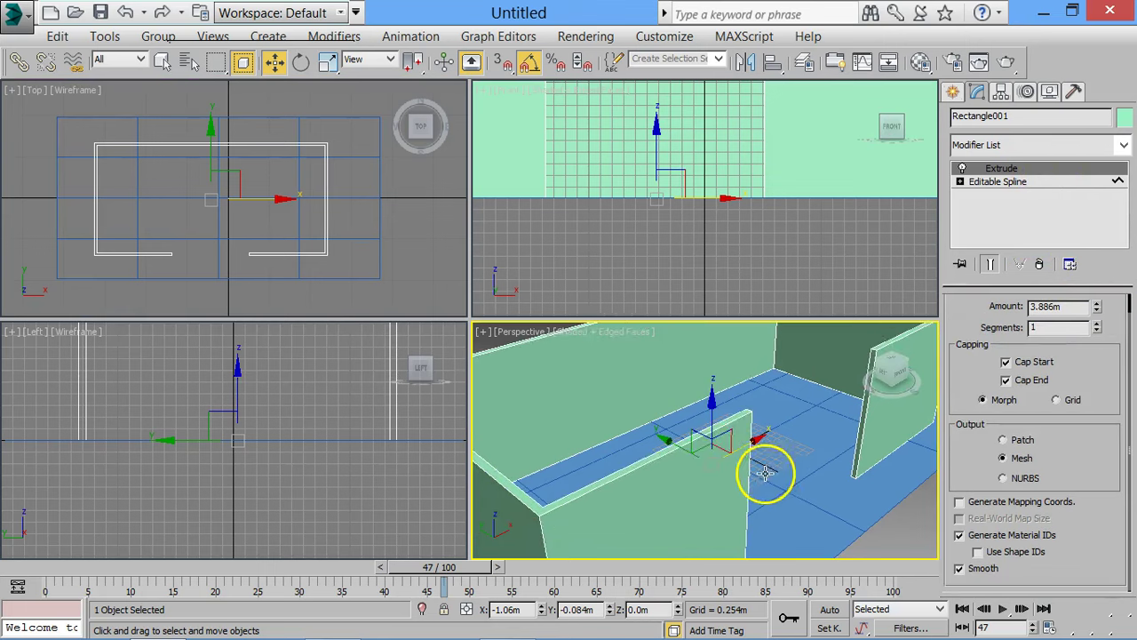
scroll(758, 475, down, 5)
scroll(758, 475, up, 2)
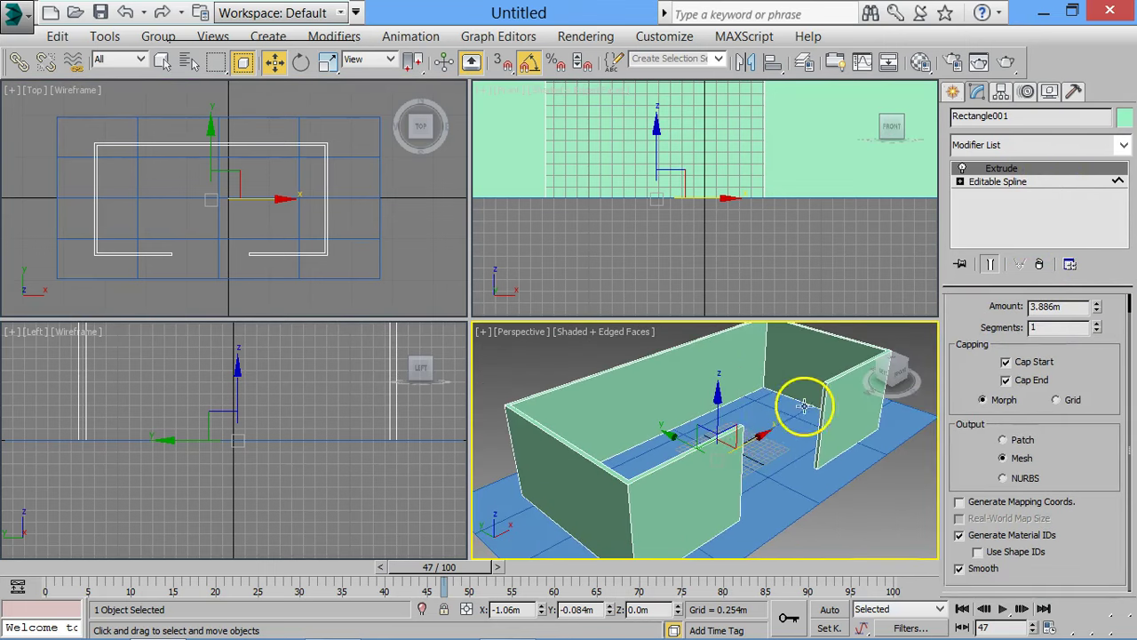
drag(1098, 308, 1076, 501)
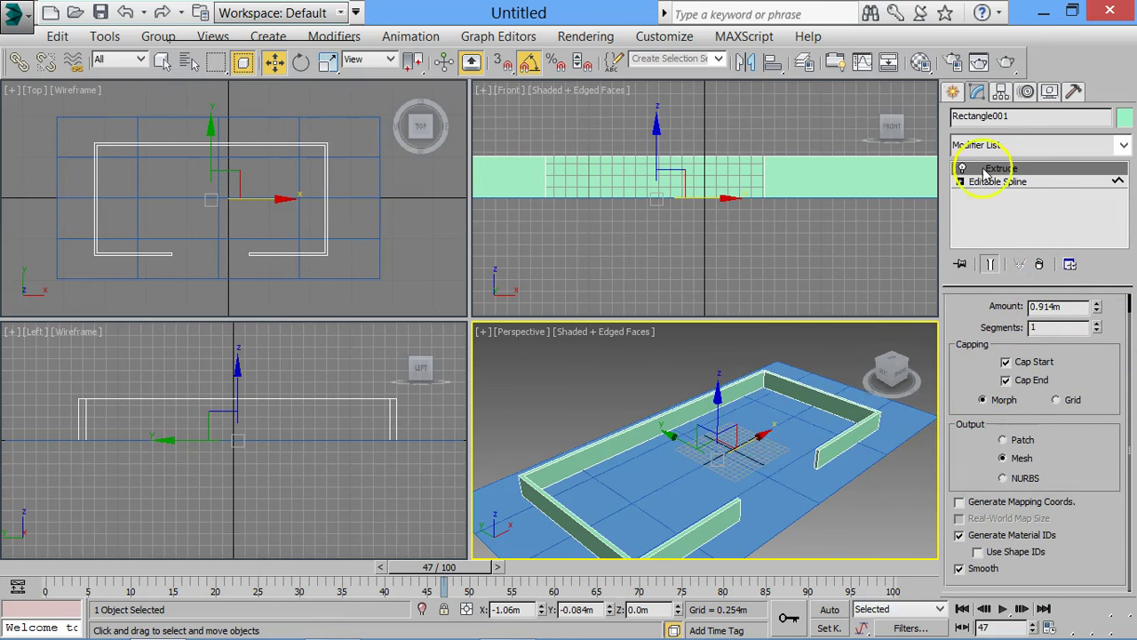
click(952, 92)
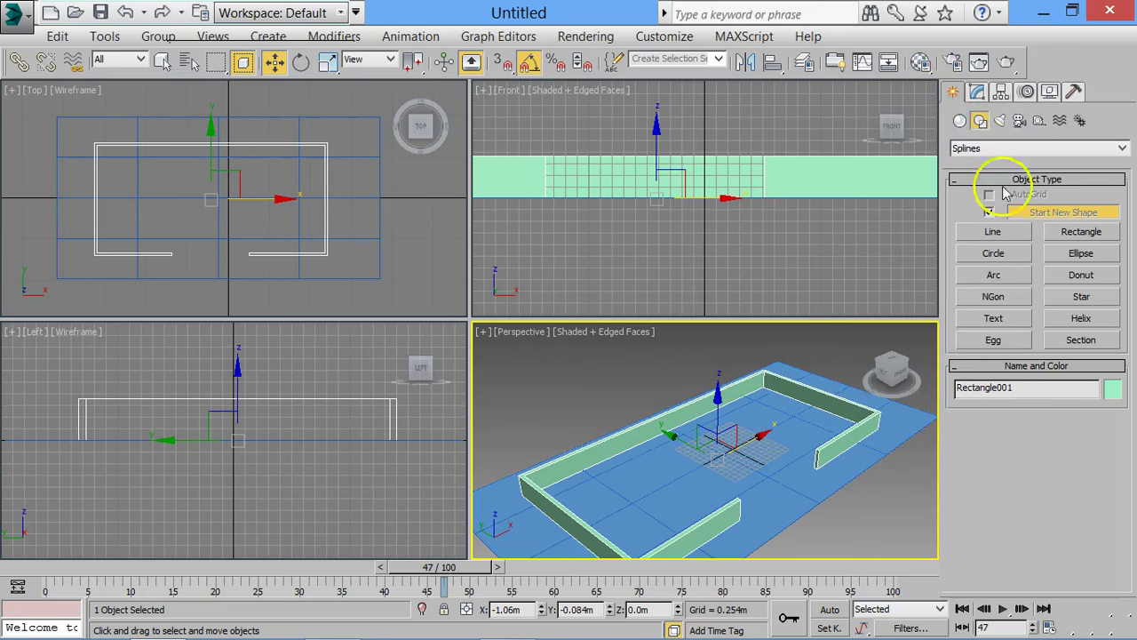
Draw a Box partition across the room, 0.158 m thick, 7.546 m wide and 1.493 m high.
click(961, 120)
click(977, 148)
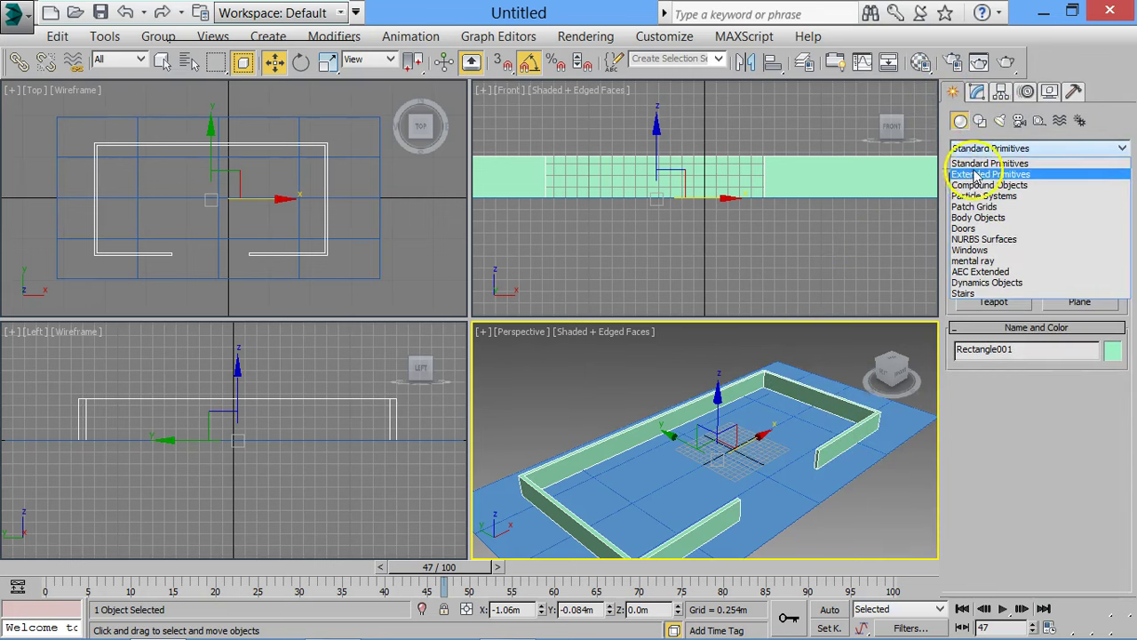
click(986, 163)
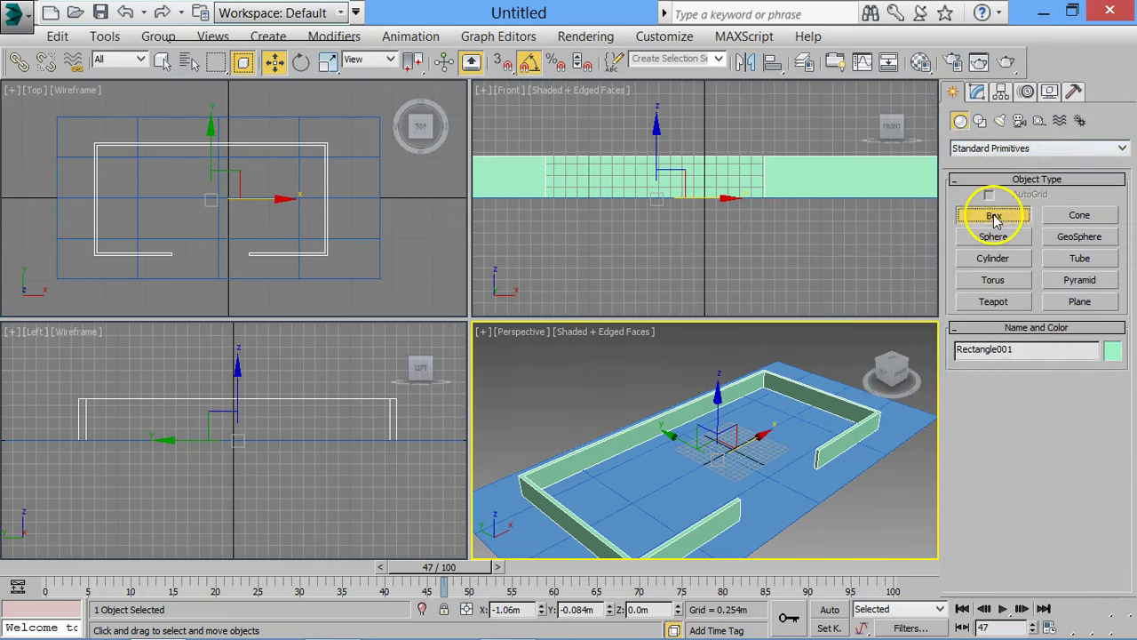
click(993, 216)
click(160, 221)
drag(200, 220, 267, 225)
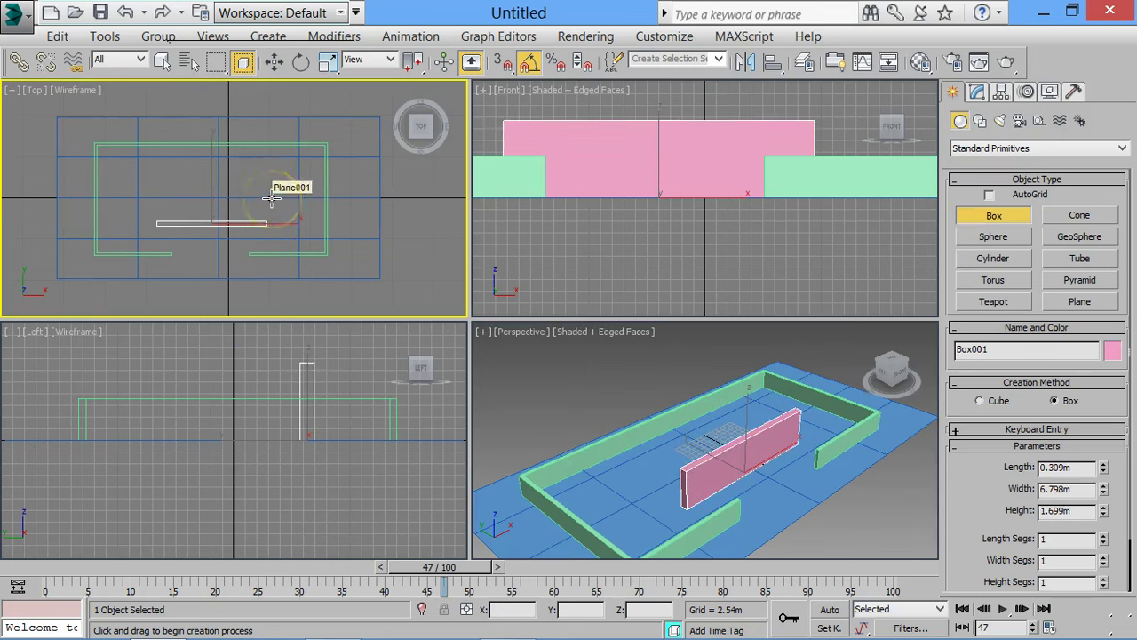
click(495, 185)
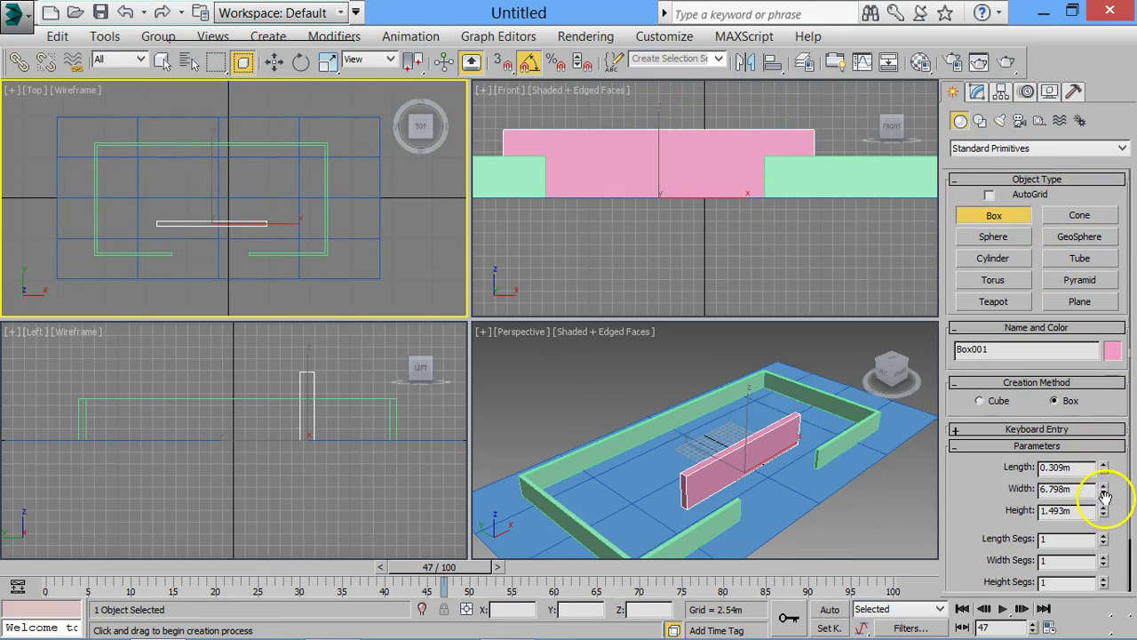
drag(1104, 496, 1104, 502)
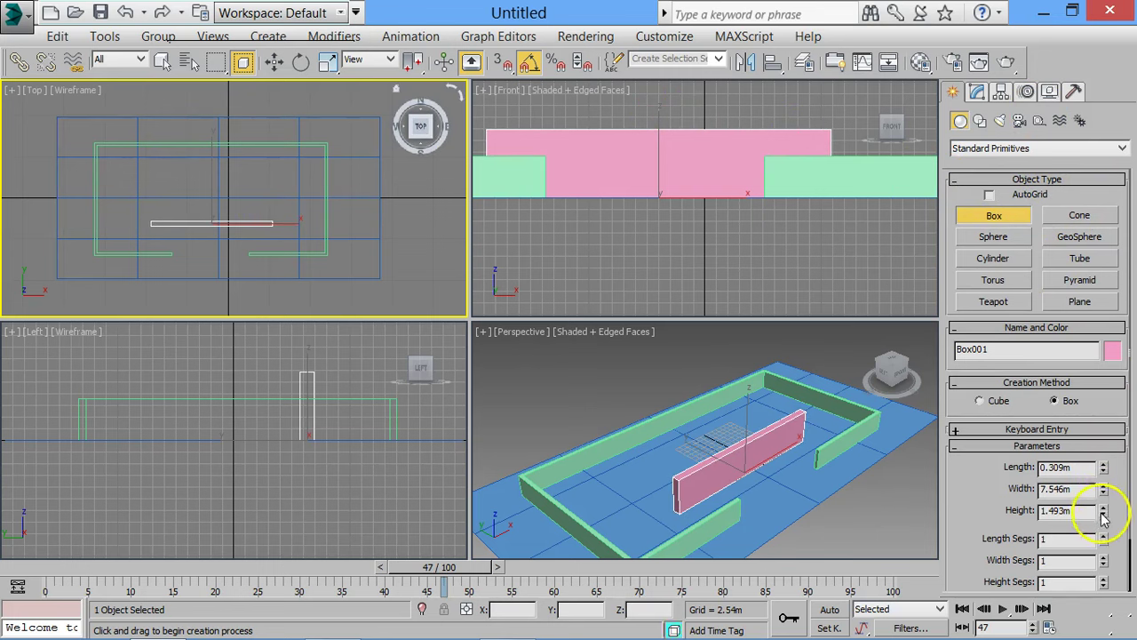
drag(1102, 473, 1104, 509)
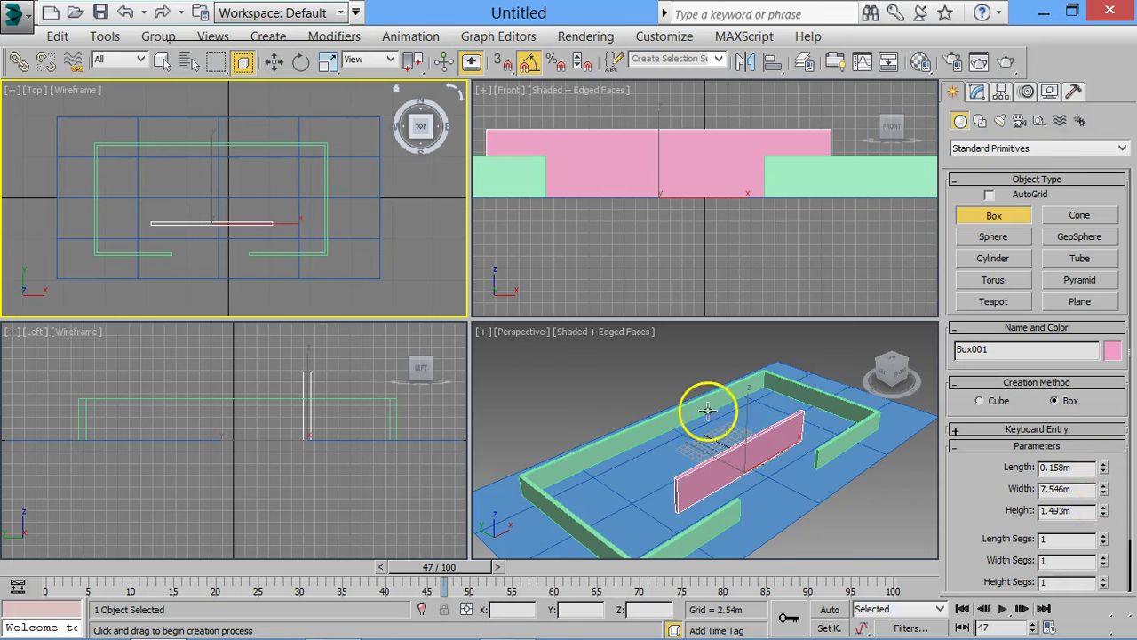
click(980, 121)
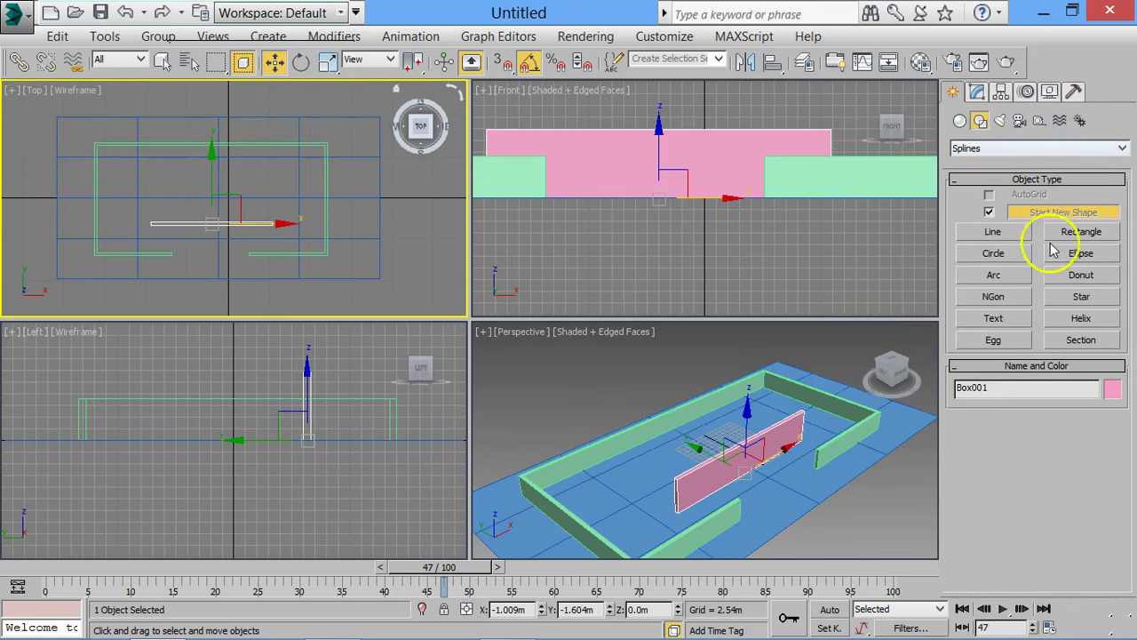
Switch the Front view to Wireframe, draw a 0.476 m by 1.036 m rectangle, and maximize the view.
click(1079, 232)
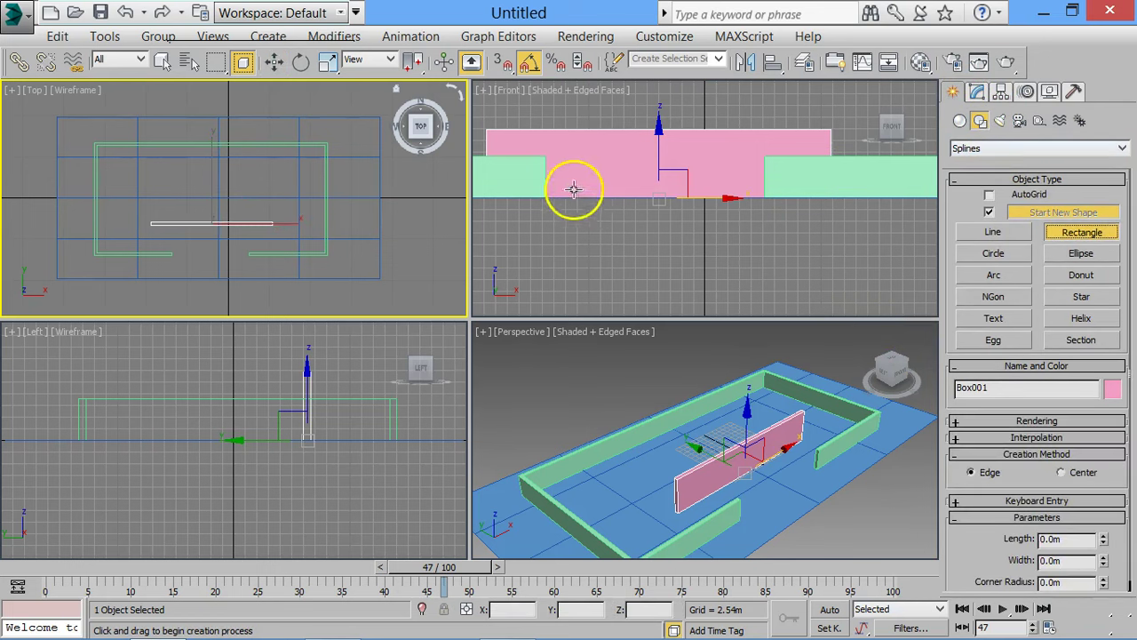
middle_drag(576, 190, 759, 197)
click(566, 91)
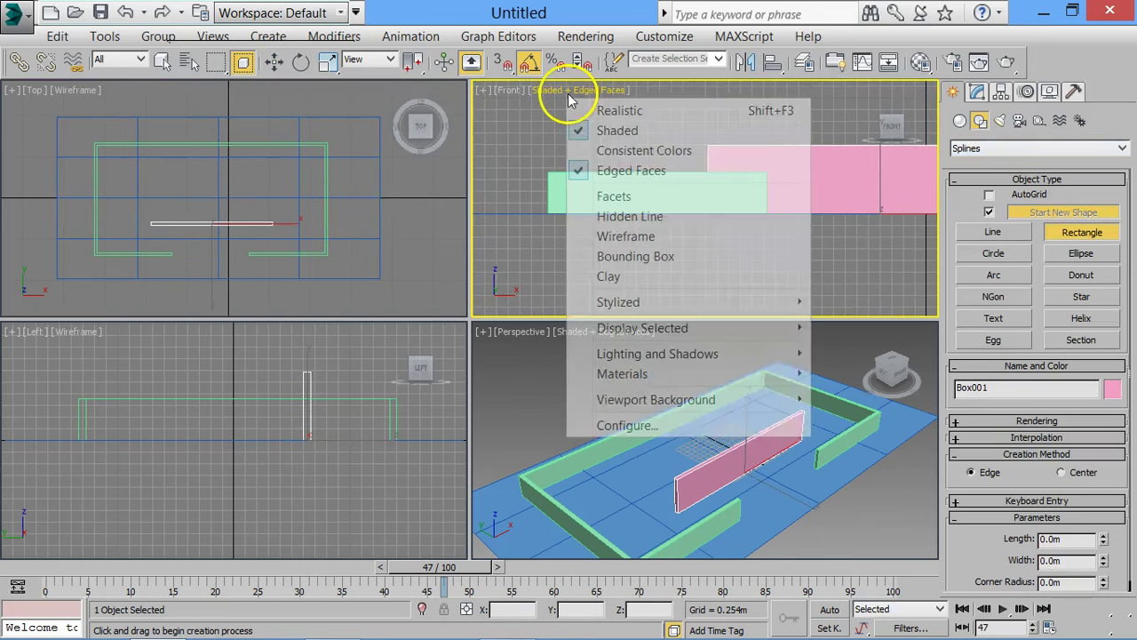
click(622, 236)
scroll(604, 209, up, 5)
scroll(626, 182, up, 2)
drag(635, 177, 758, 221)
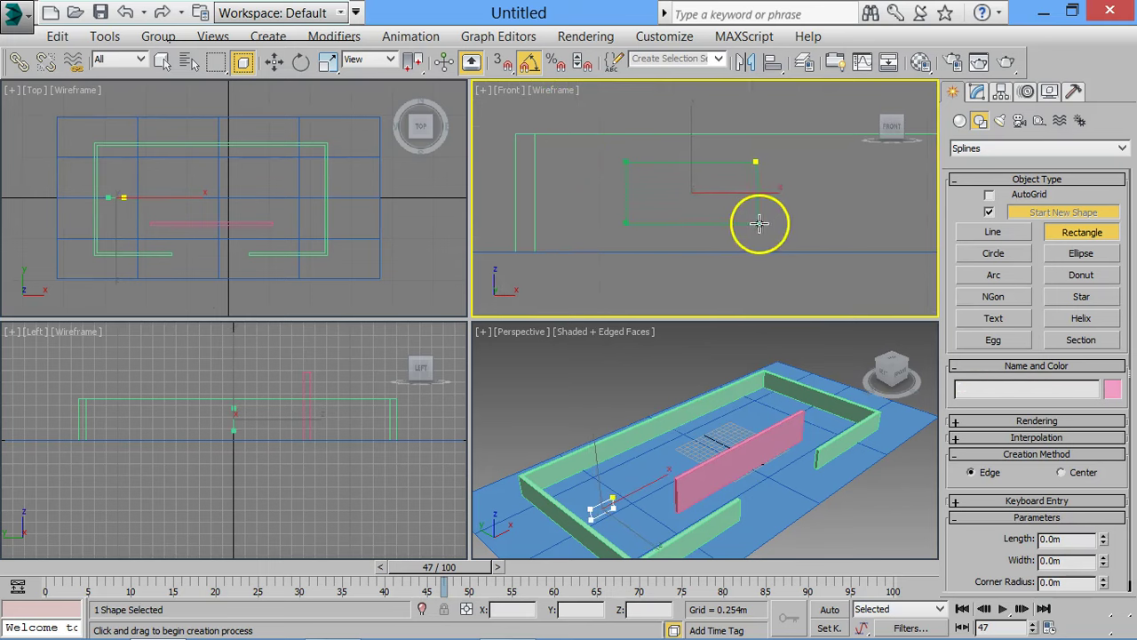
scroll(758, 221, down, 2)
middle_drag(758, 223, 762, 239)
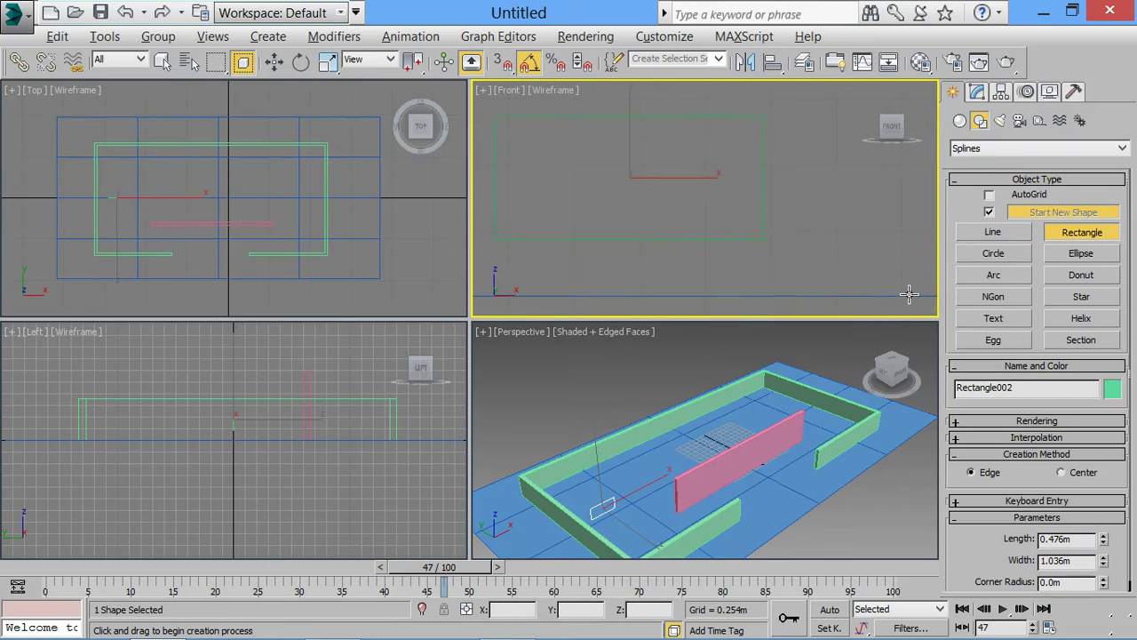
key(alt+w)
middle_drag(589, 326, 663, 285)
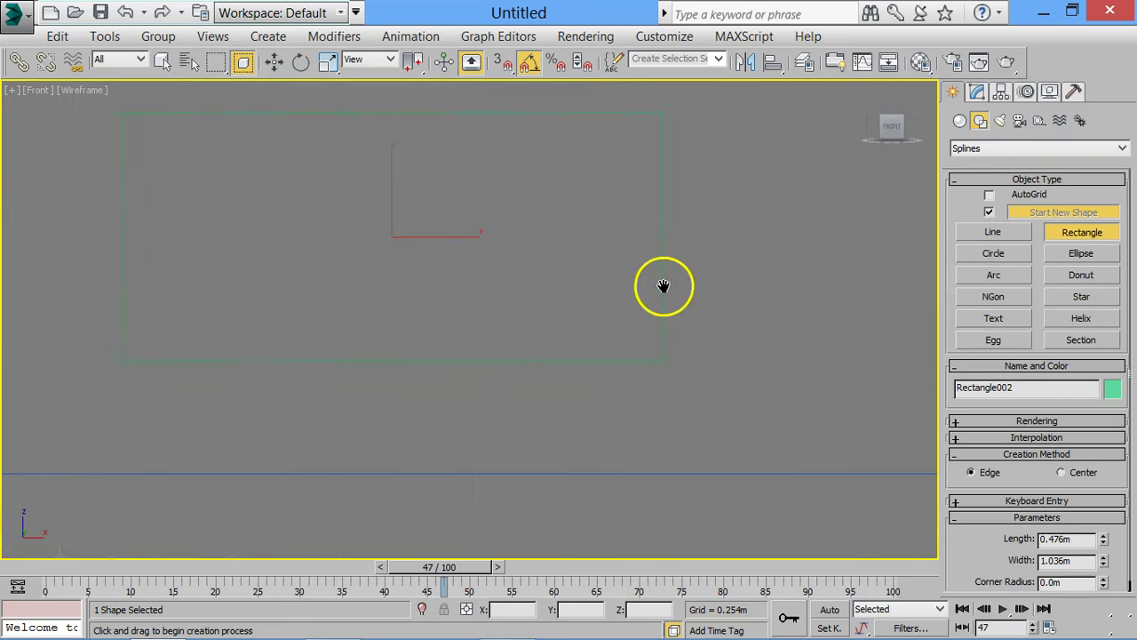
Draw a small closed curved profile Line beside the rectangle's lower right corner.
click(995, 235)
mouse_move(685, 324)
middle_down()
mouse_move(623, 267)
mouse_move(625, 317)
middle_up()
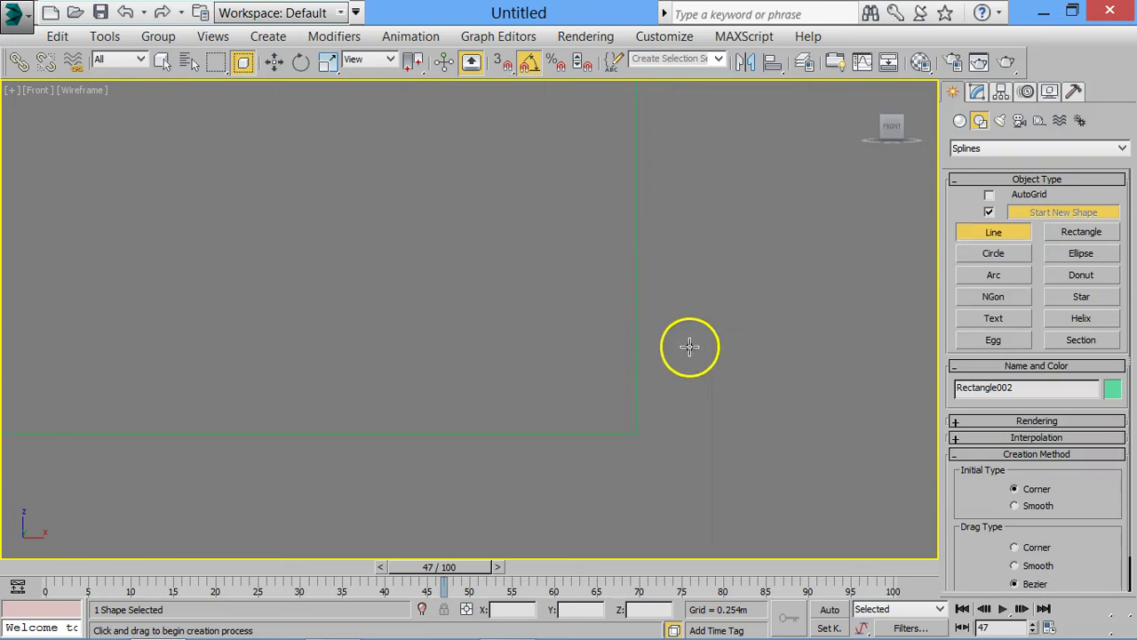
click(667, 390)
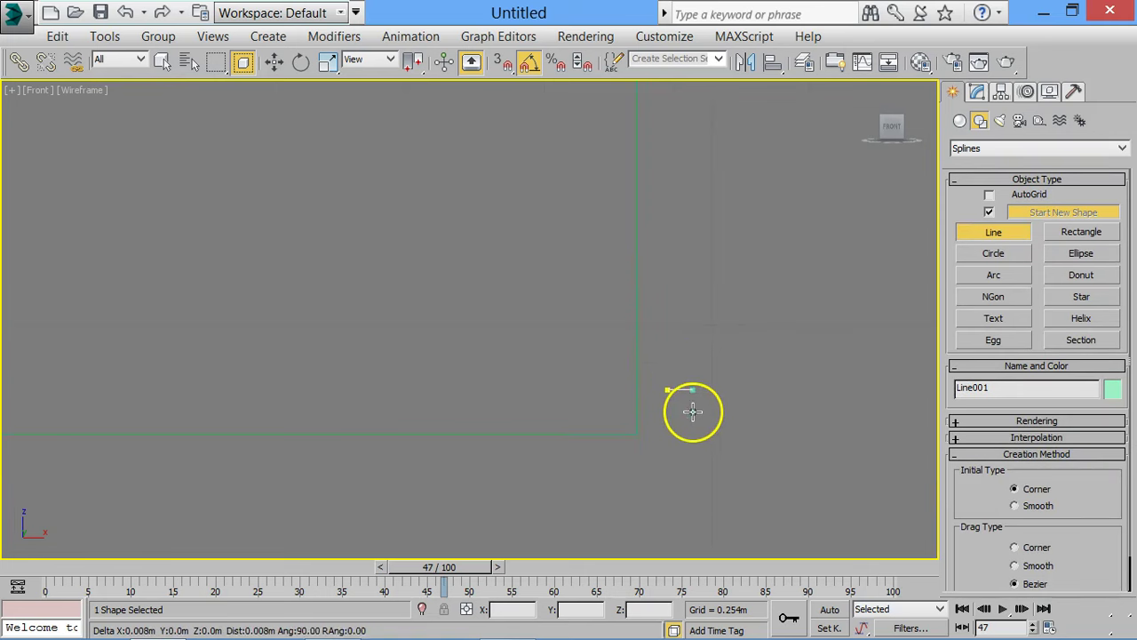
click(667, 419)
click(701, 417)
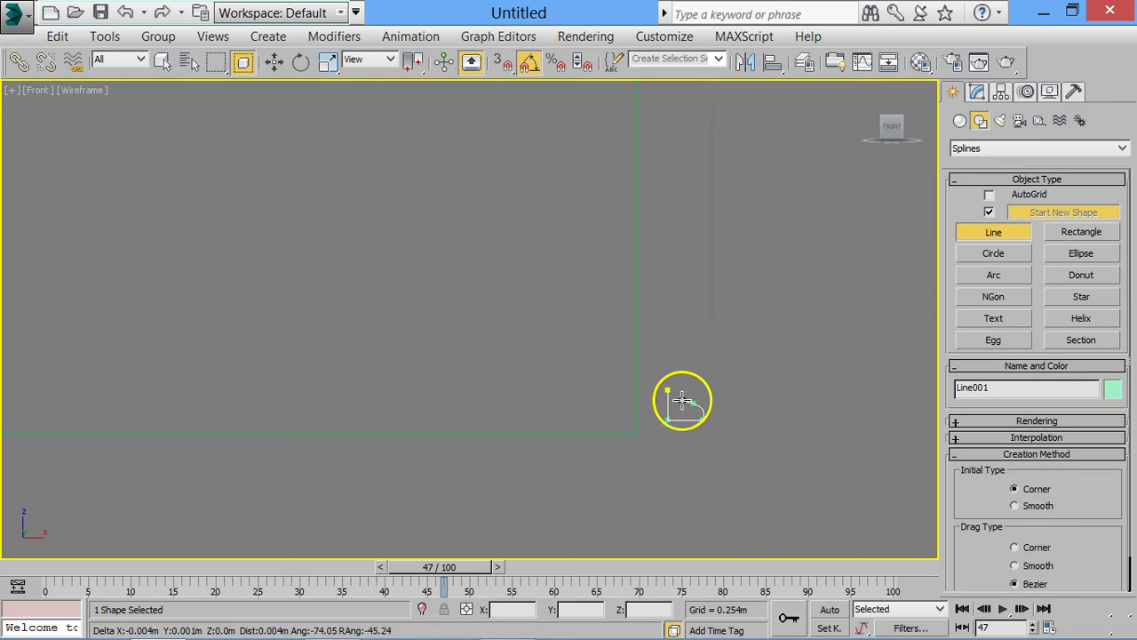
click(682, 395)
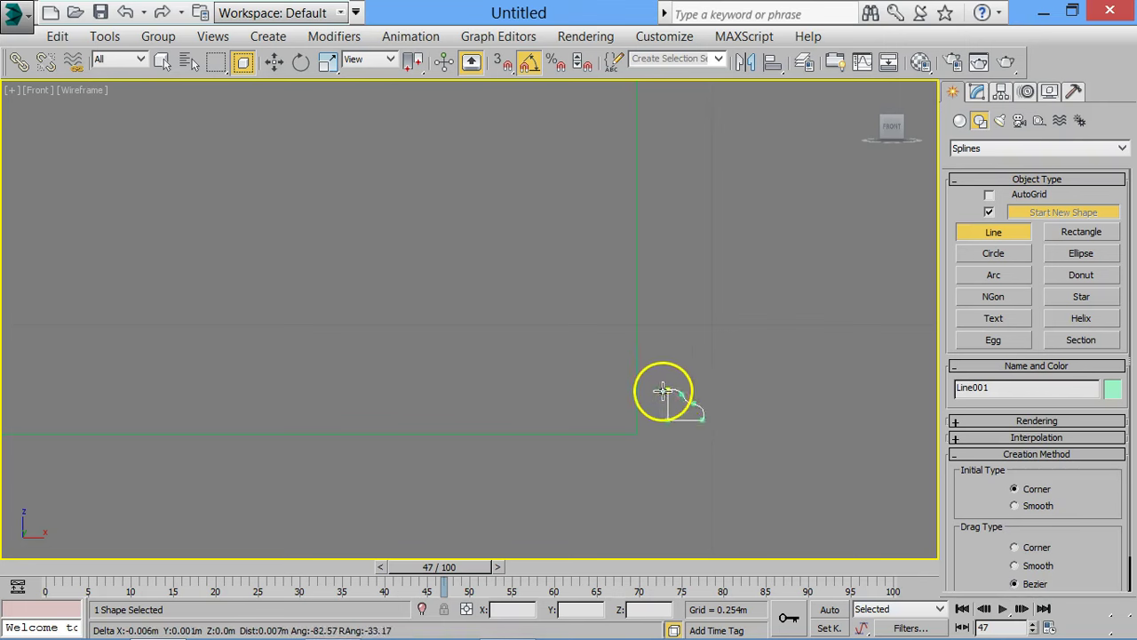
click(666, 391)
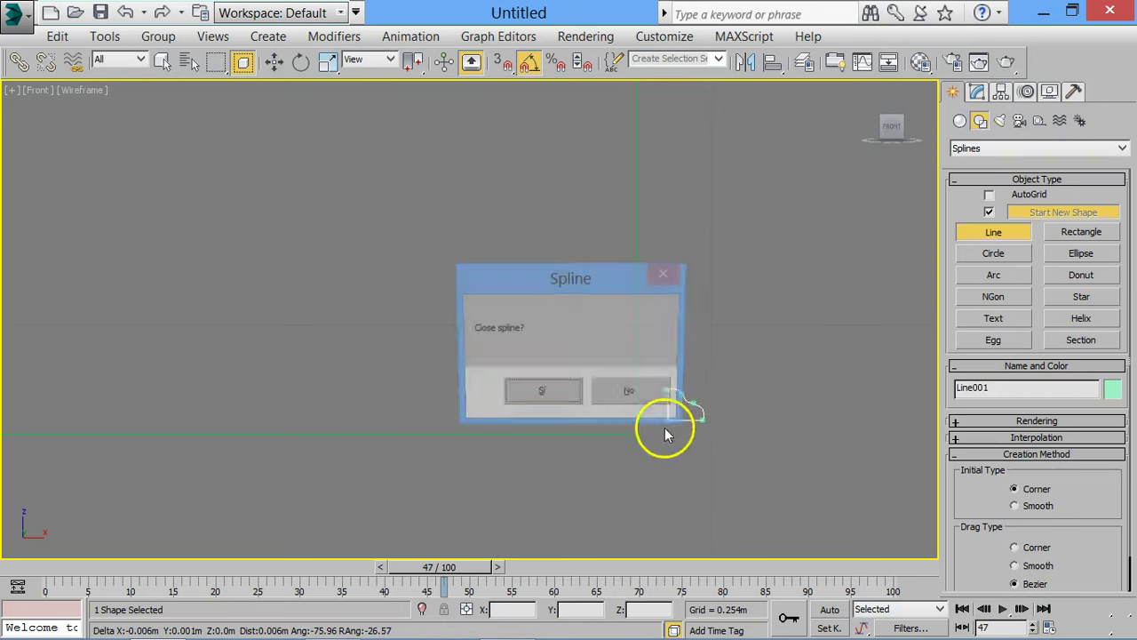
click(565, 393)
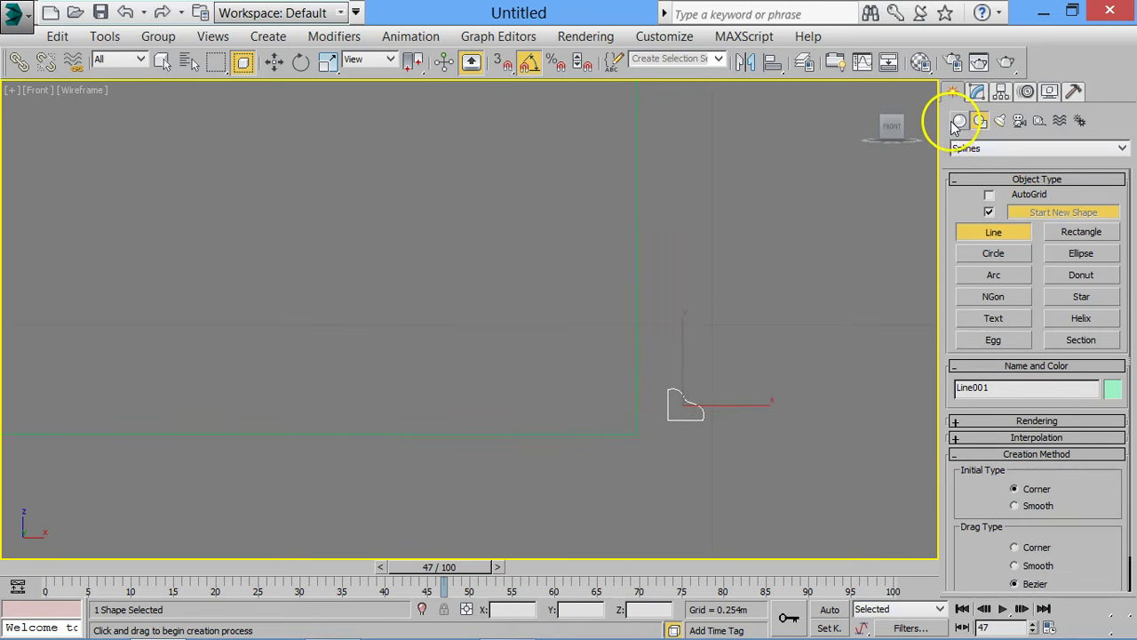
Find the Compound Objects category and choose Loft.
click(958, 122)
click(973, 149)
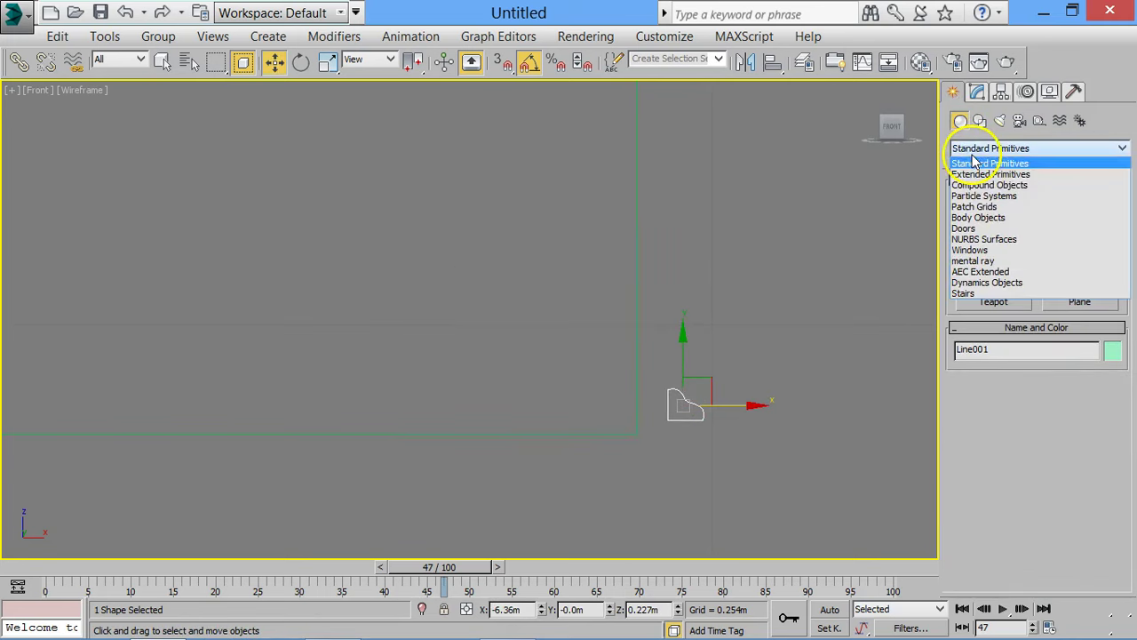
click(977, 182)
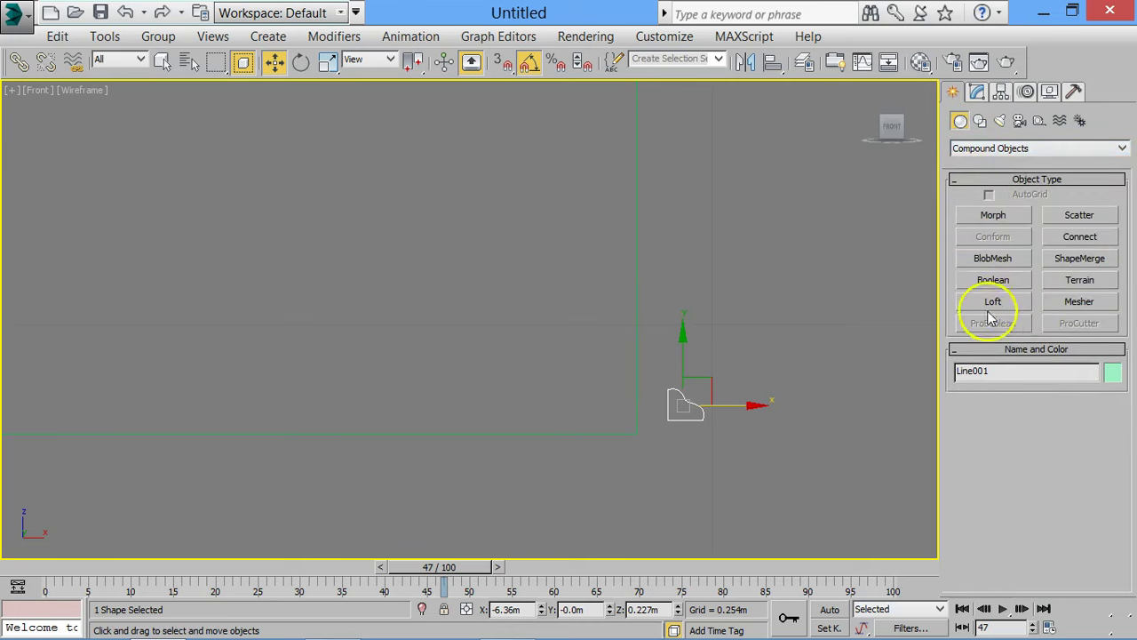
scroll(772, 364, down, 2)
scroll(766, 367, down, 2)
click(973, 149)
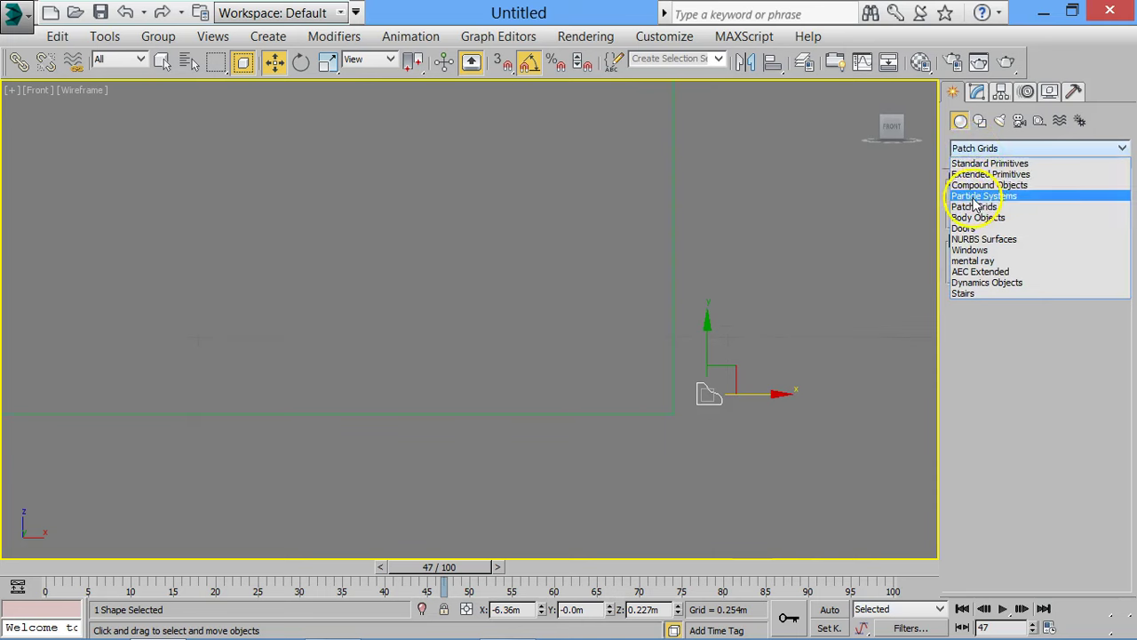
click(968, 196)
click(966, 151)
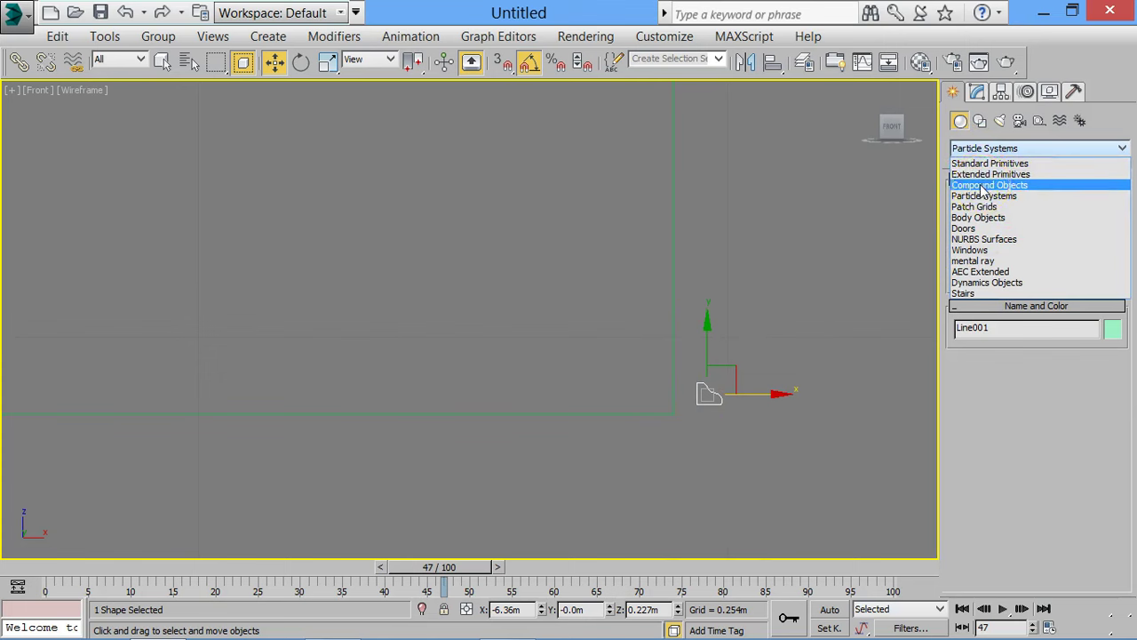
click(982, 186)
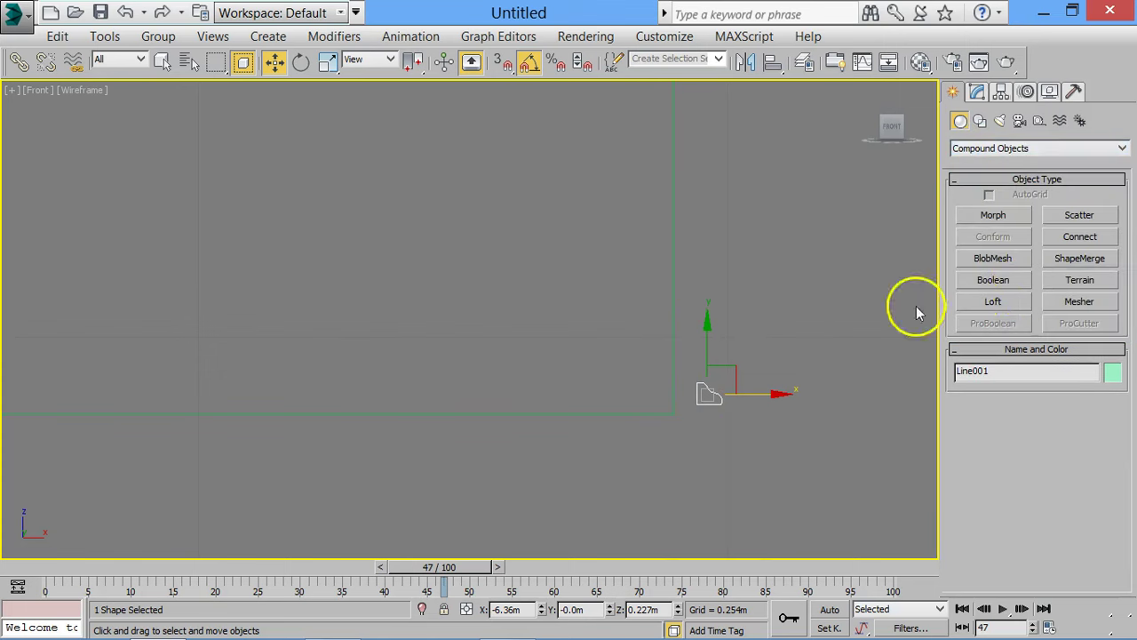
click(993, 301)
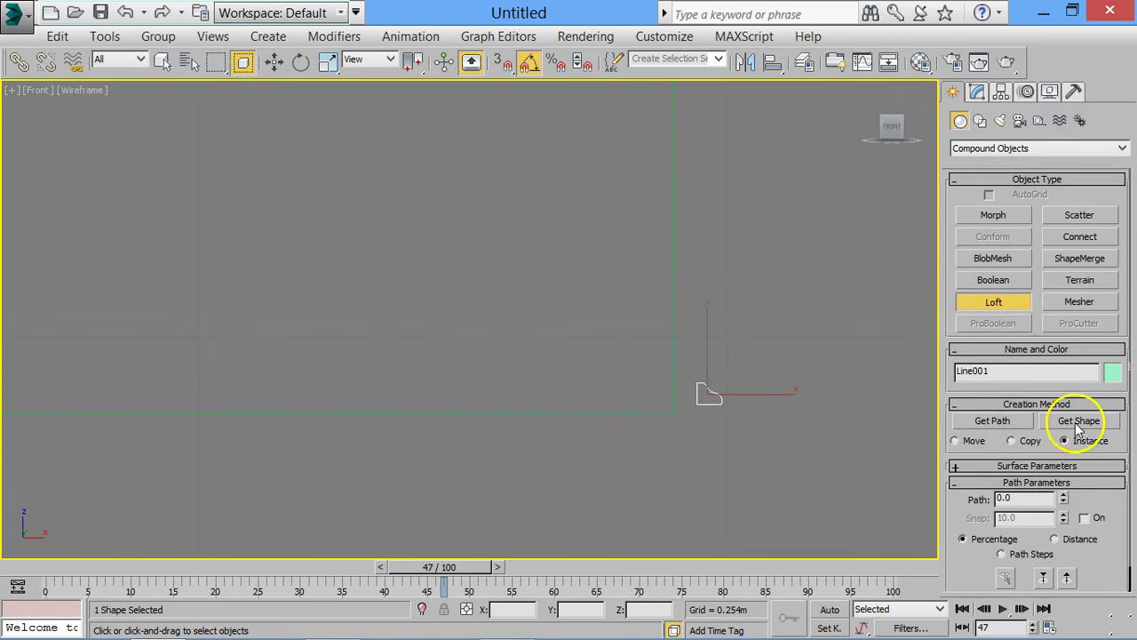
Select Rectangle002 as the loft path, panning the Front view to its corner.
click(986, 422)
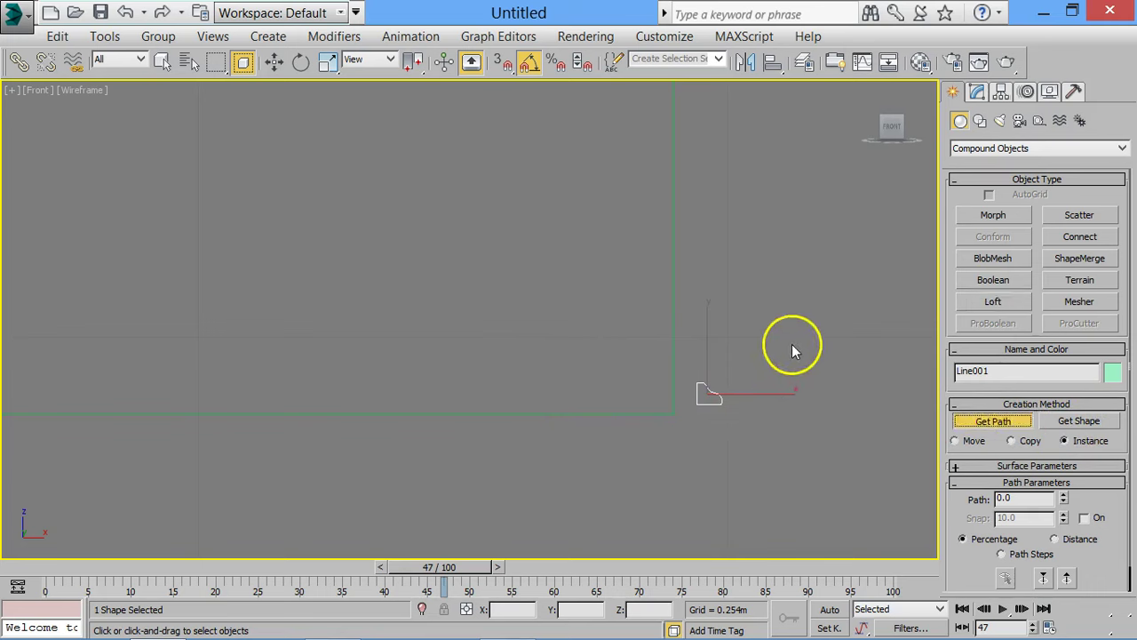
key(w)
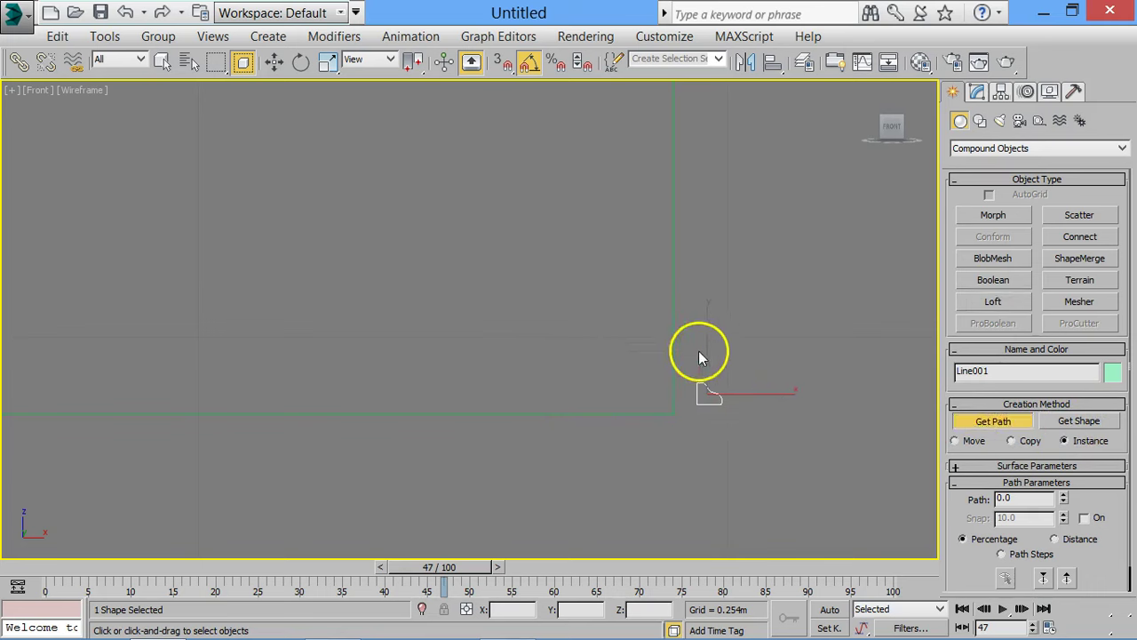
click(669, 344)
click(676, 343)
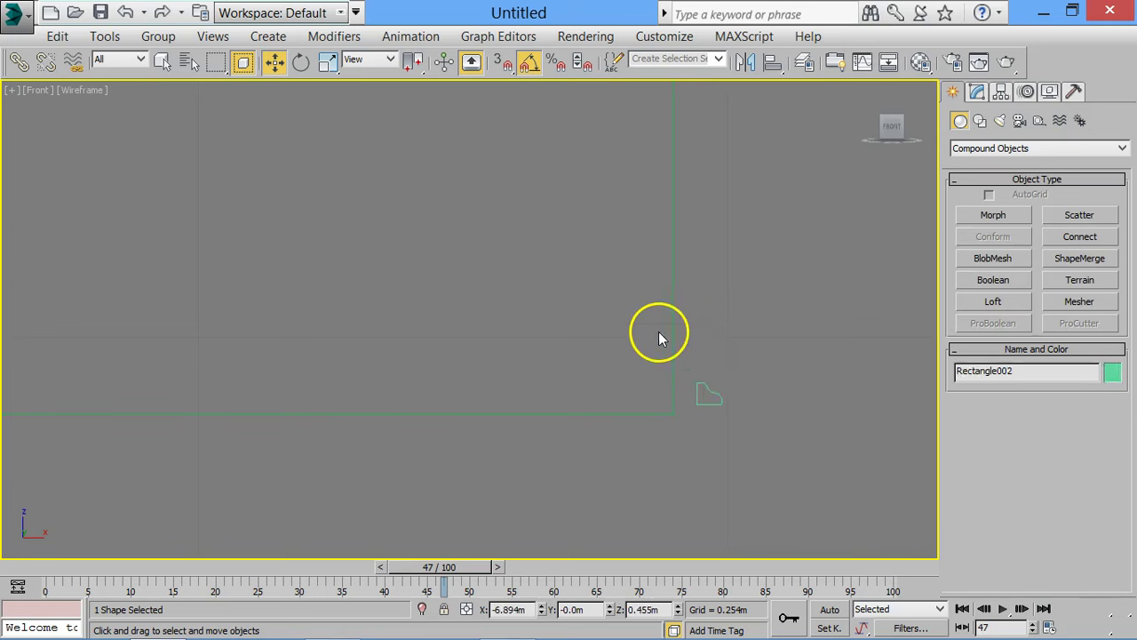
click(668, 337)
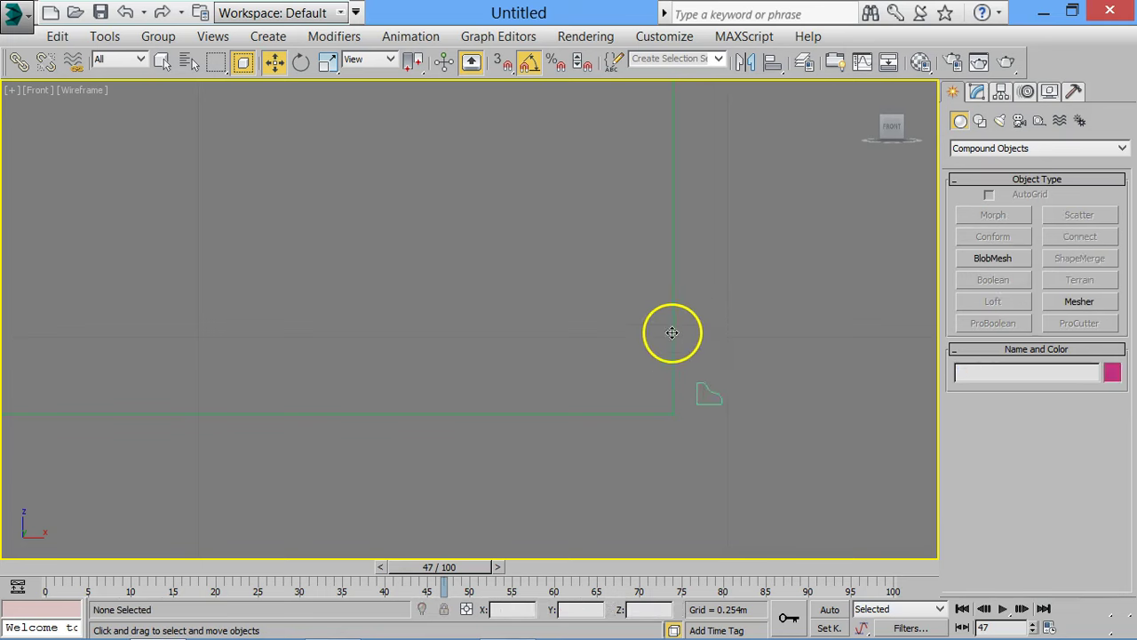
click(673, 332)
scroll(673, 332, down, 3)
scroll(661, 337, down, 1)
click(555, 196)
click(550, 233)
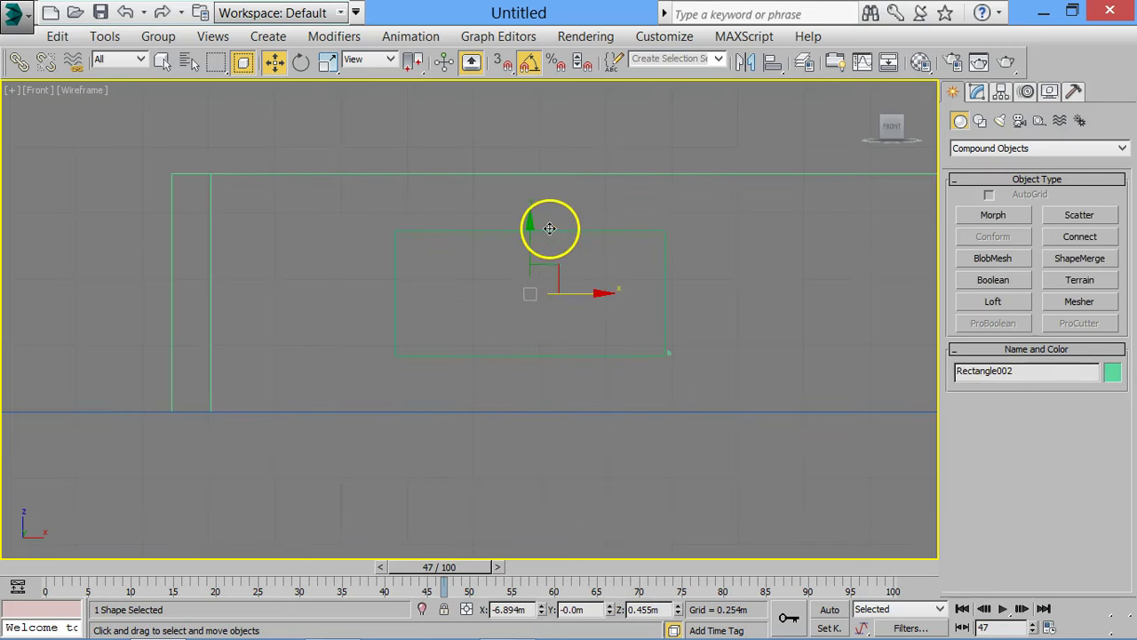
scroll(829, 323, up, 2)
scroll(733, 322, up, 1)
scroll(737, 324, up, 1)
middle_drag(482, 388, 551, 354)
scroll(552, 353, up, 1)
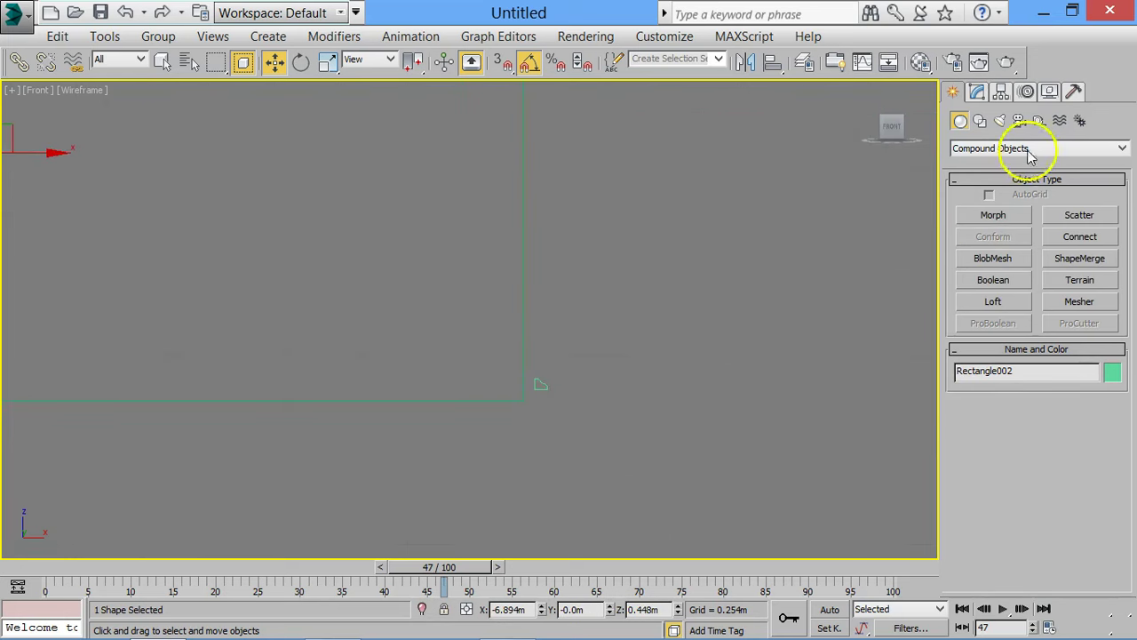
Create the Loft with Get Shape, picking the Line001 profile to form Loft001.
click(992, 303)
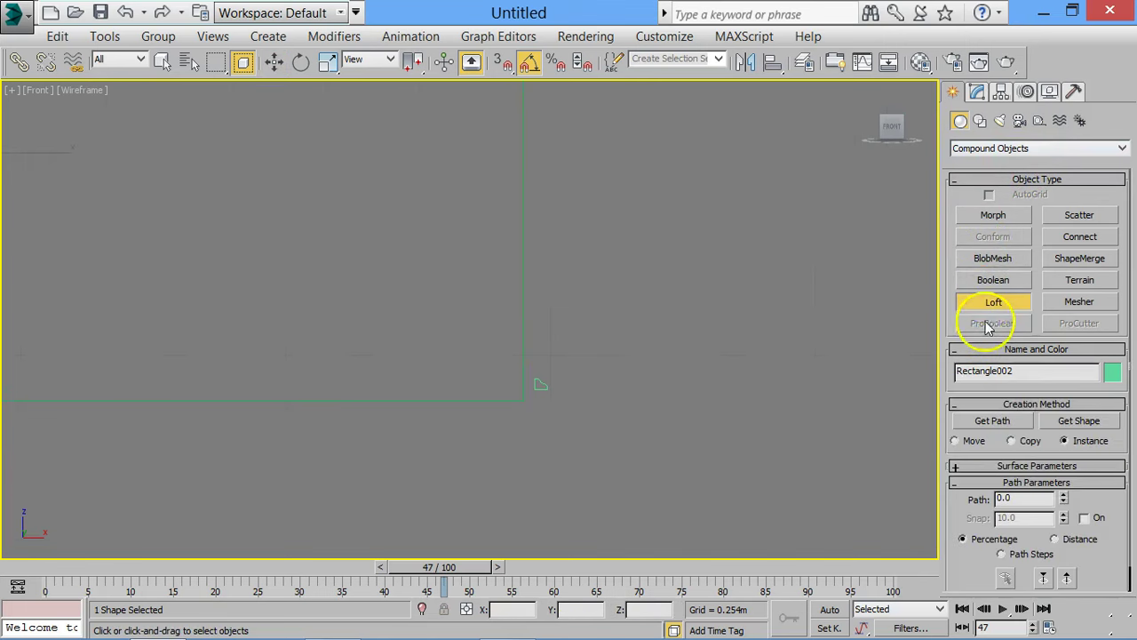
click(1080, 423)
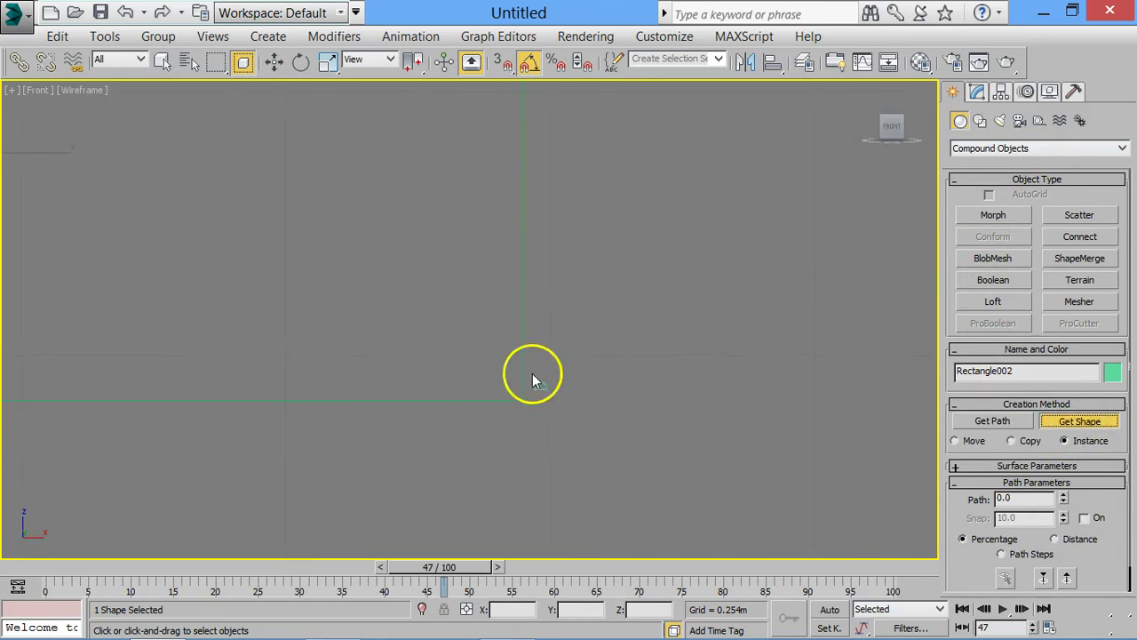
click(535, 382)
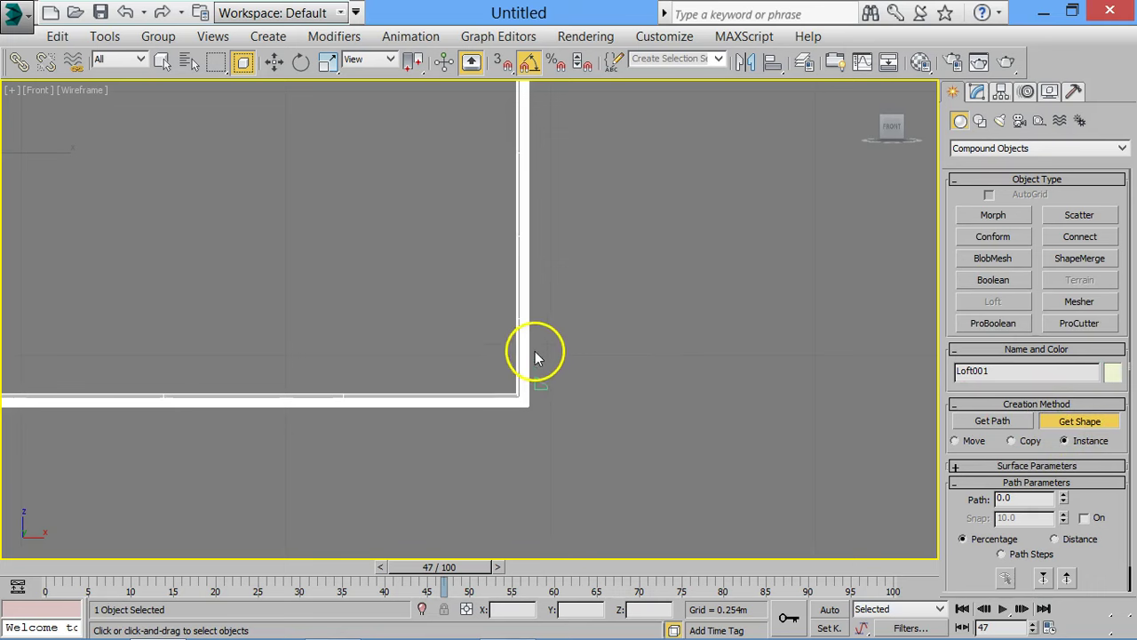
Show the Perspective view as Shaded + Edged Faces and zoom in on the frame corner.
key(p)
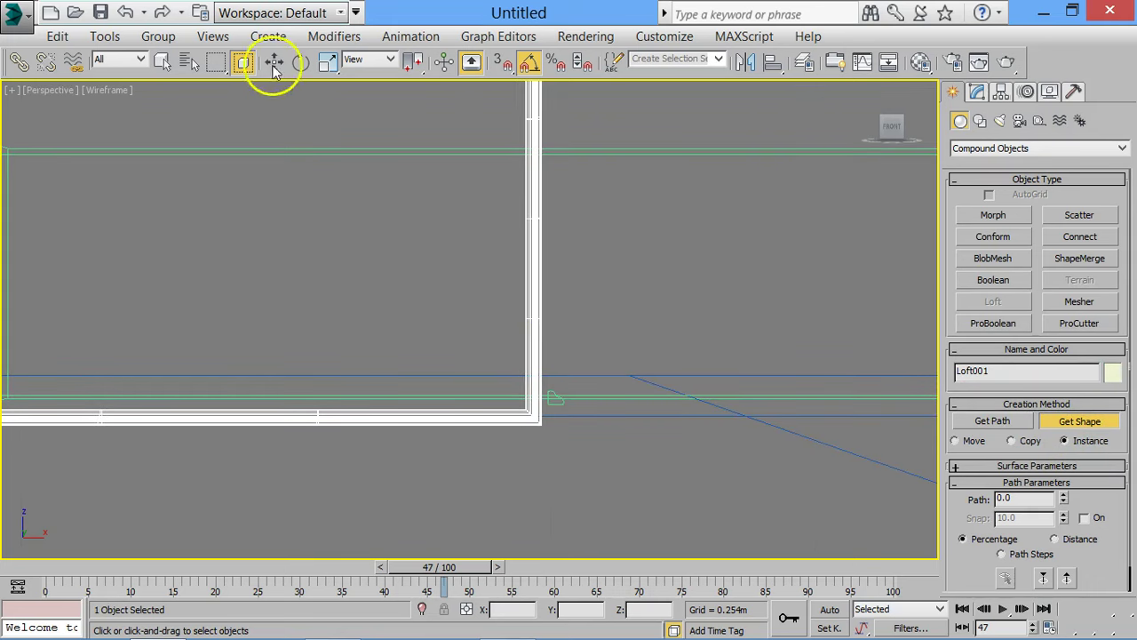
click(98, 92)
click(101, 130)
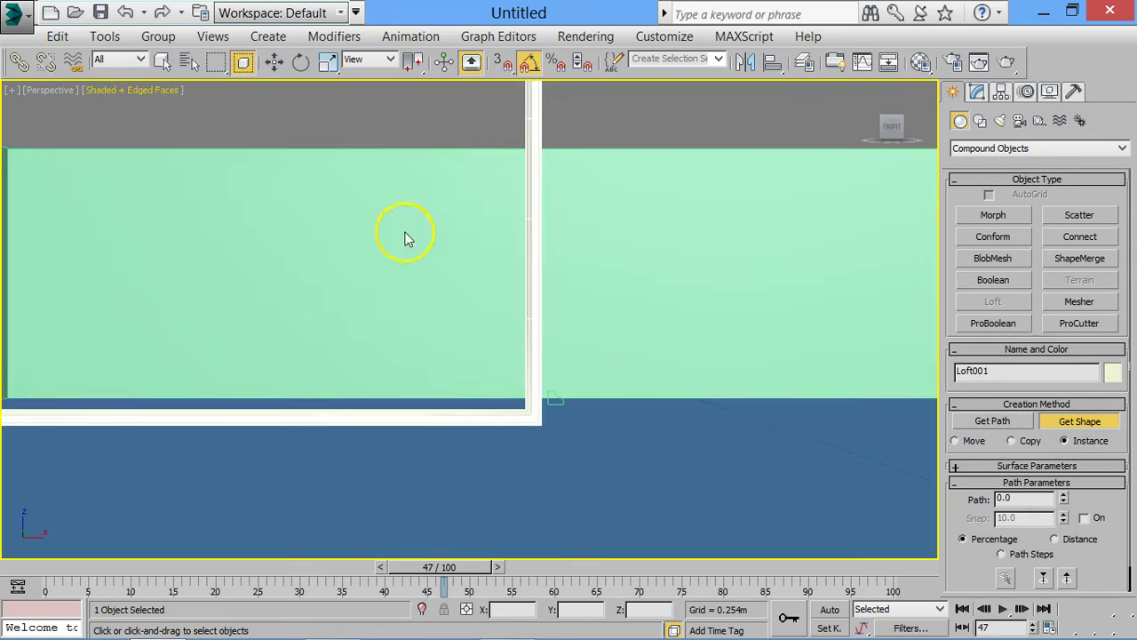
mouse_move(427, 380)
alt+middle_down()
mouse_move(455, 387)
mouse_move(470, 375)
alt+middle_up()
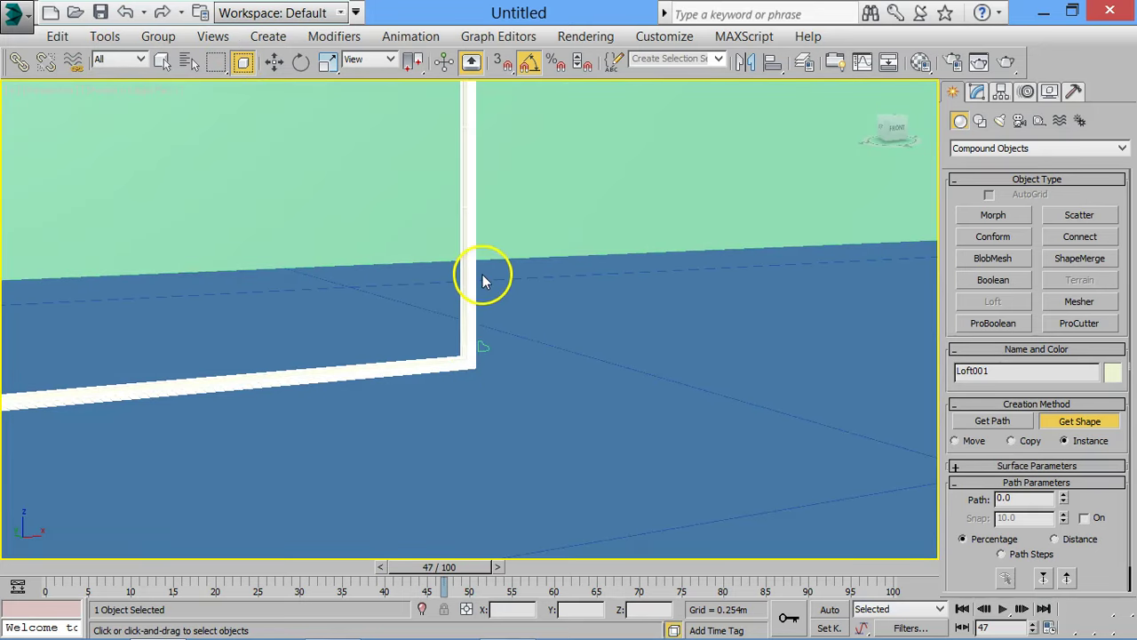
scroll(480, 259, up, 1)
scroll(482, 256, up, 2)
scroll(484, 253, up, 2)
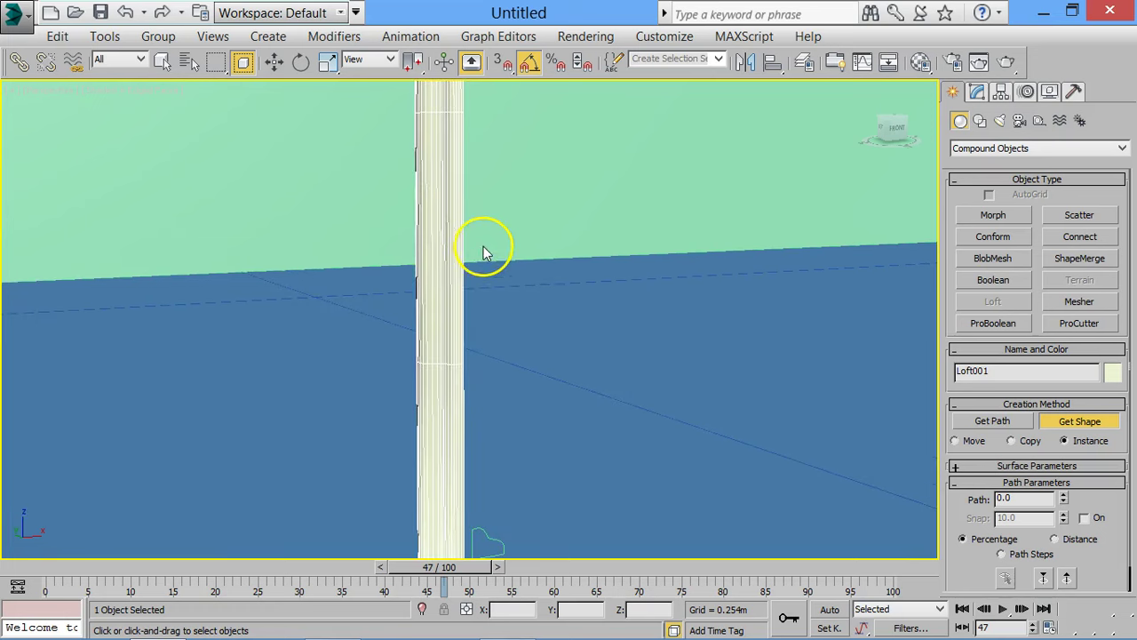
mouse_move(499, 406)
alt+middle_down()
mouse_move(465, 332)
mouse_move(474, 406)
mouse_move(501, 355)
mouse_move(496, 410)
mouse_move(539, 414)
alt+middle_up()
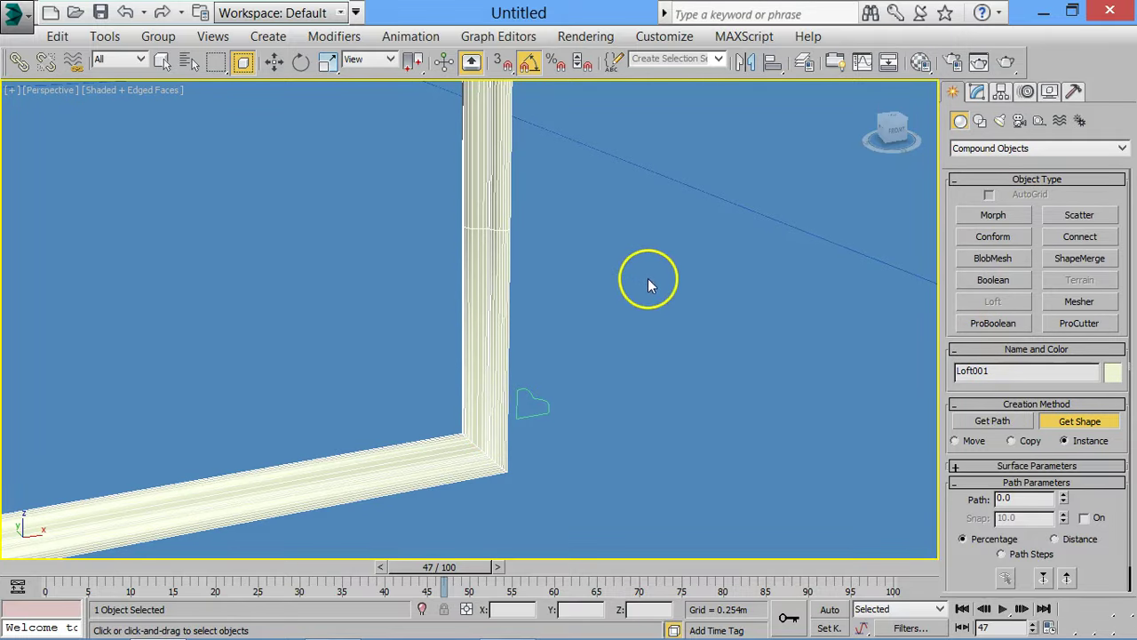
Expand Loft001's Shape and Path sub-object levels in the modifier stack, then leave them.
key(w)
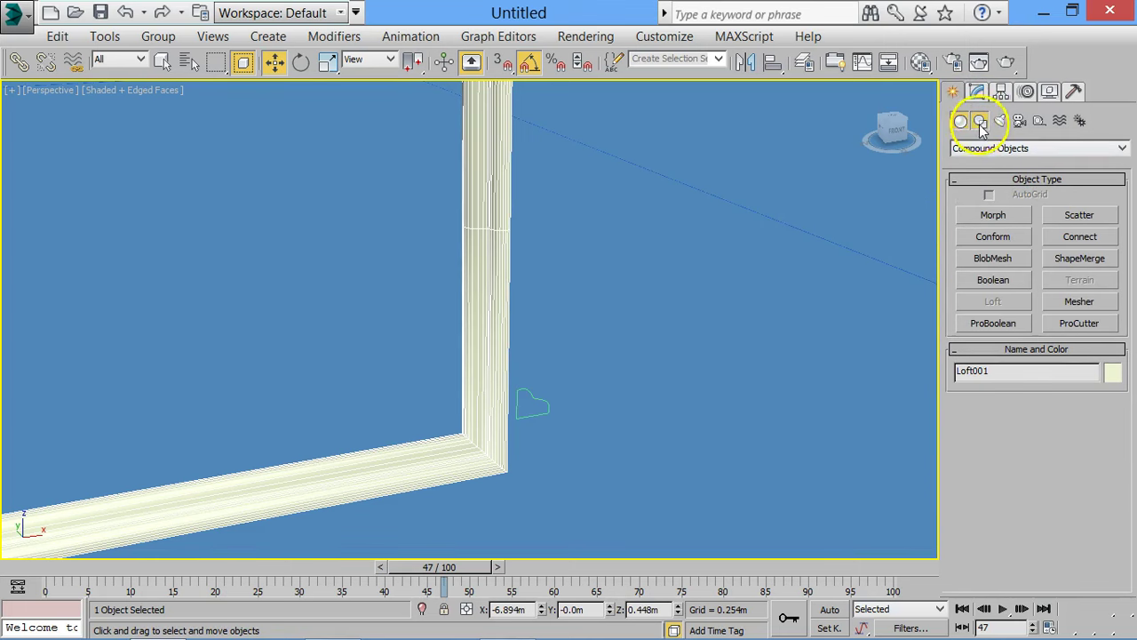
click(981, 123)
click(993, 231)
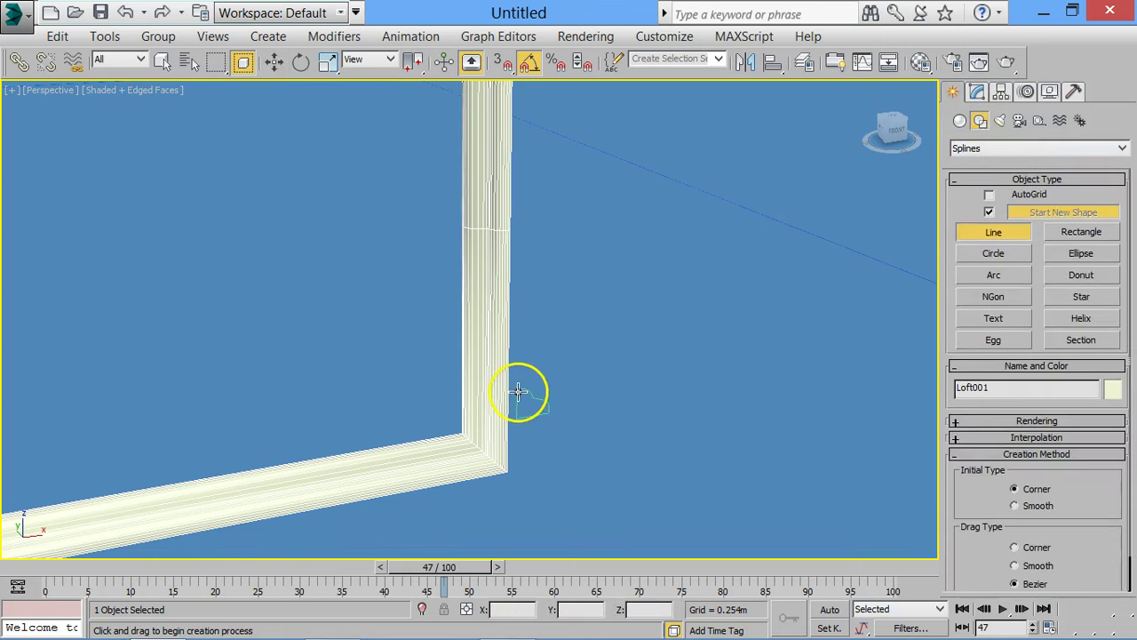
key(1)
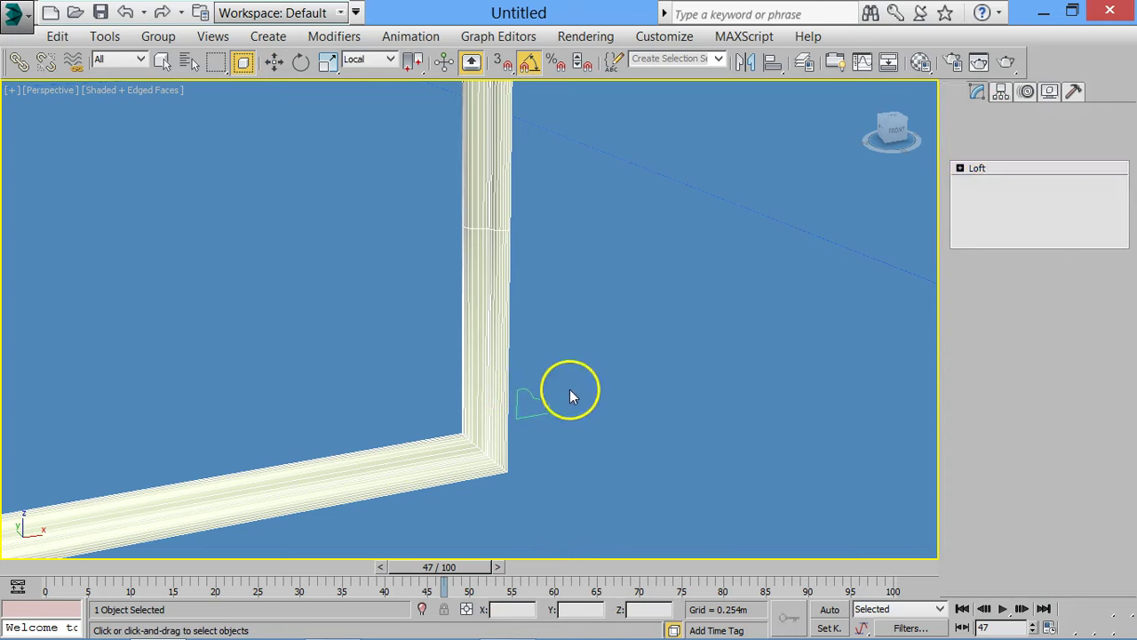
click(960, 169)
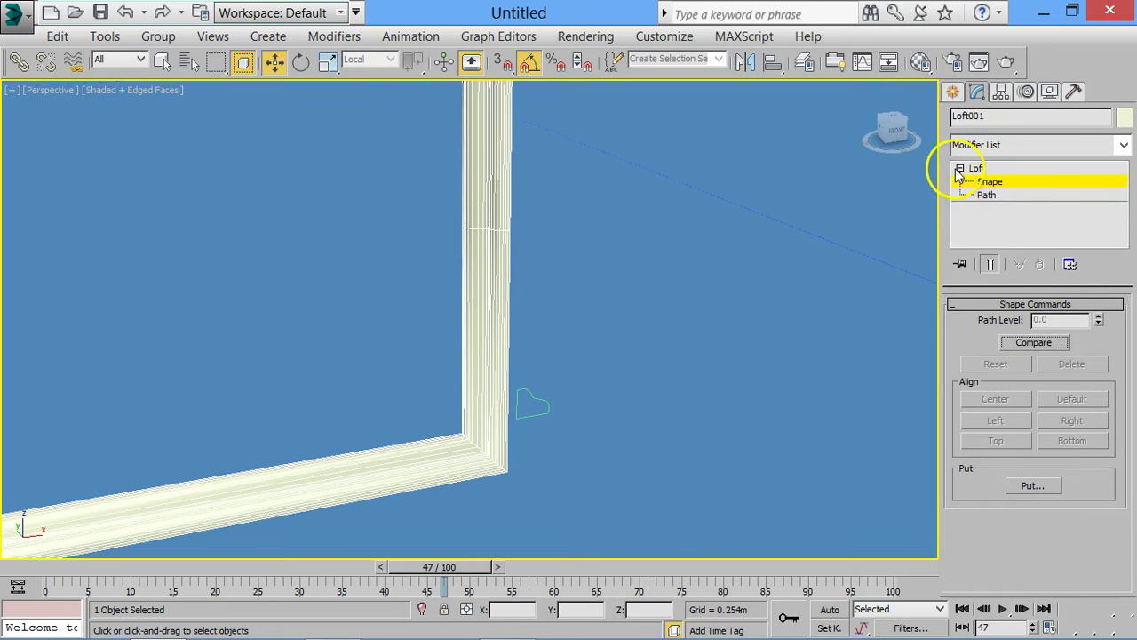
right_click(573, 366)
click(602, 382)
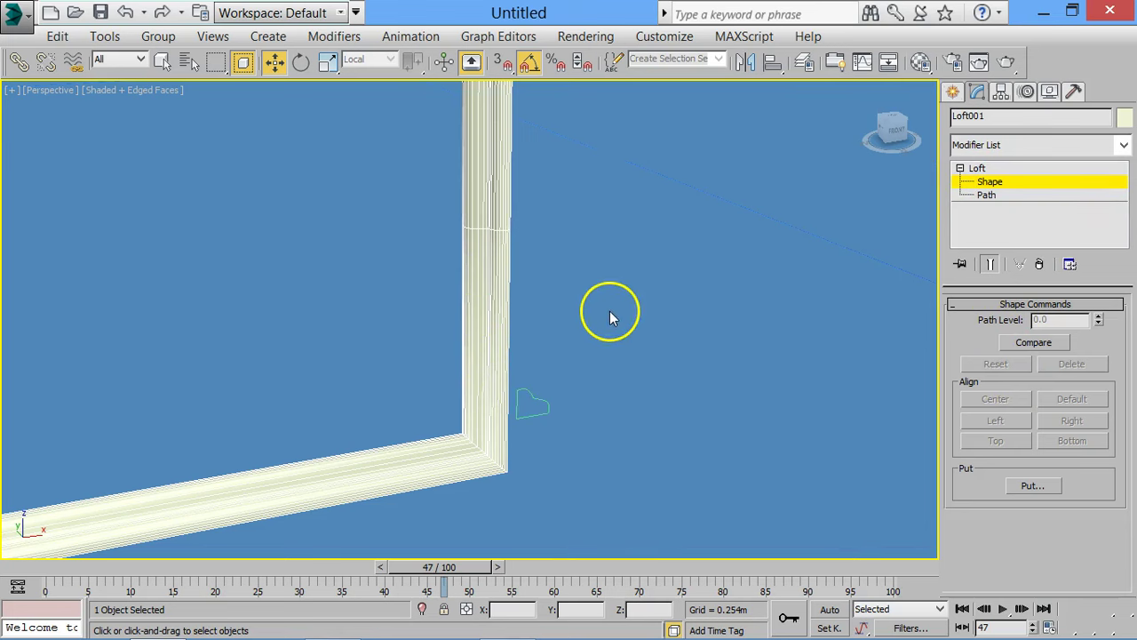
click(1013, 191)
Select Plane001 and bring up its freeze and hide context menu.
click(662, 320)
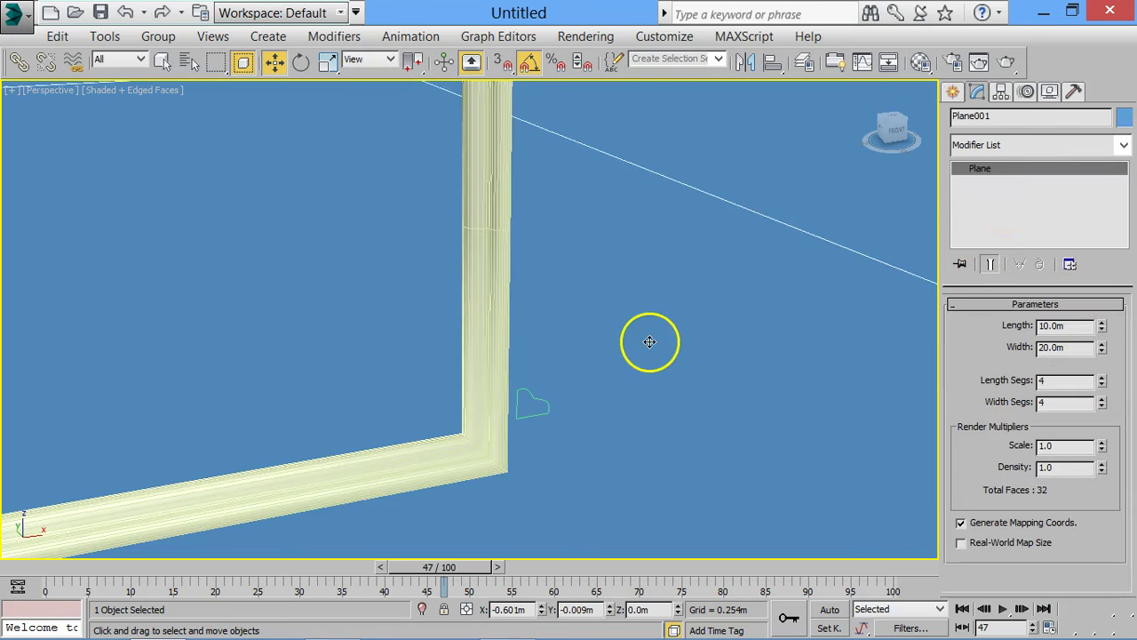
right_click(540, 394)
click(536, 397)
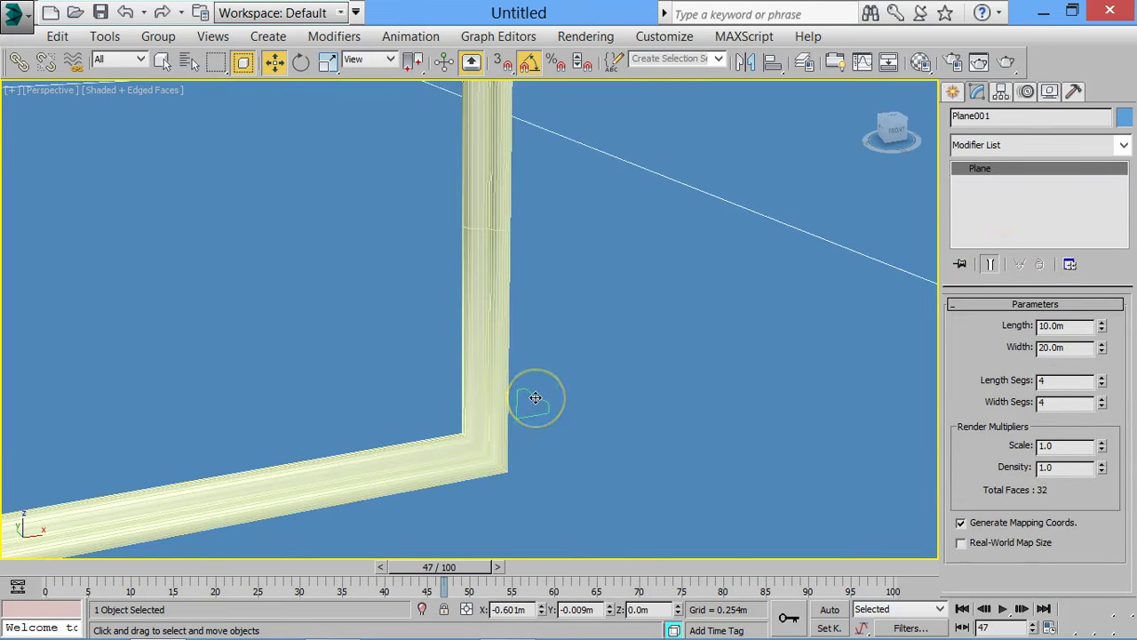
scroll(671, 283, down, 2)
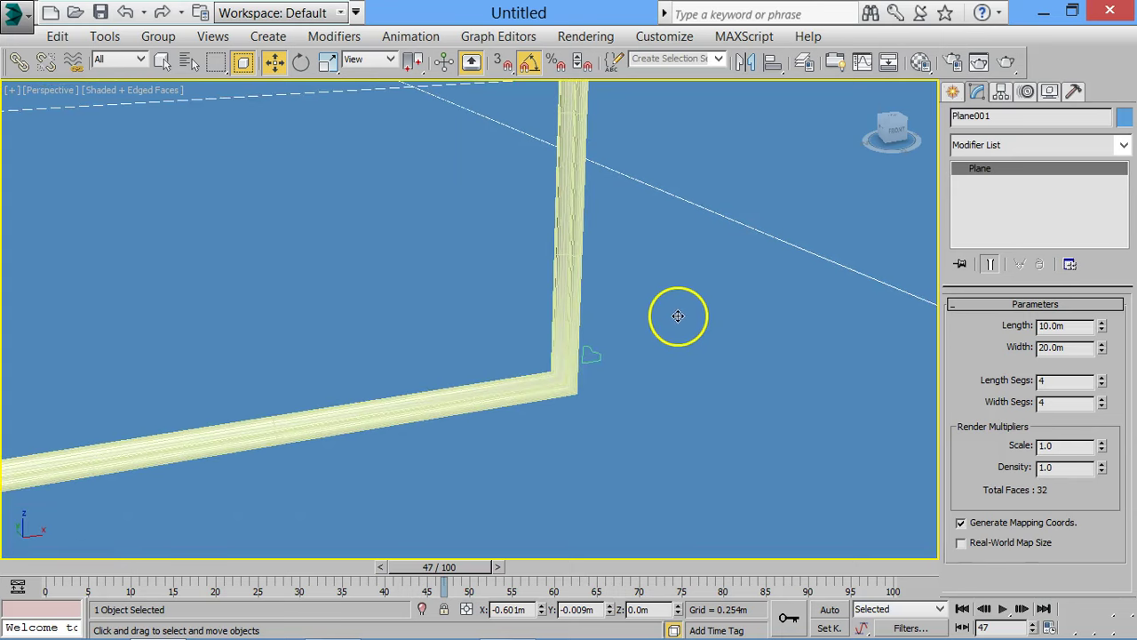
scroll(675, 311, up, 1)
scroll(645, 310, up, 2)
scroll(623, 270, down, 1)
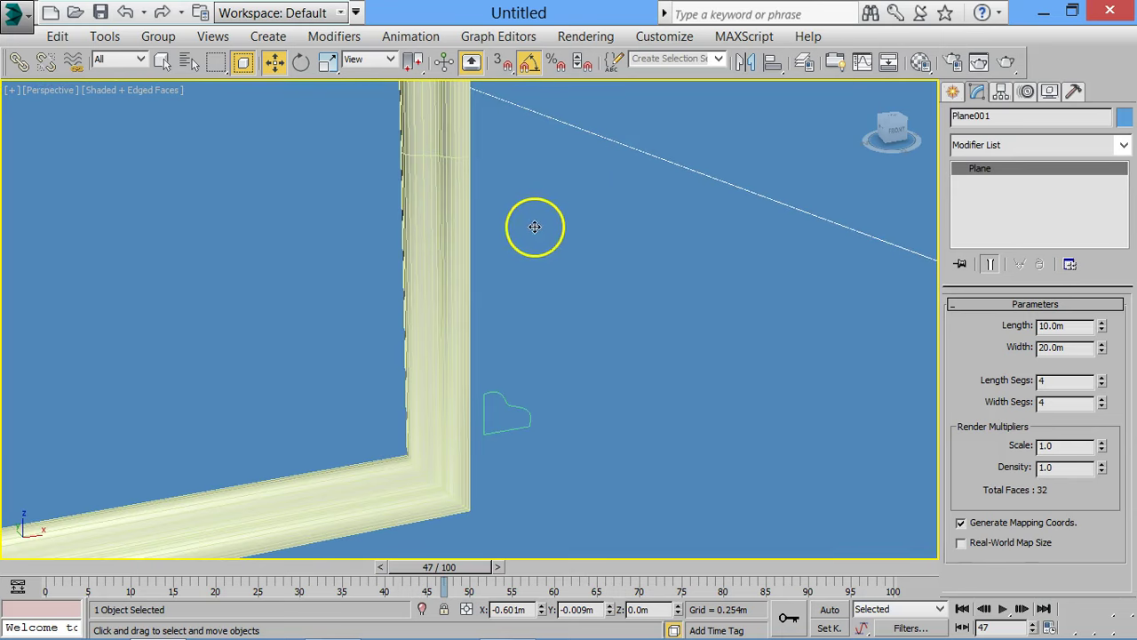
right_click(593, 284)
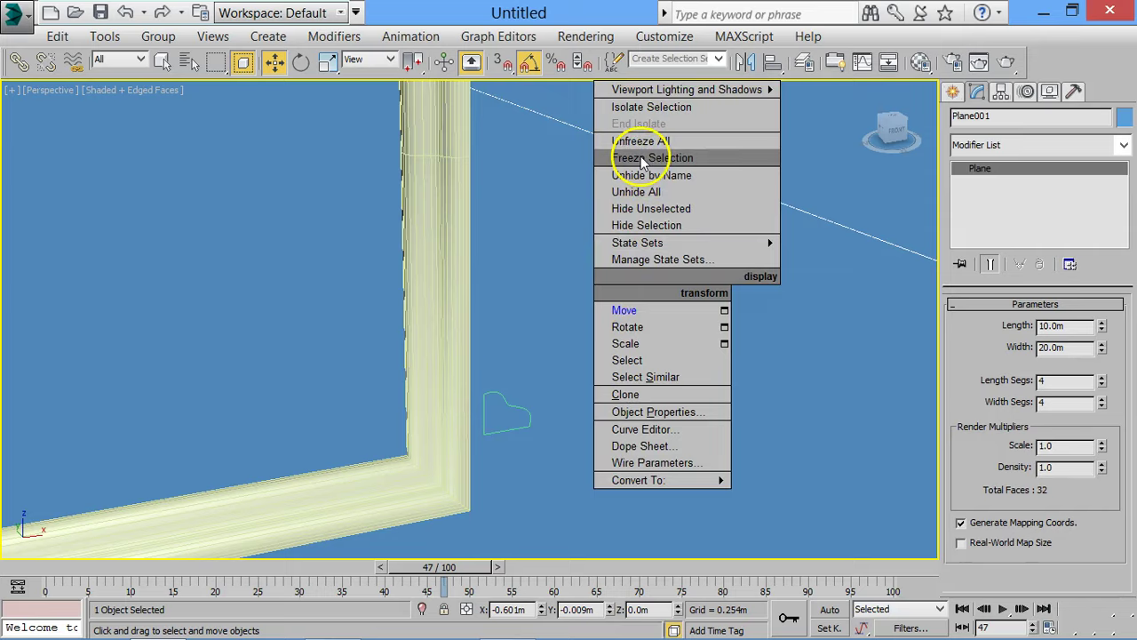
Freeze the selected plane, then raise and widen the top vertex of the Line001 profile.
click(641, 158)
click(516, 407)
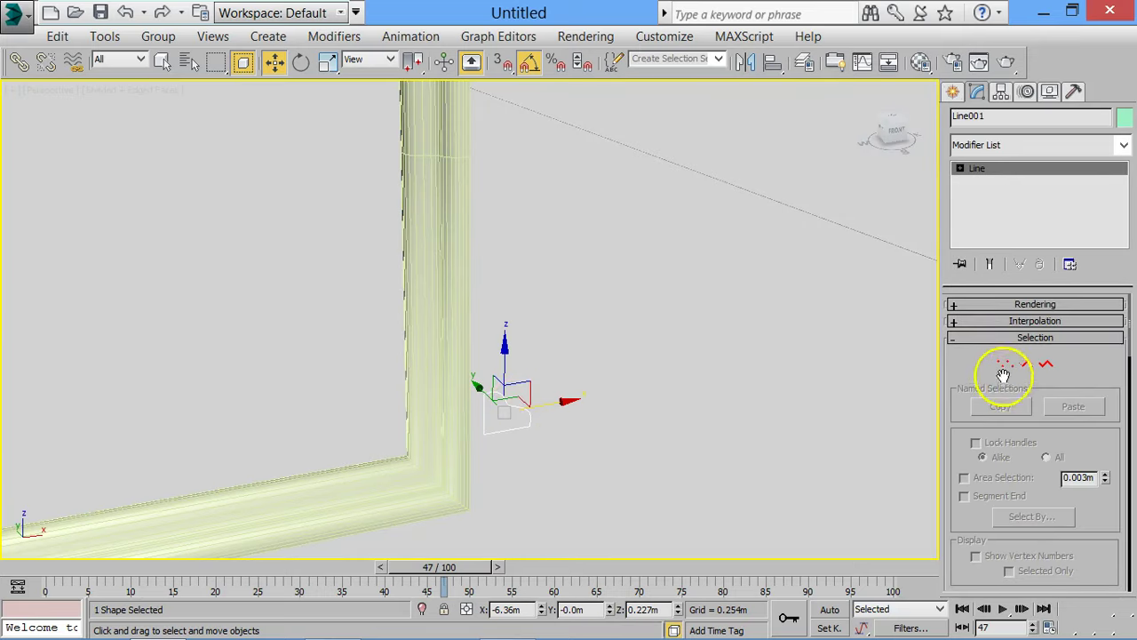
click(1004, 364)
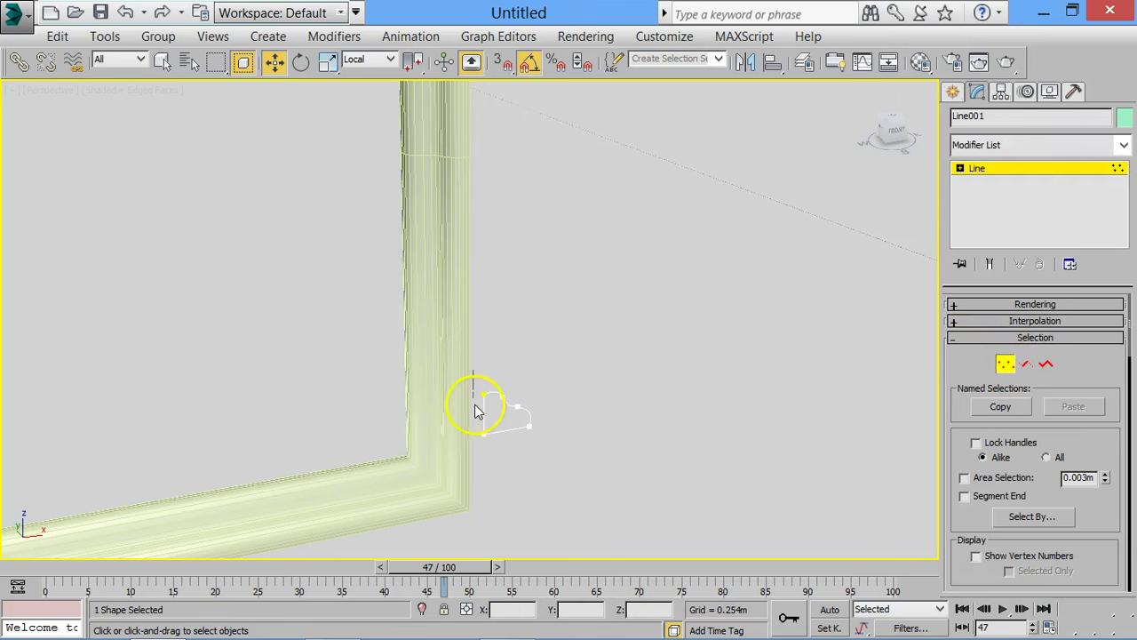
drag(494, 418, 494, 416)
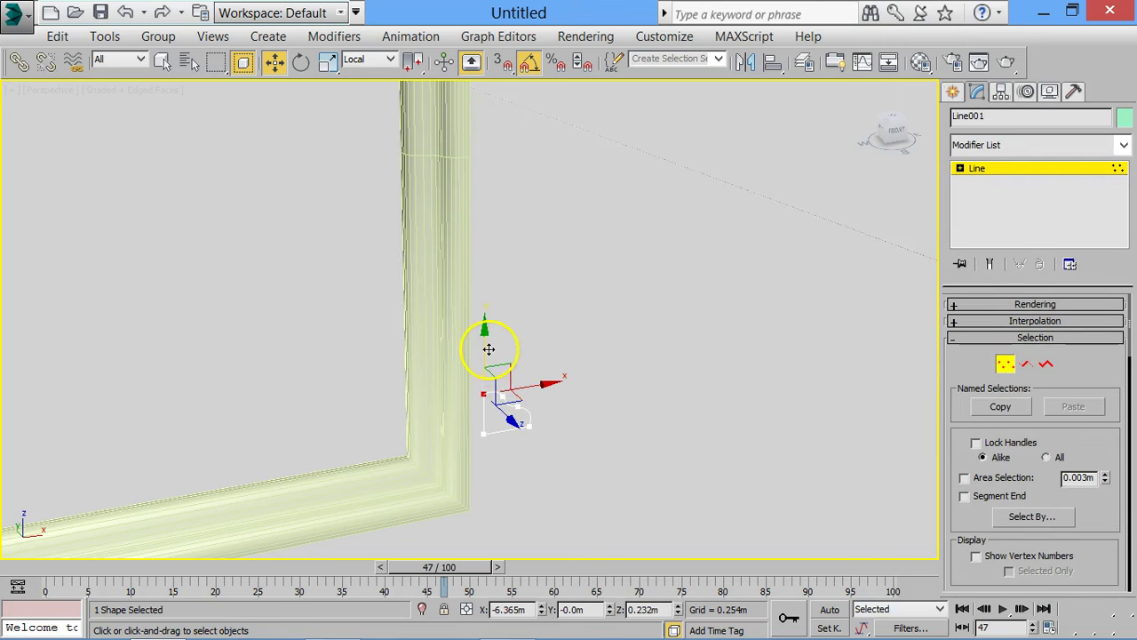
drag(489, 349, 483, 329)
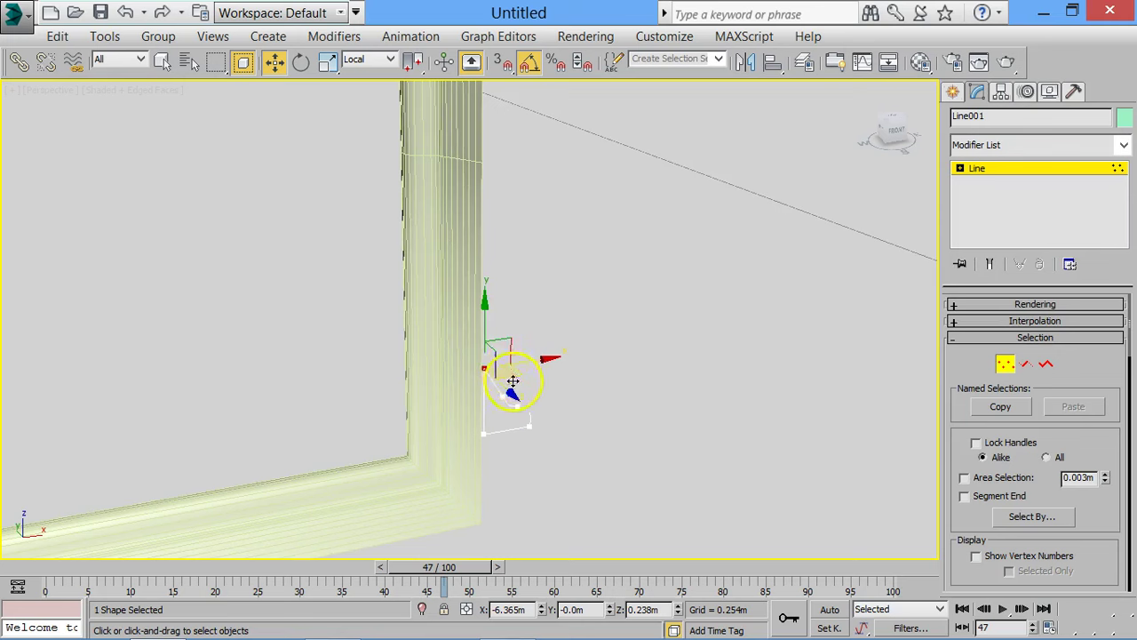
drag(568, 421, 592, 411)
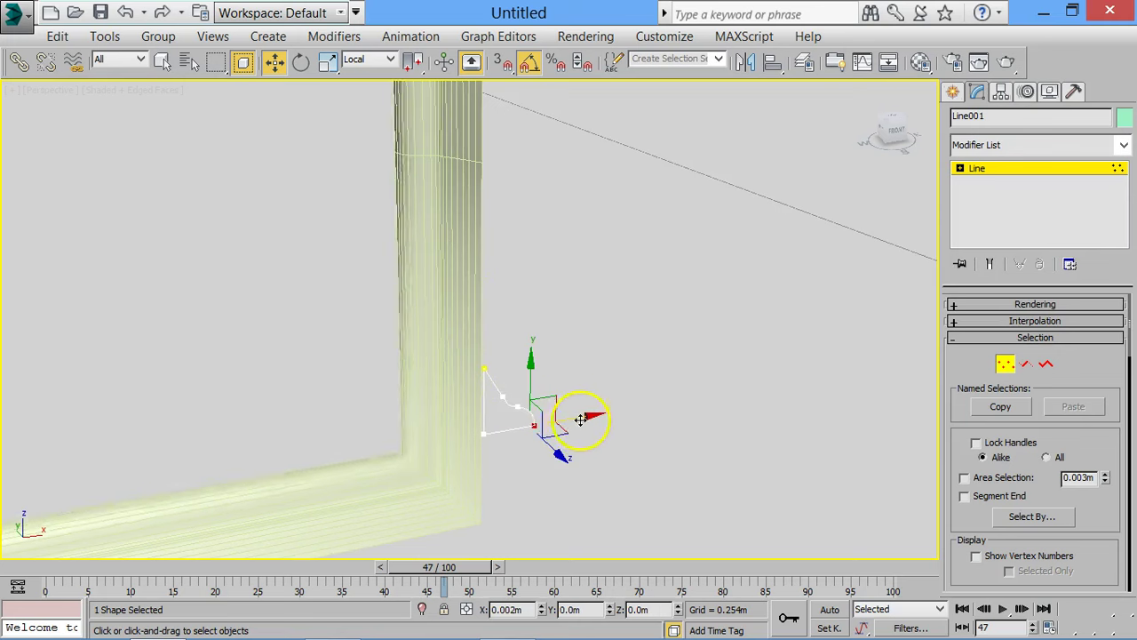
Adjust the remaining Line001 profile points to finish the moulding shape, then leave Vertex mode.
click(511, 385)
mouse_move(511, 385)
mouse_down()
mouse_move(511, 424)
mouse_move(497, 424)
mouse_up()
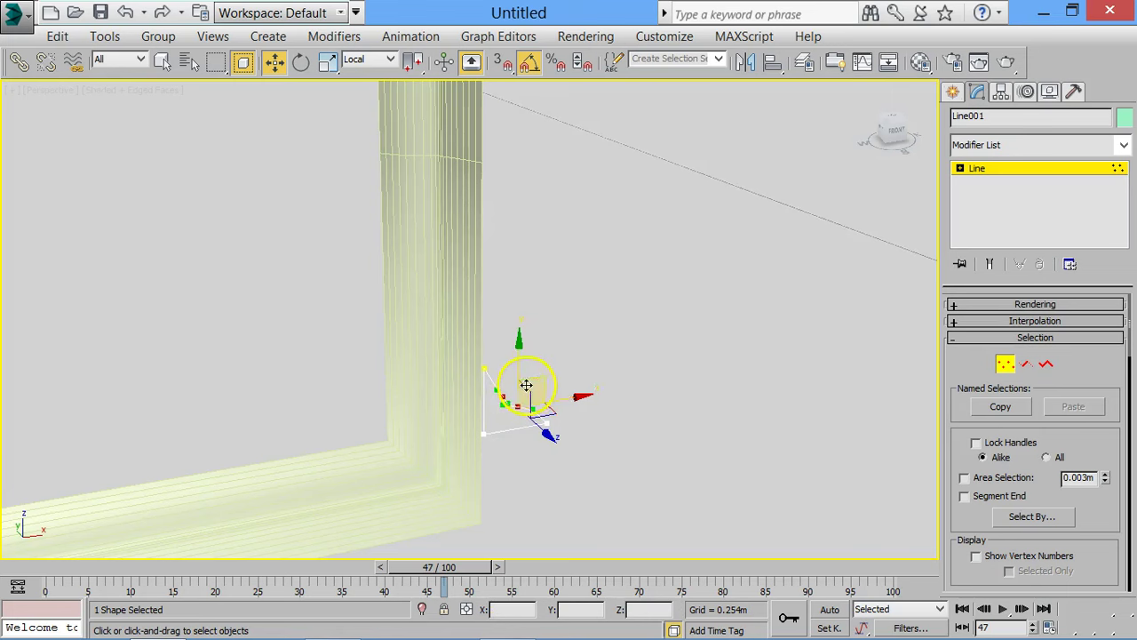
drag(520, 353, 519, 343)
drag(563, 391, 568, 391)
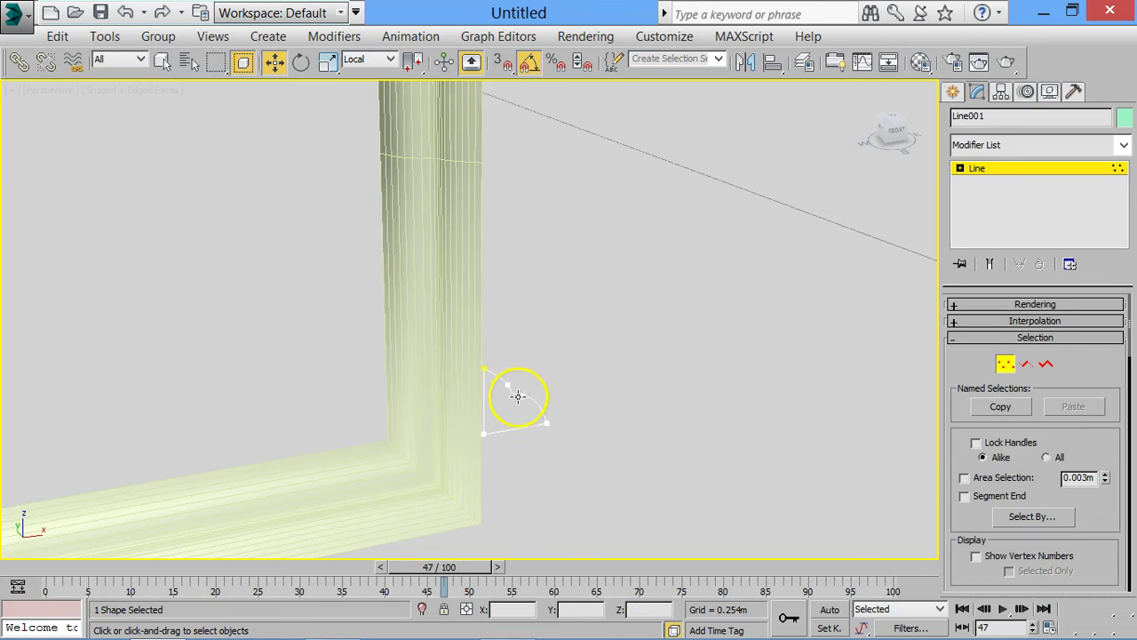
click(518, 396)
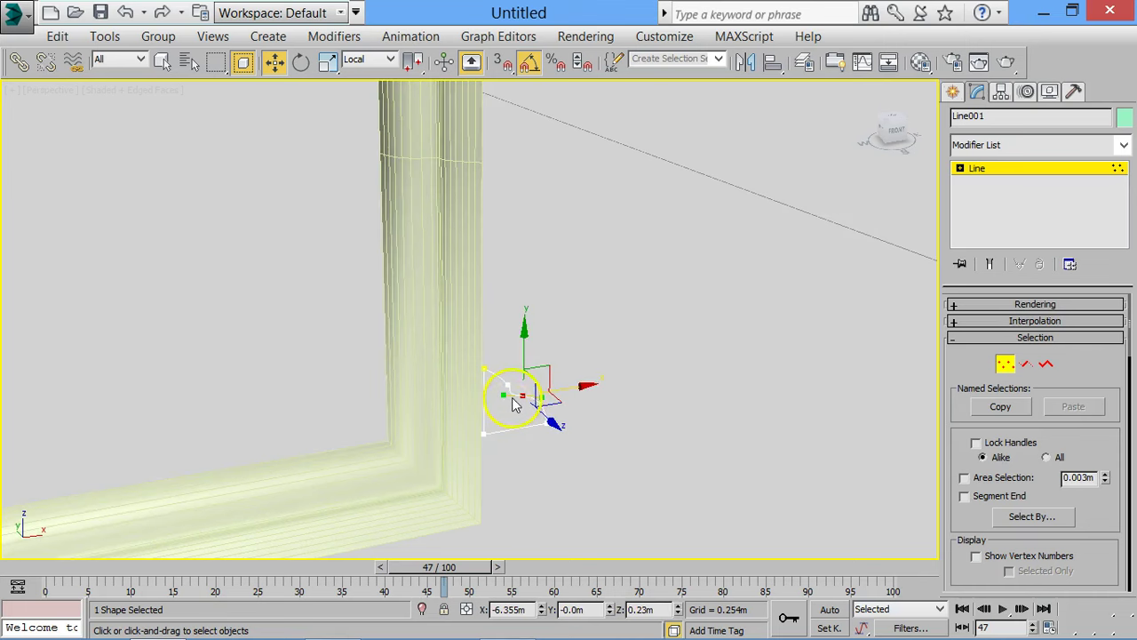
mouse_move(507, 356)
mouse_down()
mouse_move(507, 338)
mouse_move(508, 350)
mouse_up()
click(750, 305)
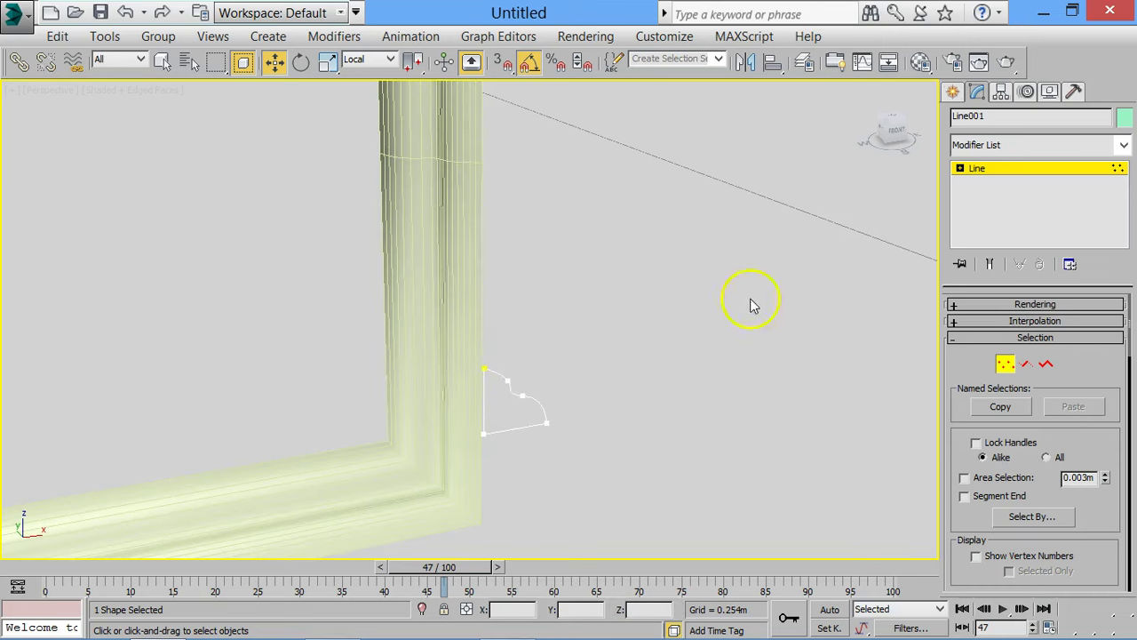
click(1004, 364)
alt+middle_drag(658, 337, 661, 325)
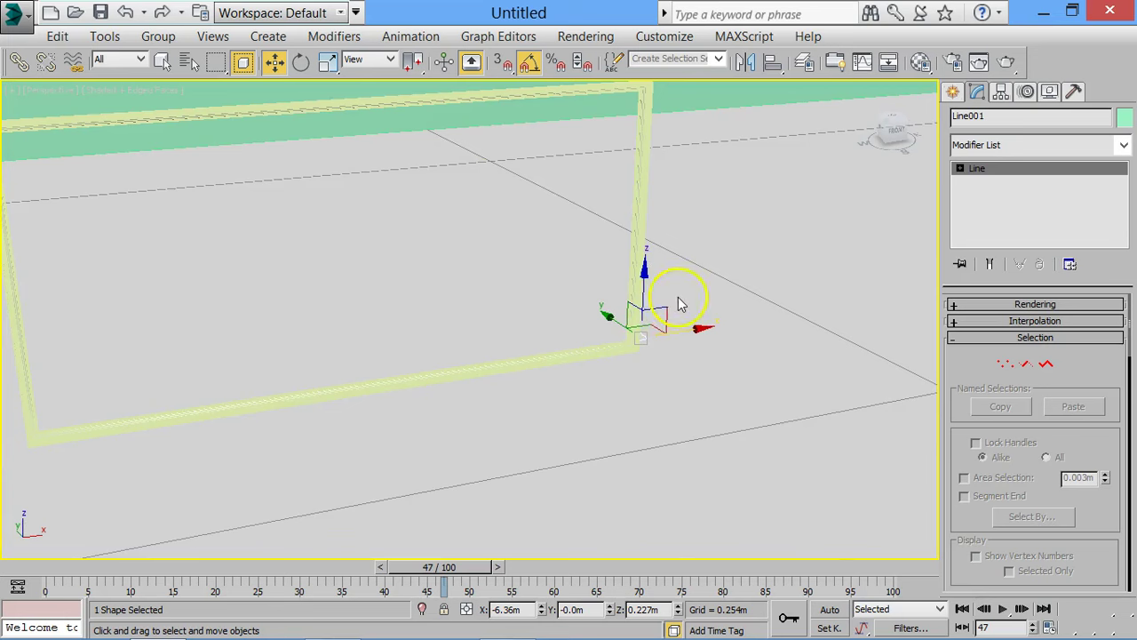
Restore four viewports, set the top-right view to Front, and show the green wall in wireframe.
key(alt+w)
click(609, 217)
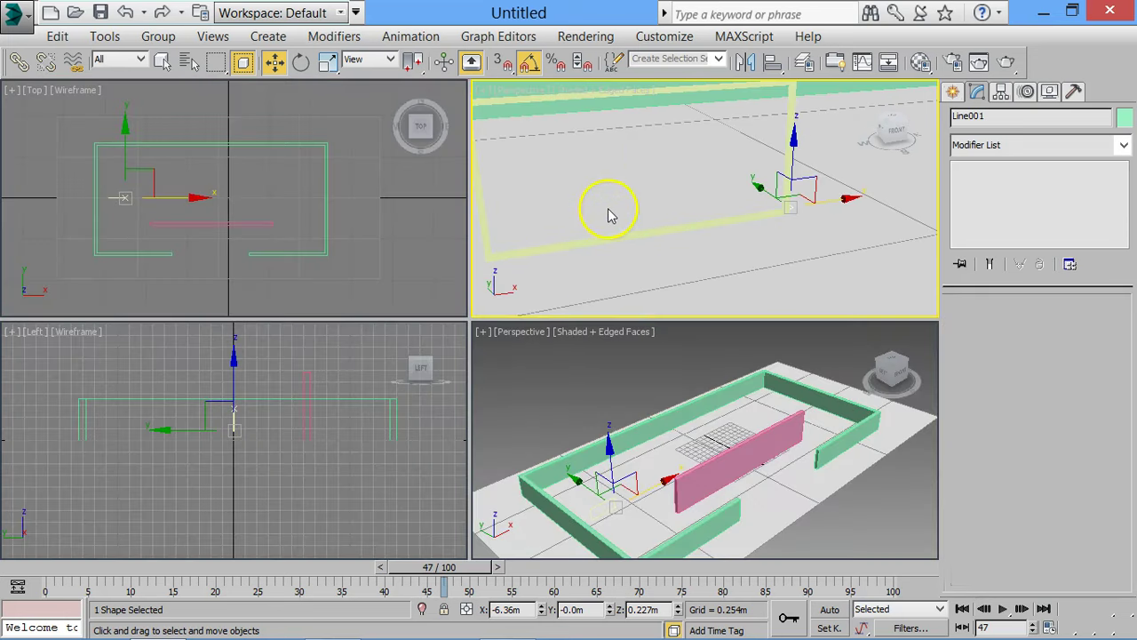
key(f)
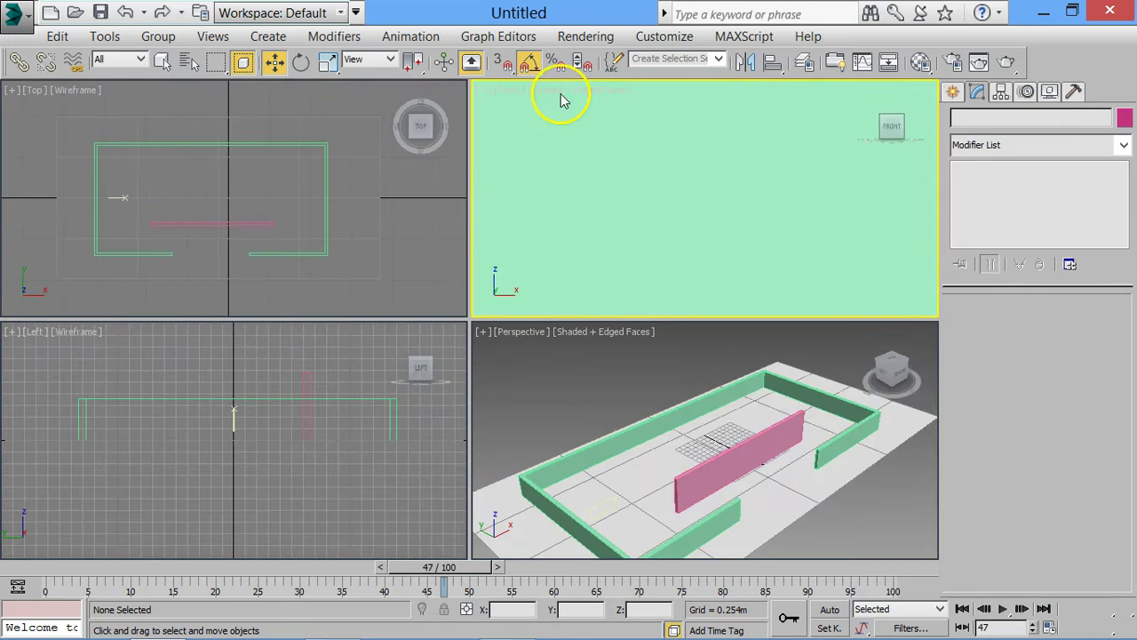
click(559, 100)
key(F3)
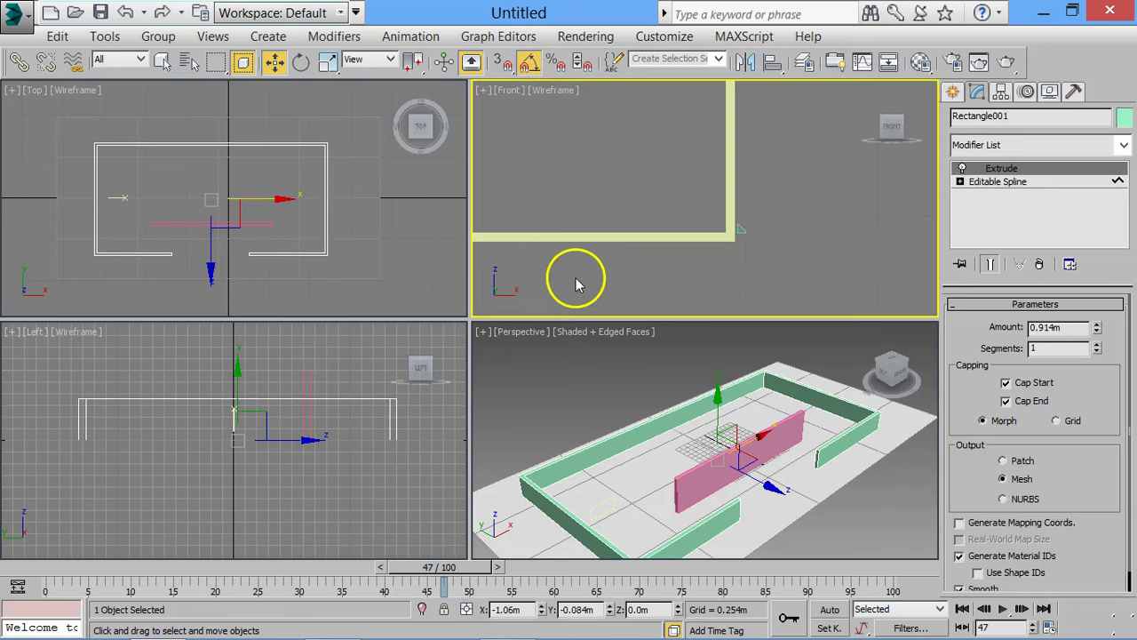
scroll(752, 241, up, 2)
middle_drag(751, 240, 854, 248)
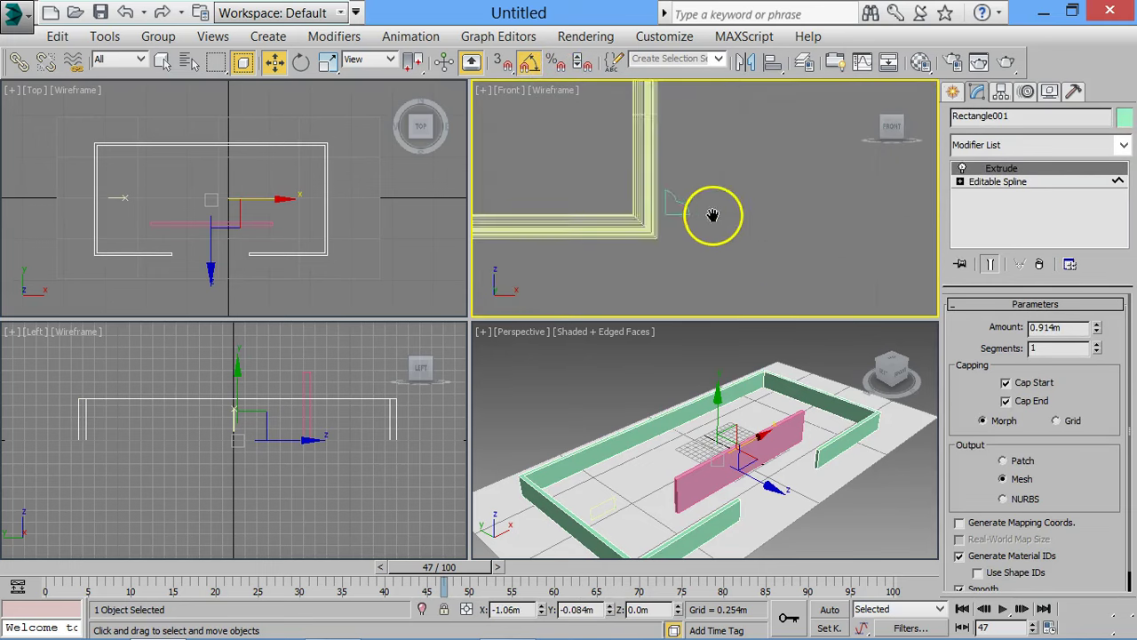
scroll(854, 248, down, 2)
scroll(838, 246, down, 3)
scroll(845, 246, down, 2)
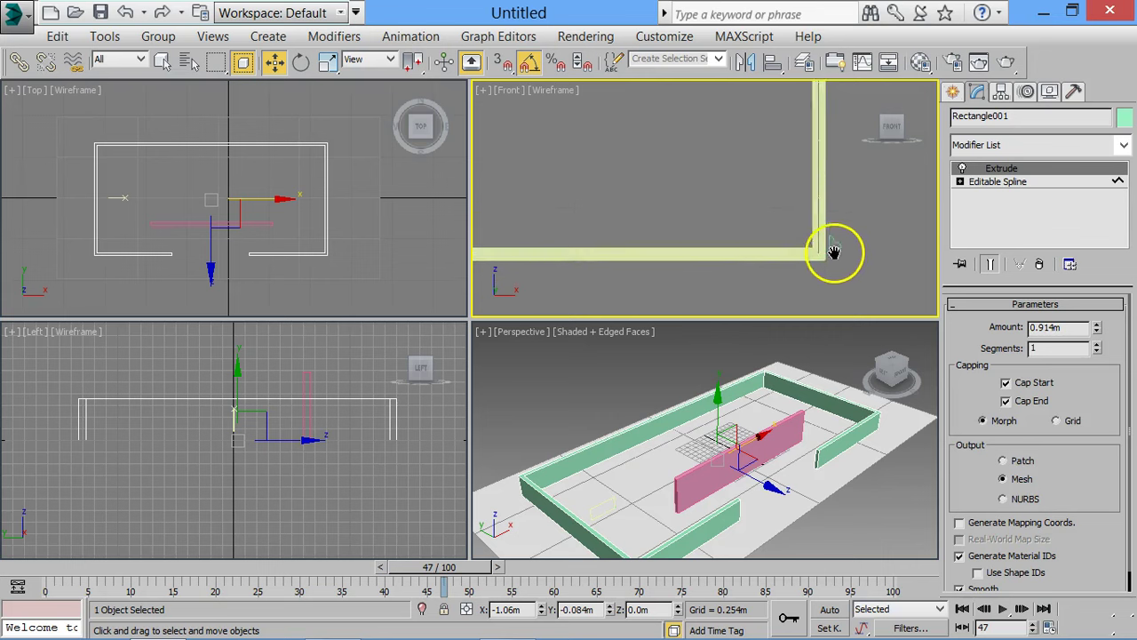
scroll(840, 255, down, 2)
Draw a standard-primitive Plane002 of about 0.47m by 1.02m with 4×4 segments in the Front view.
click(952, 92)
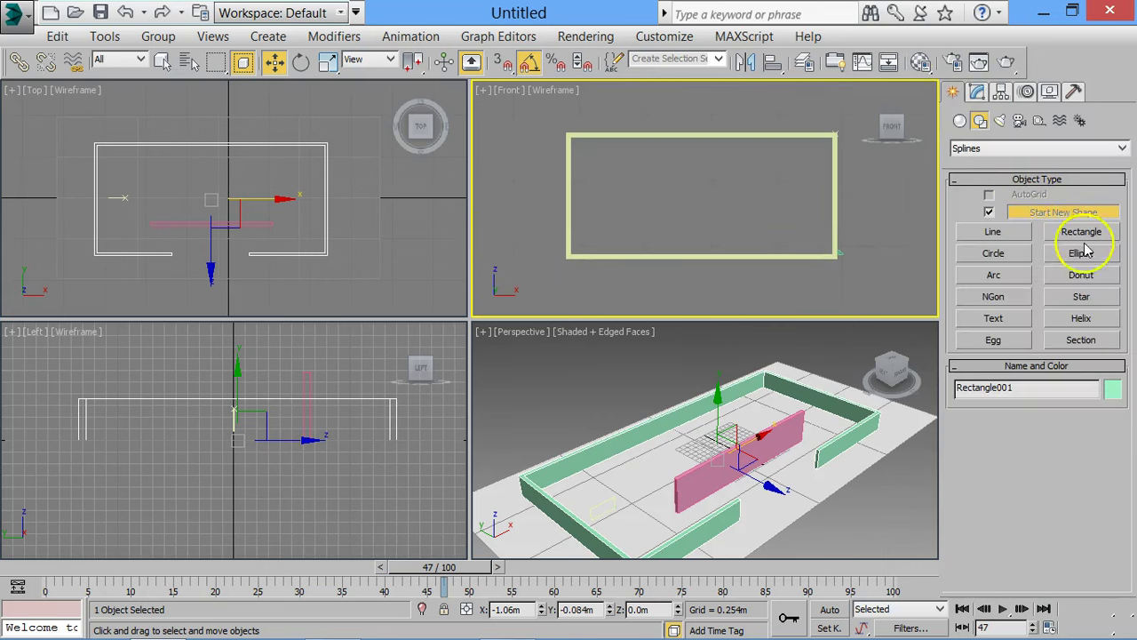
click(959, 120)
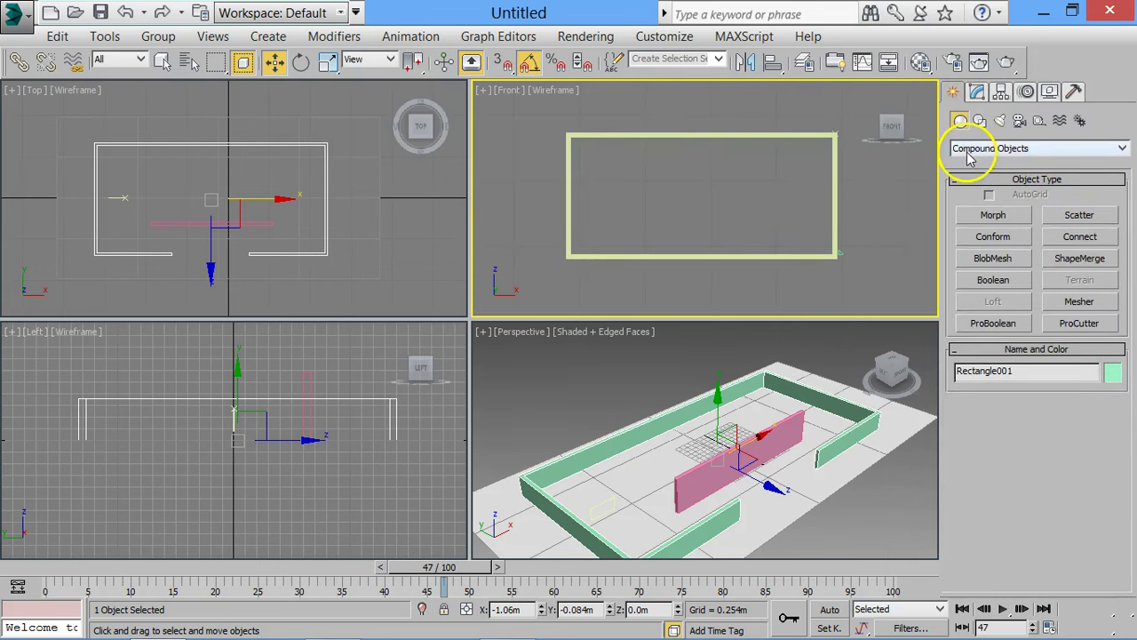
click(968, 149)
click(990, 164)
click(1080, 302)
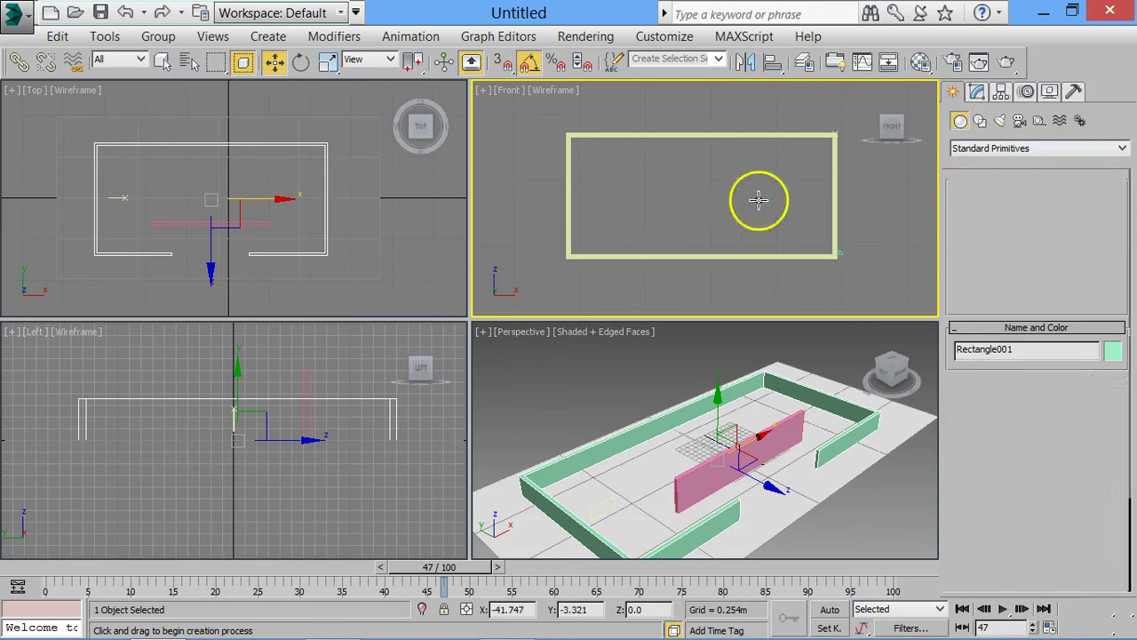
drag(570, 137, 821, 255)
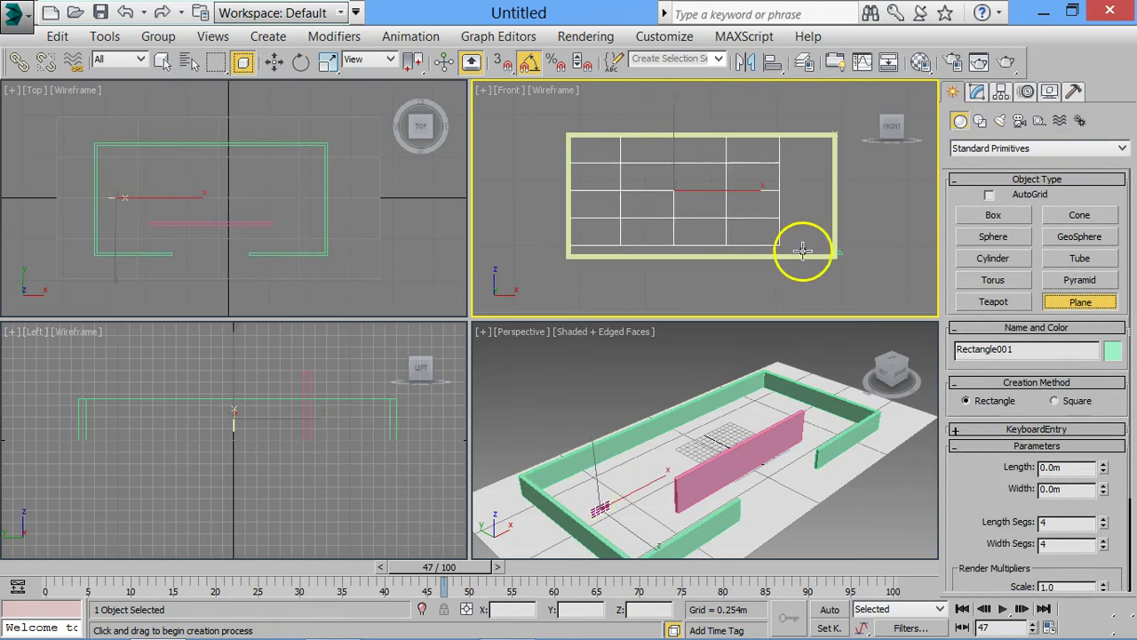
drag(821, 255, 835, 257)
scroll(673, 423, up, 3)
scroll(616, 474, up, 3)
scroll(691, 337, up, 3)
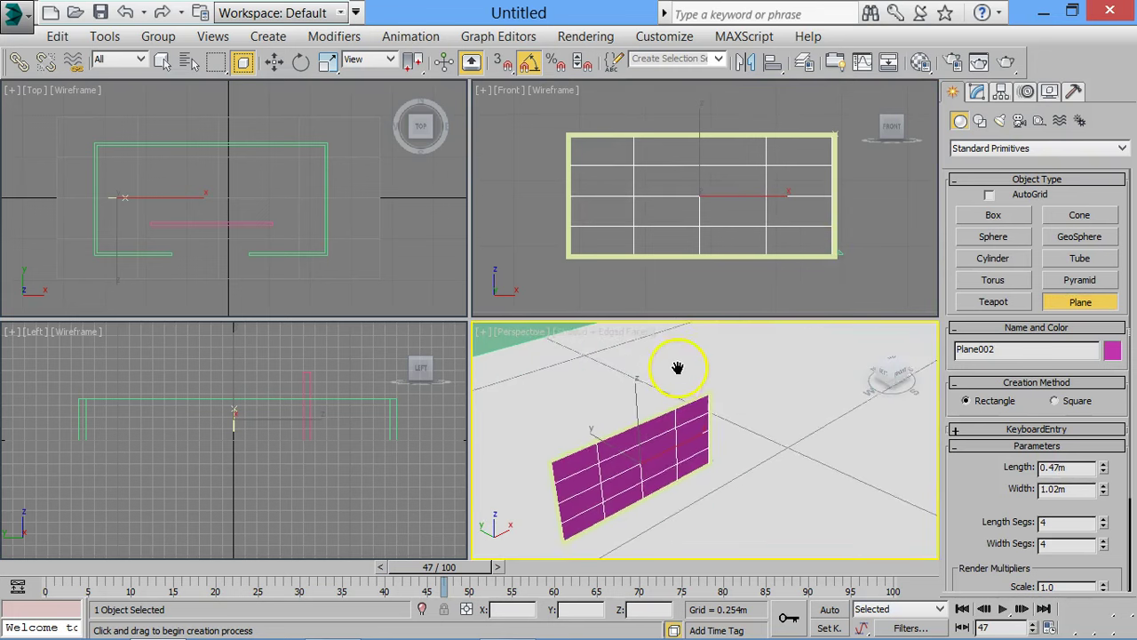
scroll(712, 187, up, 2)
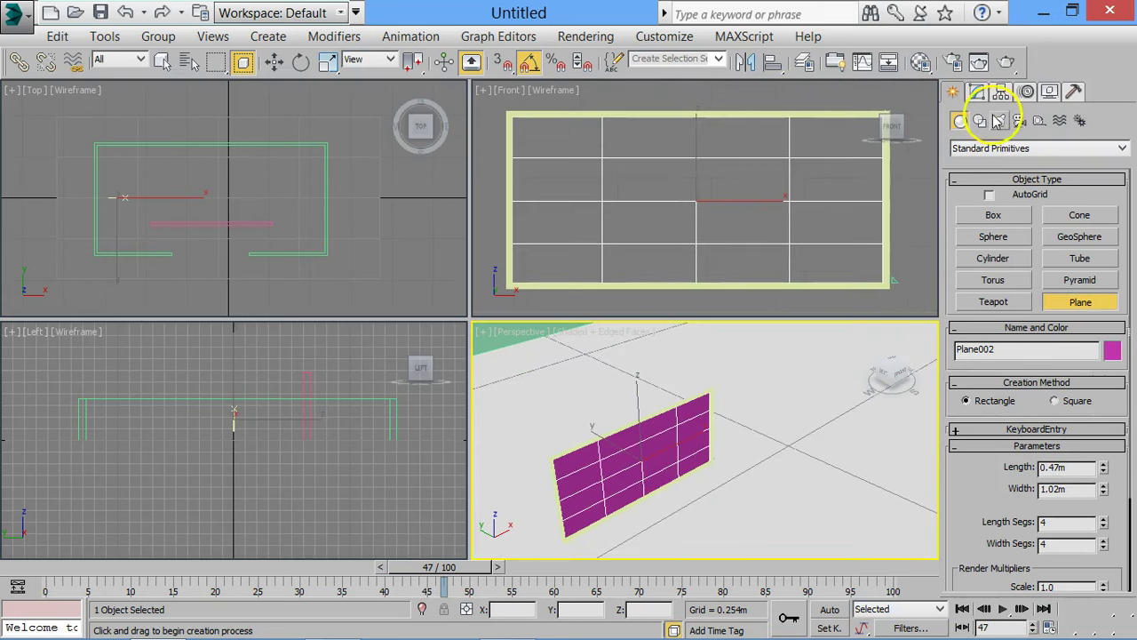
Create a standard Target Spot, Spot001, in the Left view aimed at the picture plane.
click(999, 122)
click(1000, 149)
click(986, 173)
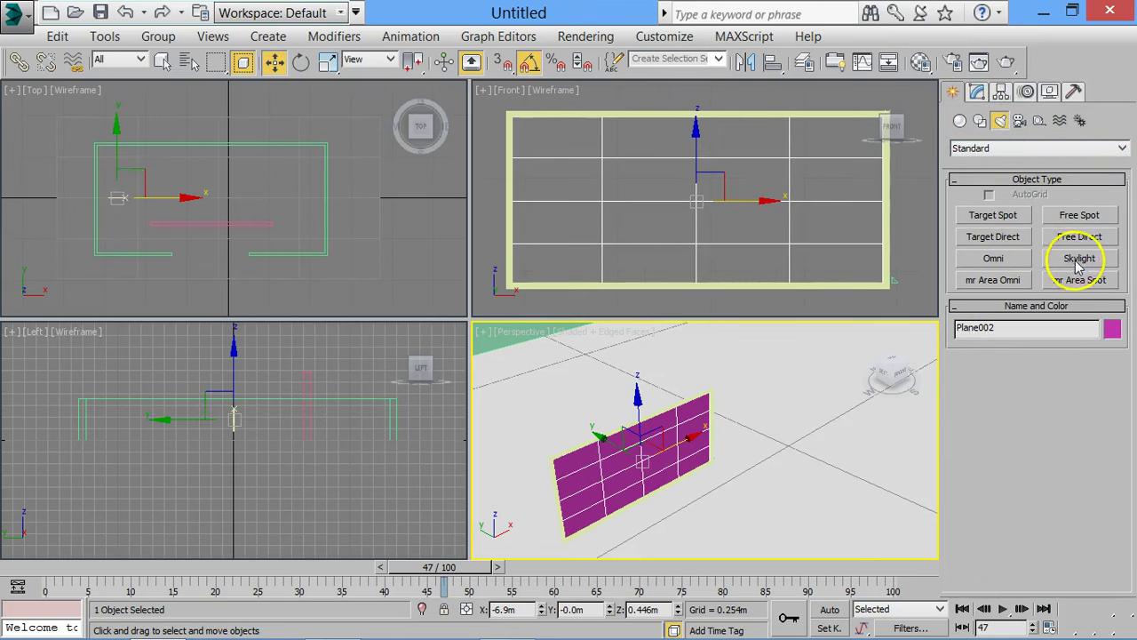
click(1006, 222)
scroll(254, 414, up, 3)
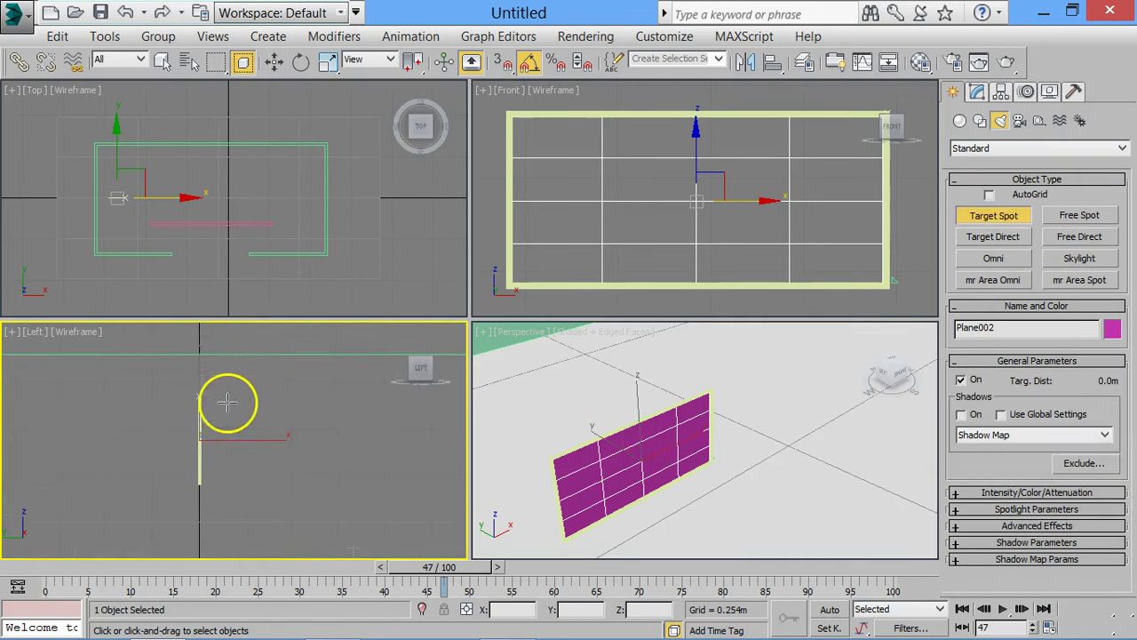
drag(264, 380, 200, 436)
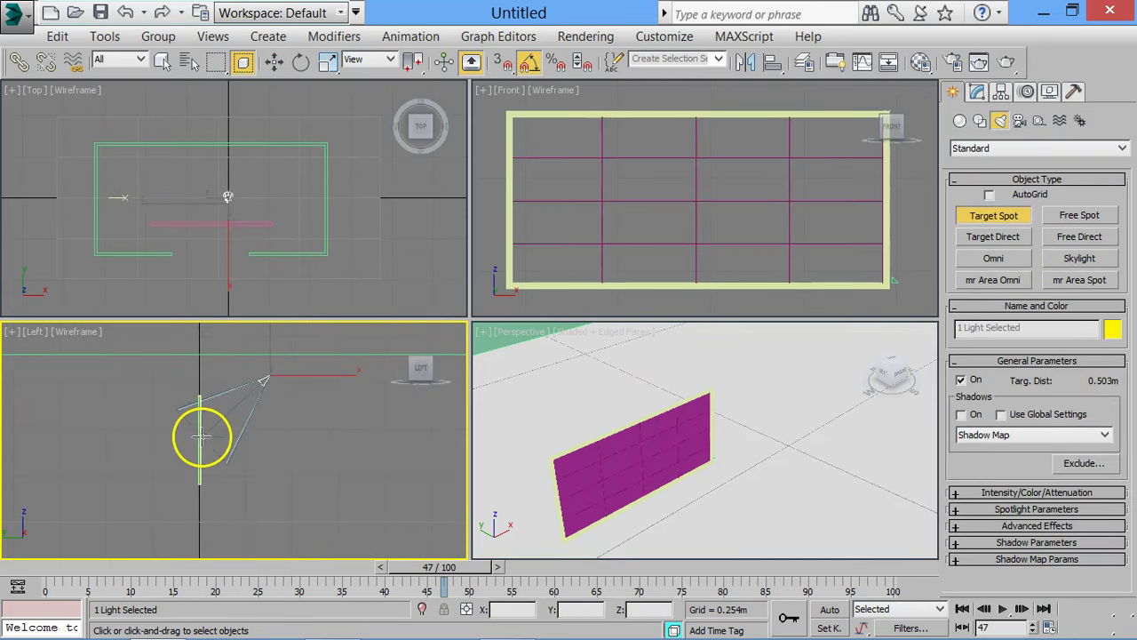
click(788, 388)
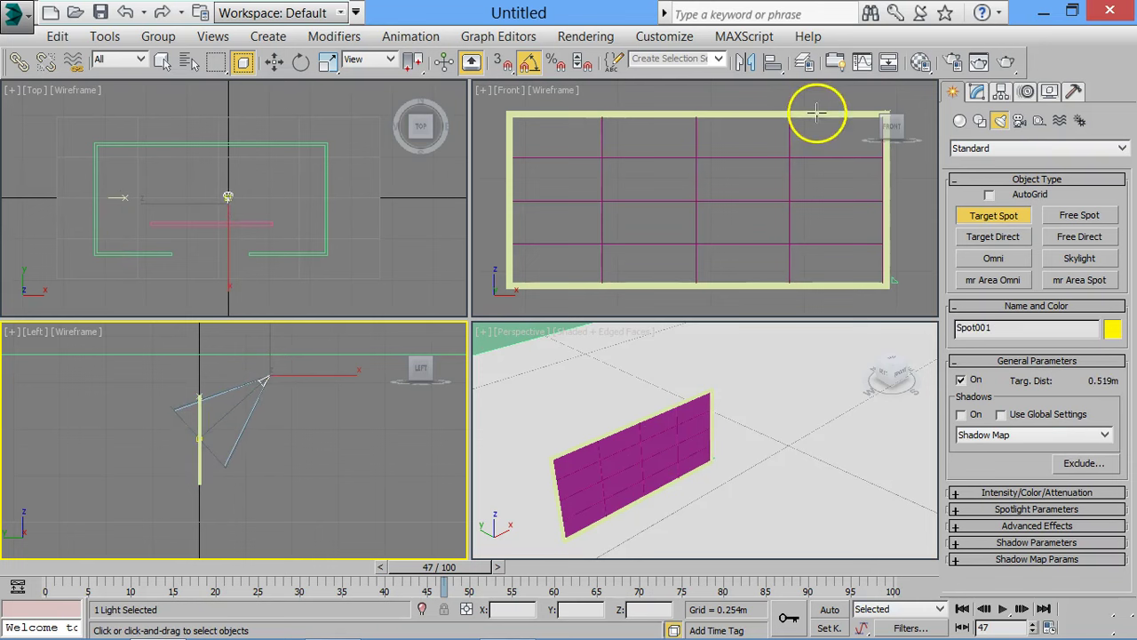
Reposition Spot001 in the Front view so it sits in front of the picture plane.
scroll(799, 133, down, 3)
scroll(728, 182, down, 3)
scroll(658, 213, down, 3)
scroll(596, 200, down, 3)
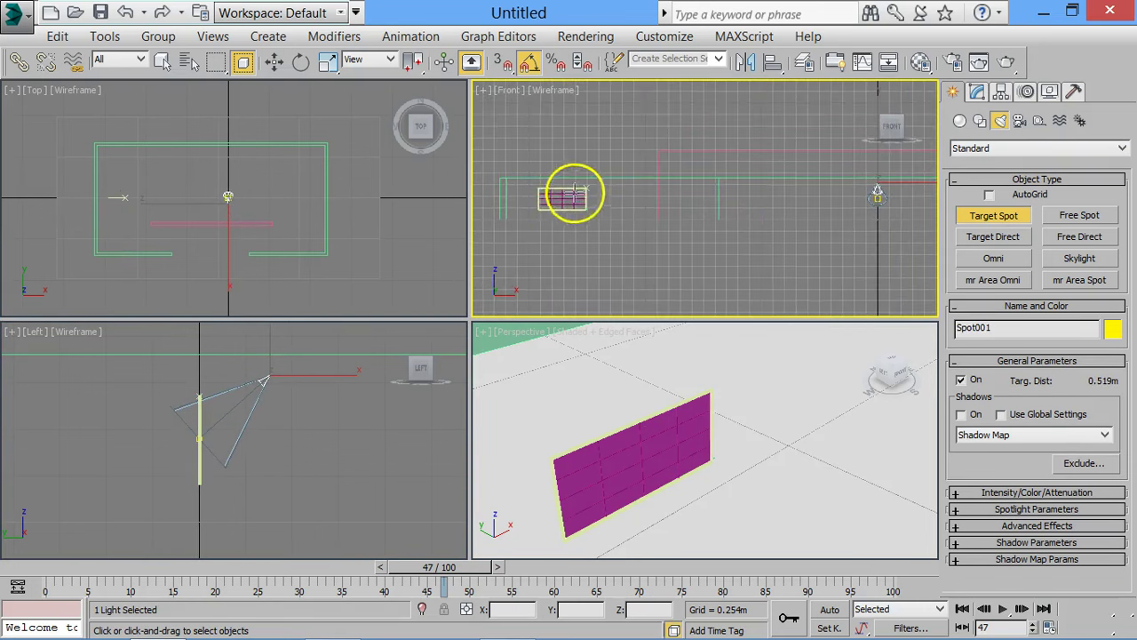
middle_drag(737, 241, 728, 251)
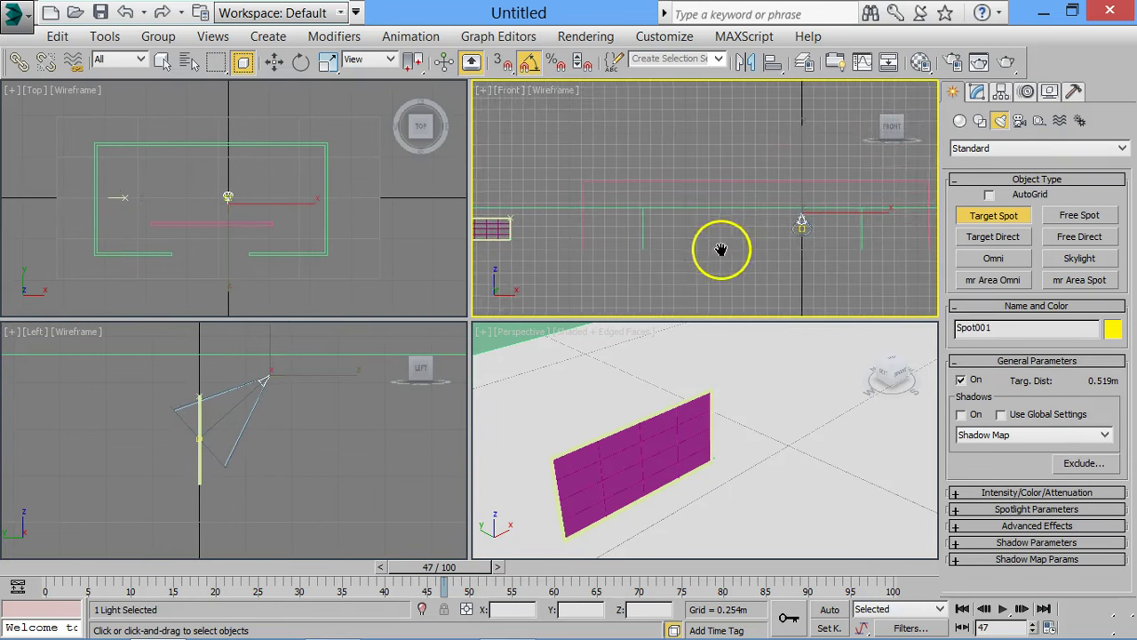
key(w)
click(795, 214)
drag(800, 218, 516, 225)
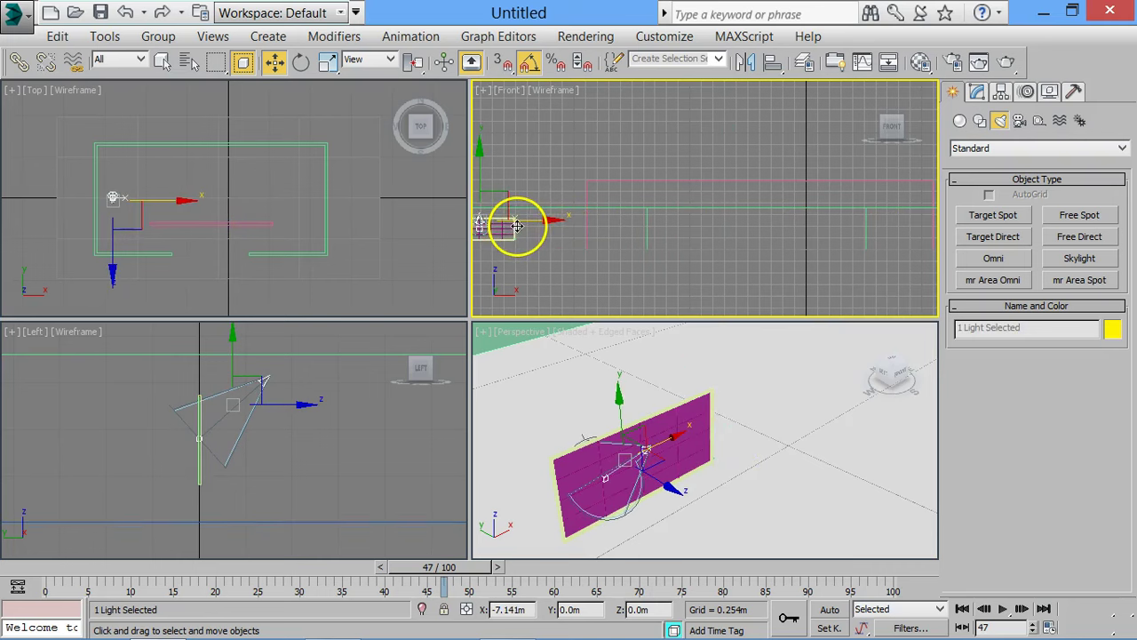
scroll(540, 224, up, 2)
middle_drag(780, 237, 786, 237)
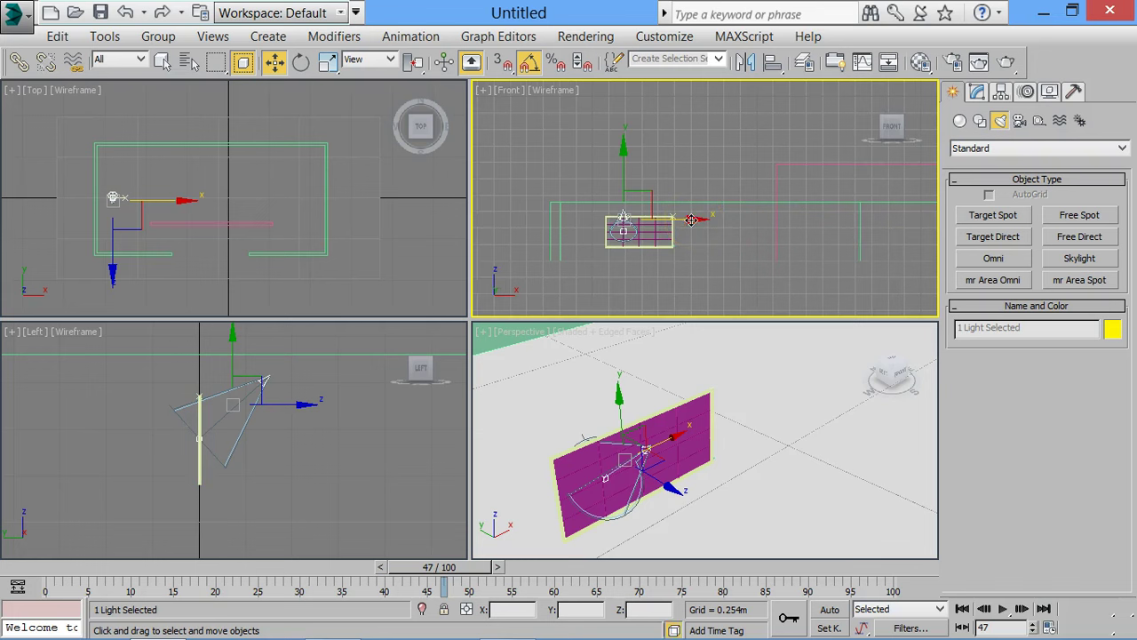
mouse_move(691, 220)
mouse_down()
mouse_move(719, 219)
mouse_move(773, 515)
mouse_up()
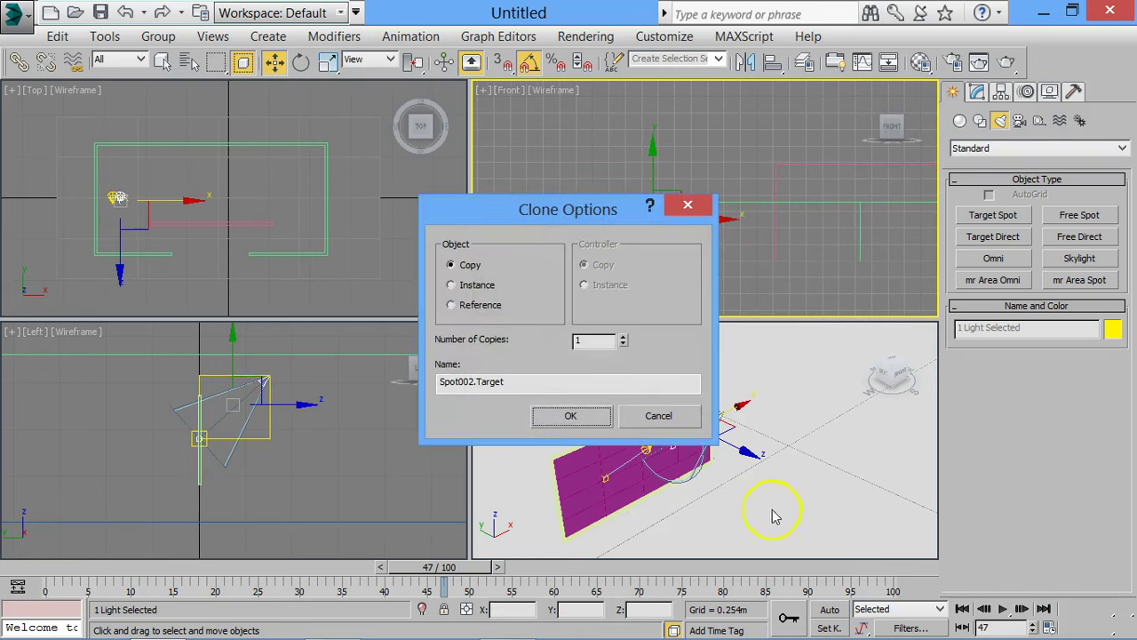
Confirm the copied spotlight and render the Perspective view to check the lighting.
click(546, 419)
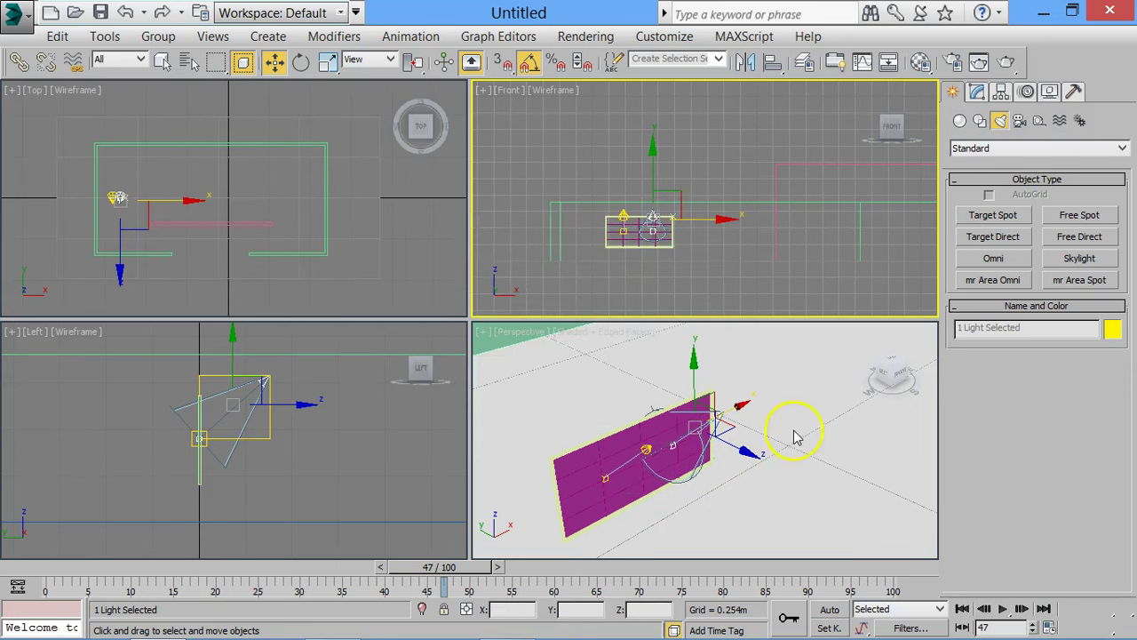
right_click(795, 436)
key(shift+q)
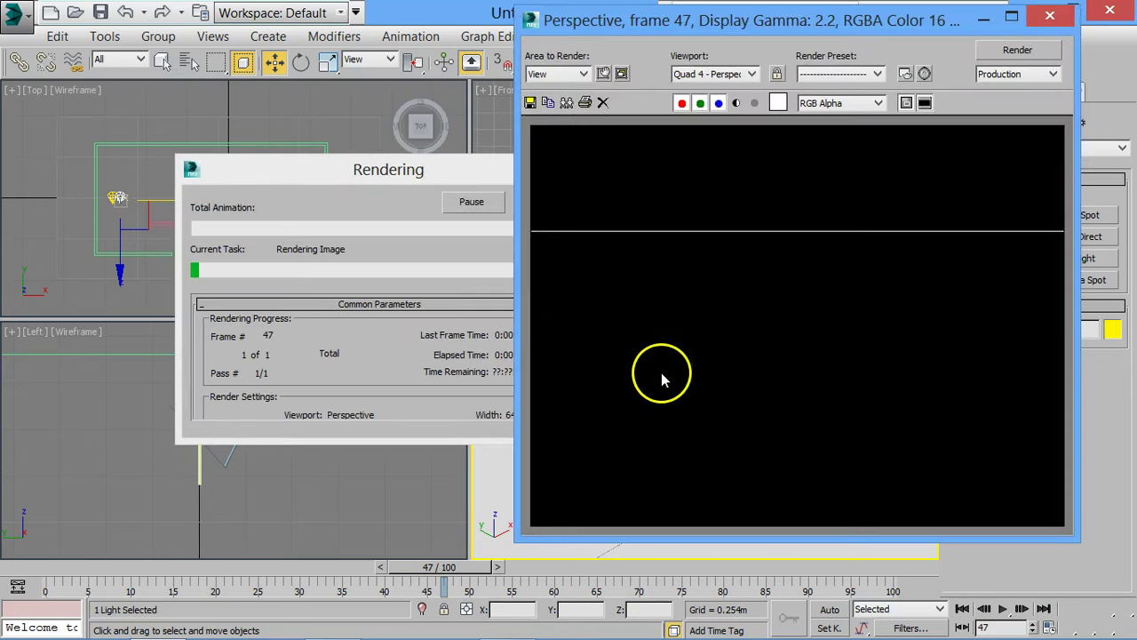
click(1049, 15)
Switch the Perspective view's shading to Realistic with lighting and shadows.
click(609, 345)
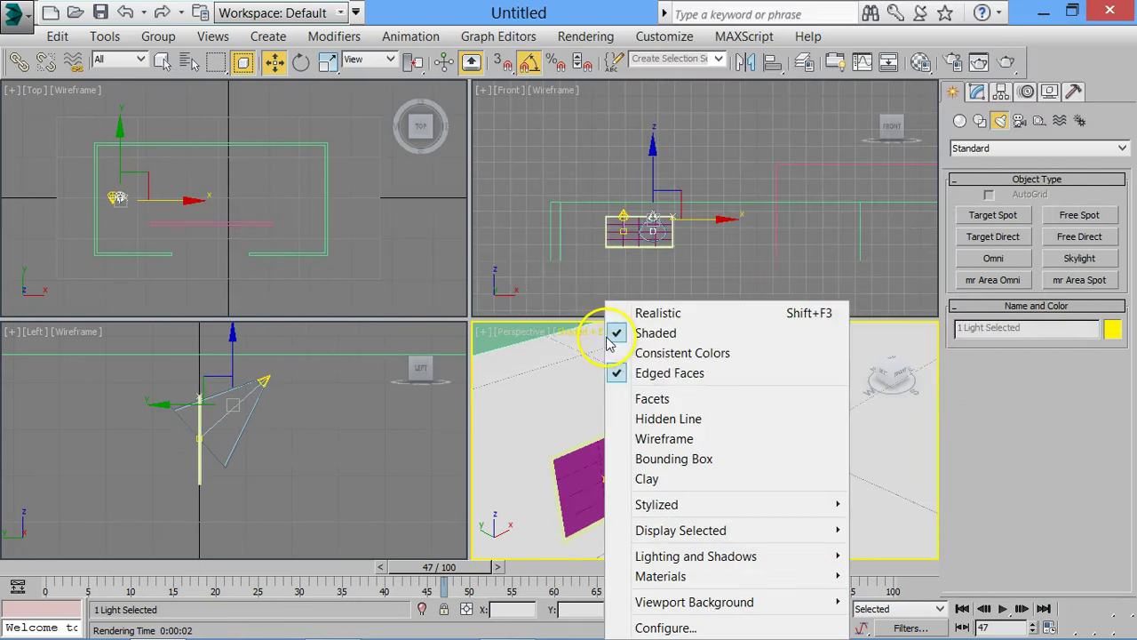
click(662, 313)
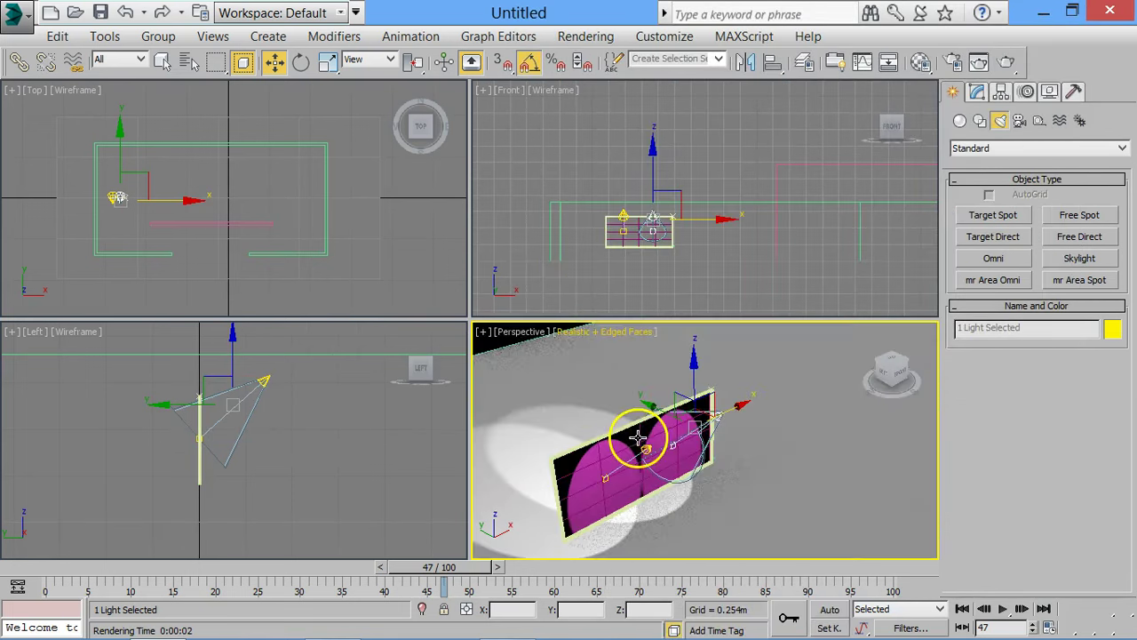
scroll(647, 438, down, 3)
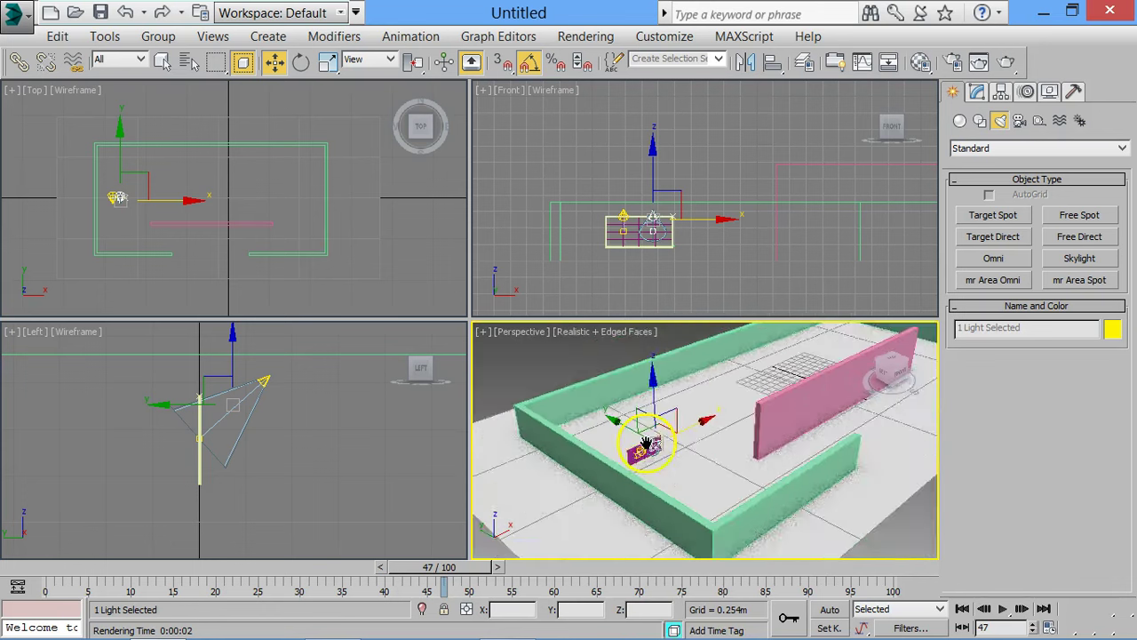
scroll(647, 441, down, 2)
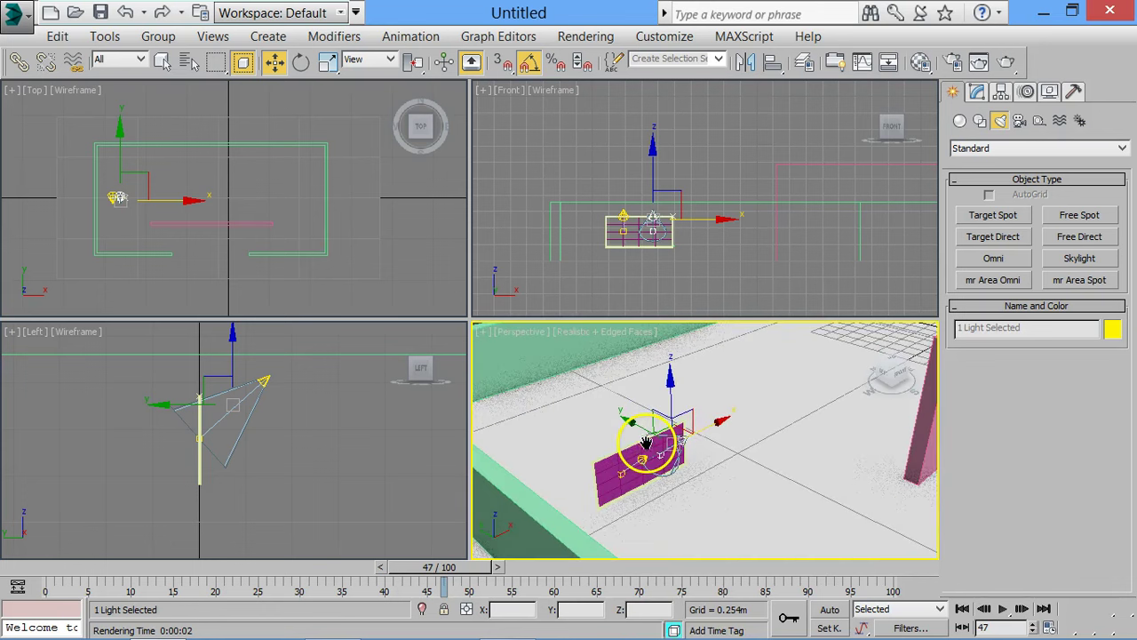
Select the picture plane and both spotlights and group them as 'cuadro'.
click(619, 240)
mouse_move(584, 160)
mouse_down()
mouse_move(630, 231)
mouse_move(703, 252)
mouse_up()
click(158, 37)
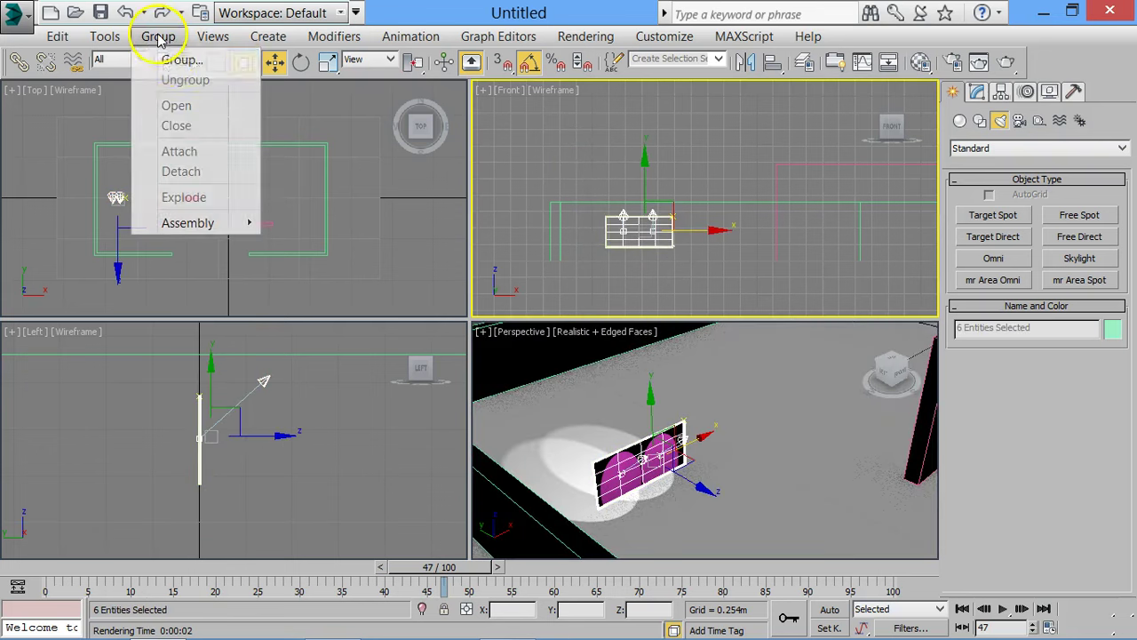
click(176, 59)
text(cuadro)
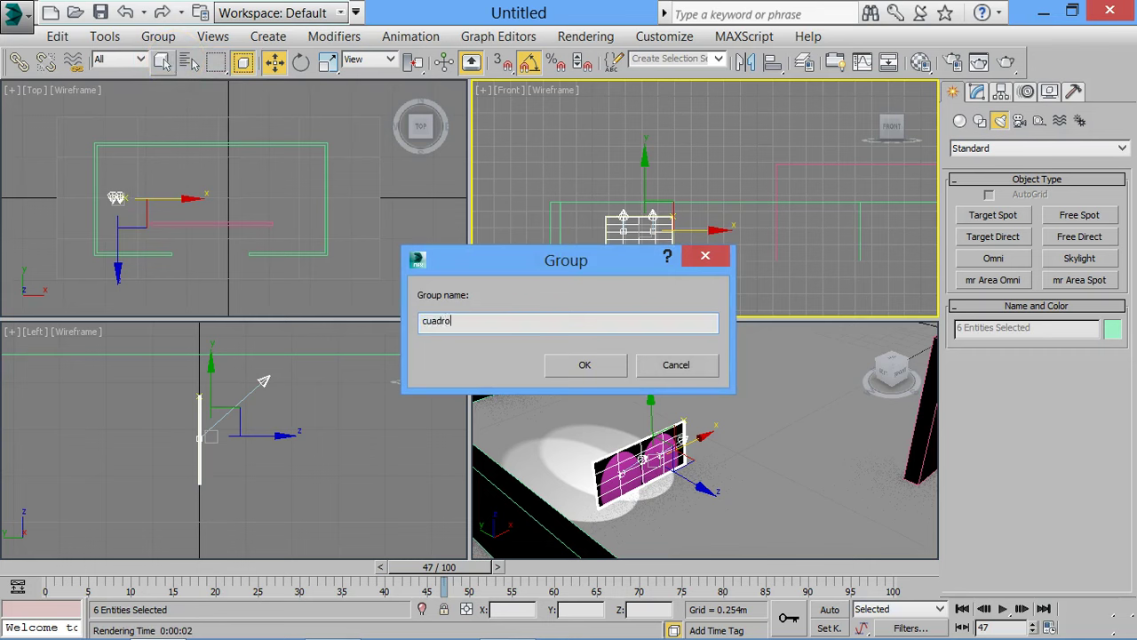
key(Return)
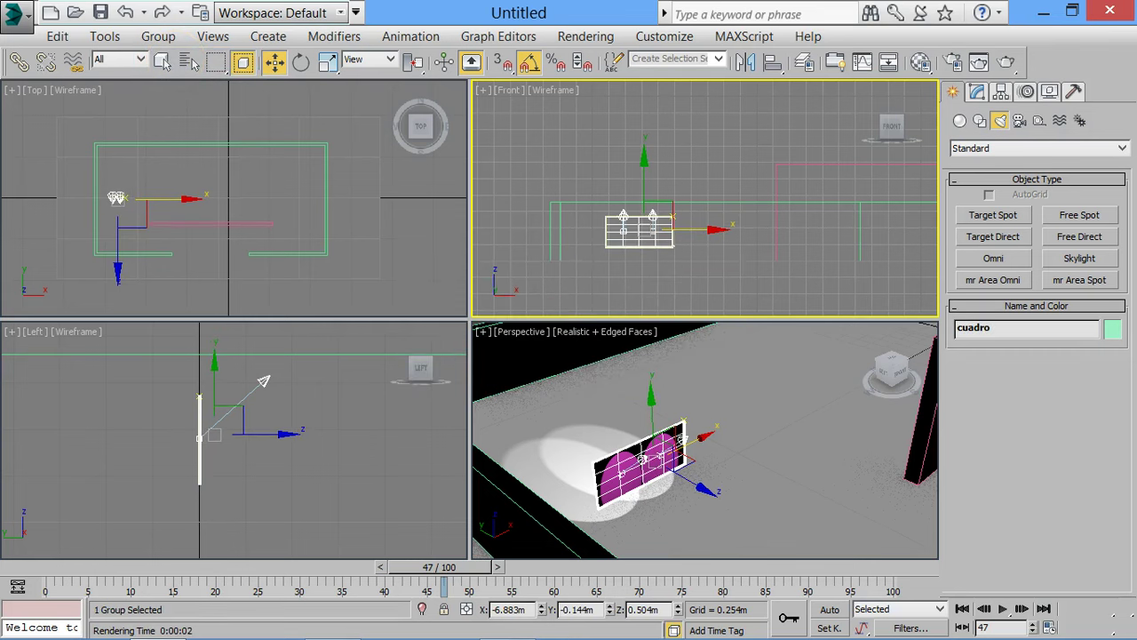
Rotate the cuadro group about 85° around its vertical axis in the Top view.
middle_drag(190, 195, 329, 196)
scroll(323, 145, up, 3)
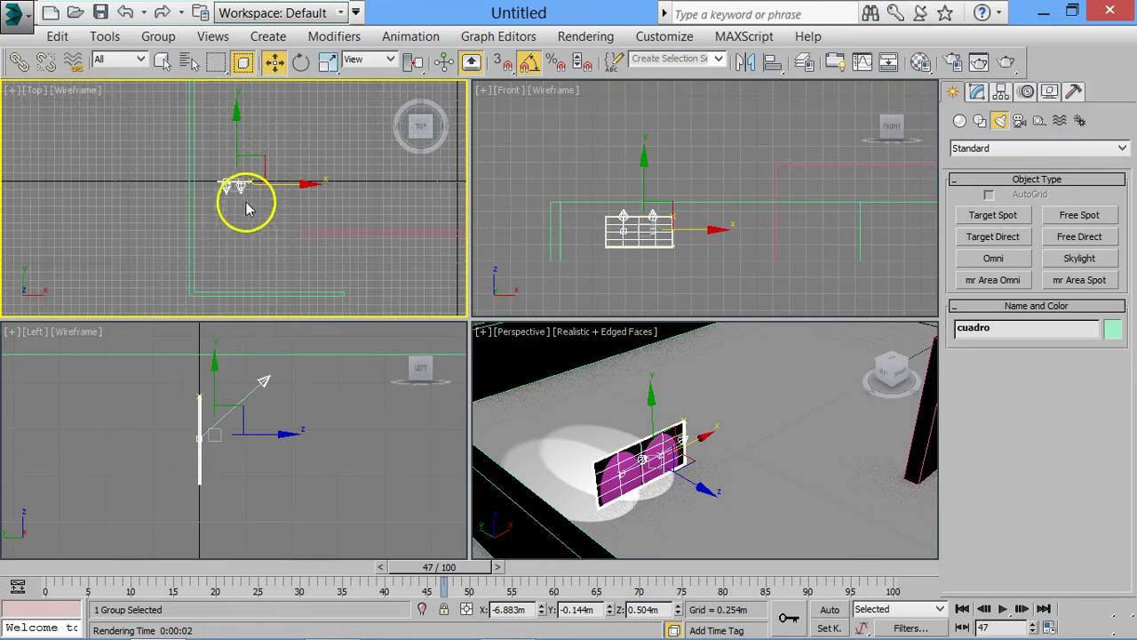
key(e)
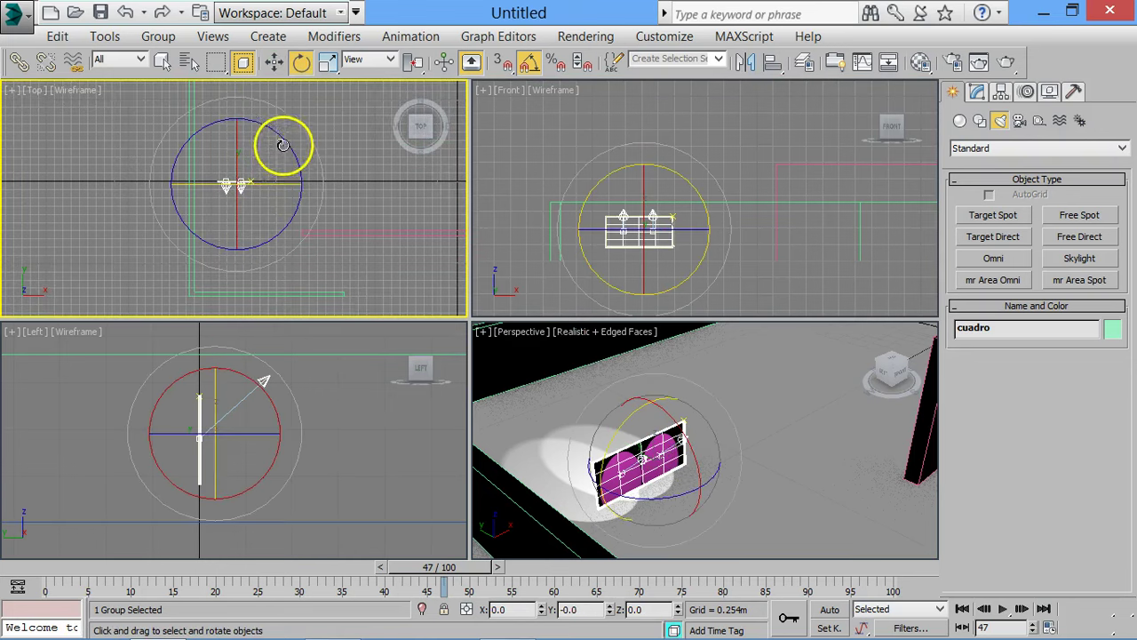
mouse_move(287, 134)
mouse_down()
mouse_move(227, 96)
mouse_move(254, 177)
mouse_move(216, 205)
mouse_up()
Start a copy of the cuadro group by dragging it along the left wall.
key(w)
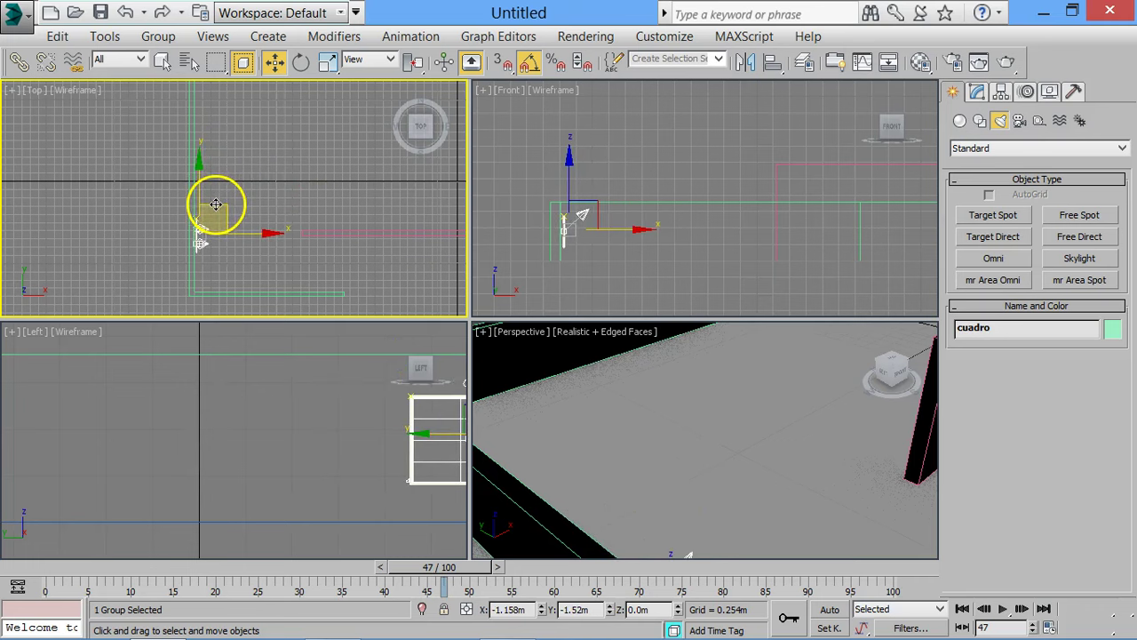
middle_drag(251, 198, 262, 235)
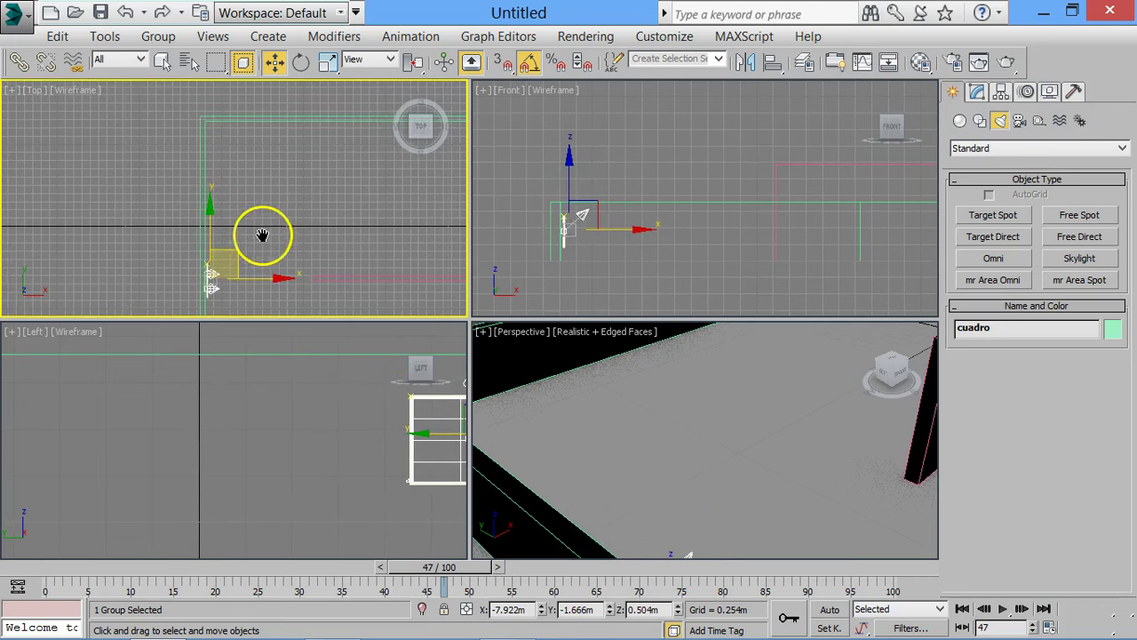
click(206, 223)
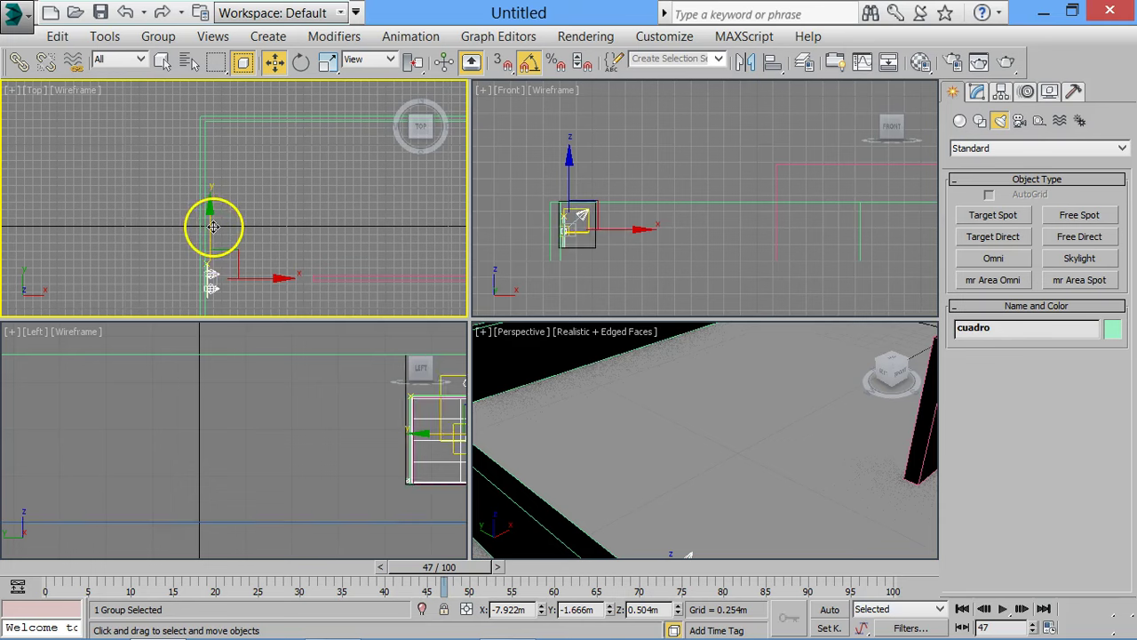
shift+drag(209, 184, 208, 156)
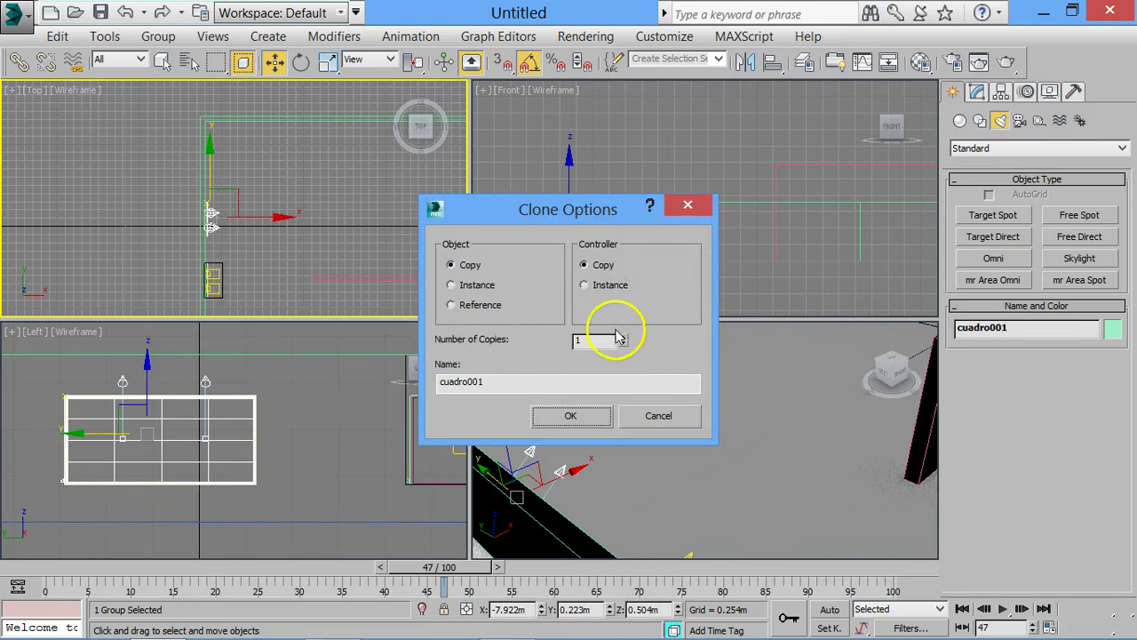
Add a third picture group on the left wall, then copy all three mid-room from cuadro003.
click(568, 415)
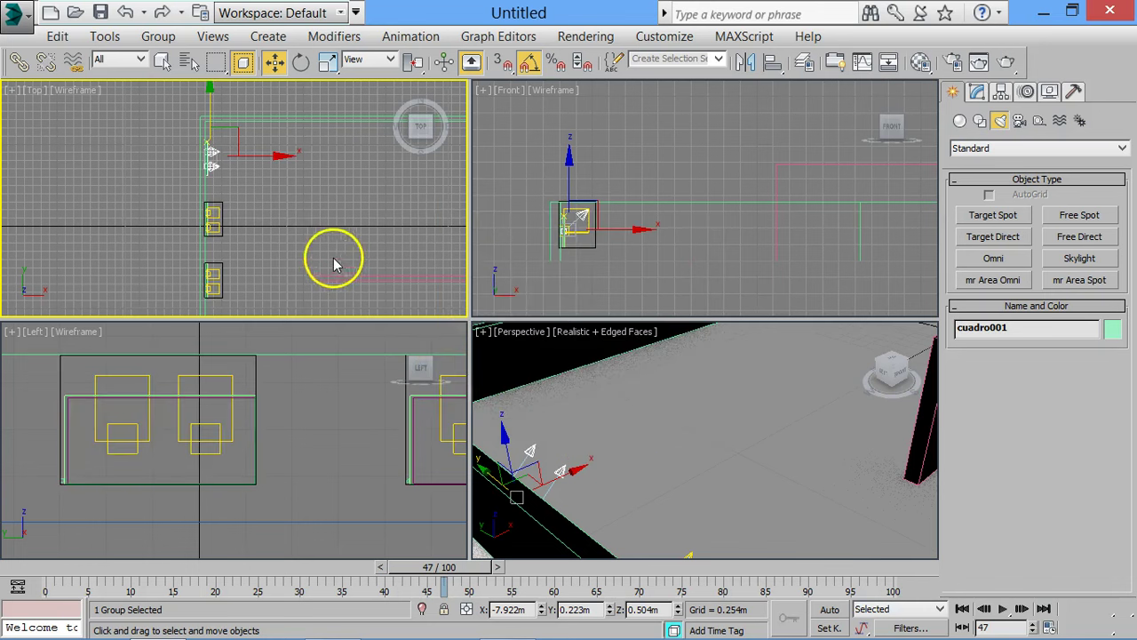
drag(103, 122, 293, 315)
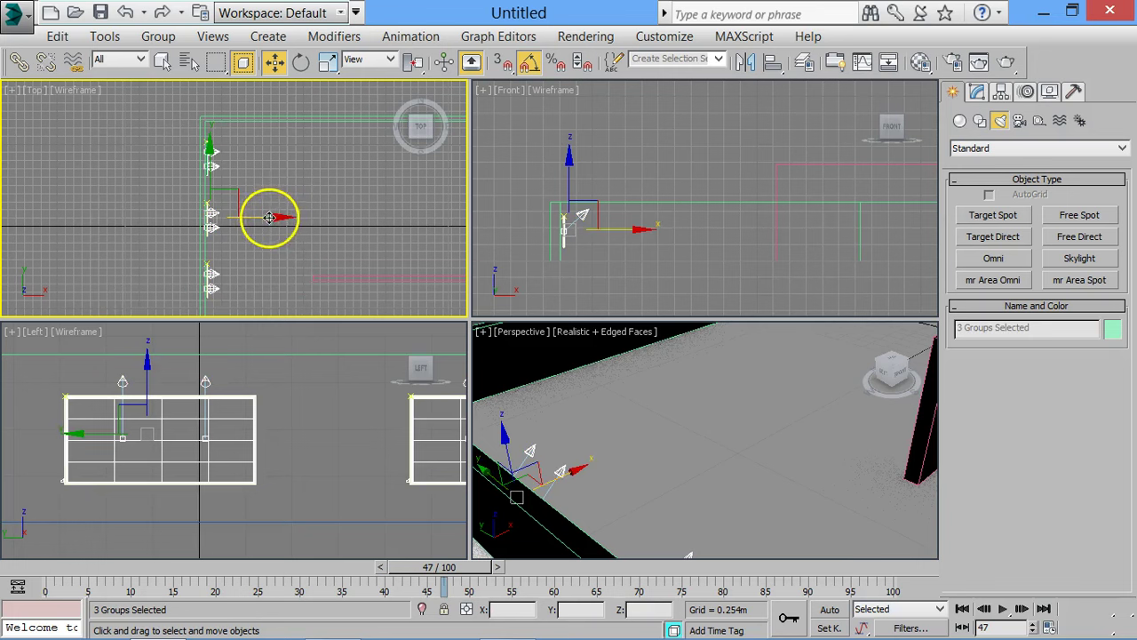
shift+drag(318, 226, 349, 226)
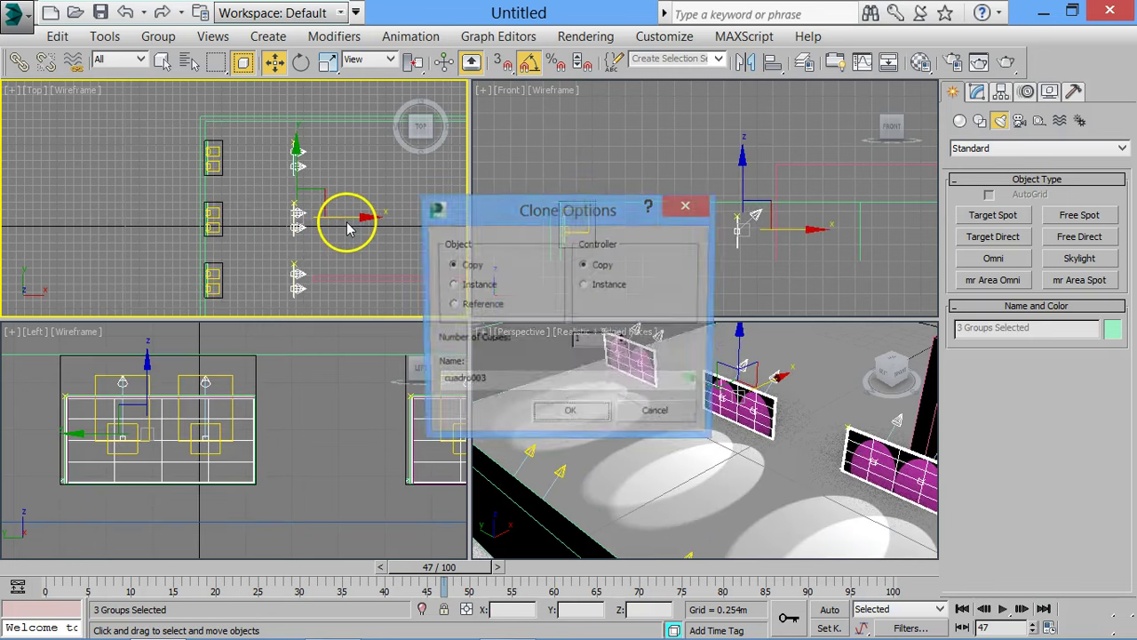
key(Return)
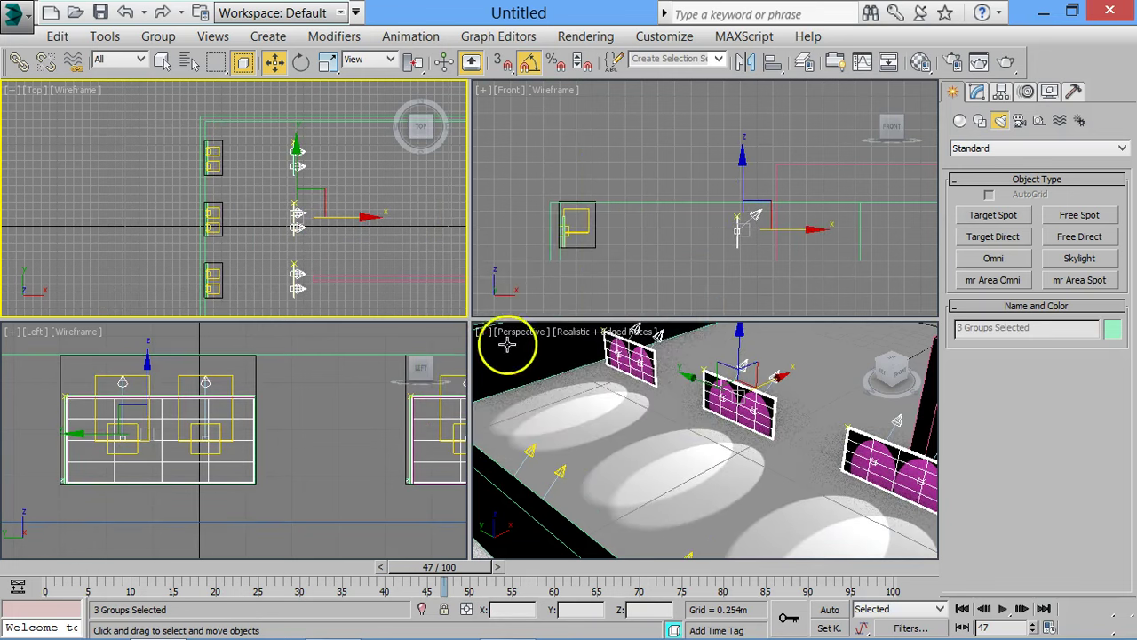
mouse_move(324, 210)
mouse_down()
mouse_move(381, 255)
mouse_move(367, 254)
mouse_up()
key(e)
Move the three rotated picture groups against the back wall.
key(w)
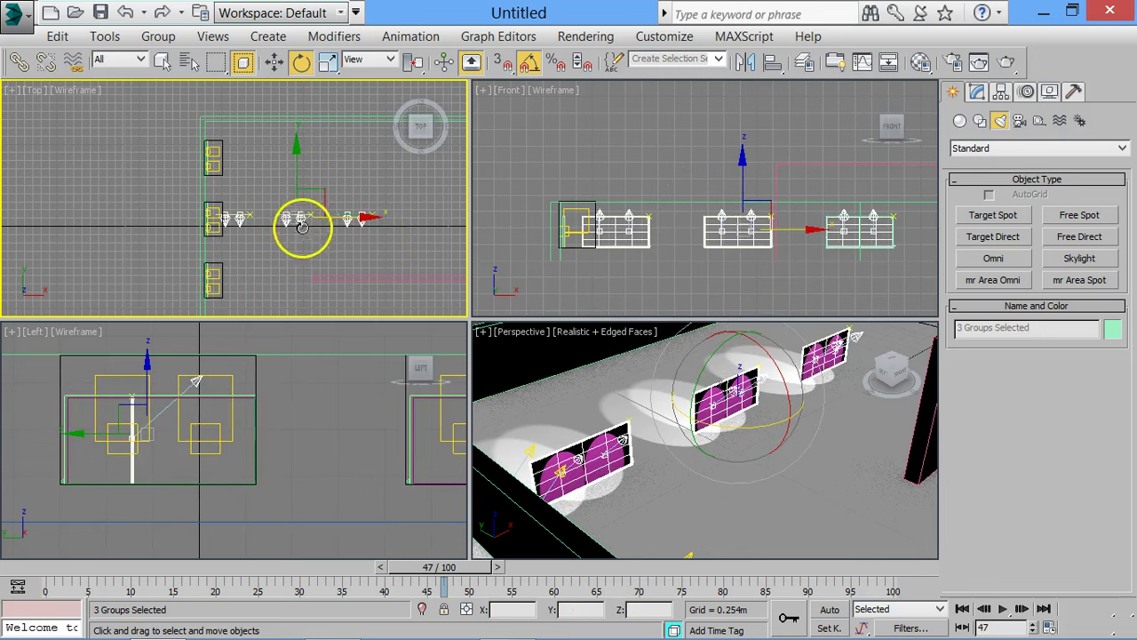
drag(294, 188, 367, 129)
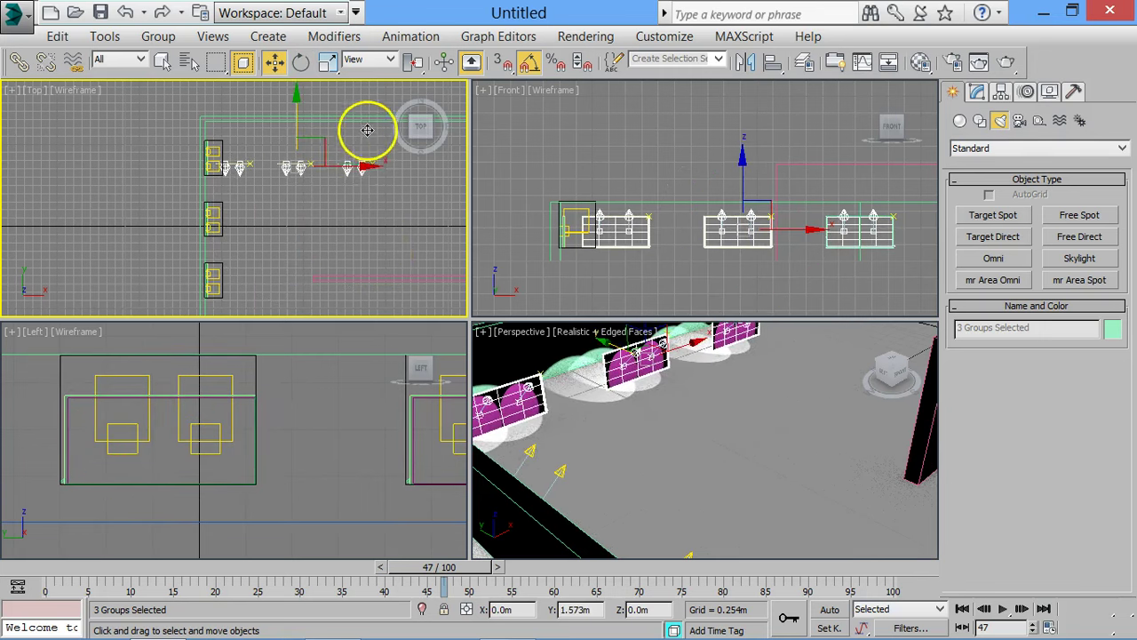
mouse_move(322, 140)
mouse_down()
mouse_move(369, 114)
mouse_move(368, 103)
mouse_up()
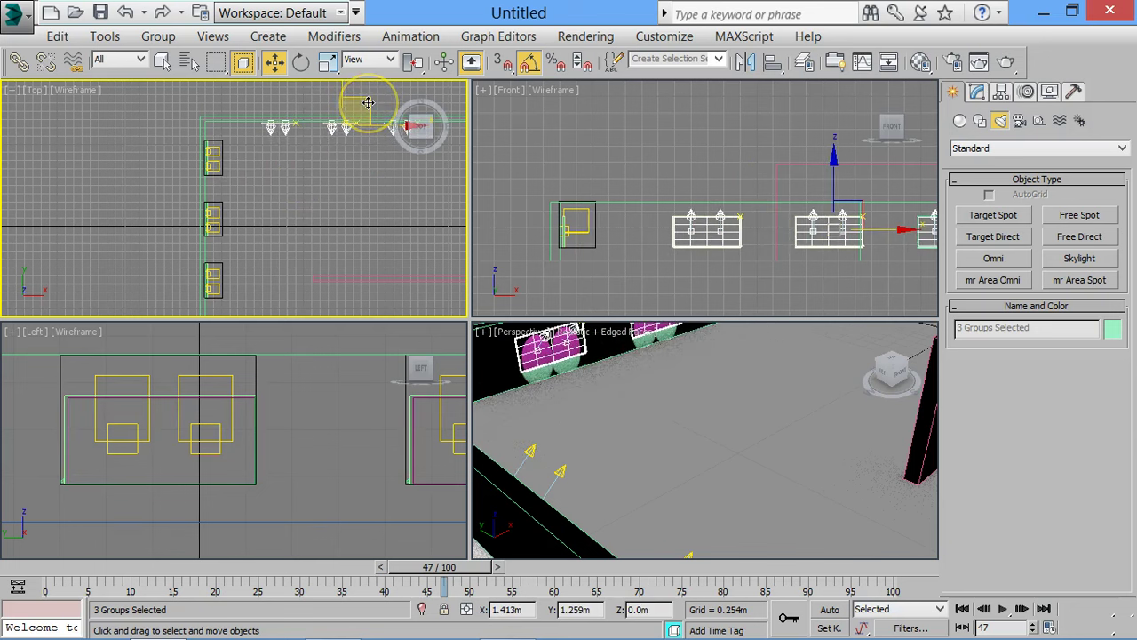
Copy the set further along the back wall as cuadro006 onward, and select the left-wall groups.
mouse_move(325, 238)
middle_down()
mouse_move(155, 246)
mouse_move(186, 240)
middle_up()
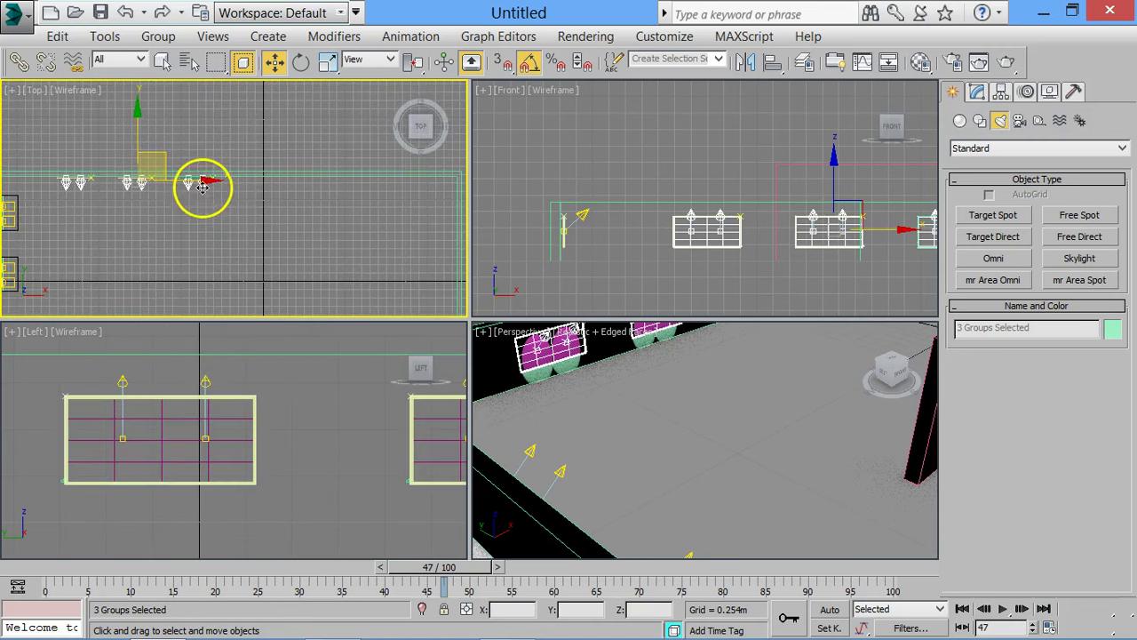
drag(203, 178, 414, 201)
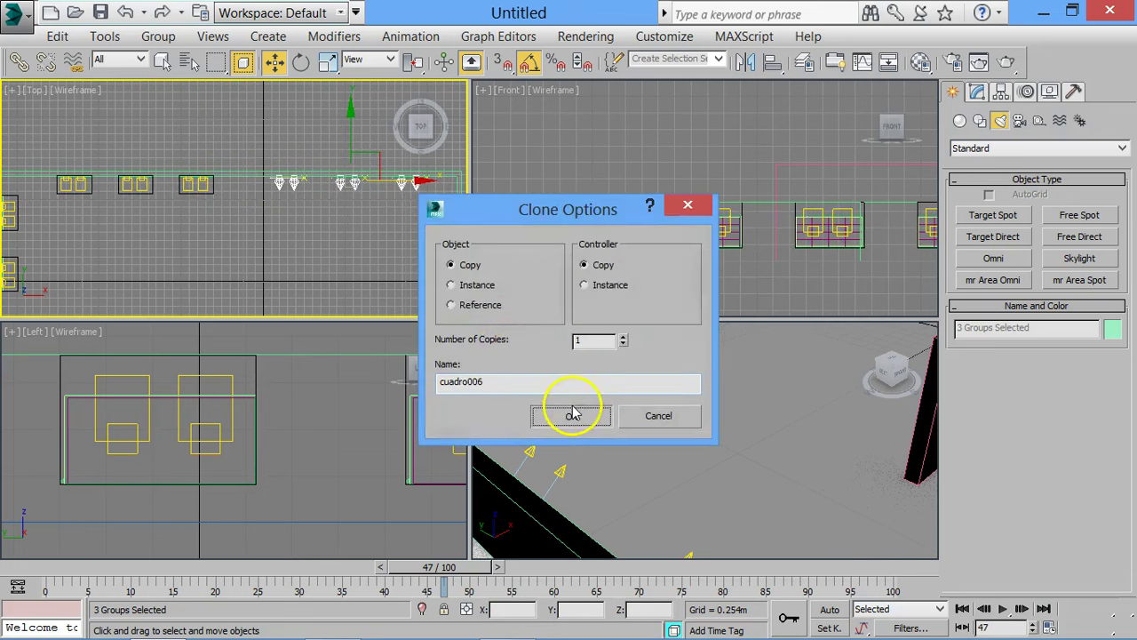
click(573, 413)
scroll(231, 236, down, 2)
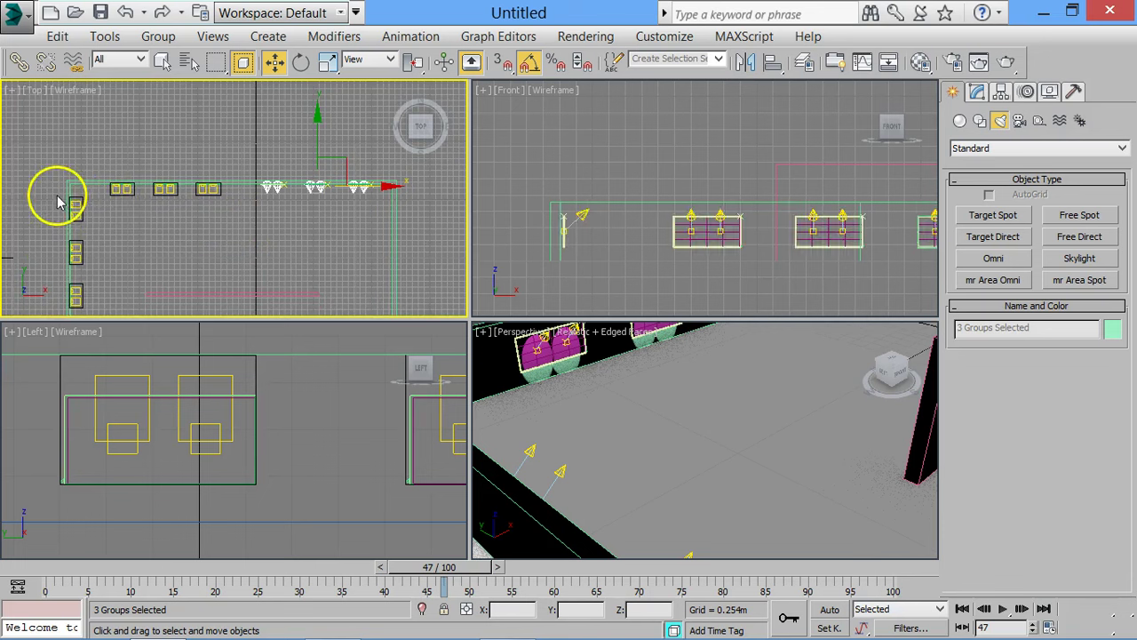
drag(58, 203, 89, 293)
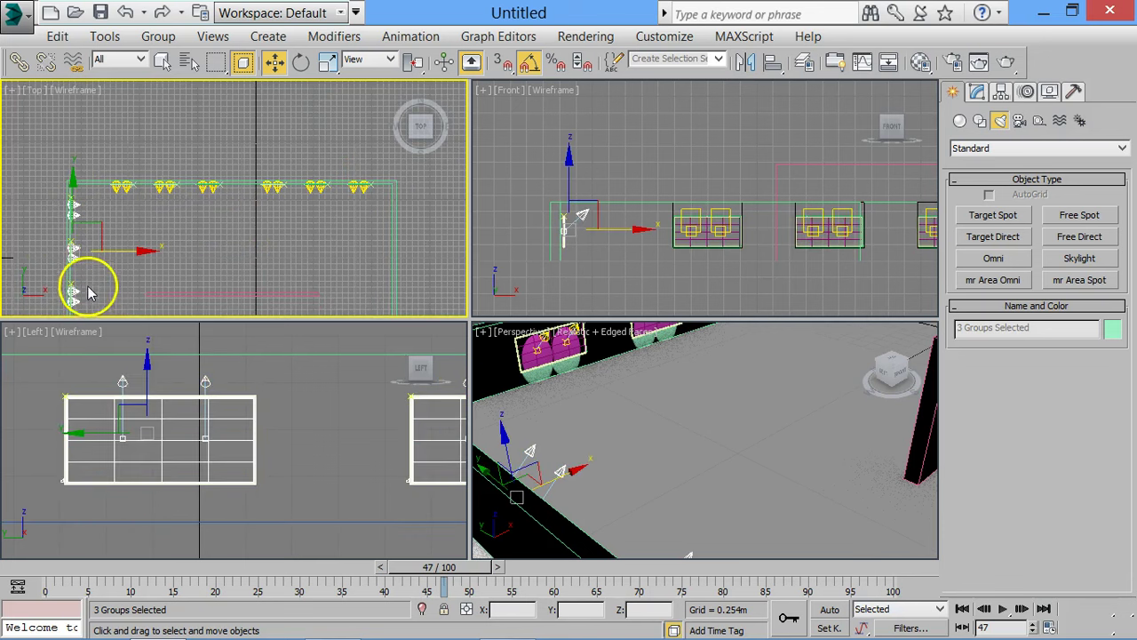
Clone the left-wall groups turned 180° as cuadro009 onward and move them to the right wall.
key(e)
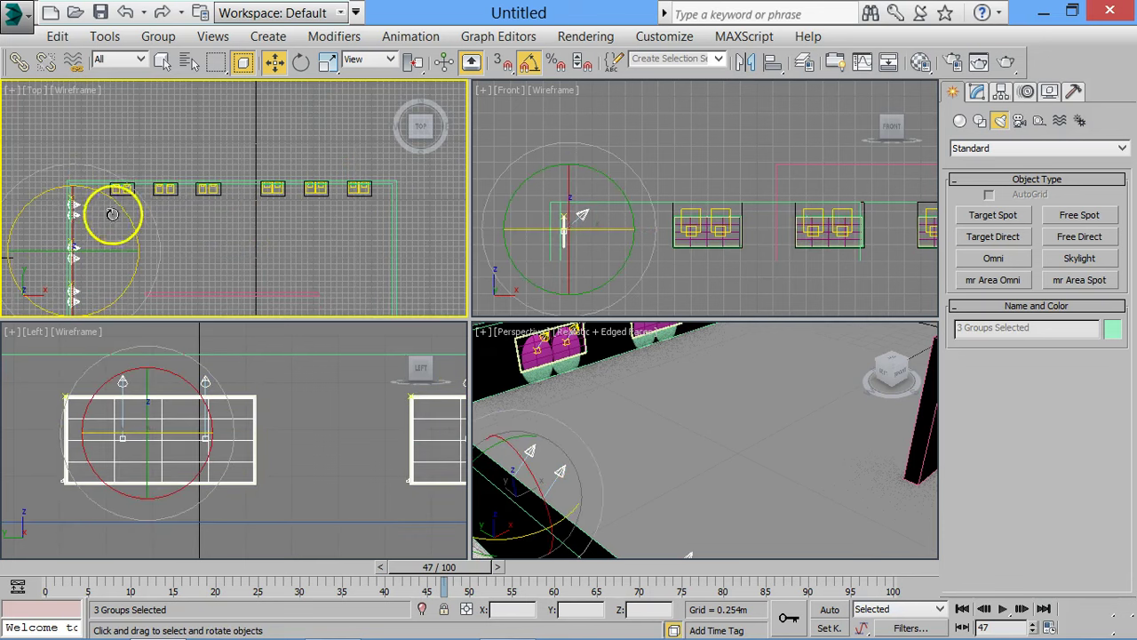
mouse_move(118, 206)
mouse_down()
mouse_move(235, 369)
mouse_move(241, 305)
mouse_up()
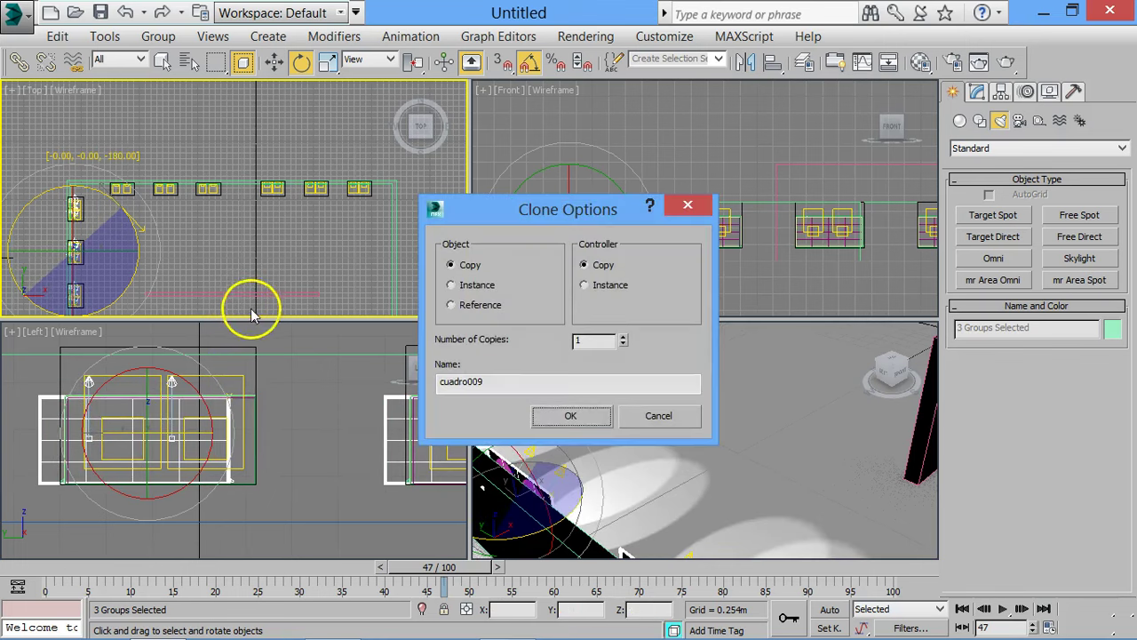
key(Return)
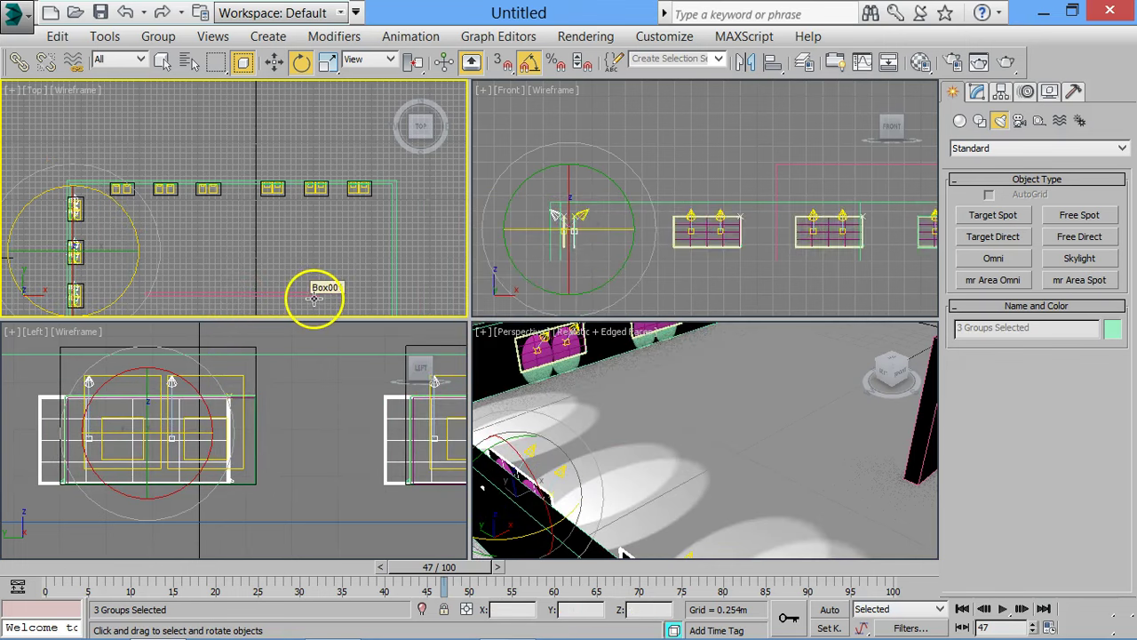
key(w)
drag(129, 251, 443, 255)
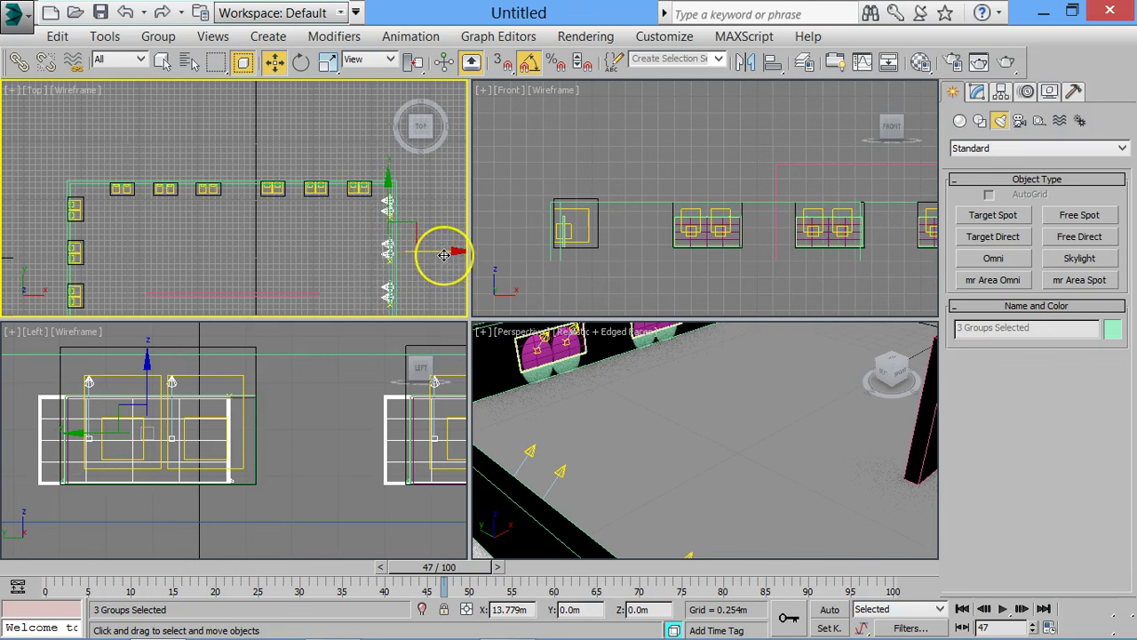
click(918, 520)
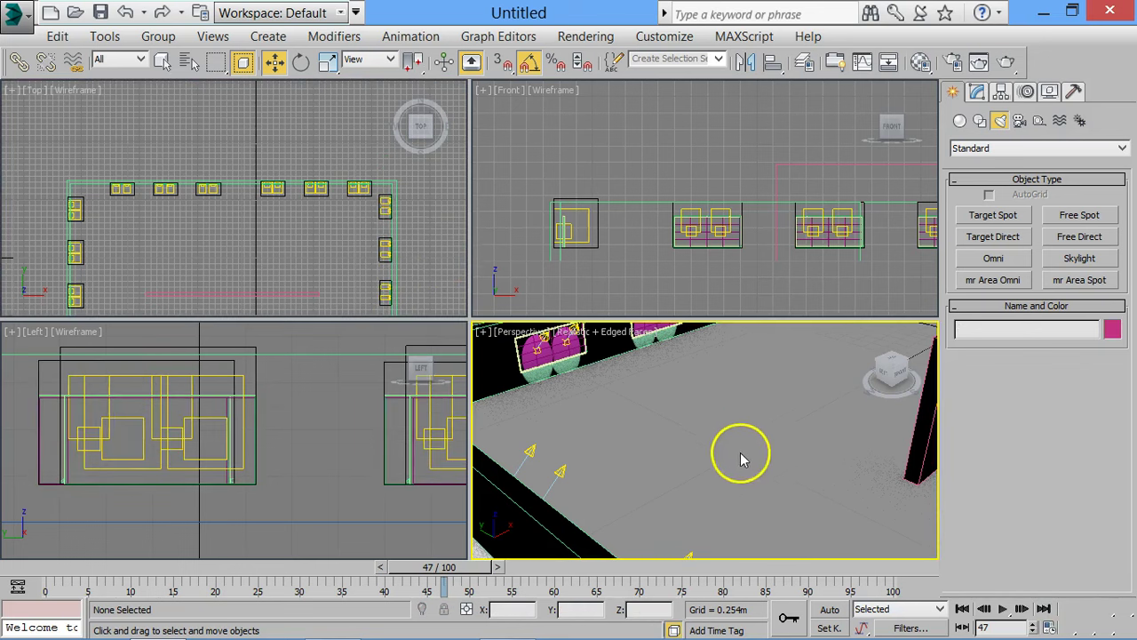
key(z)
scroll(718, 430, up, 3)
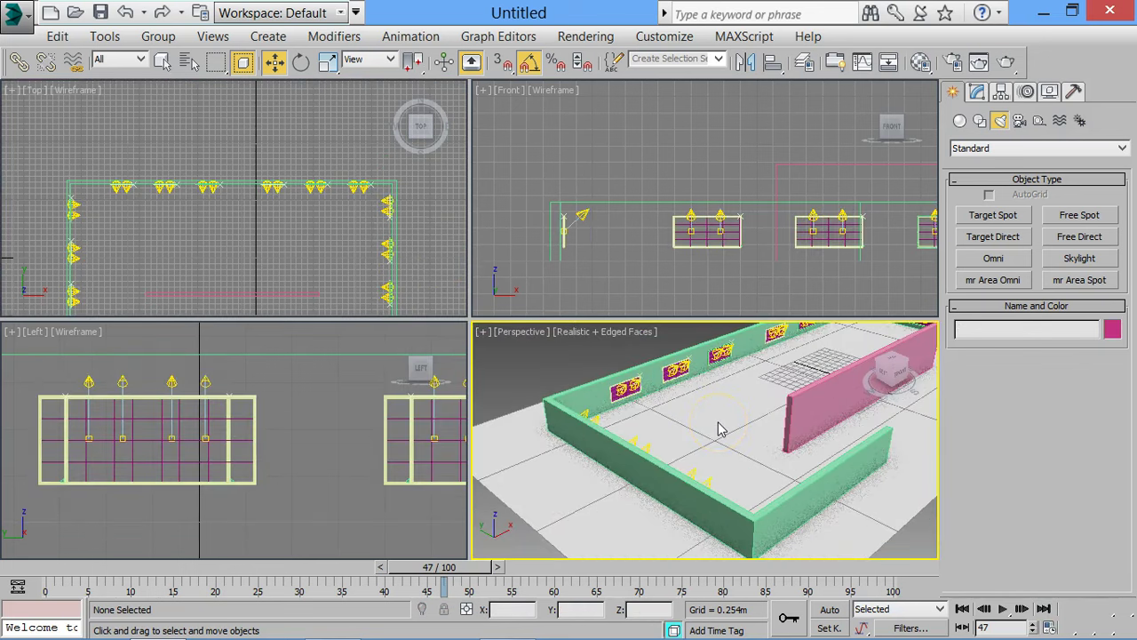
key(alt)
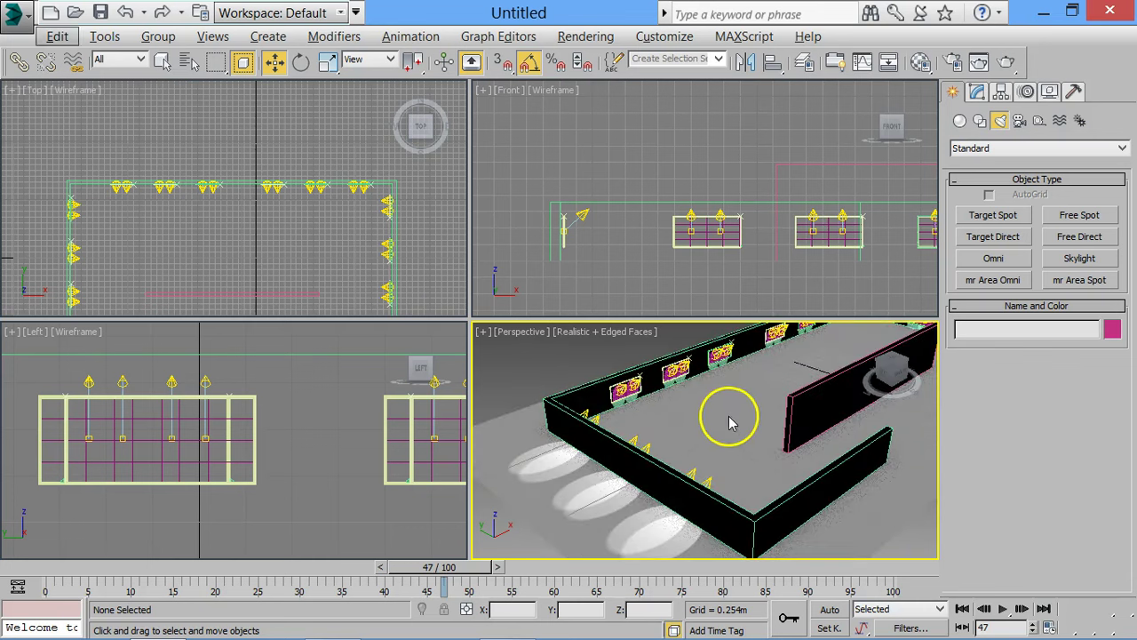
click(959, 119)
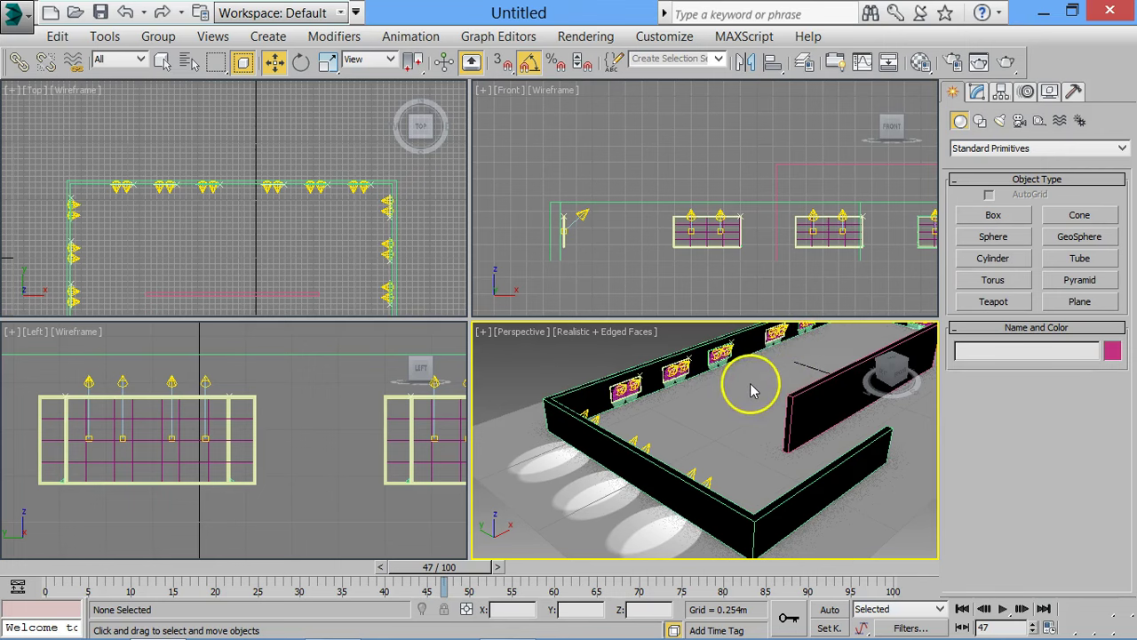
scroll(750, 383, up, 3)
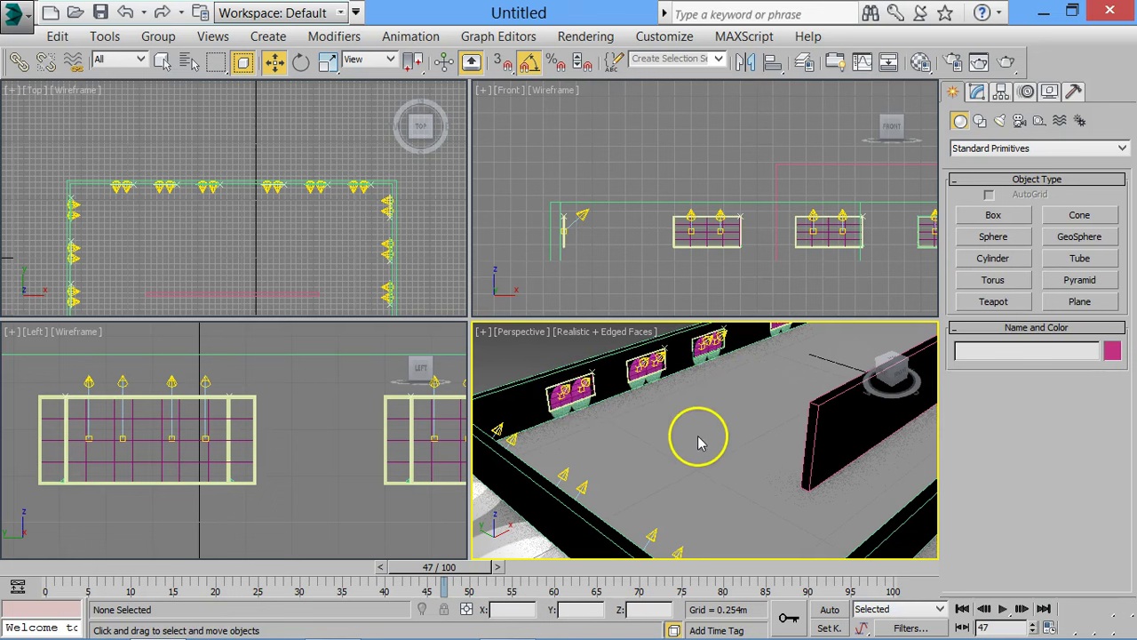
mouse_move(612, 419)
alt+middle_down()
mouse_move(579, 408)
mouse_move(621, 442)
mouse_move(572, 431)
mouse_move(545, 406)
alt+middle_up()
mouse_move(604, 462)
alt+middle_down()
mouse_move(787, 469)
mouse_move(733, 467)
mouse_move(762, 463)
alt+middle_up()
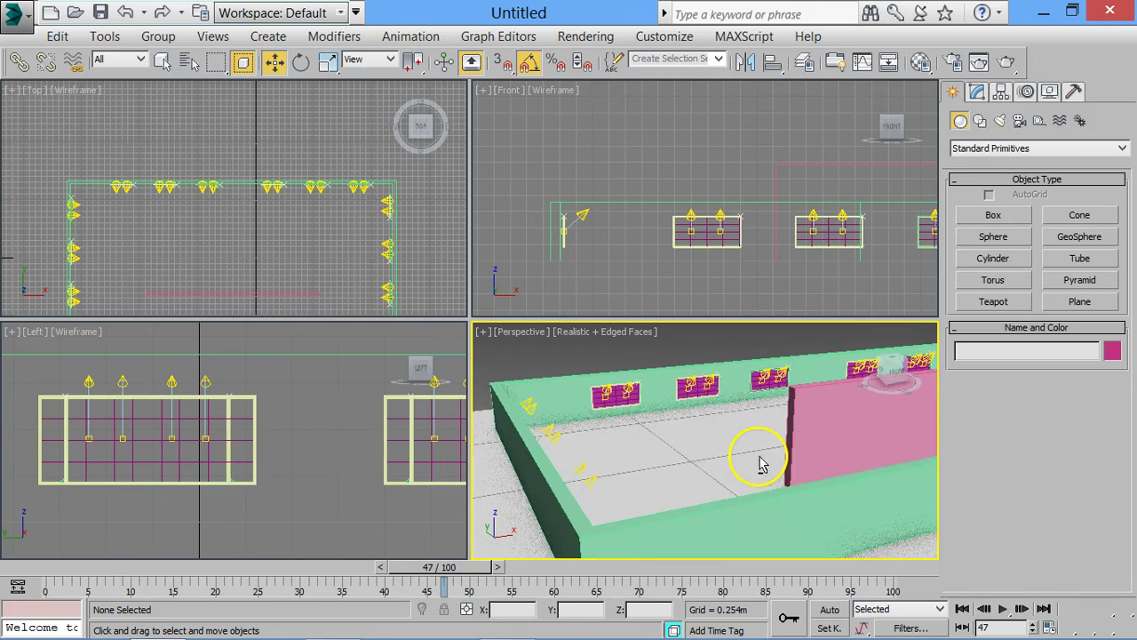
key(shift+q)
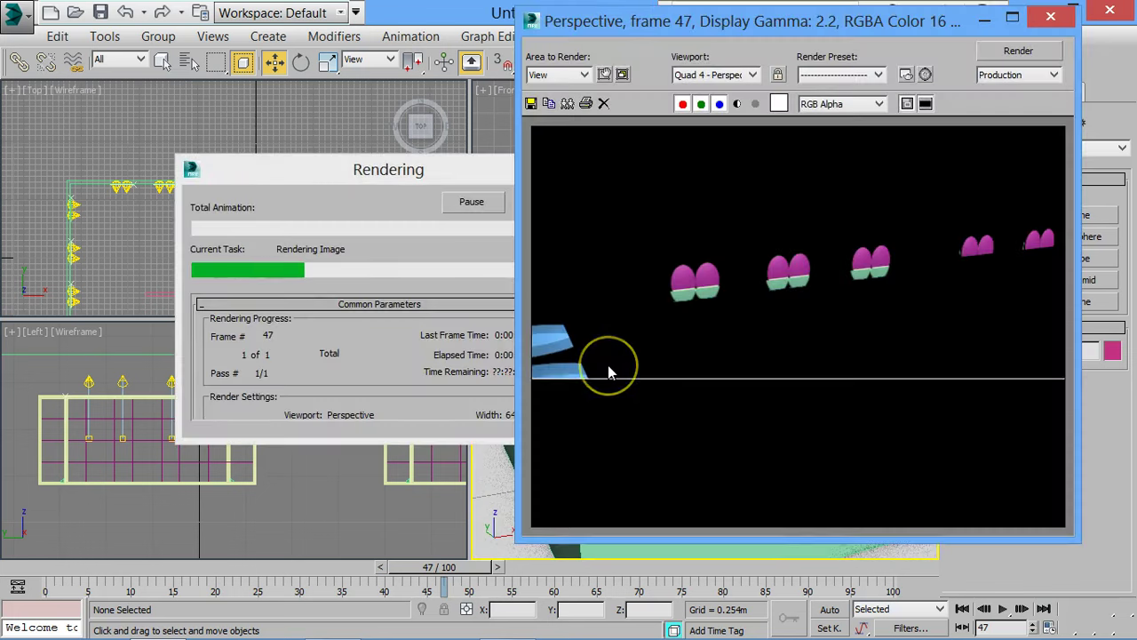
click(1005, 230)
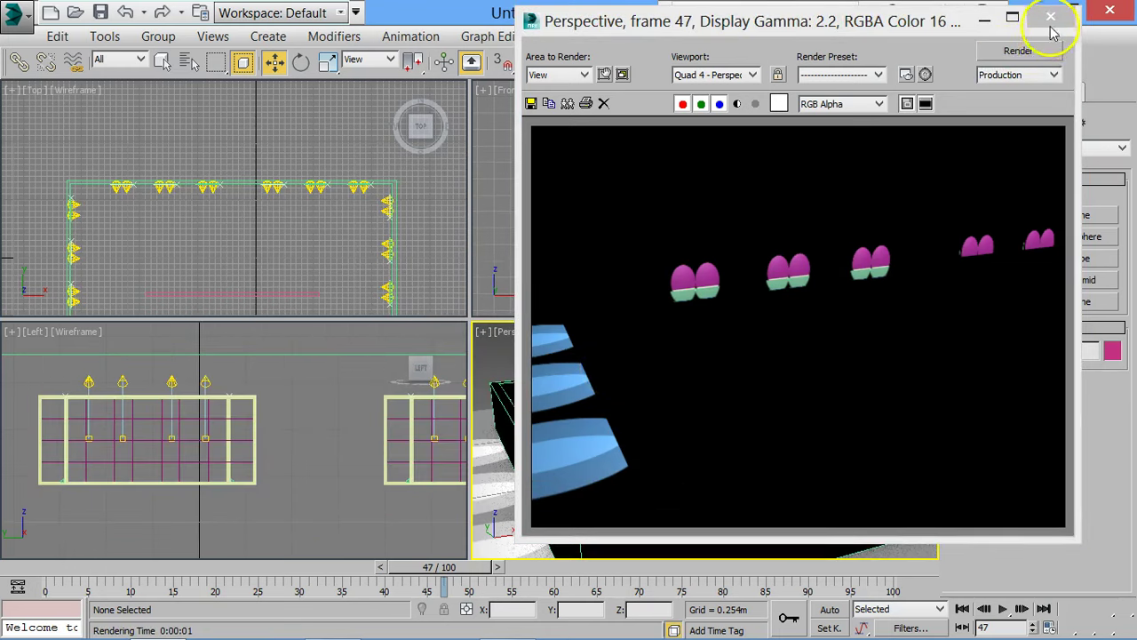
click(1051, 16)
Place an Omni light in the room and raise it about 5 m above the floor.
click(1013, 140)
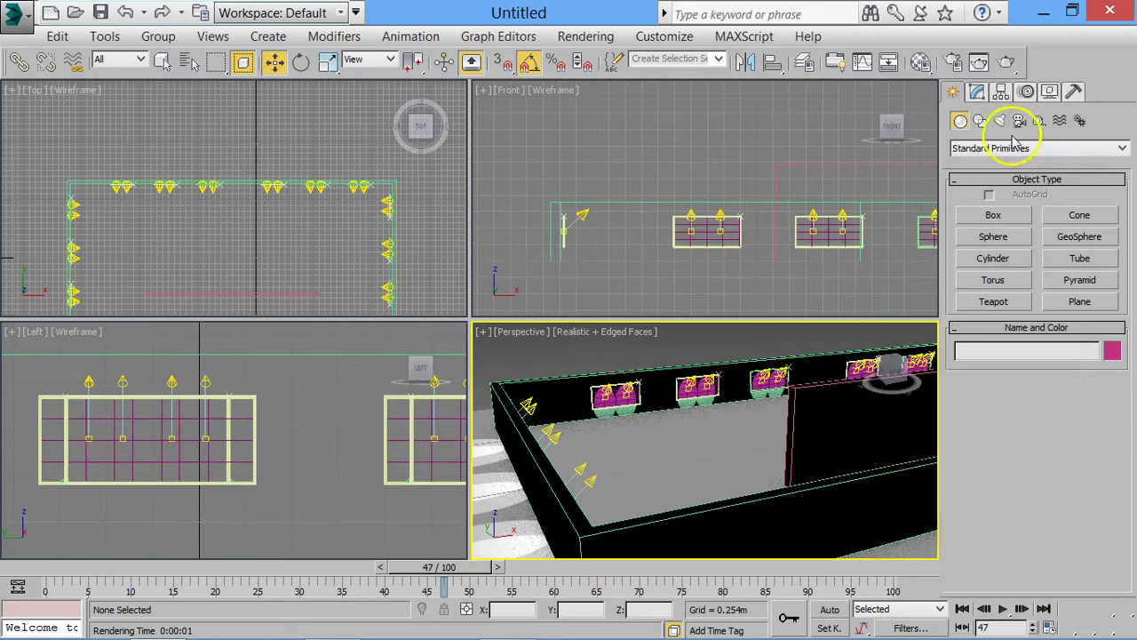
click(1000, 121)
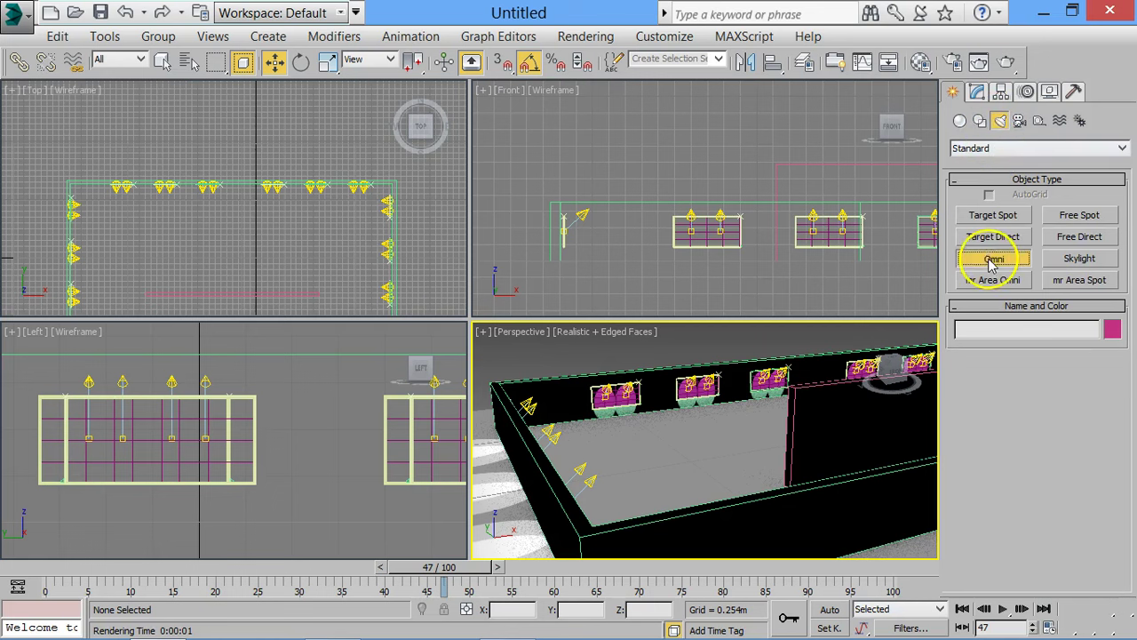
click(993, 259)
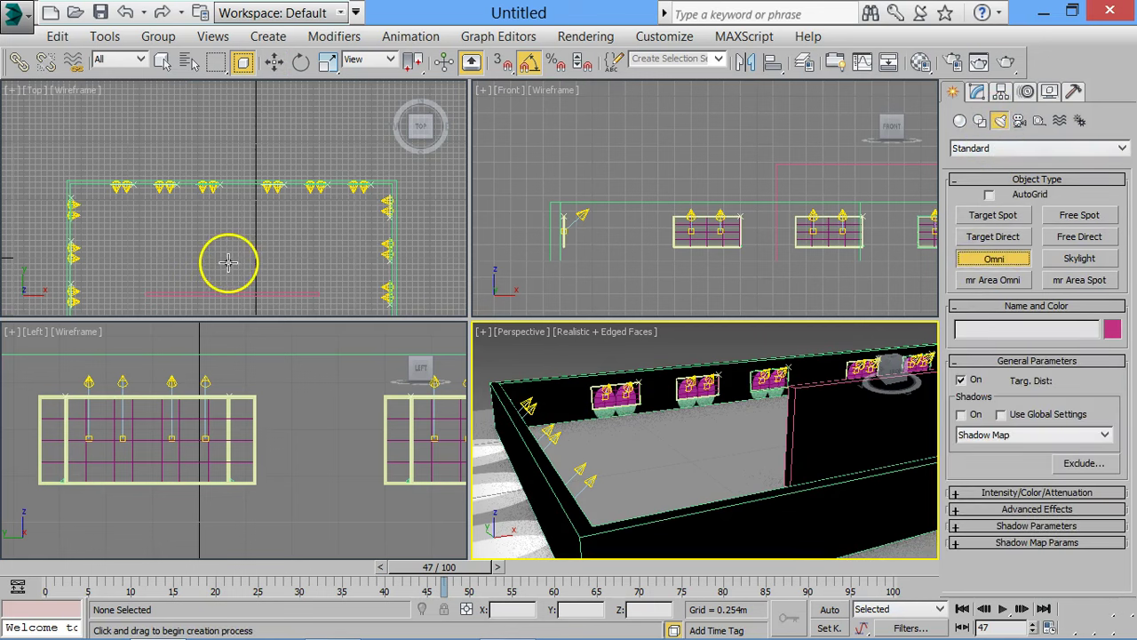
click(228, 262)
scroll(699, 247, down, 2)
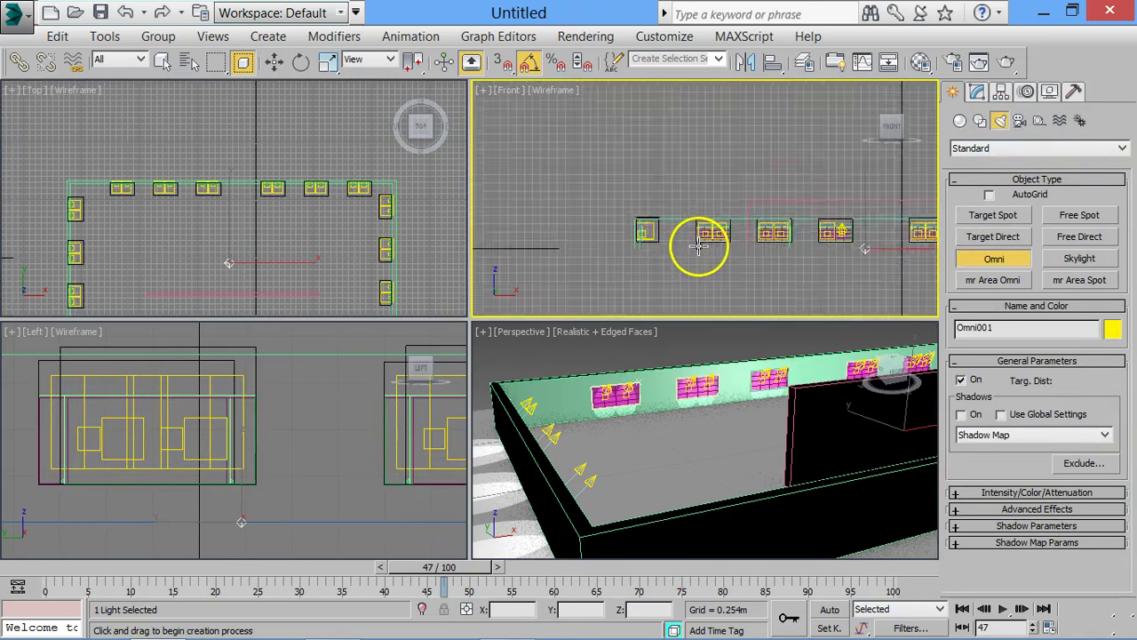
scroll(711, 244, down, 2)
key(w)
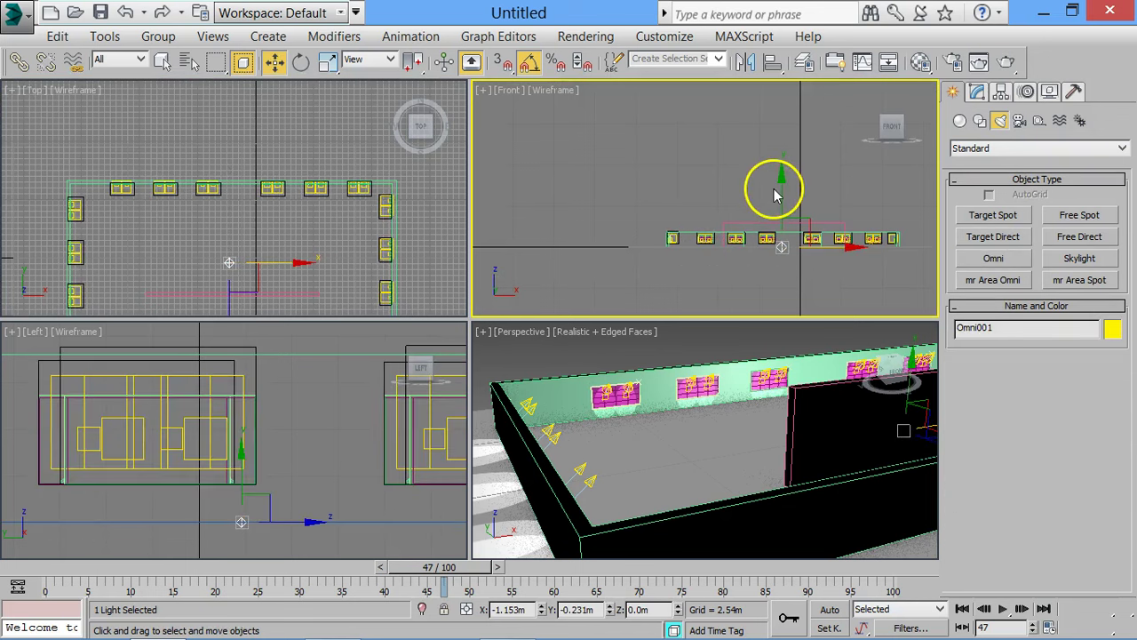
drag(782, 188, 782, 106)
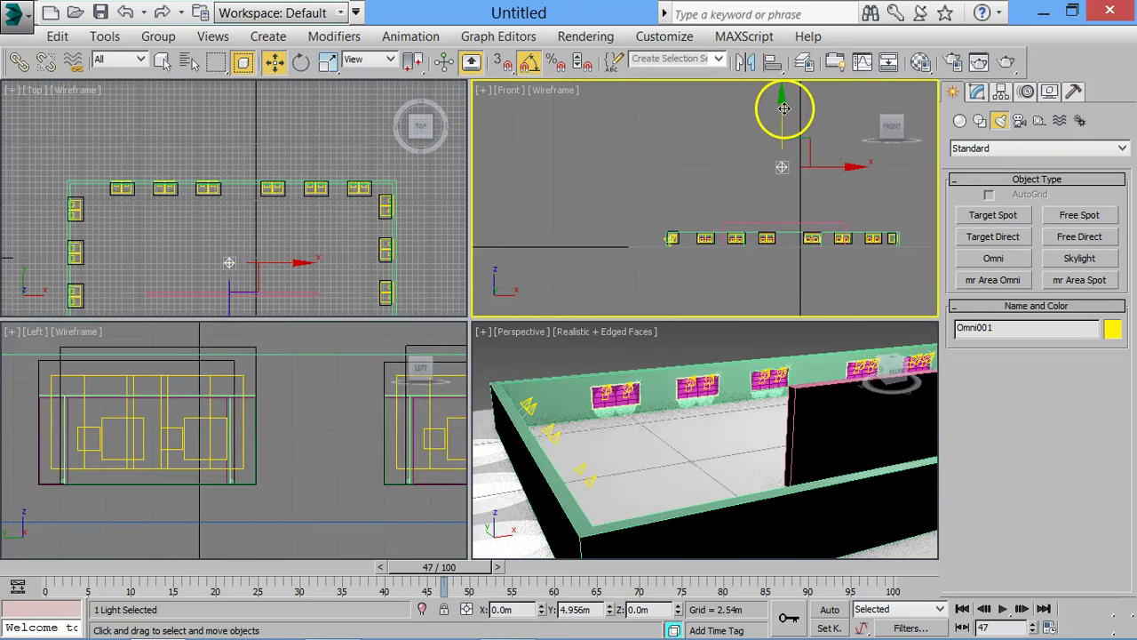
Test-render the perspective view, then bring up the Light Lister.
click(676, 419)
key(shift+q)
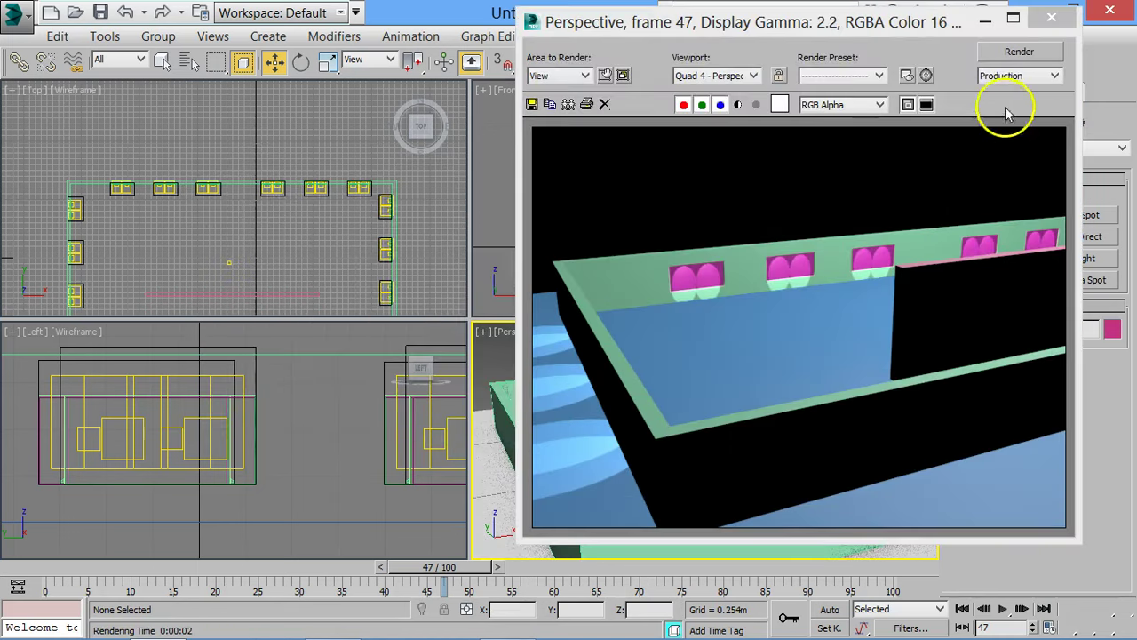
click(1051, 18)
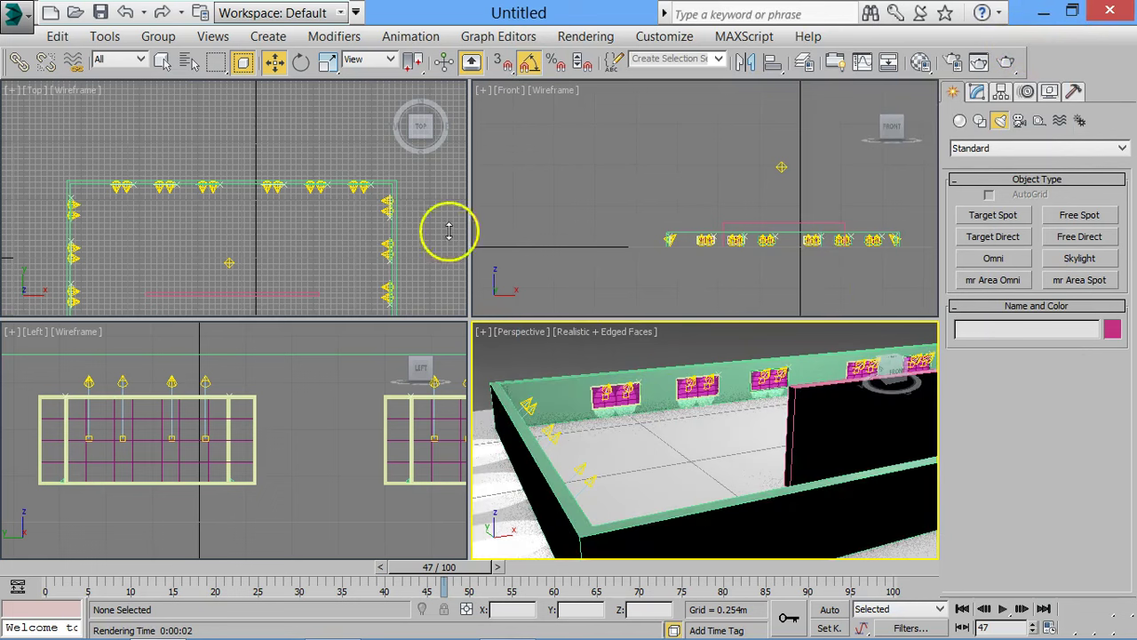
click(104, 36)
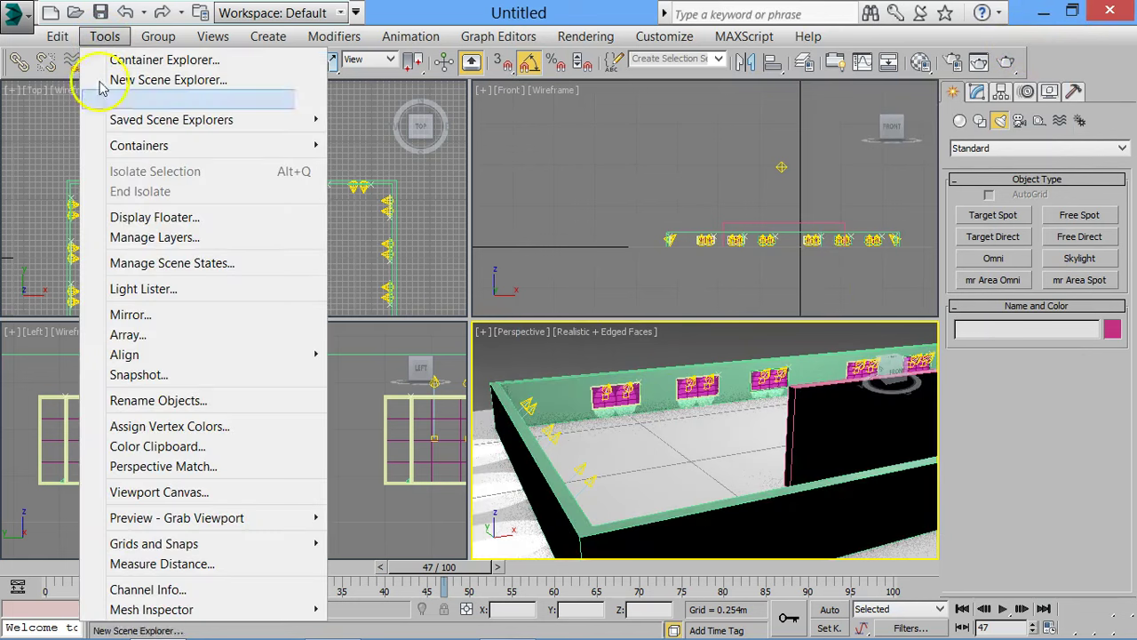
click(143, 290)
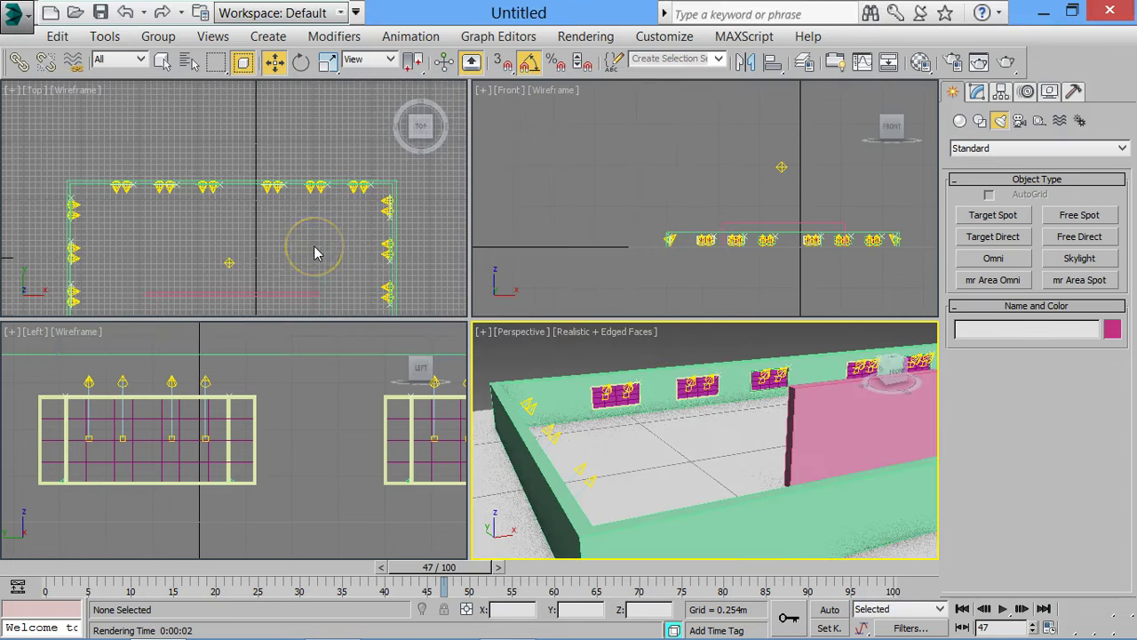
Reopen the Light Lister so every spotlight's multiplier, colour and shadow settings are listed.
click(105, 36)
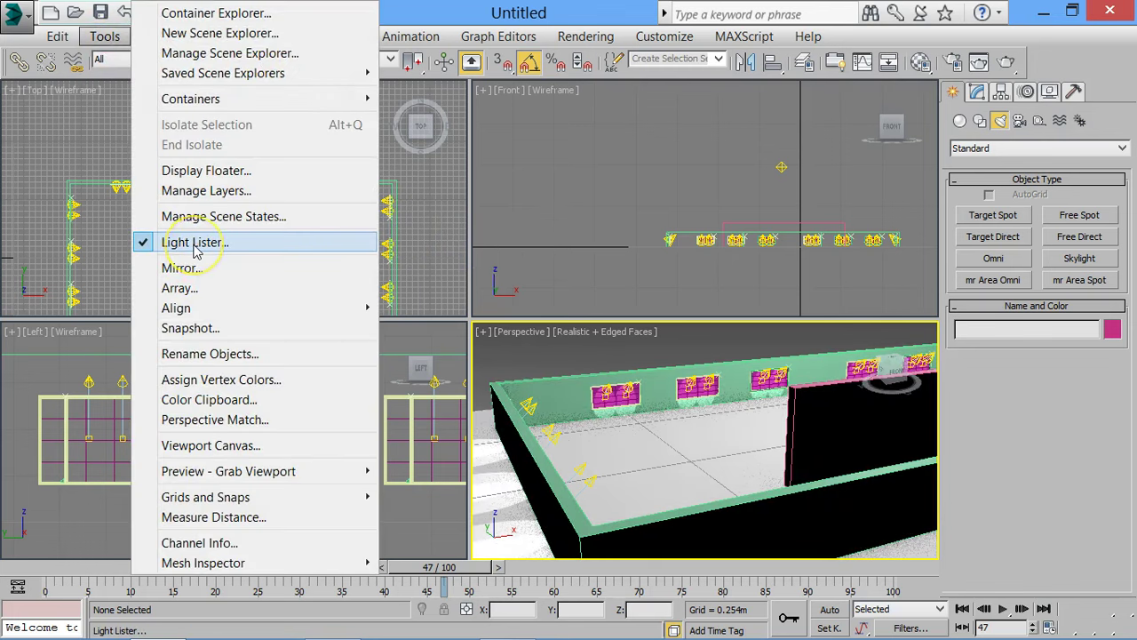
click(195, 249)
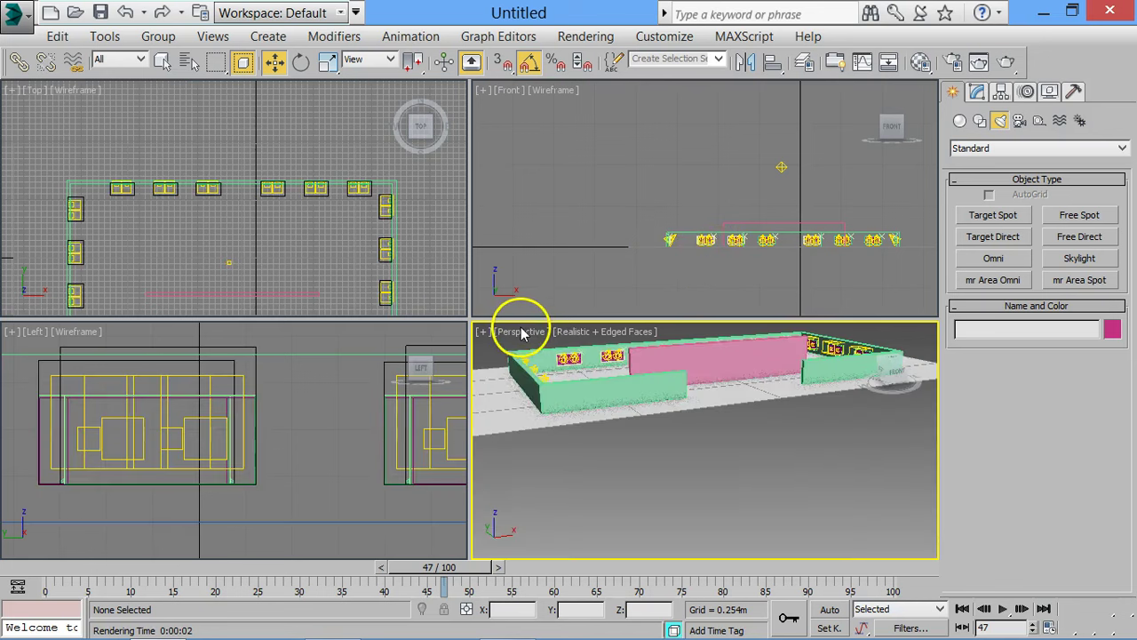
click(105, 36)
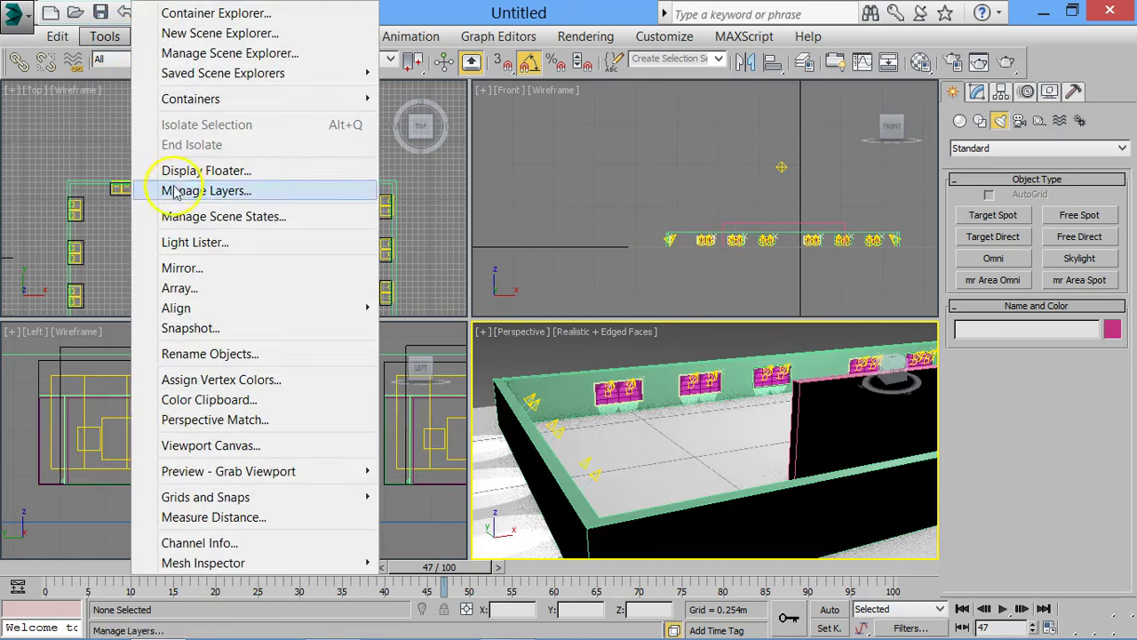
click(187, 242)
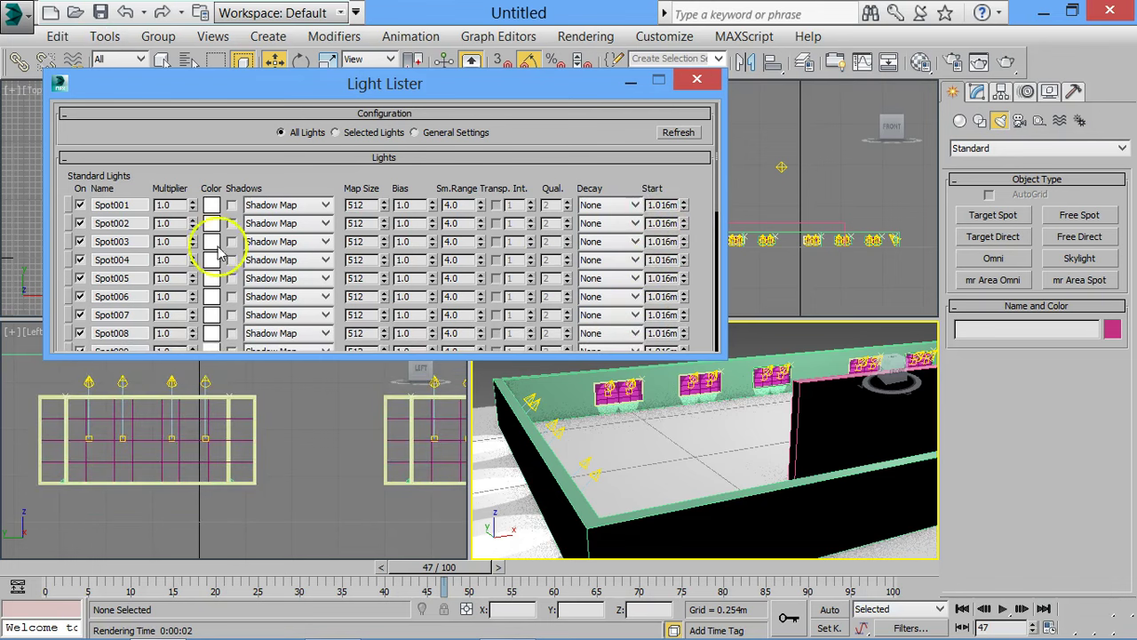
Lower the multipliers of Spot001 through Spot008 to 0.5.
click(192, 209)
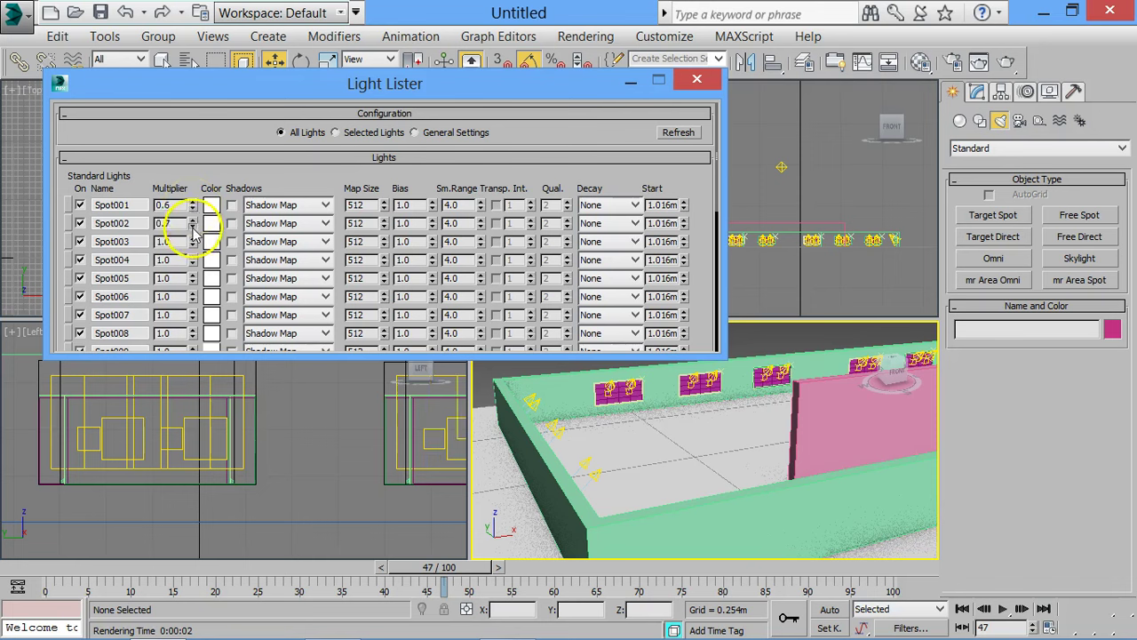
click(192, 209)
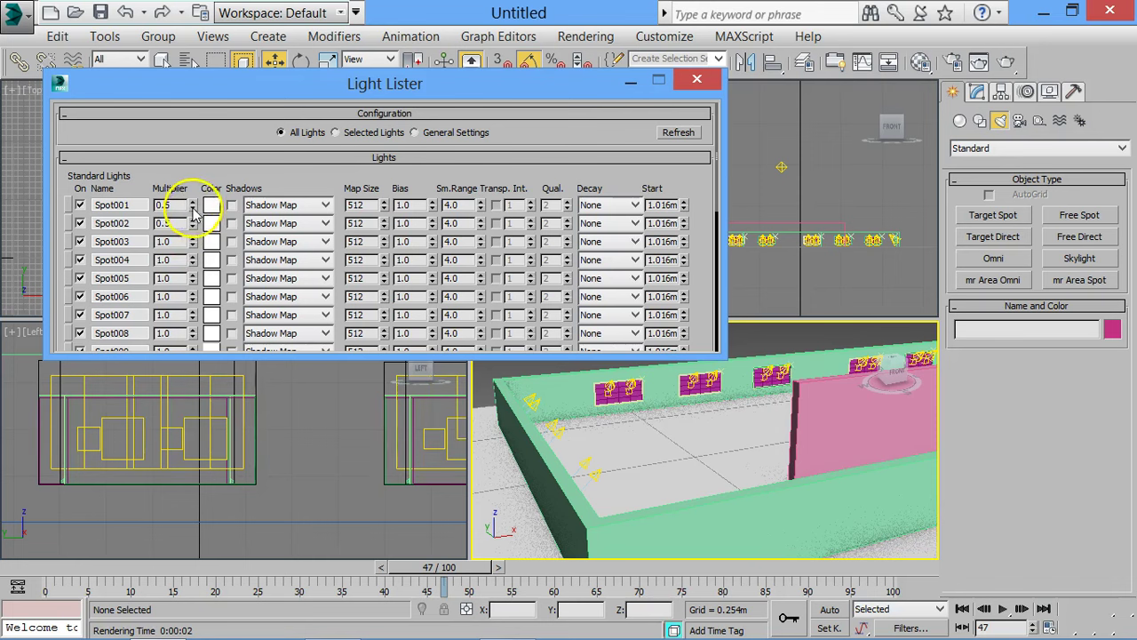
click(192, 246)
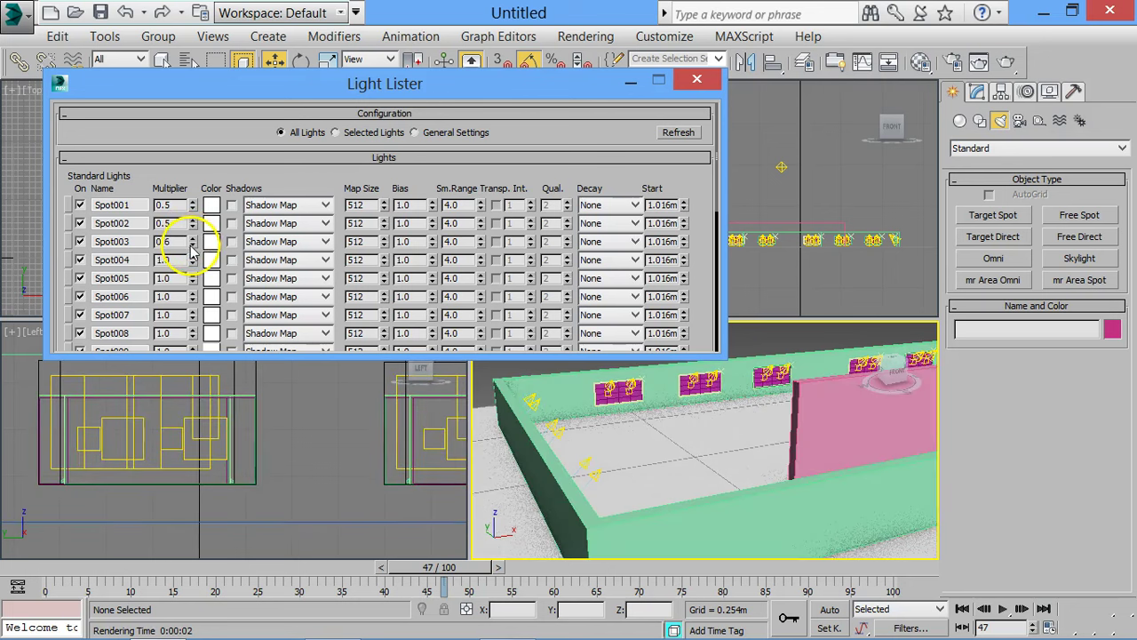
click(192, 246)
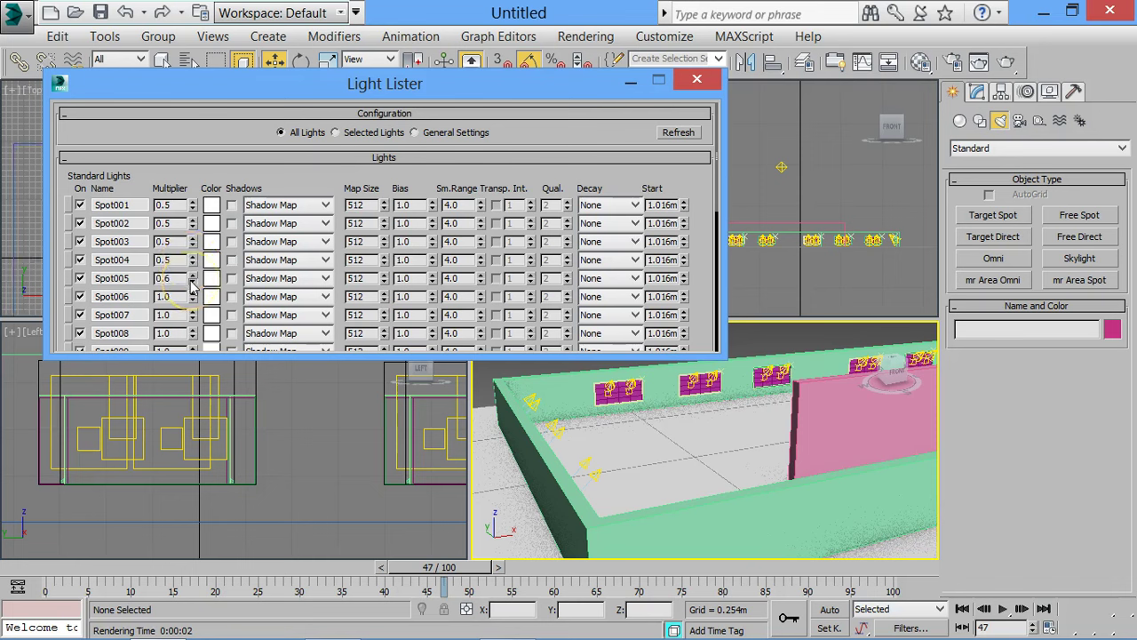
click(192, 281)
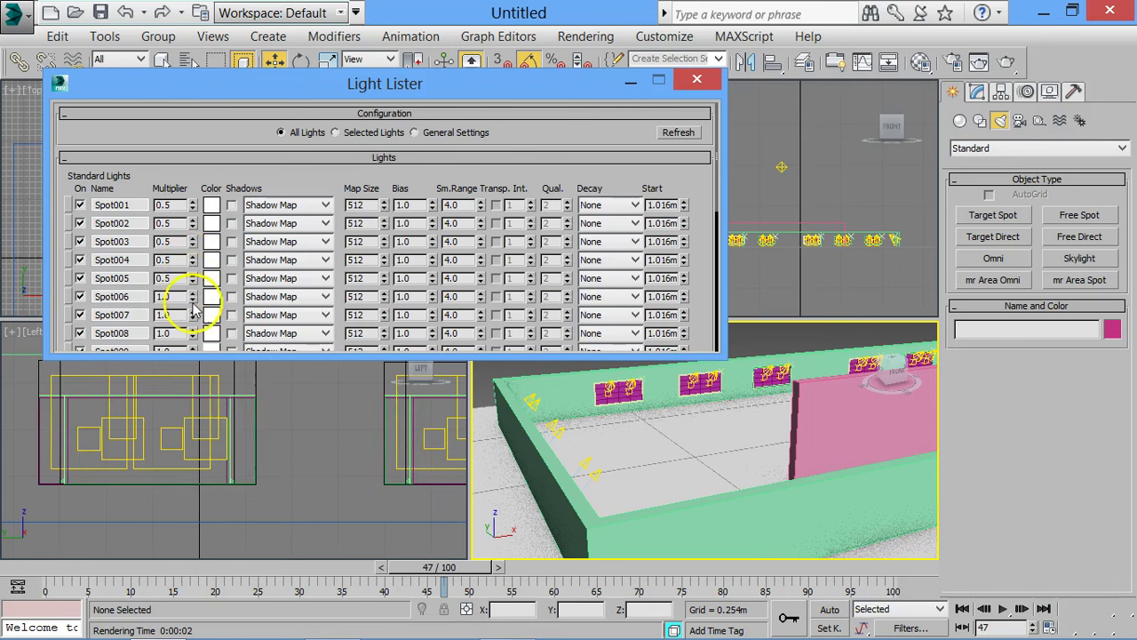
drag(192, 323, 195, 327)
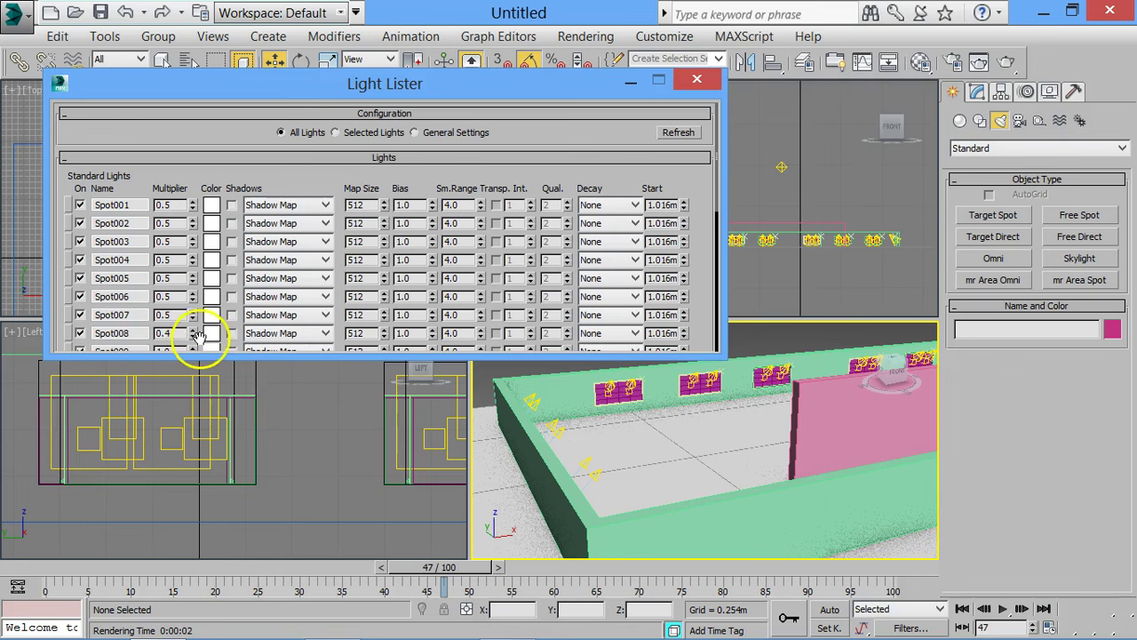
click(193, 329)
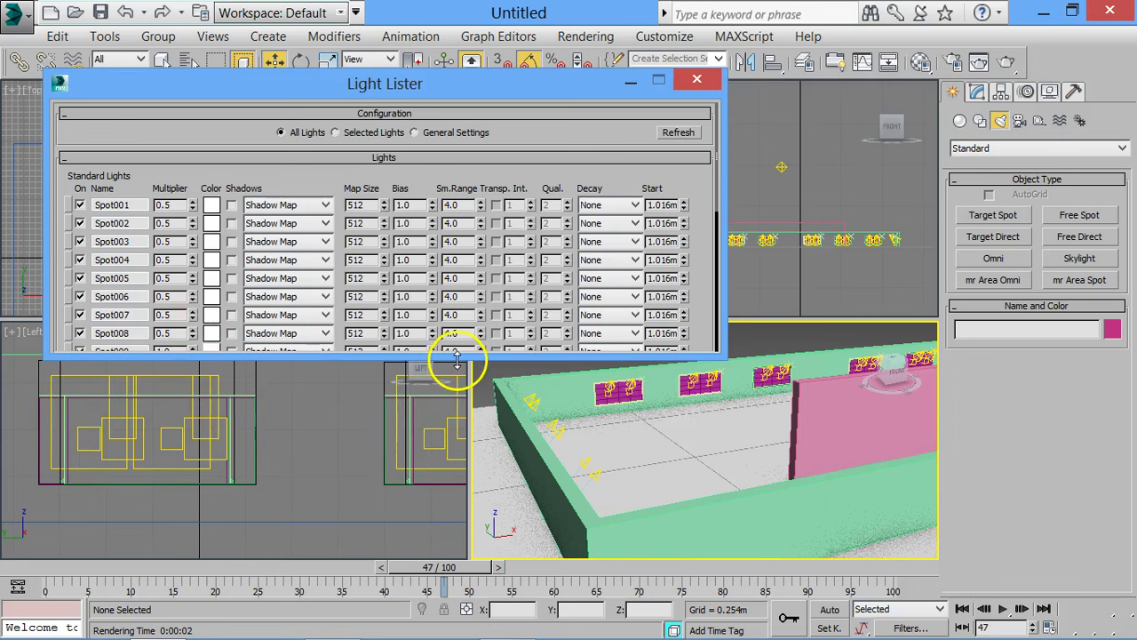
Enlarge the Light Lister, set Omni001's multiplier to 0.4, and test-render the perspective view.
drag(456, 358, 438, 571)
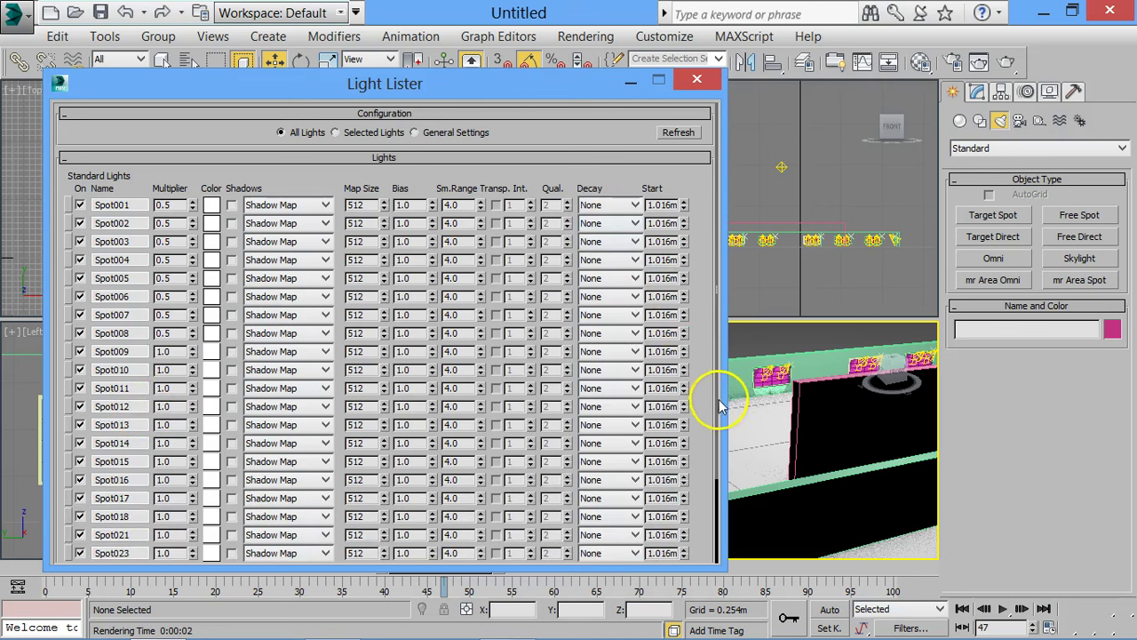
scroll(720, 406, down, 3)
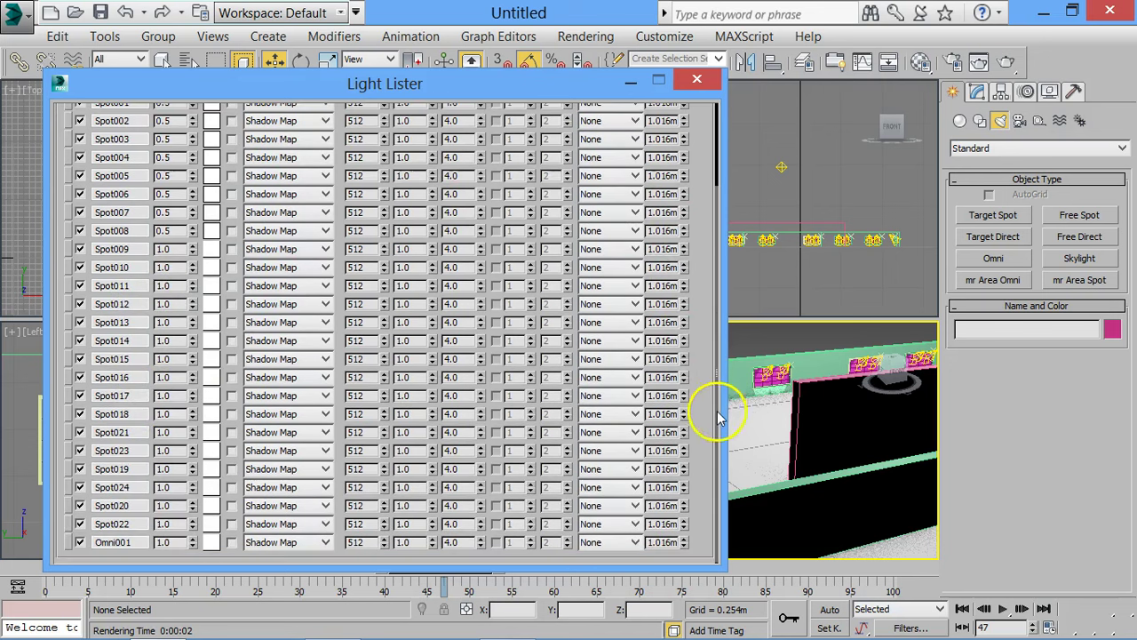
click(192, 545)
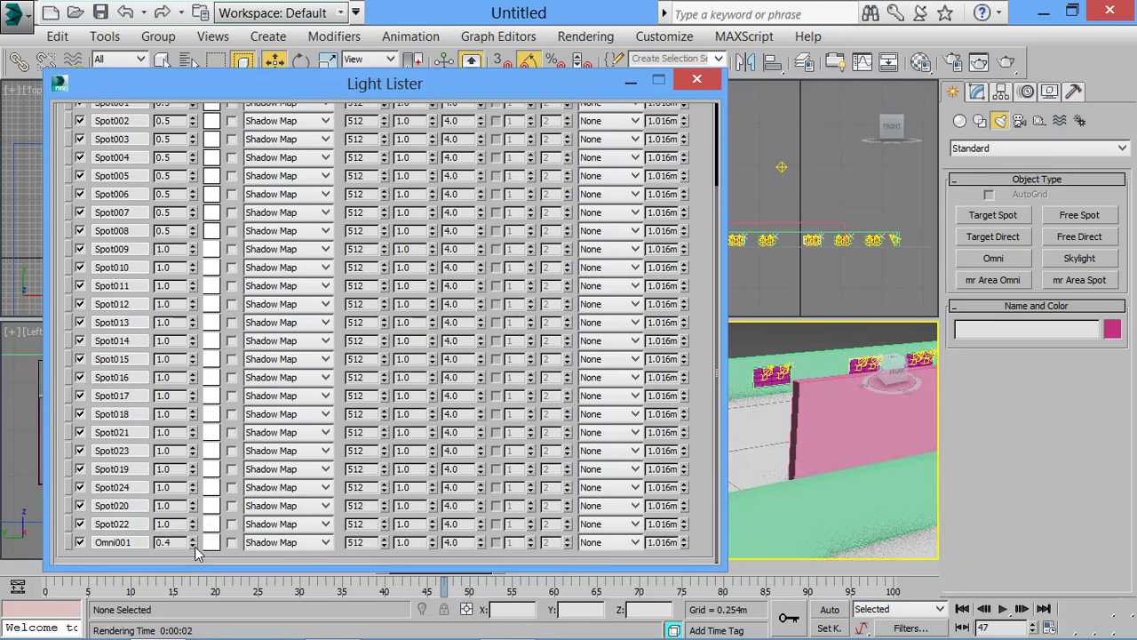
click(776, 339)
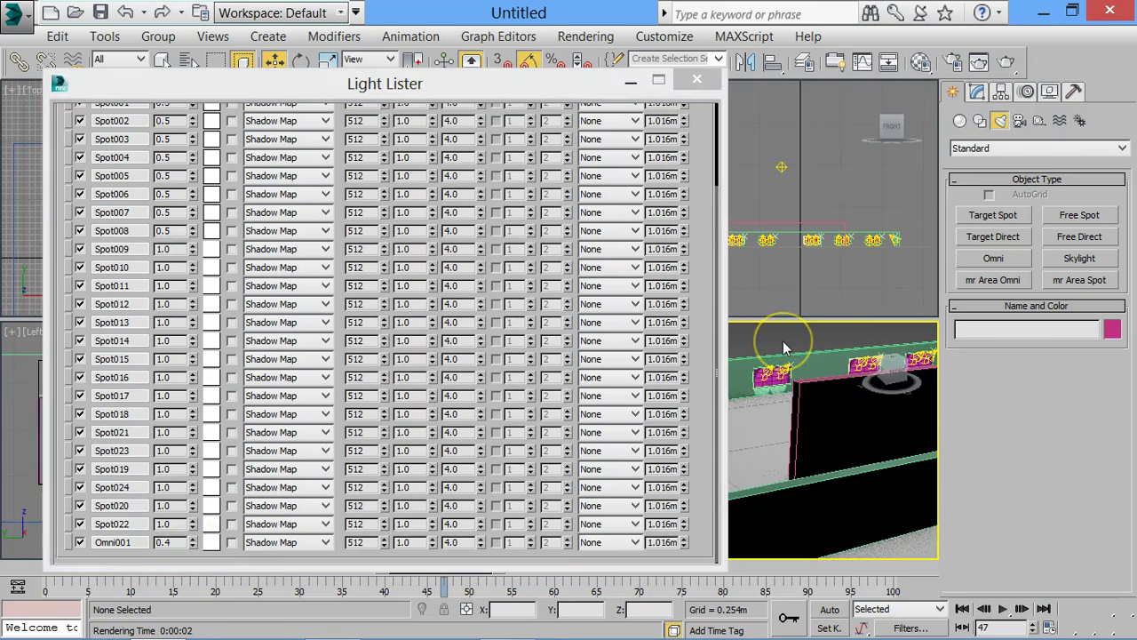
key(shift+q)
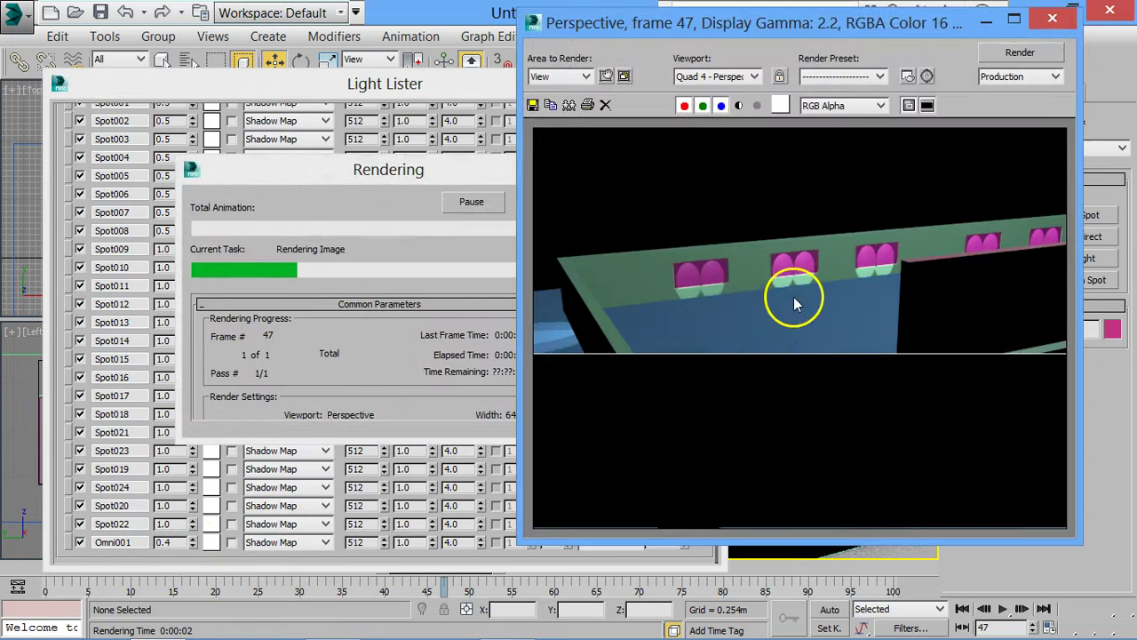
Add a Sky001 skylight to the scene with Cast Shadows enabled.
click(1053, 19)
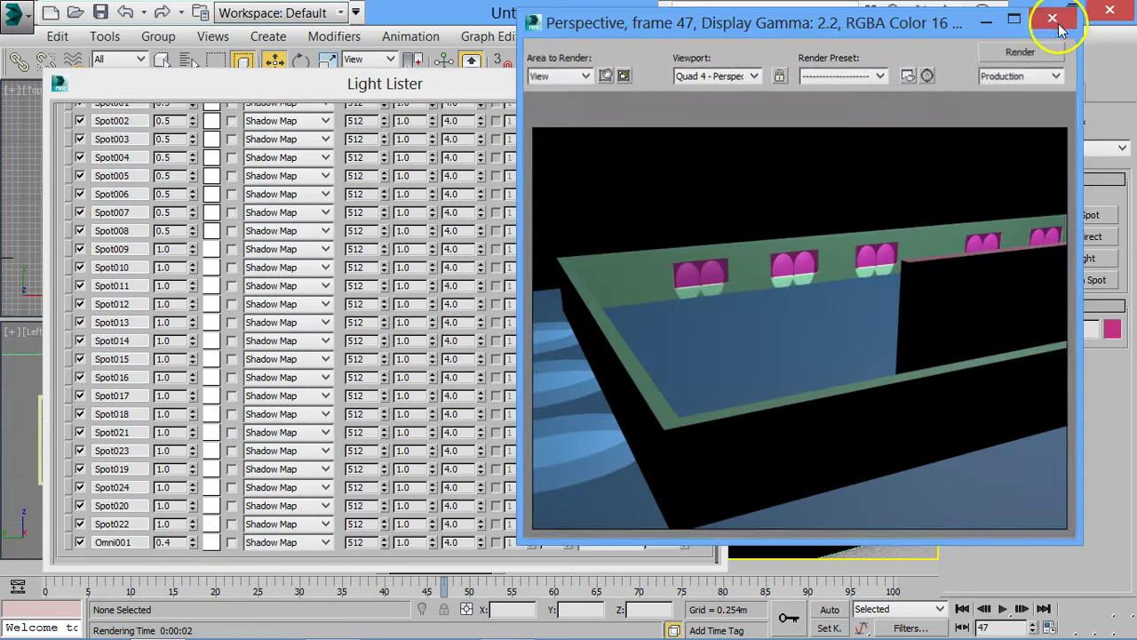
click(1054, 19)
click(1078, 258)
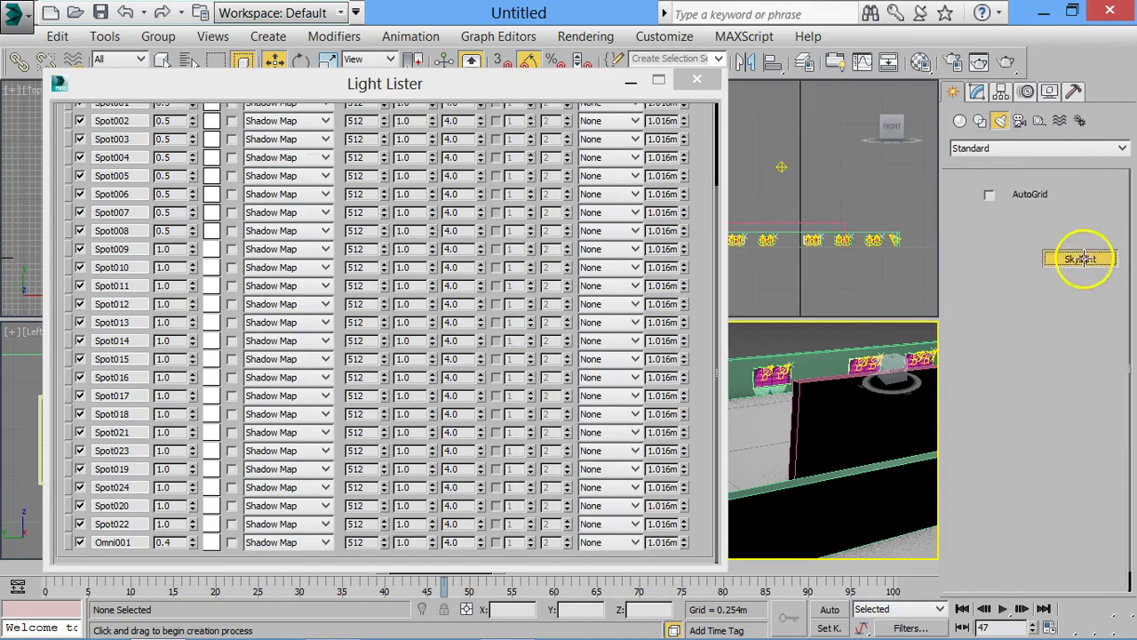
click(764, 440)
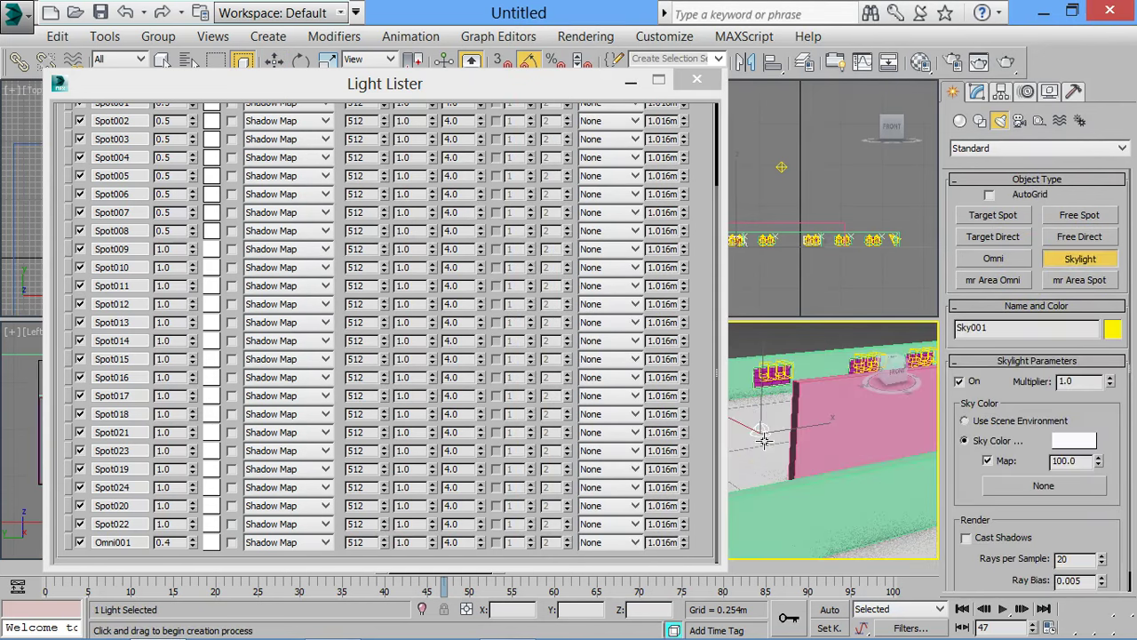
click(966, 537)
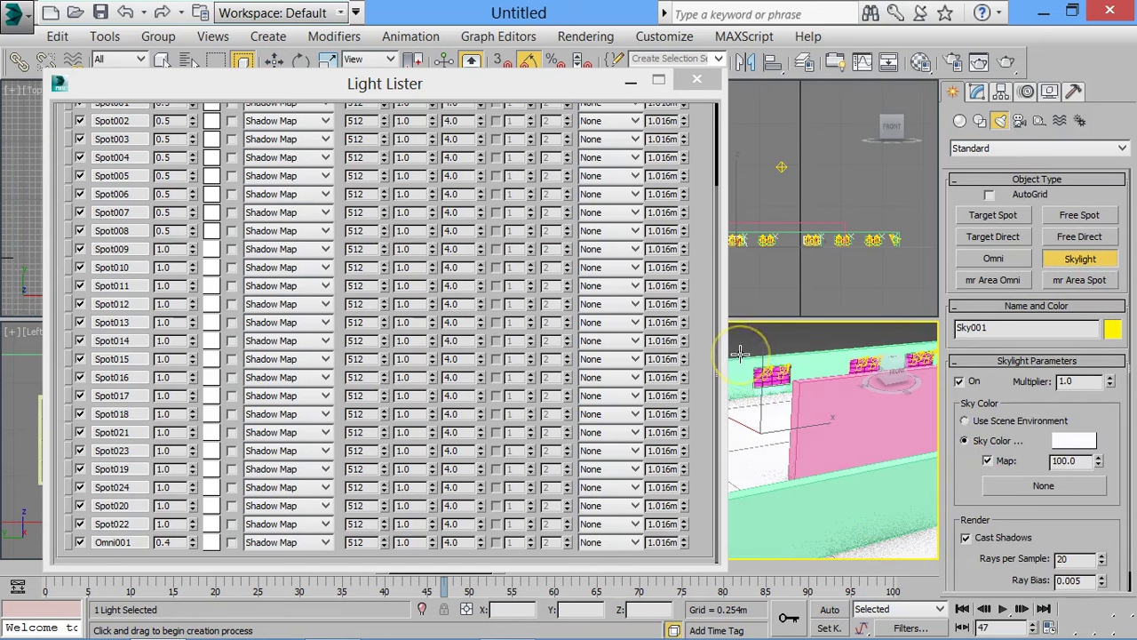
Test-render the perspective view with the skylight, then cancel the render.
key(shift+q)
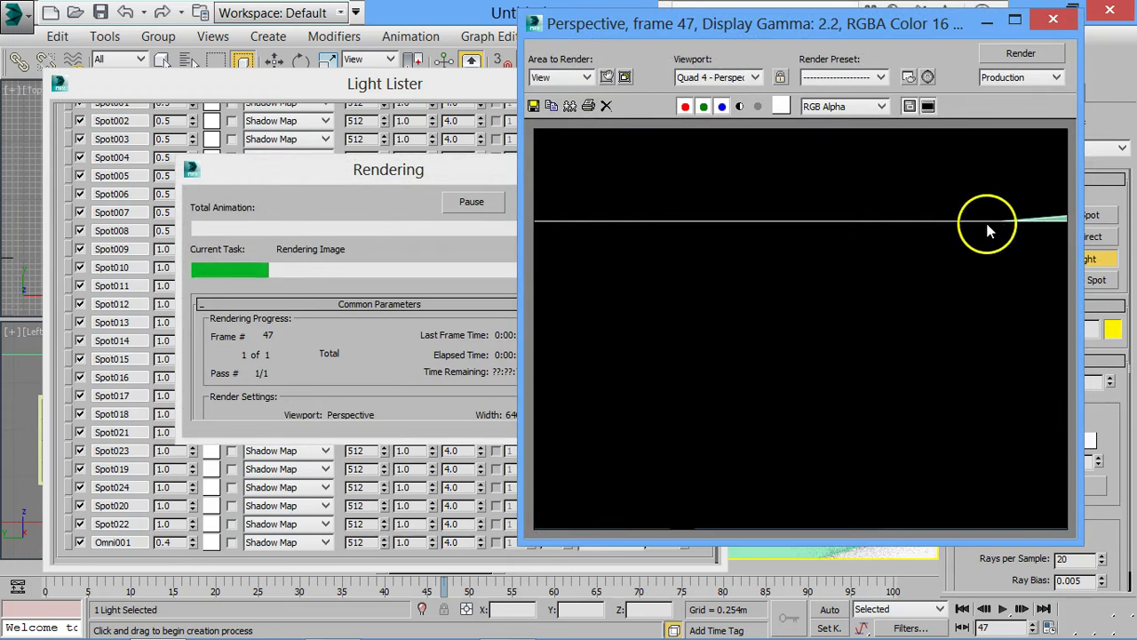
click(1054, 22)
click(548, 203)
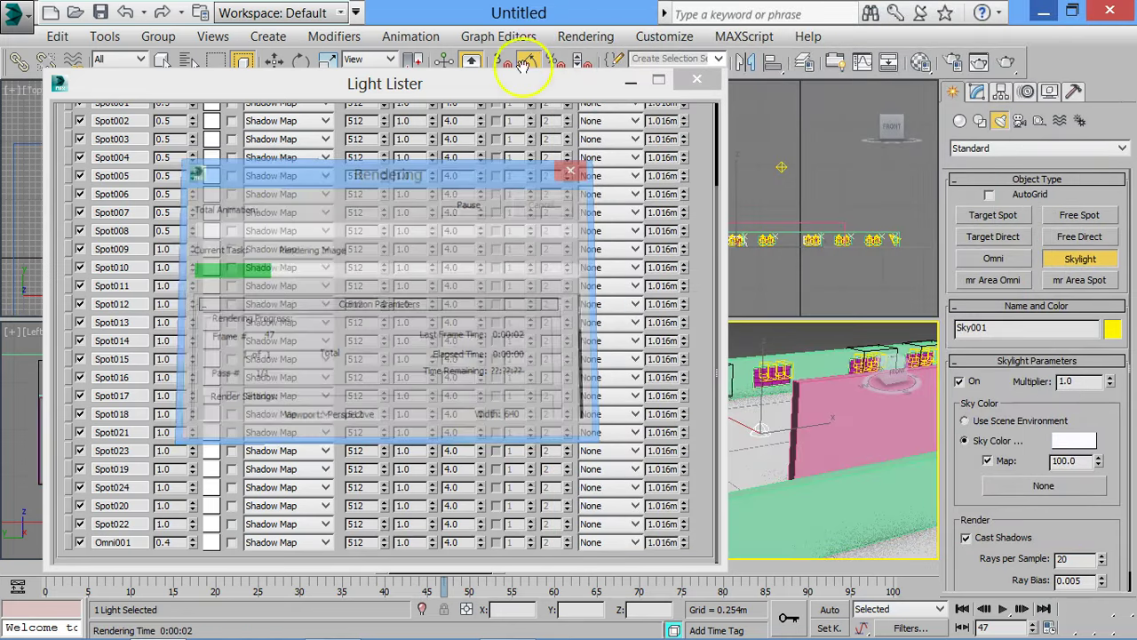
Render the Perspective view with Light Tracer lighting, then close the frame, Render Setup and Light Lister.
click(587, 37)
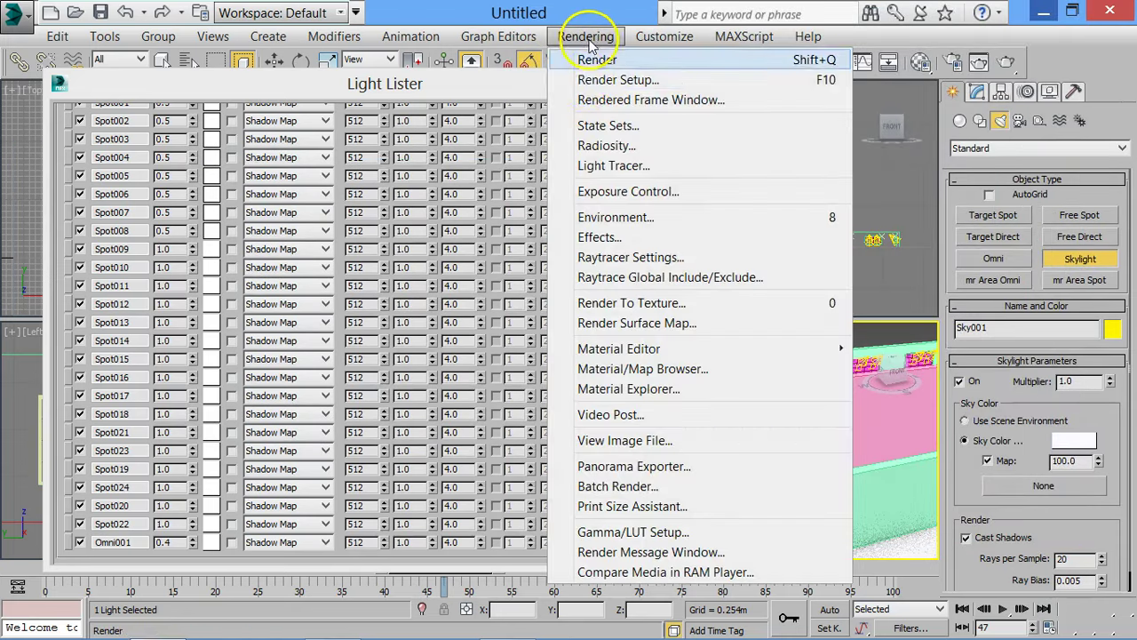
click(602, 166)
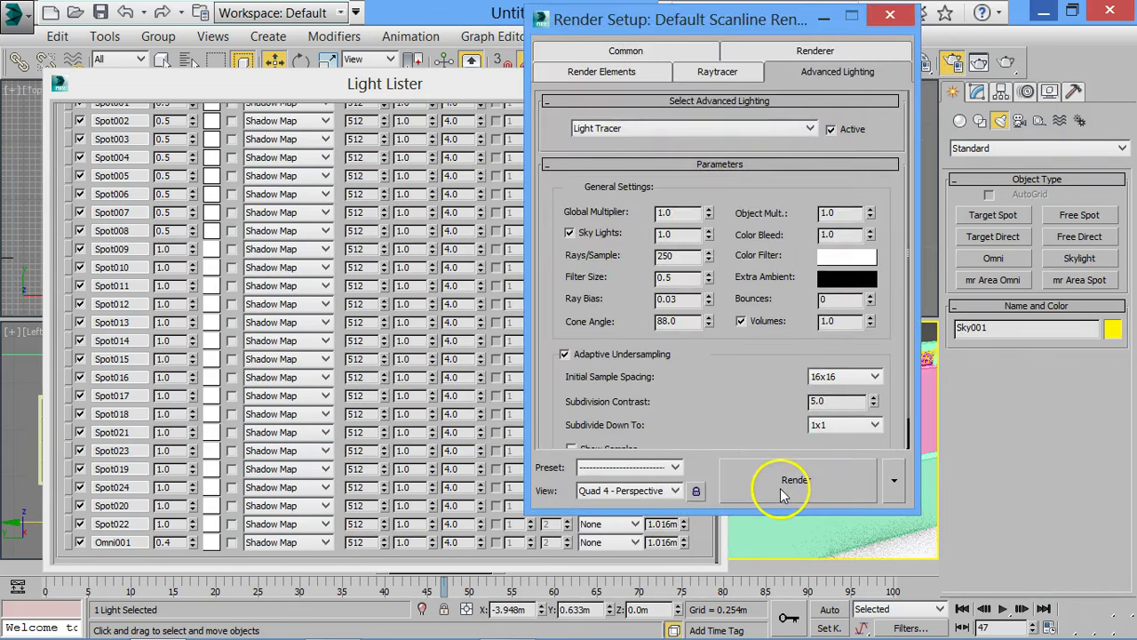
click(782, 495)
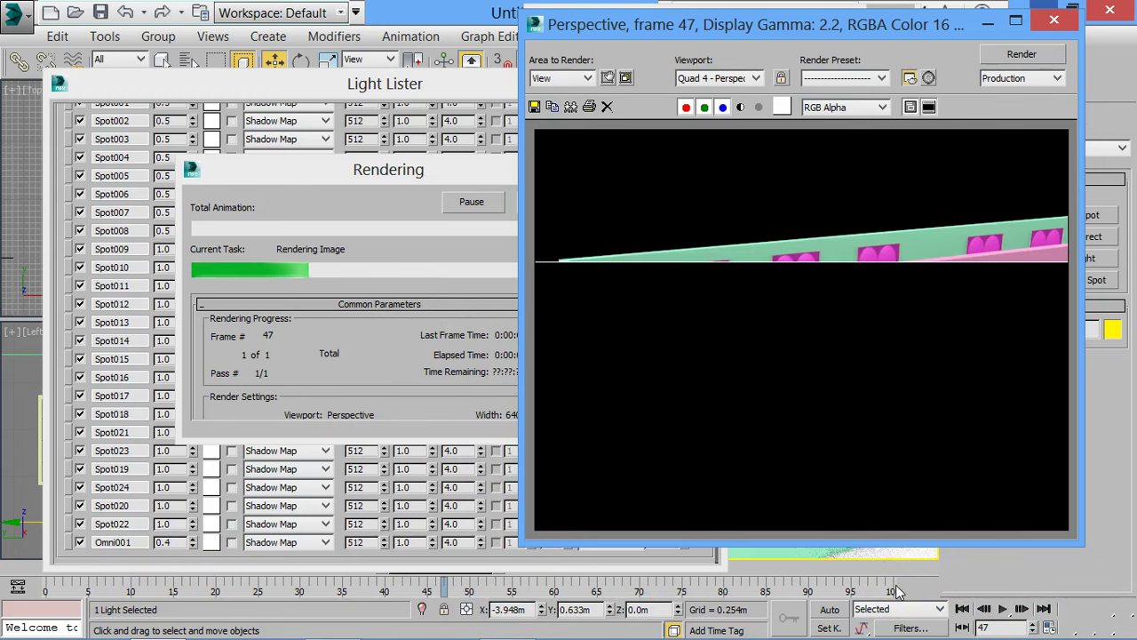
click(895, 593)
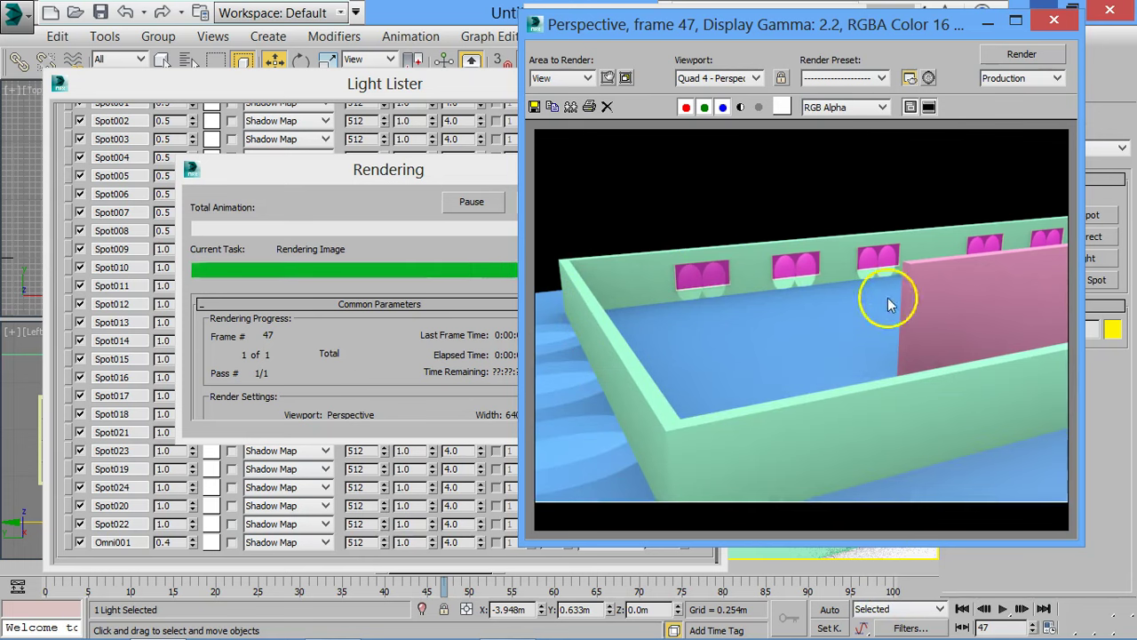
click(1053, 27)
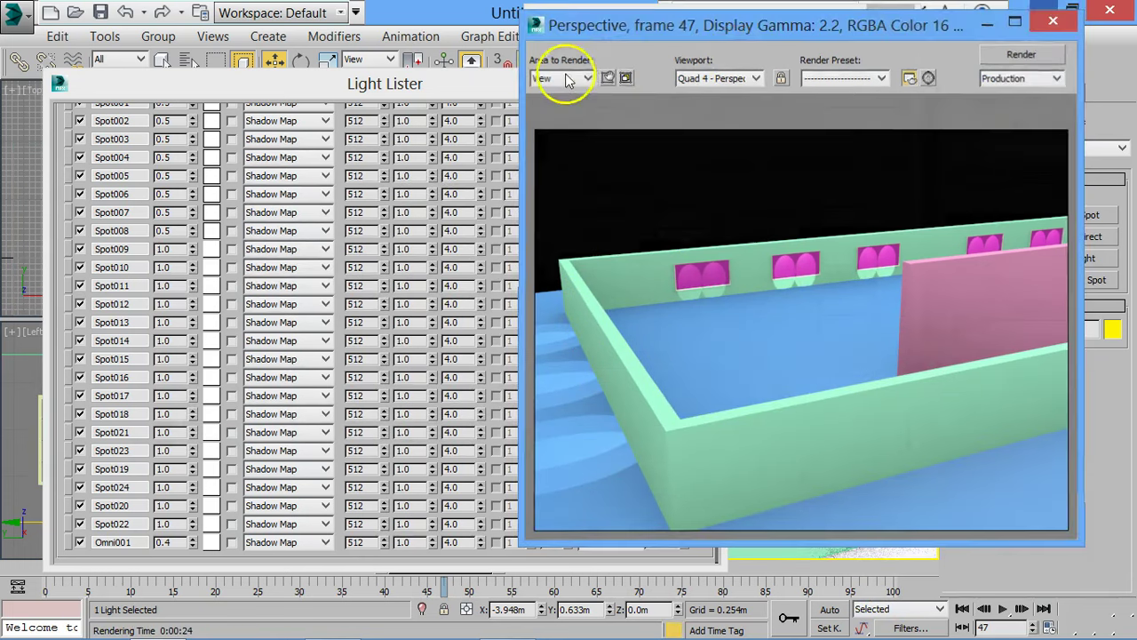
click(890, 15)
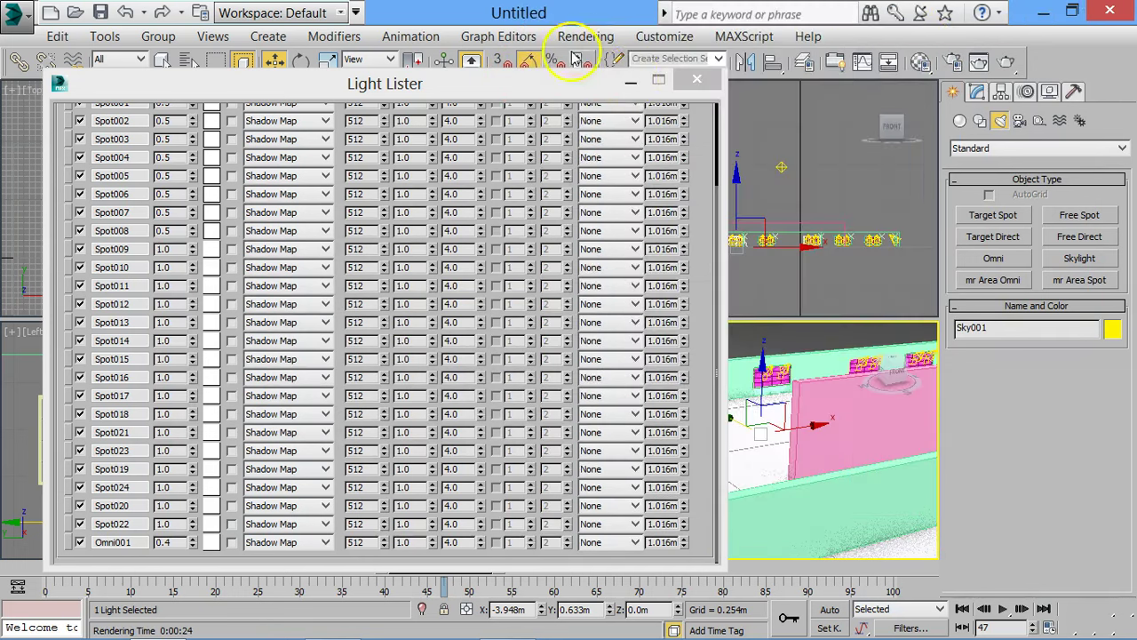
click(706, 83)
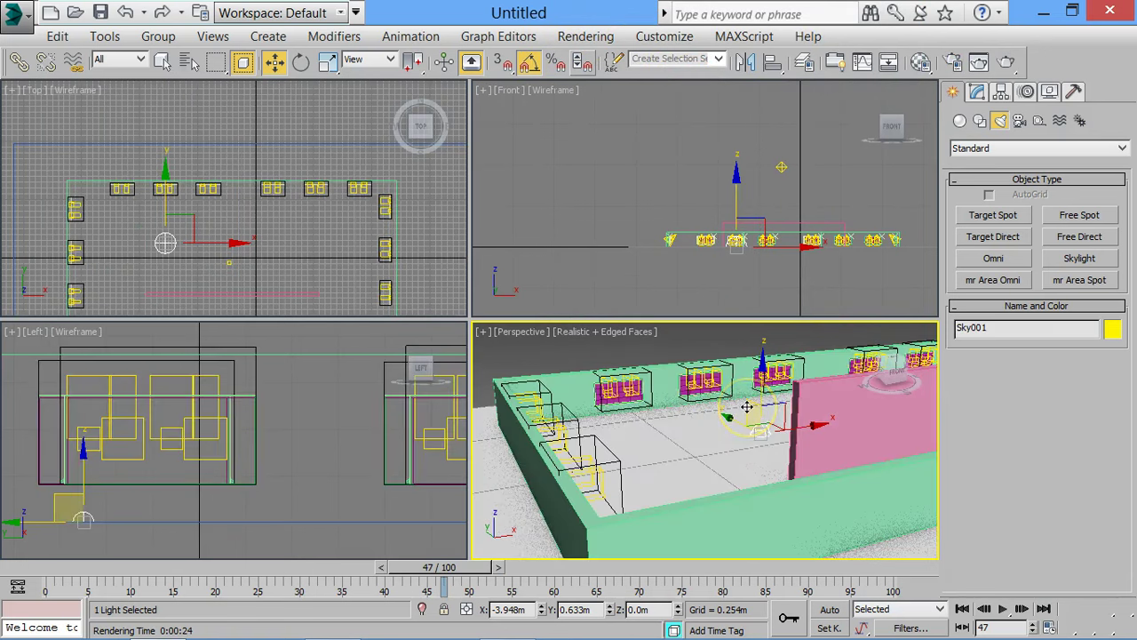
Delete the Sky001 skylight and open the Material Editor with M.
key(Delete)
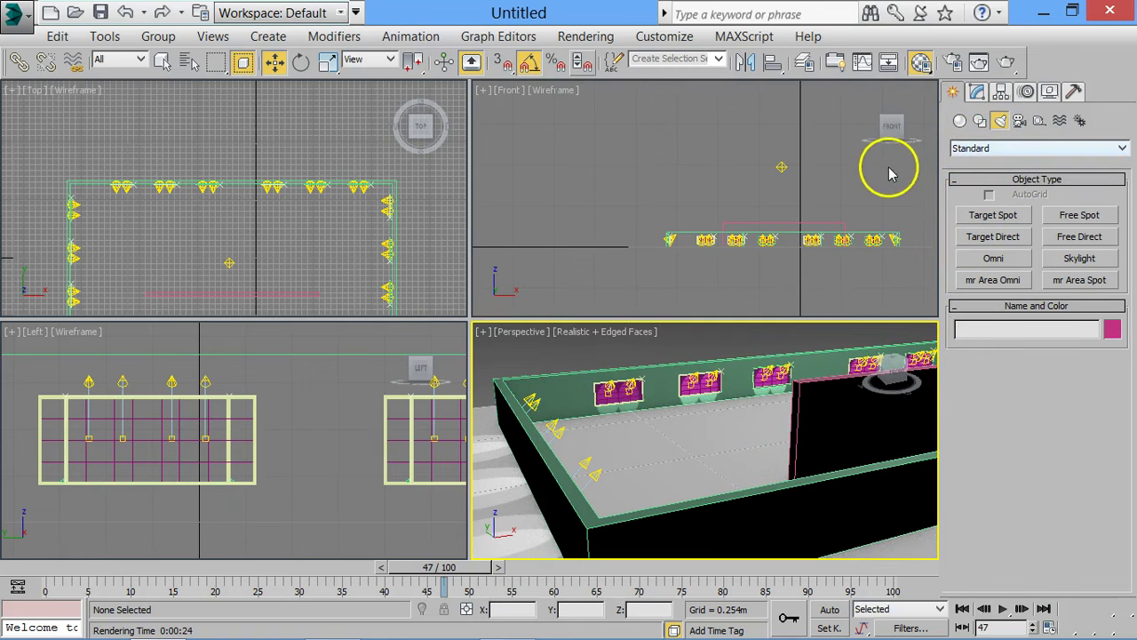
key(m)
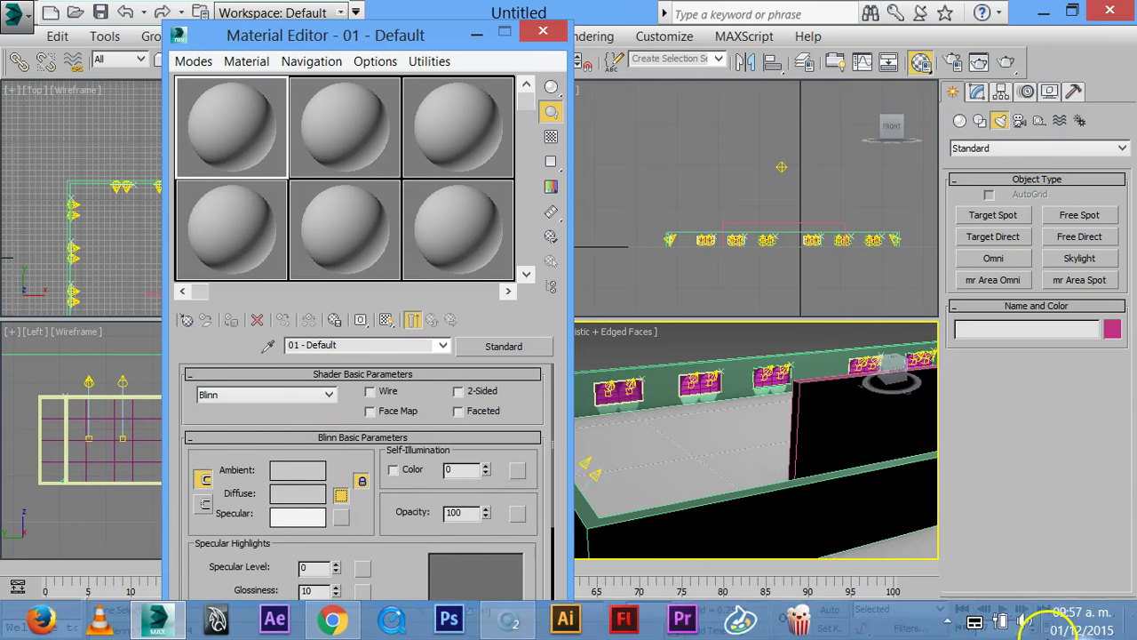
Load troll_cleric29_max2010.jpg as a Bitmap in the material's Diffuse map slot.
click(517, 513)
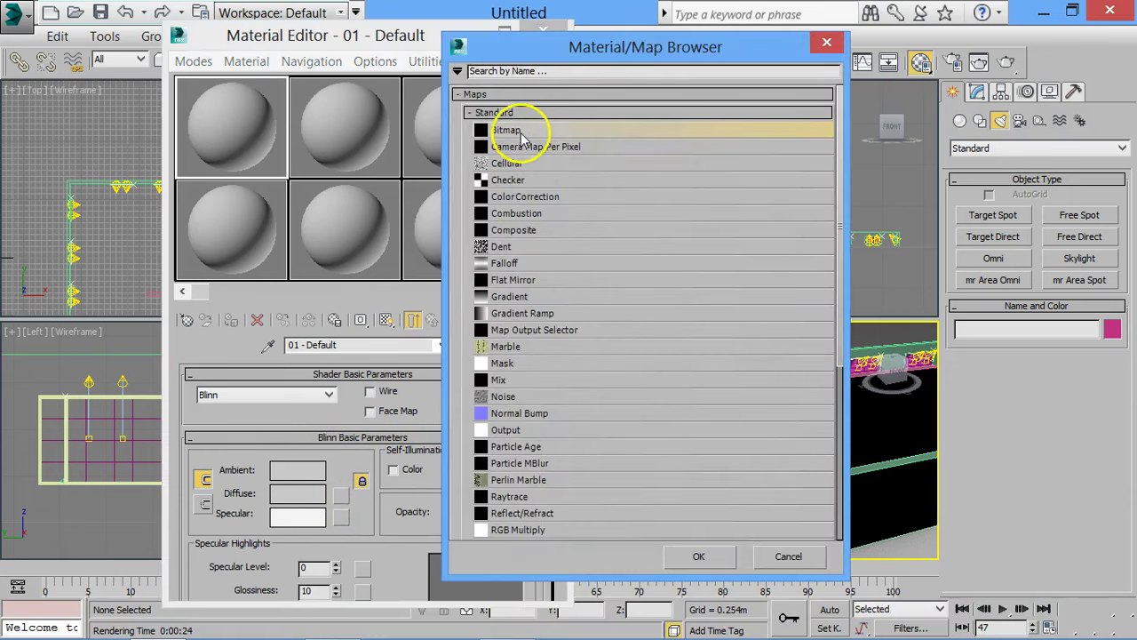
double_click(524, 138)
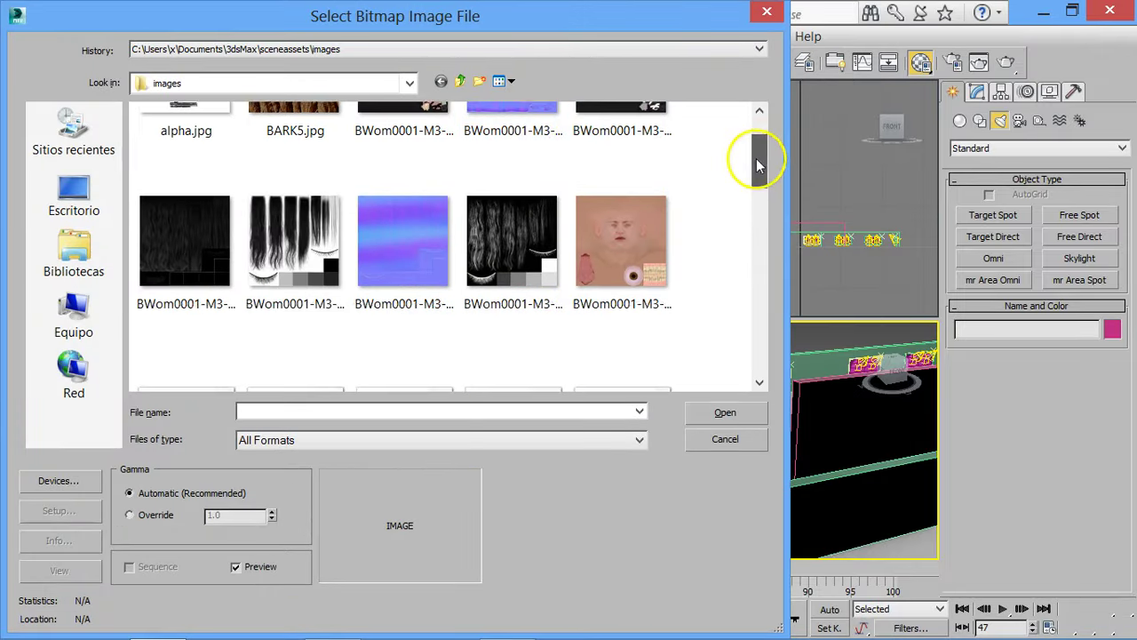
drag(759, 151, 736, 373)
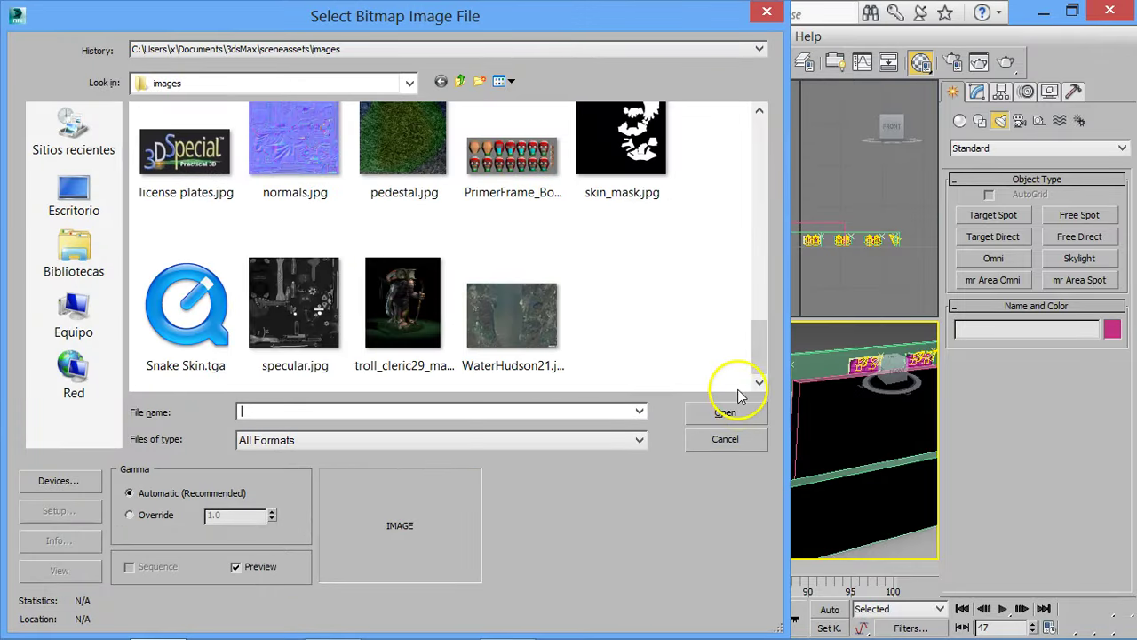
click(404, 306)
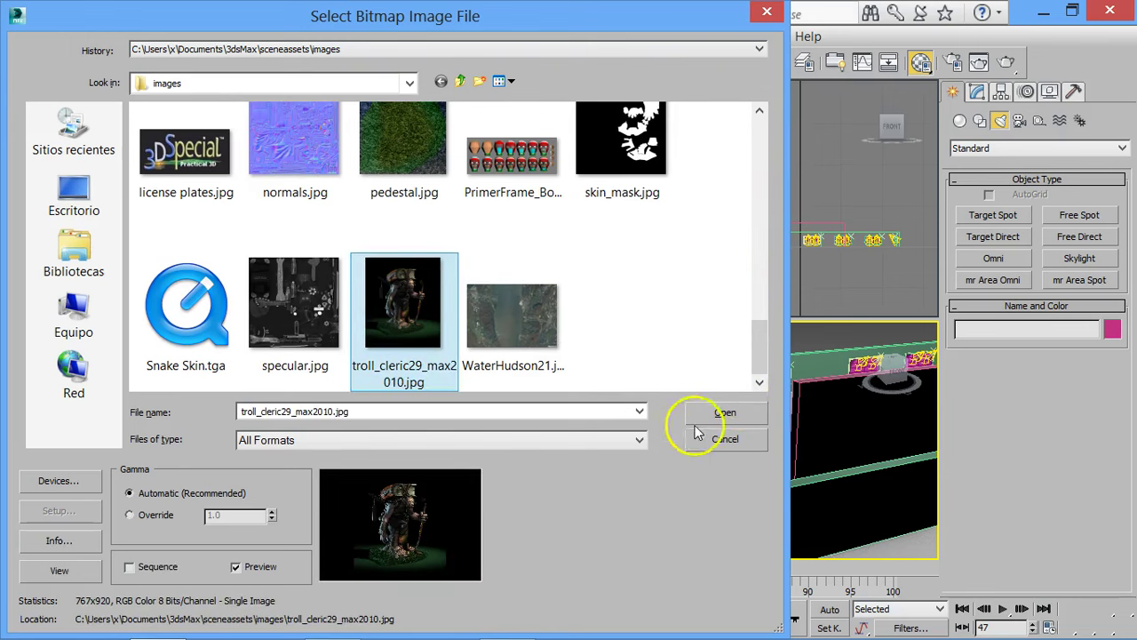
click(721, 410)
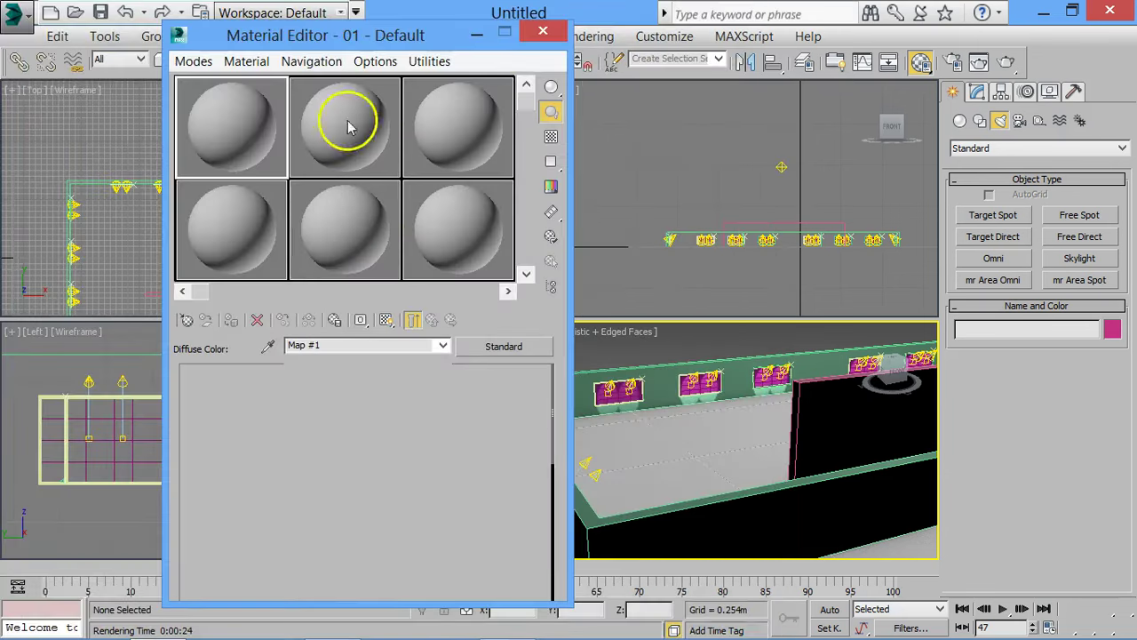
Maximize the Perspective view facing the pink wall and drag the troll material onto the first pictures.
drag(311, 35, 739, 309)
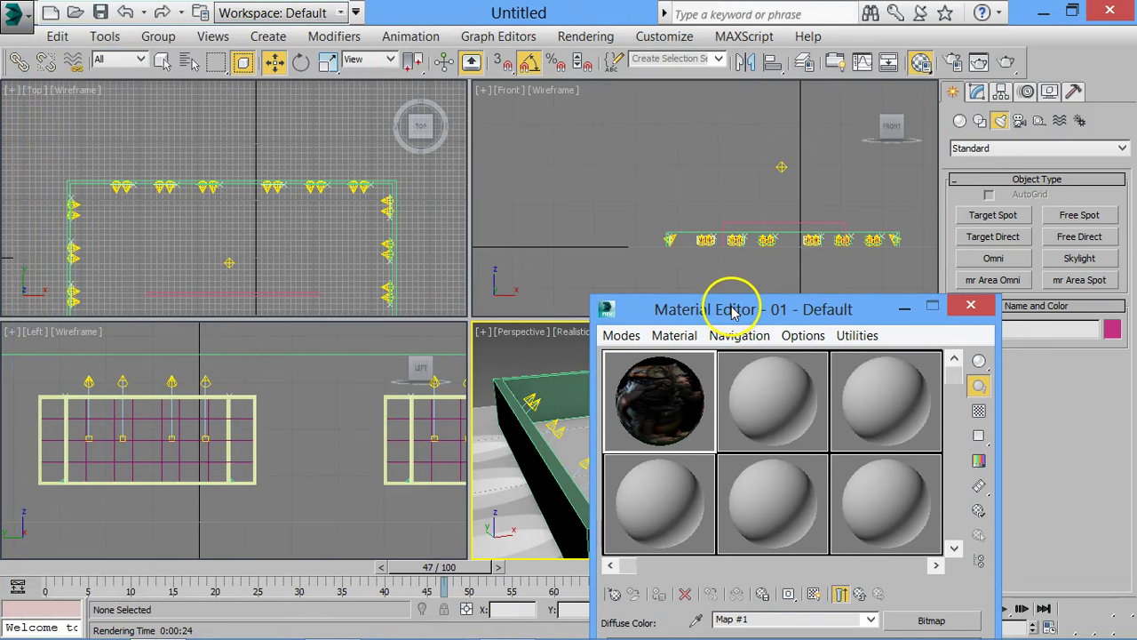
drag(640, 404, 520, 367)
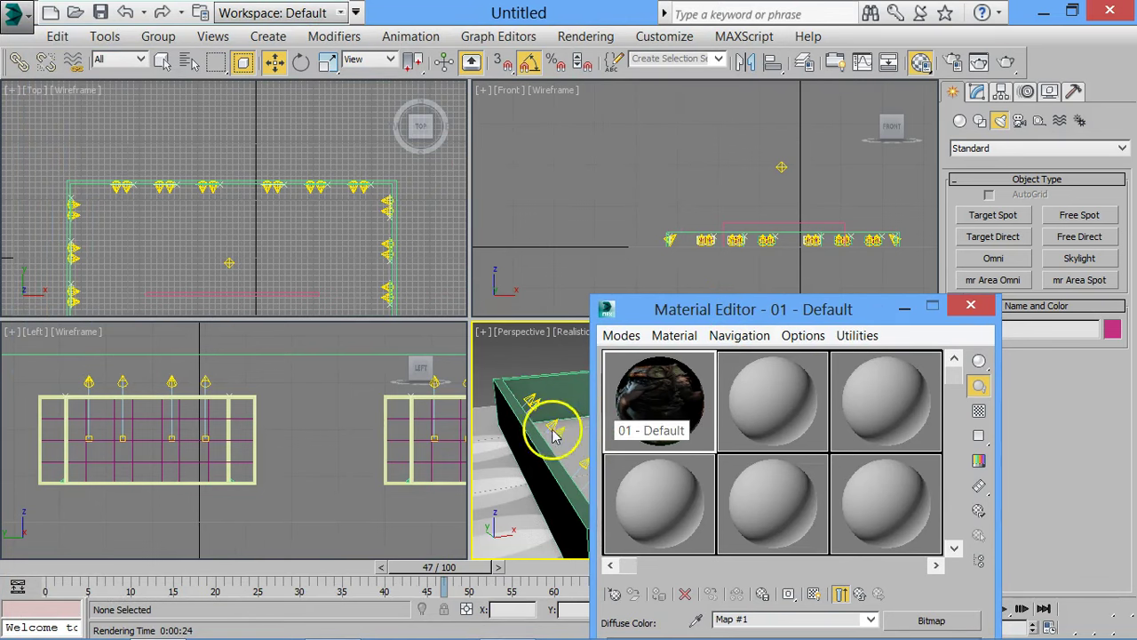
key(alt+w)
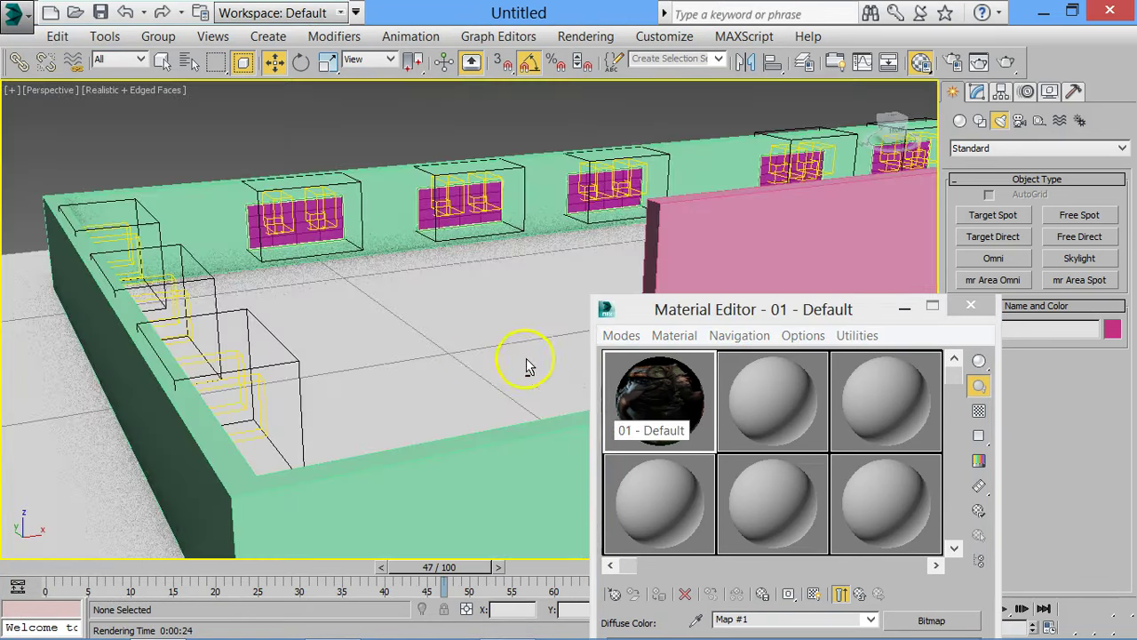
alt+middle_drag(406, 428, 255, 435)
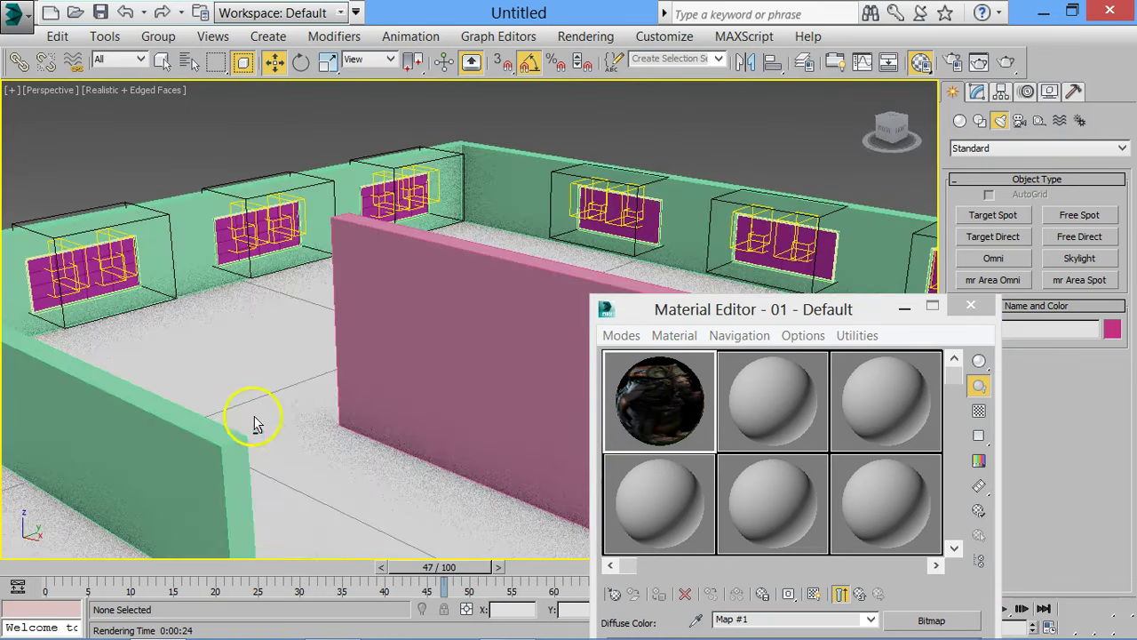
drag(667, 388, 406, 363)
mouse_move(98, 289)
mouse_down()
mouse_move(82, 284)
mouse_move(257, 213)
mouse_up()
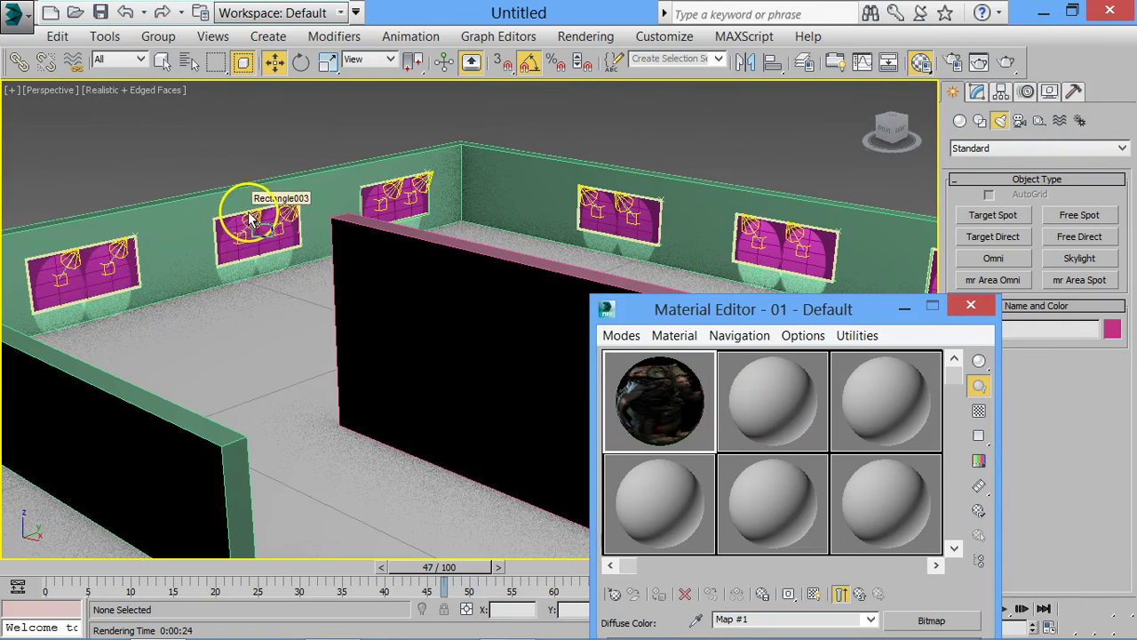
mouse_move(257, 213)
mouse_down()
mouse_move(222, 244)
mouse_move(264, 247)
mouse_up()
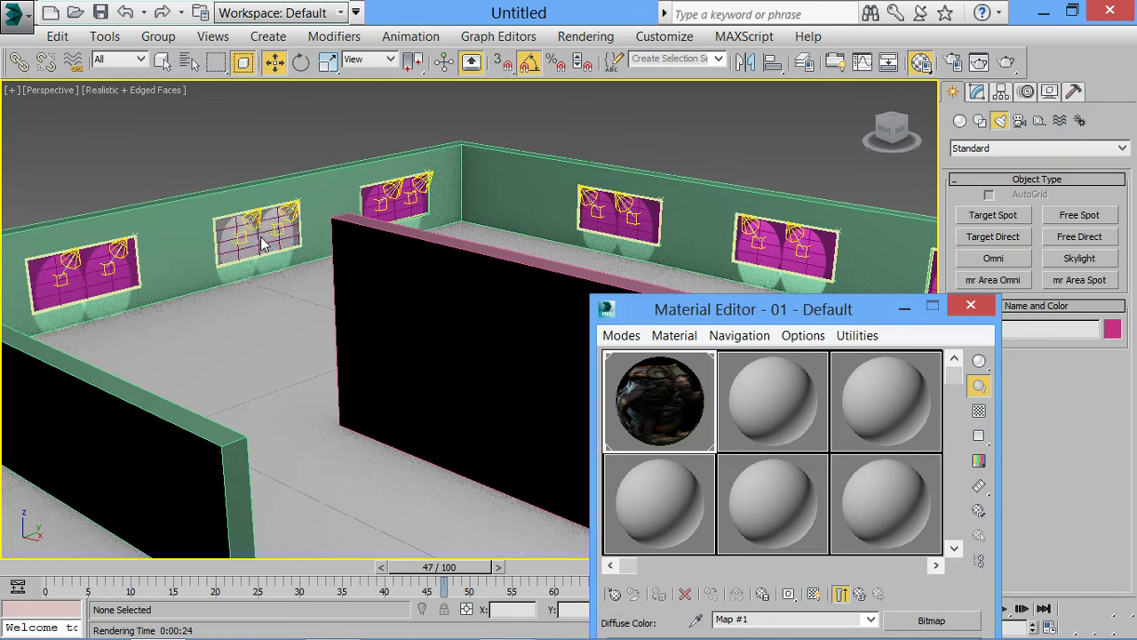
Turn on Show Map in Viewport and apply the material to Plane004 and the remaining pink pictures.
drag(792, 320, 797, 187)
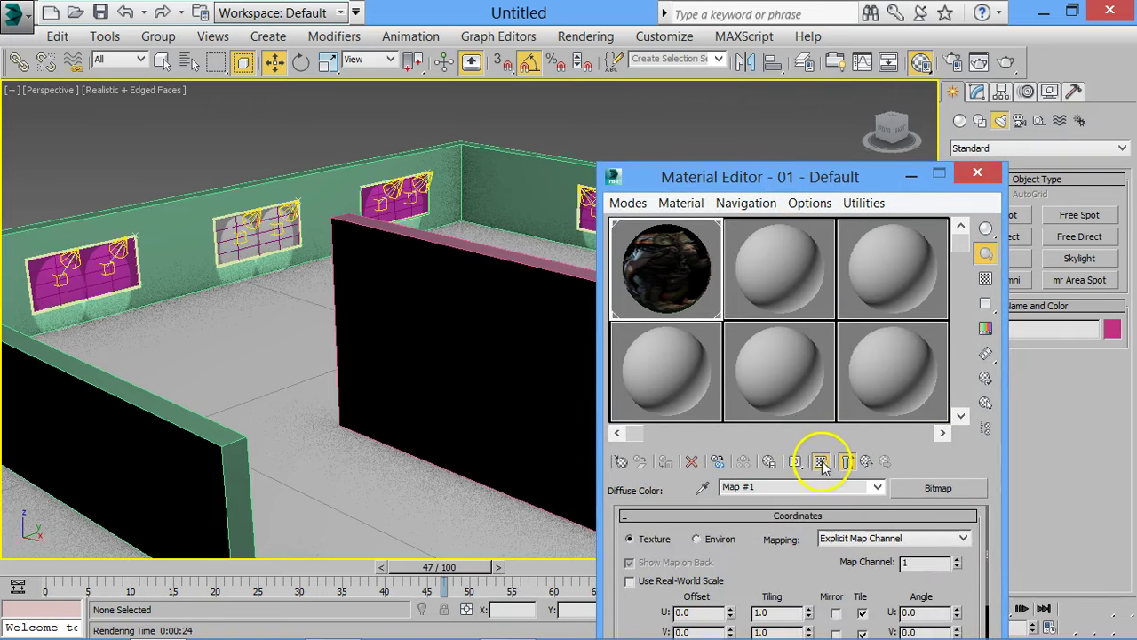
click(822, 462)
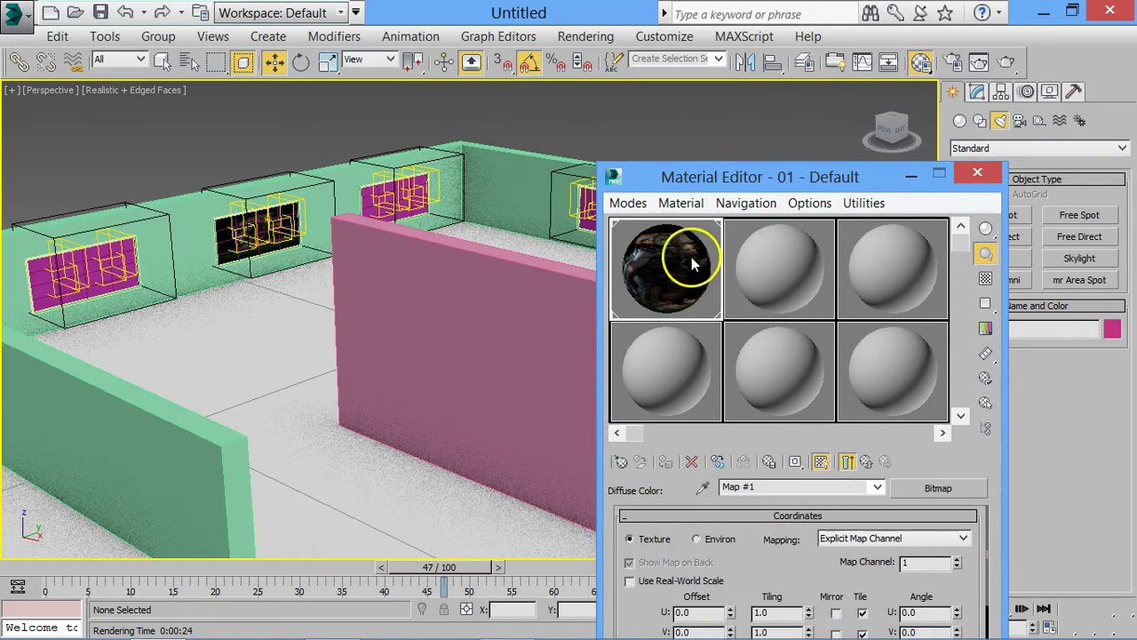
drag(693, 257, 41, 278)
drag(541, 222, 393, 202)
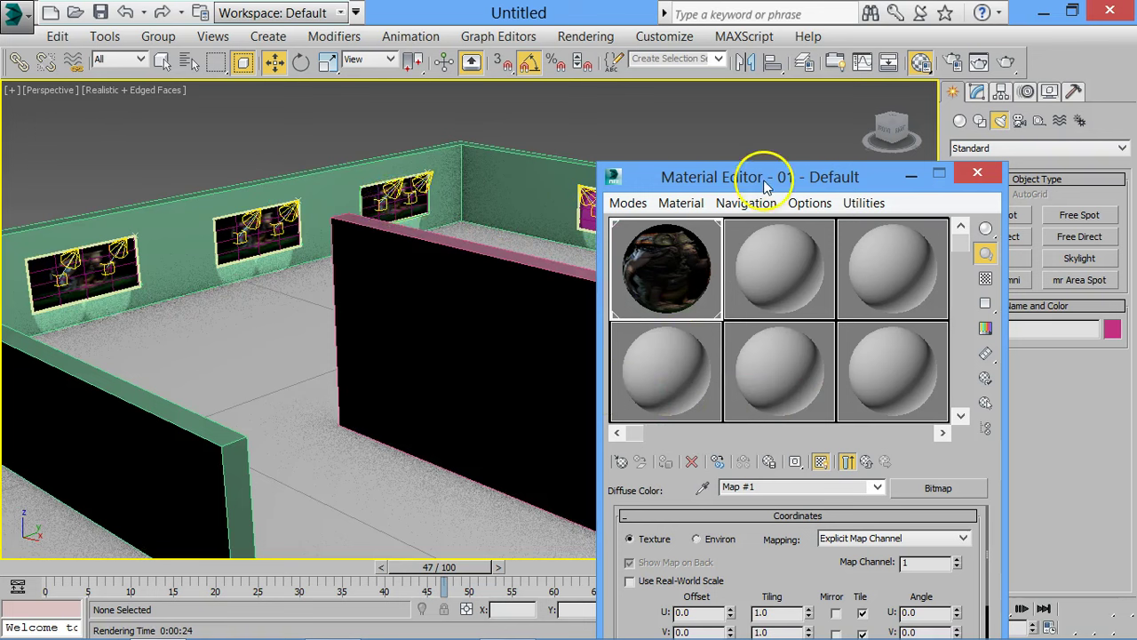
drag(755, 185, 331, 244)
drag(247, 327, 622, 223)
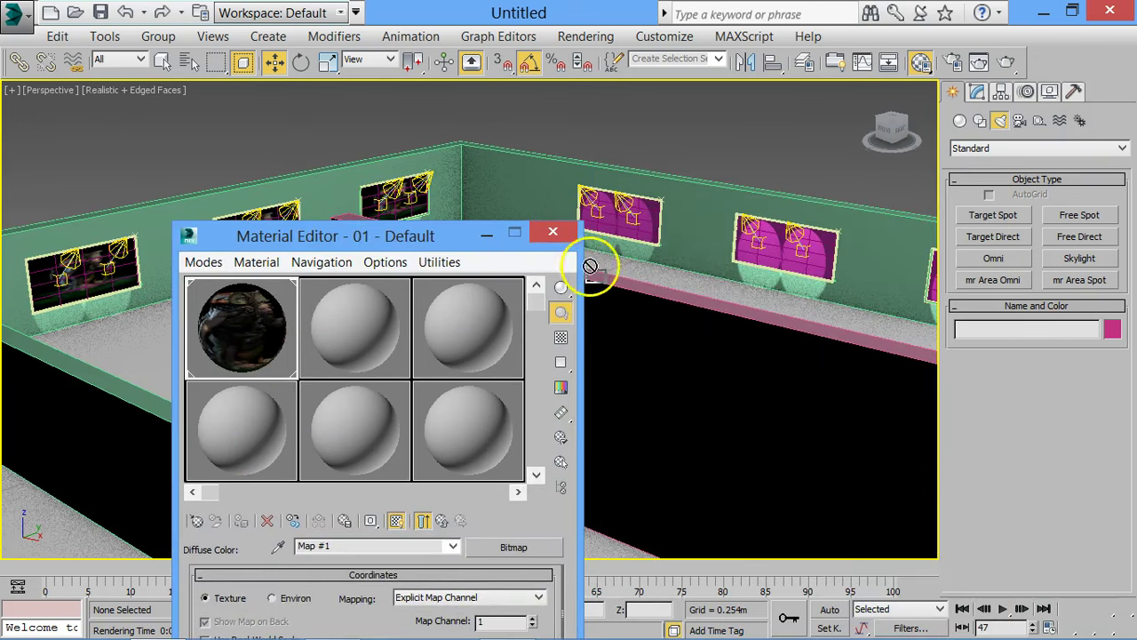
drag(242, 321, 755, 245)
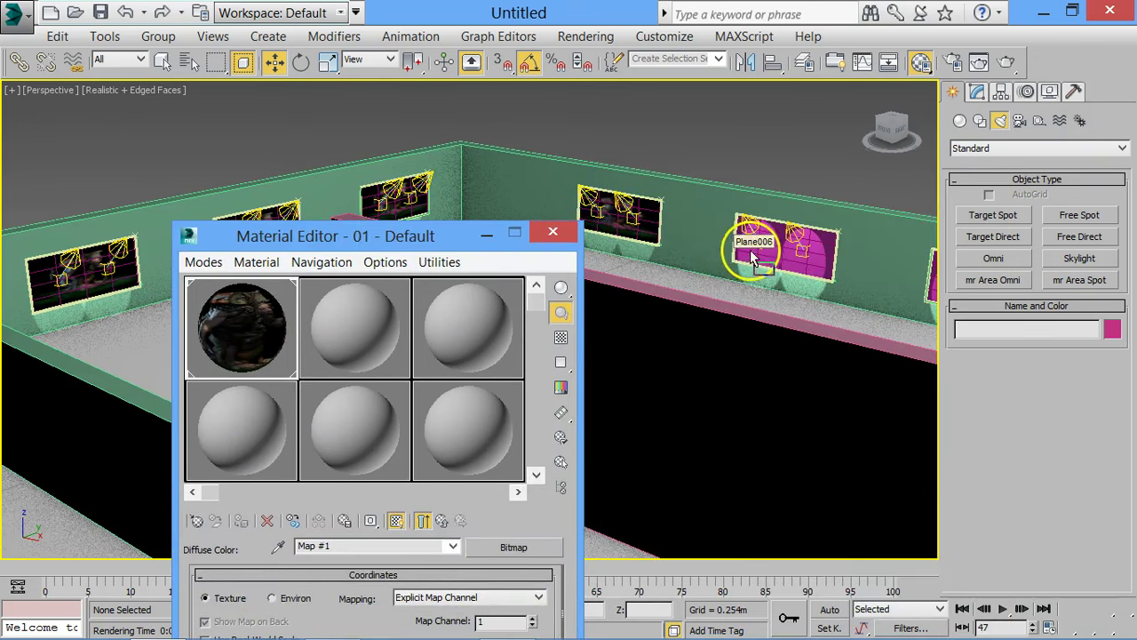
drag(211, 330, 932, 293)
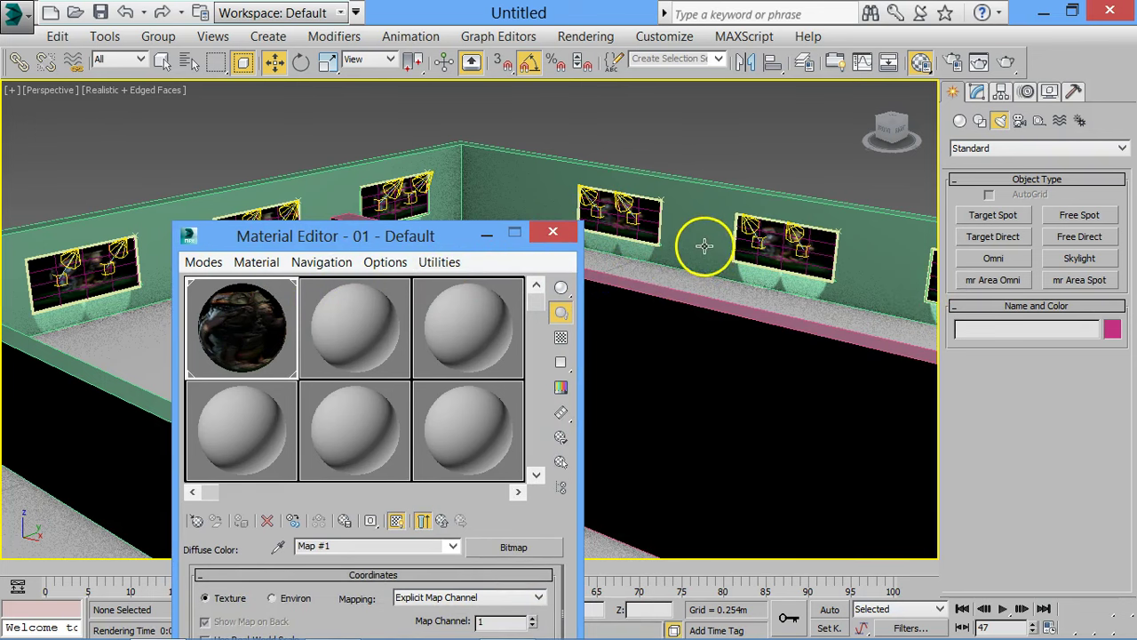
Close the Material Editor, return to four views, then place, move and delete a test Free camera.
click(557, 235)
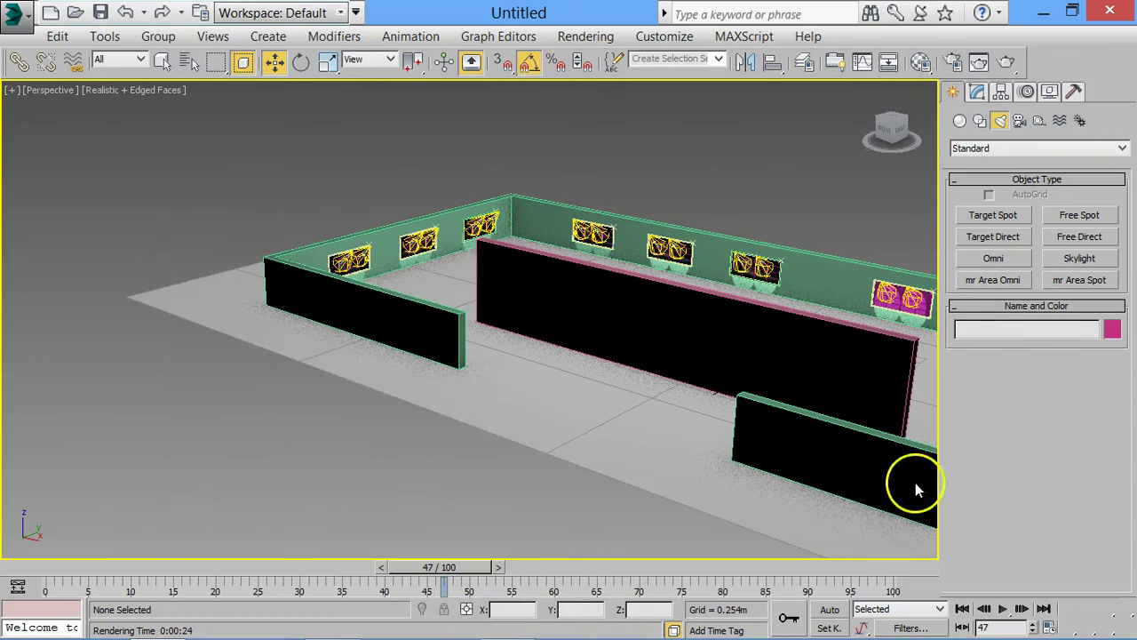
key(alt+w)
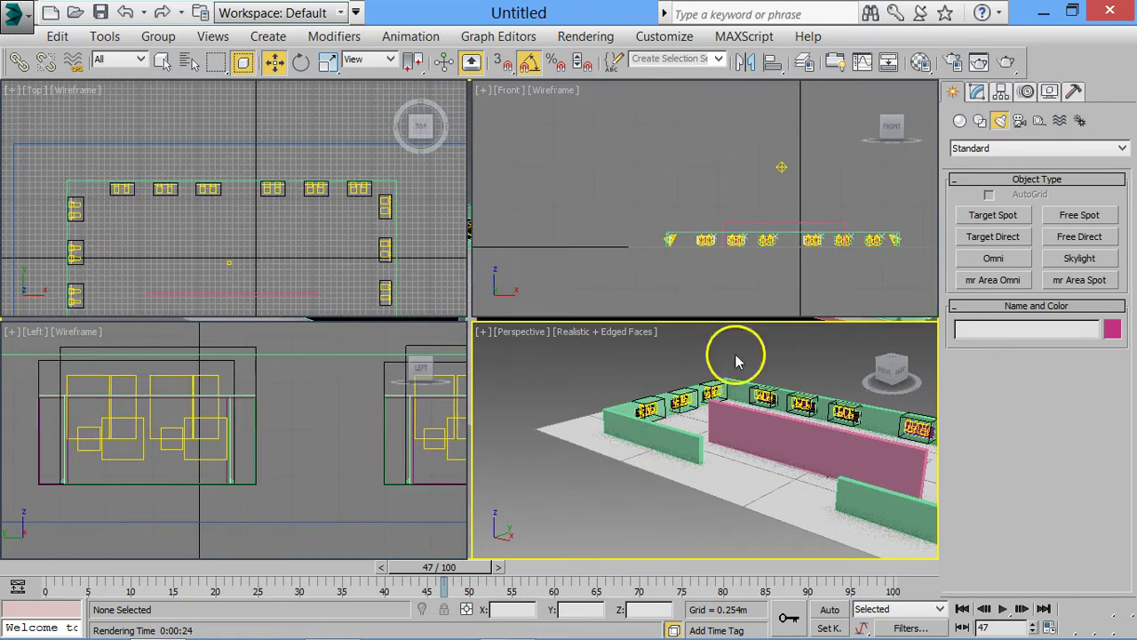
click(1020, 121)
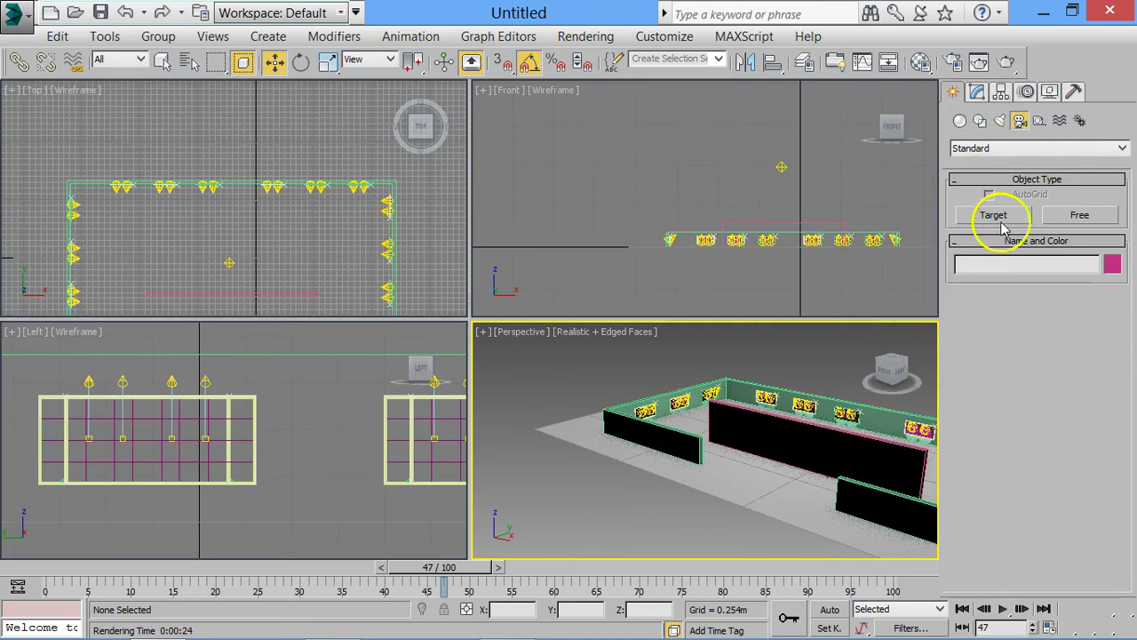
click(1079, 216)
click(590, 180)
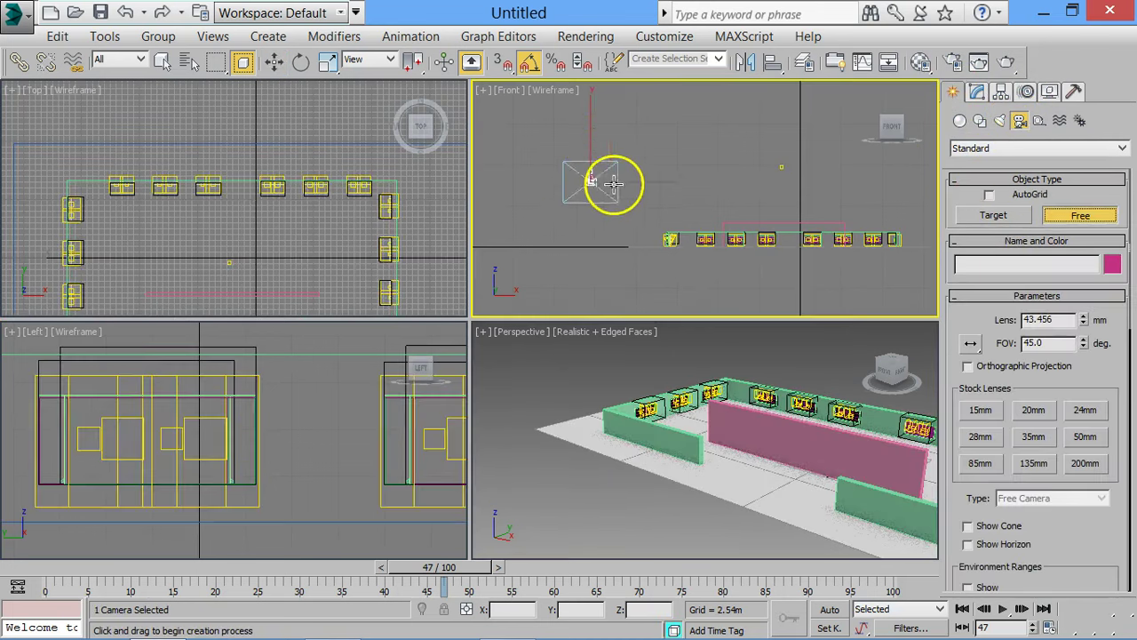
key(w)
mouse_move(604, 190)
mouse_down()
mouse_move(666, 118)
mouse_move(627, 194)
mouse_up()
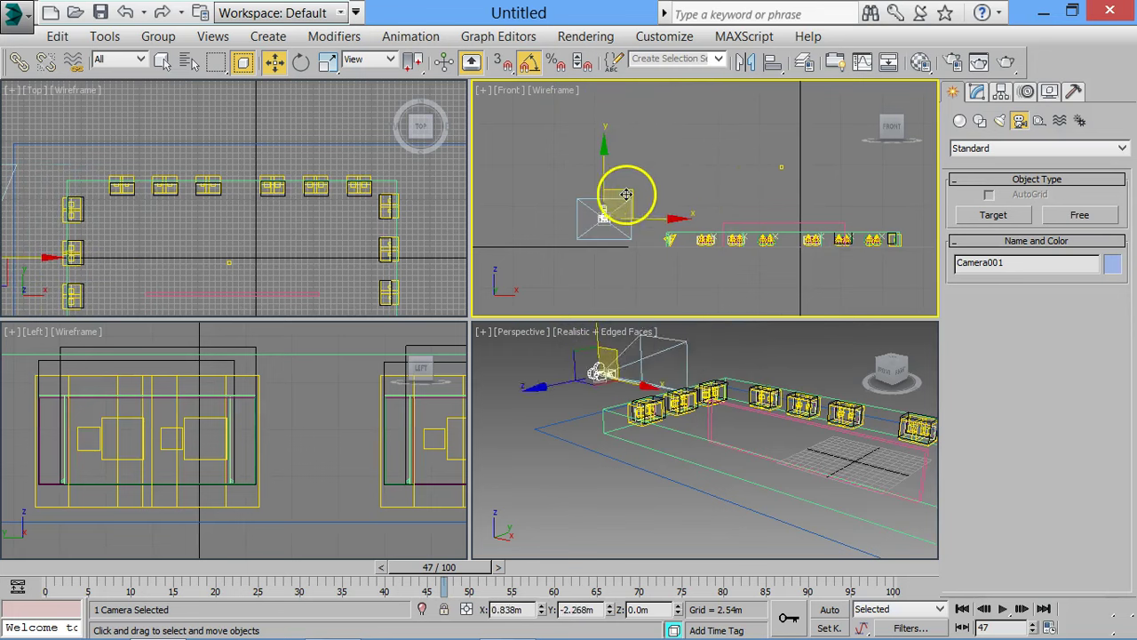
key(Delete)
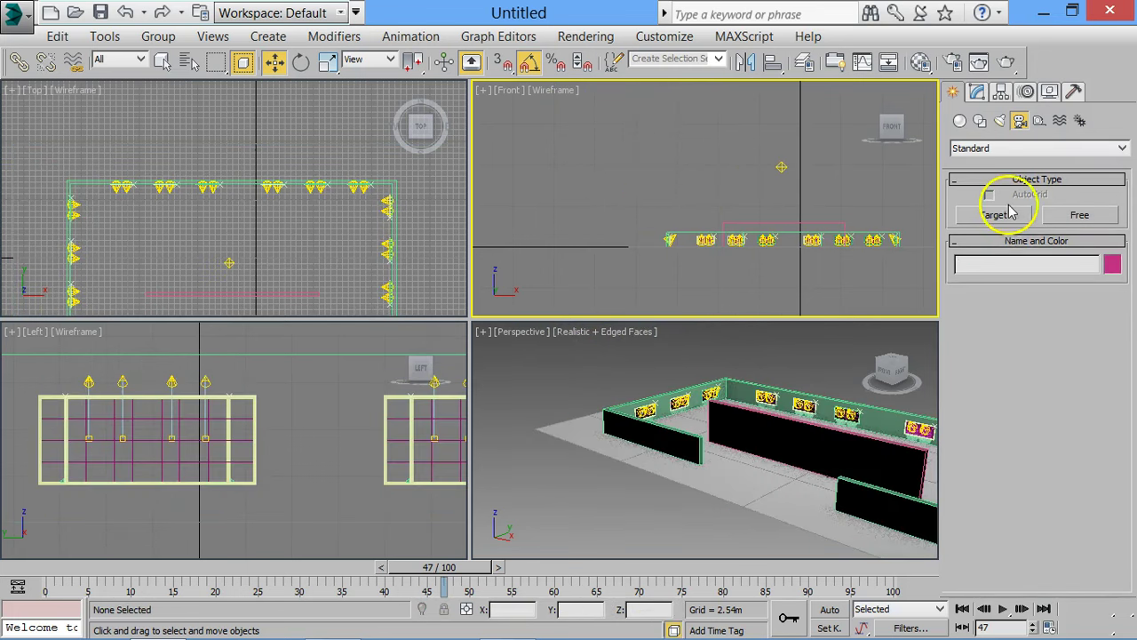
Create target camera Camera001 aimed left in Front view and adjust its target's height.
click(1007, 215)
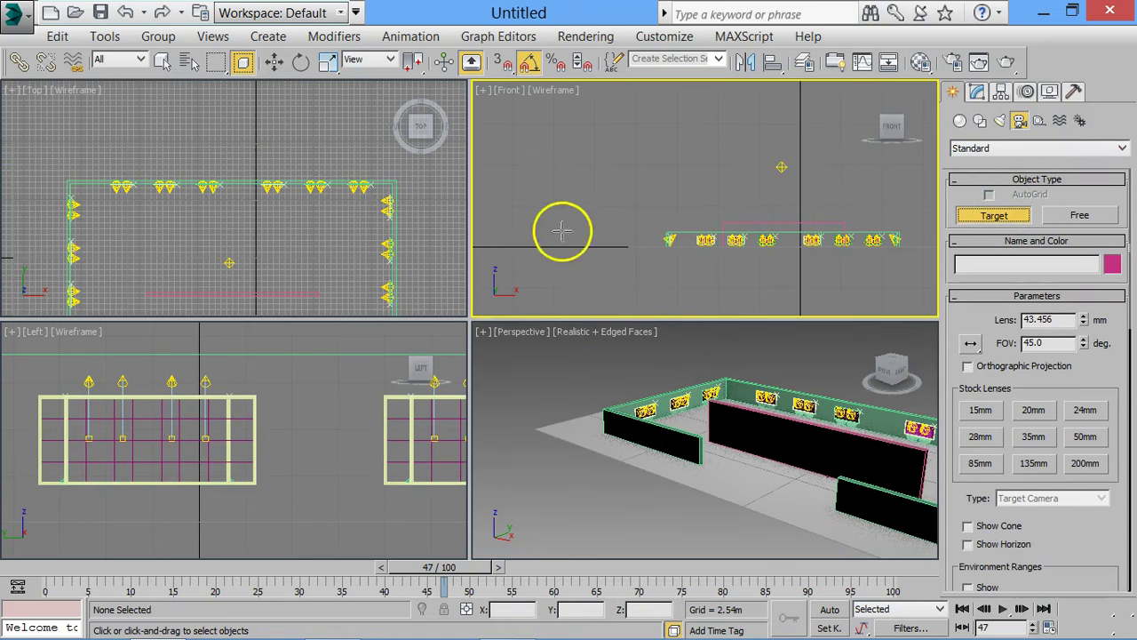
mouse_move(730, 178)
mouse_down()
mouse_move(664, 186)
mouse_move(566, 243)
mouse_up()
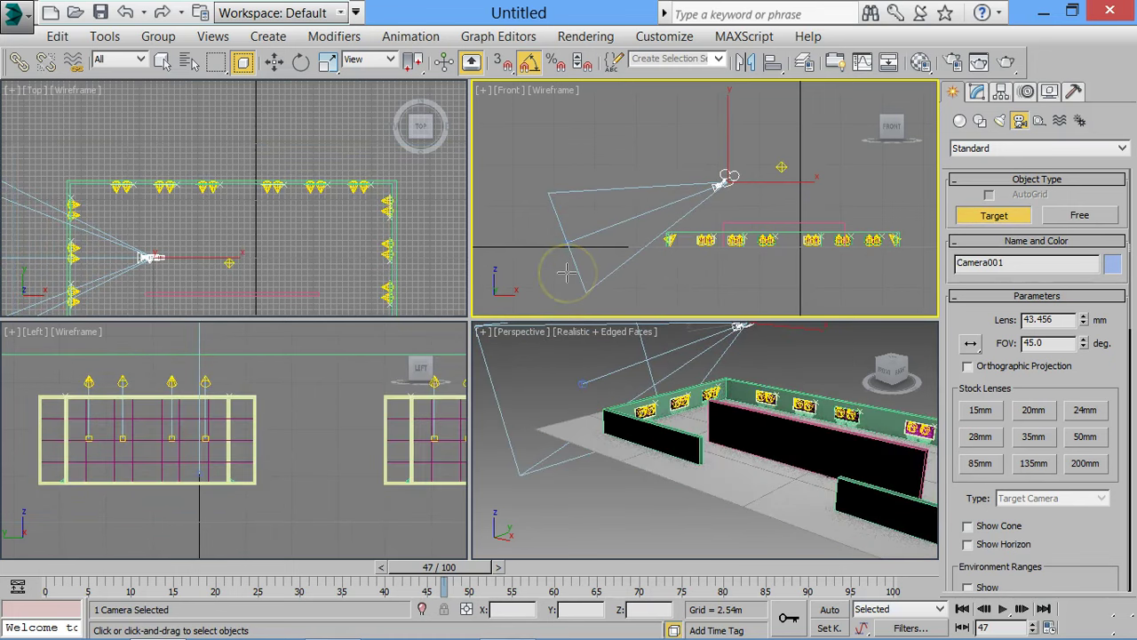
key(w)
click(565, 242)
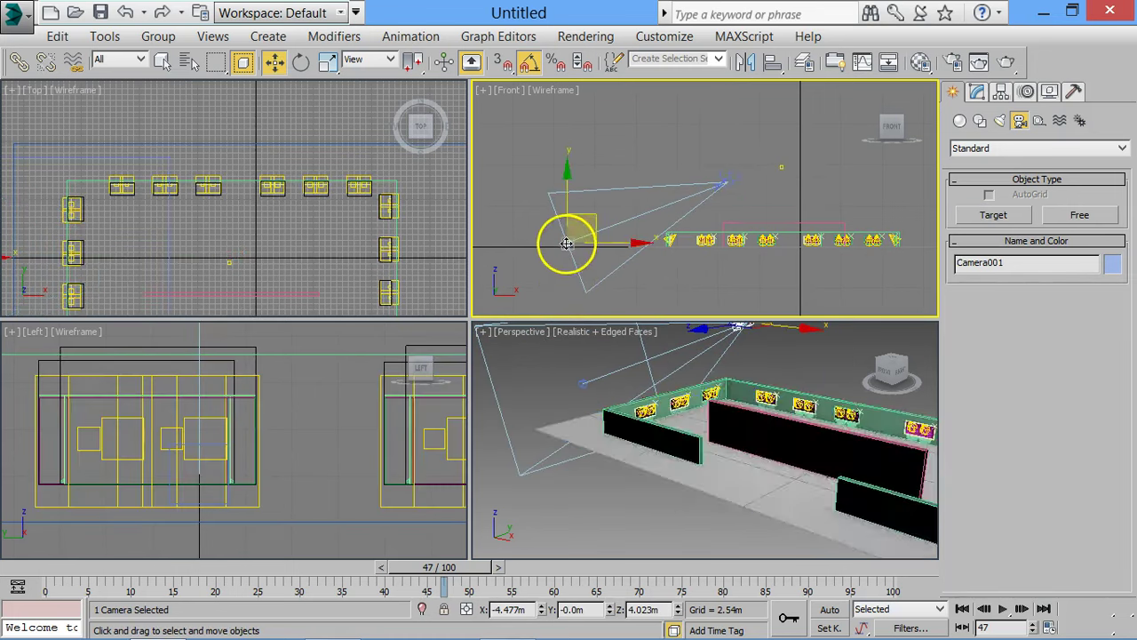
mouse_move(567, 173)
mouse_down()
mouse_move(571, 127)
mouse_move(567, 188)
mouse_up()
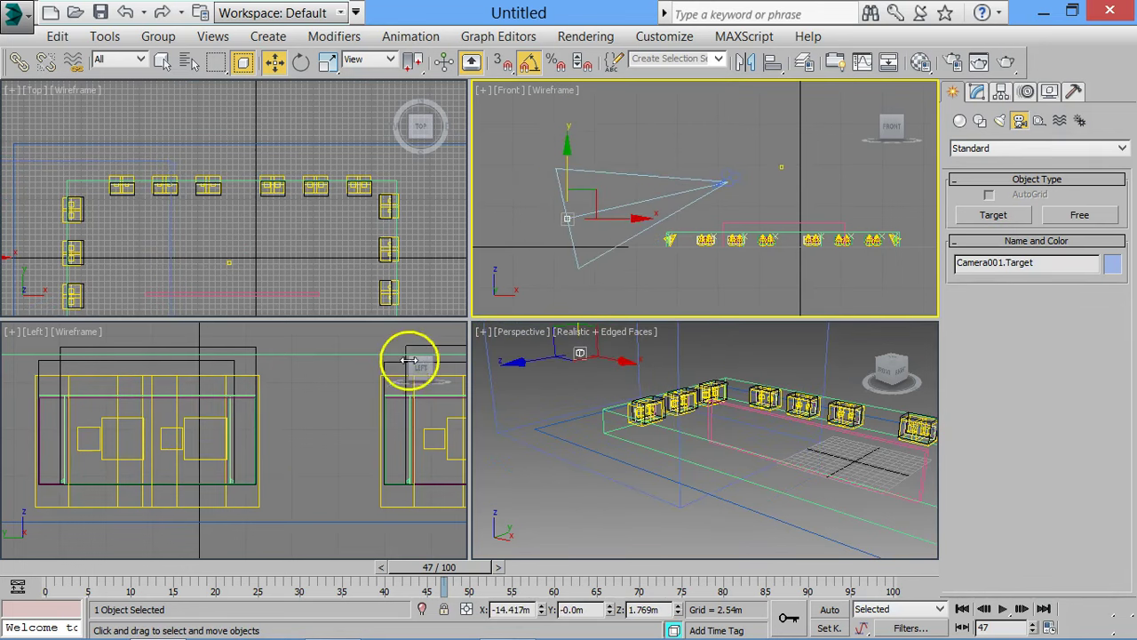
Switch the Left view to look through Camera001 and slide the camera right along X.
click(335, 393)
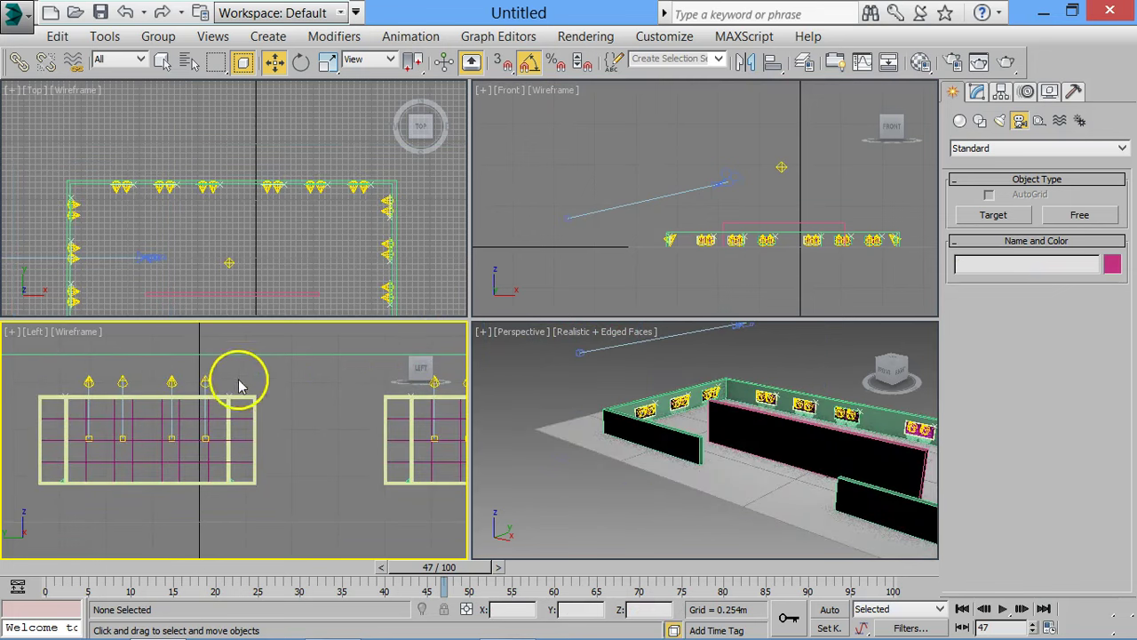
key(c)
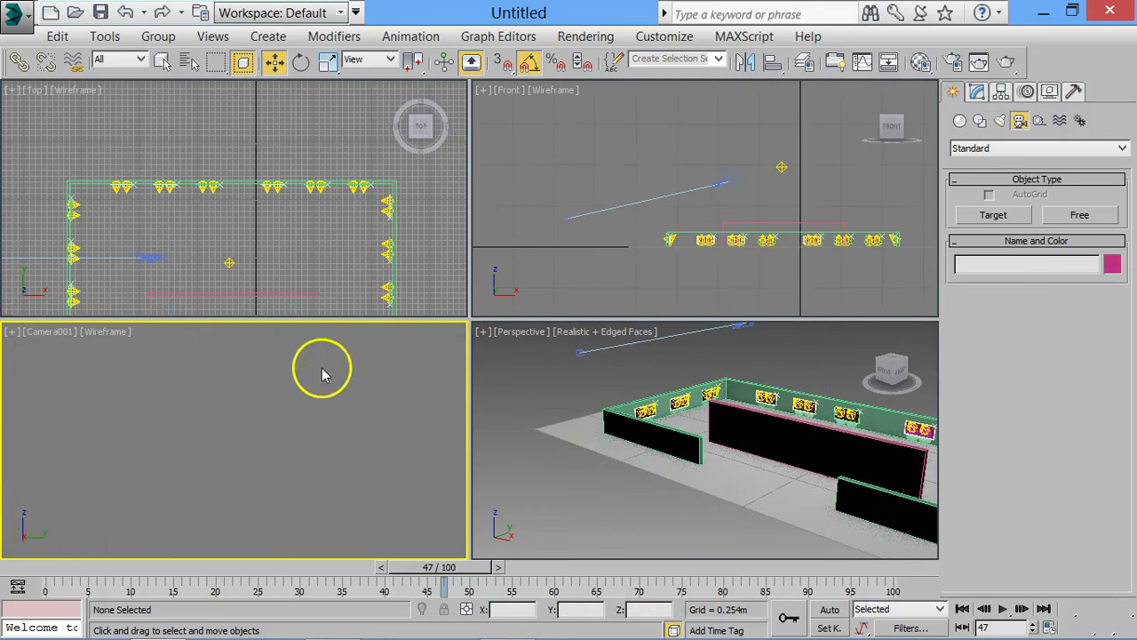
drag(567, 216, 716, 220)
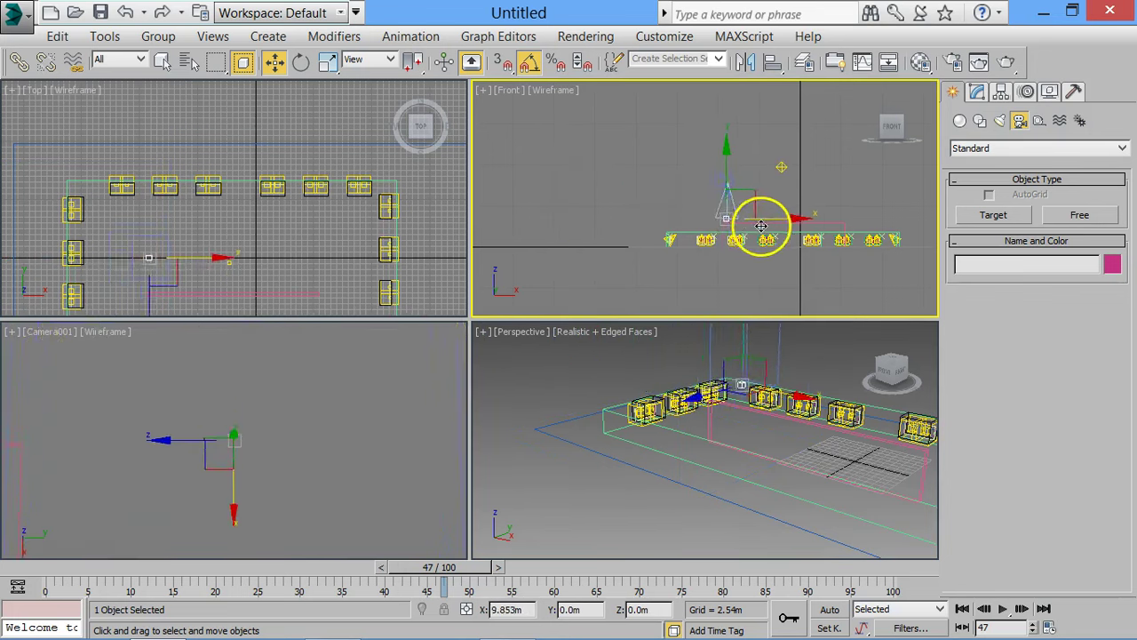
mouse_move(716, 219)
mouse_down()
mouse_move(835, 227)
mouse_move(762, 223)
mouse_move(830, 233)
mouse_move(756, 210)
mouse_move(728, 176)
mouse_move(723, 206)
mouse_move(733, 192)
mouse_move(797, 218)
mouse_up()
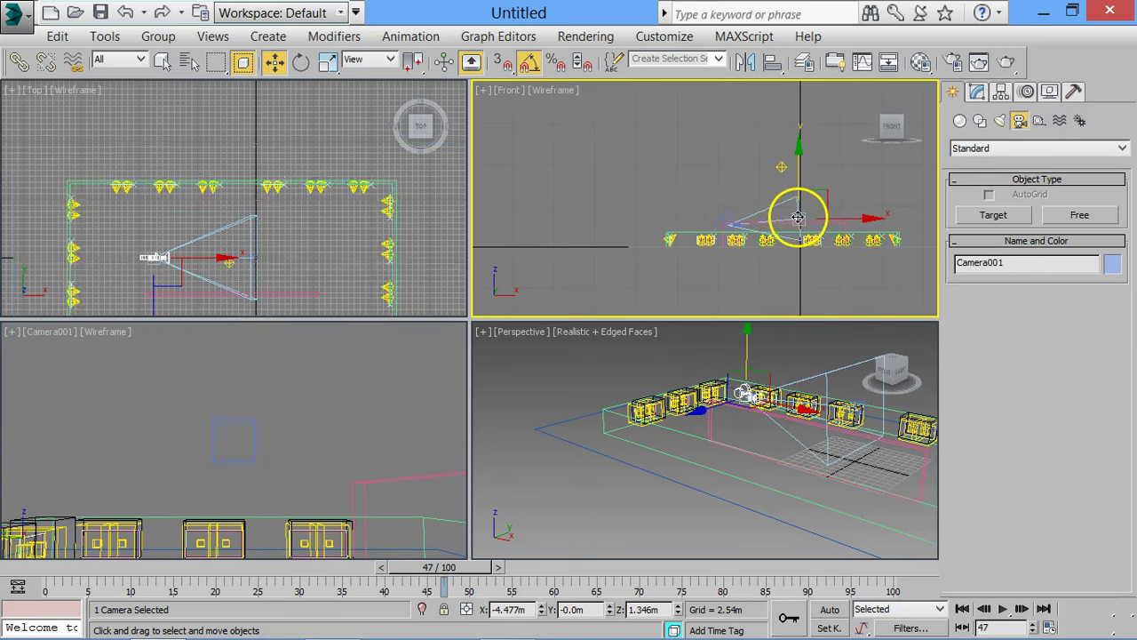
click(798, 217)
Replace the target camera with a Free camera placed in Front view and moved toward the room's front.
key(Delete)
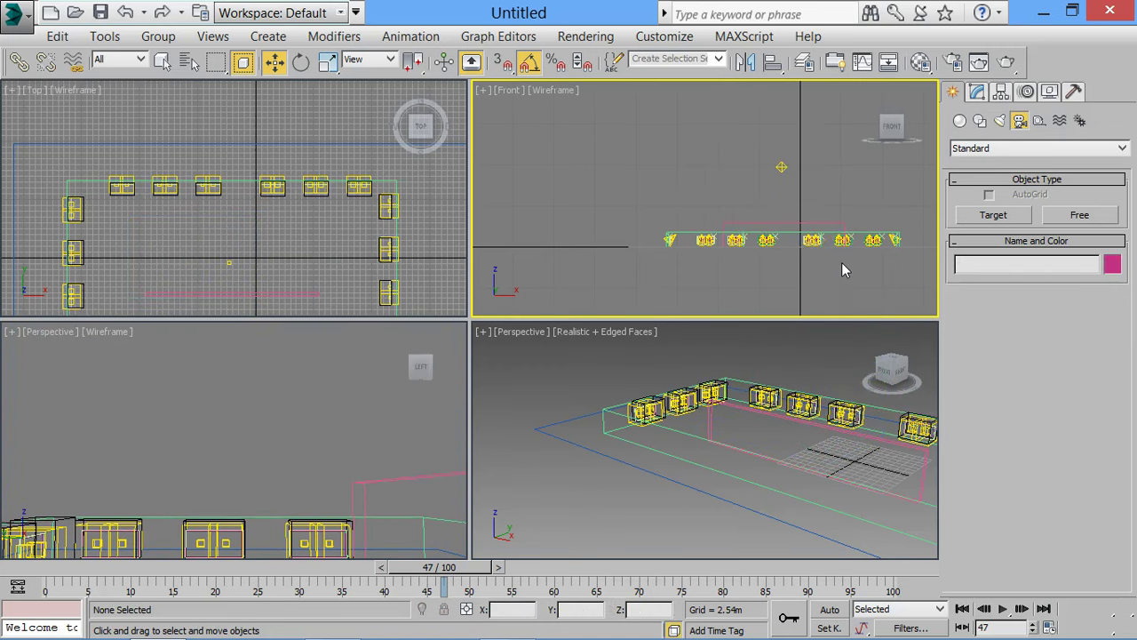
click(1092, 219)
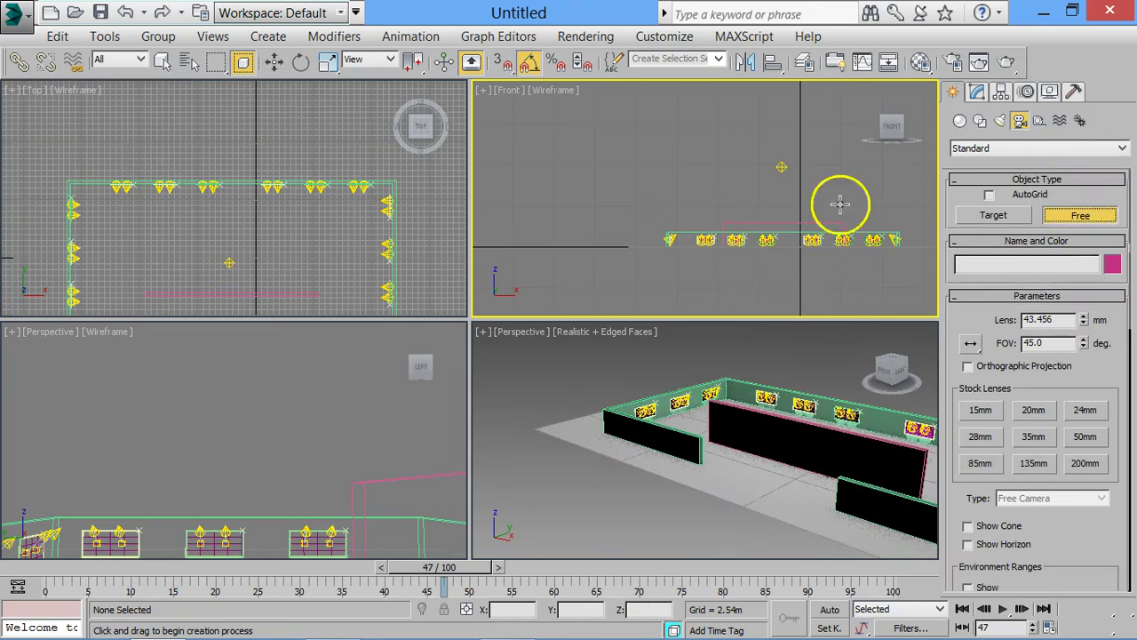
click(784, 236)
scroll(248, 254, down, 3)
scroll(238, 252, down, 2)
middle_drag(237, 251, 233, 186)
scroll(234, 183, up, 4)
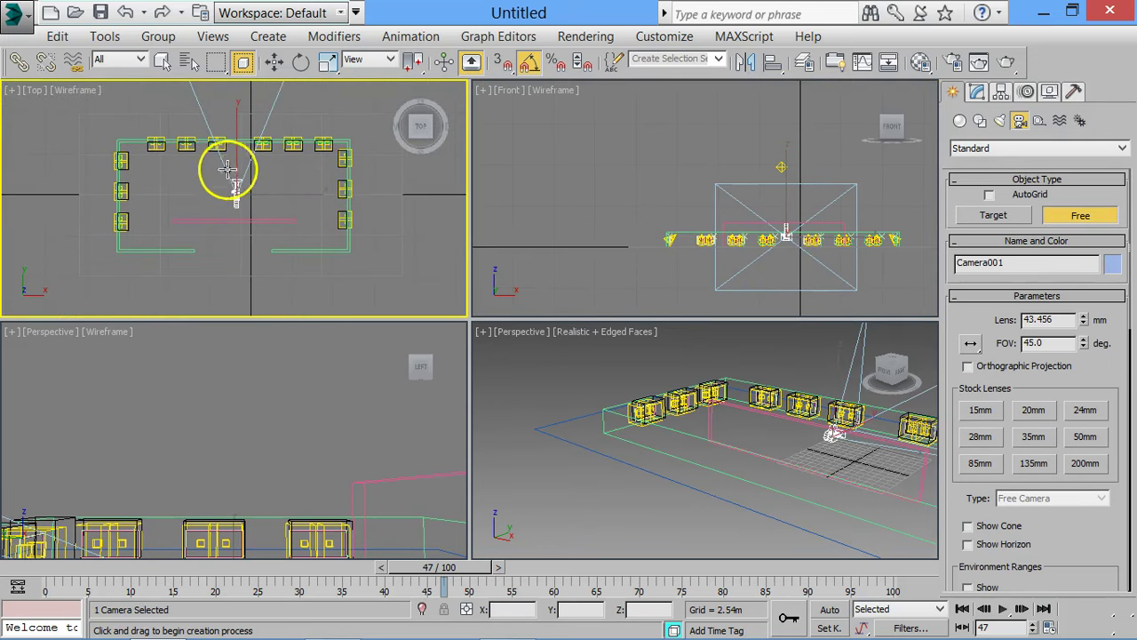
key(w)
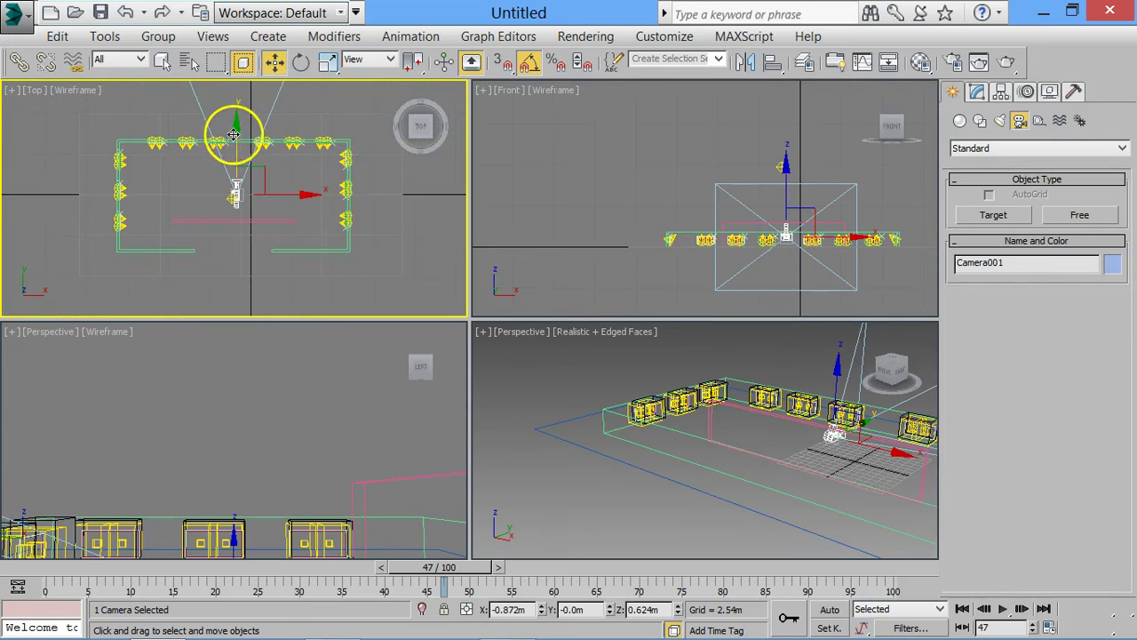
drag(236, 158, 235, 189)
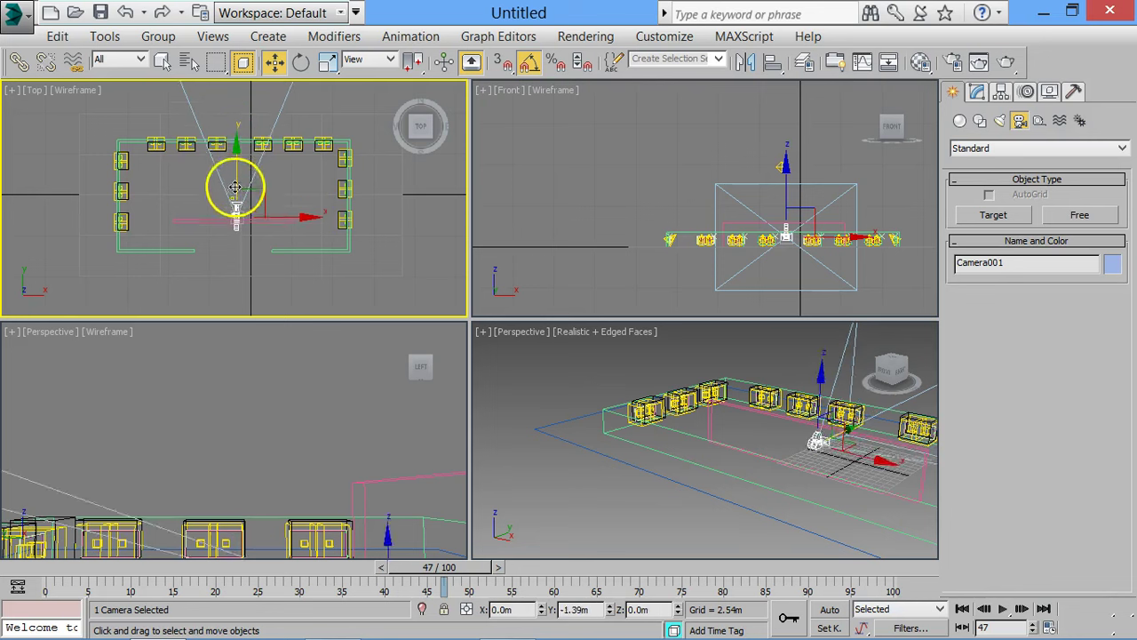
Shade the Top view and move the camera back to about -7 m Y and 0.62 m up.
click(96, 332)
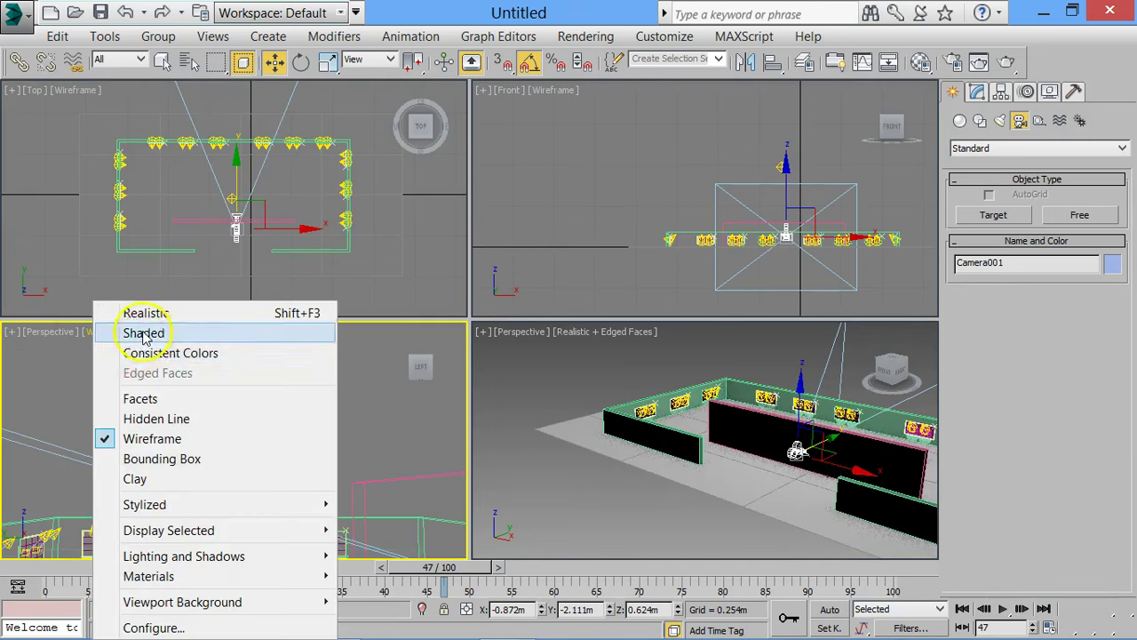
click(144, 332)
drag(236, 178, 236, 297)
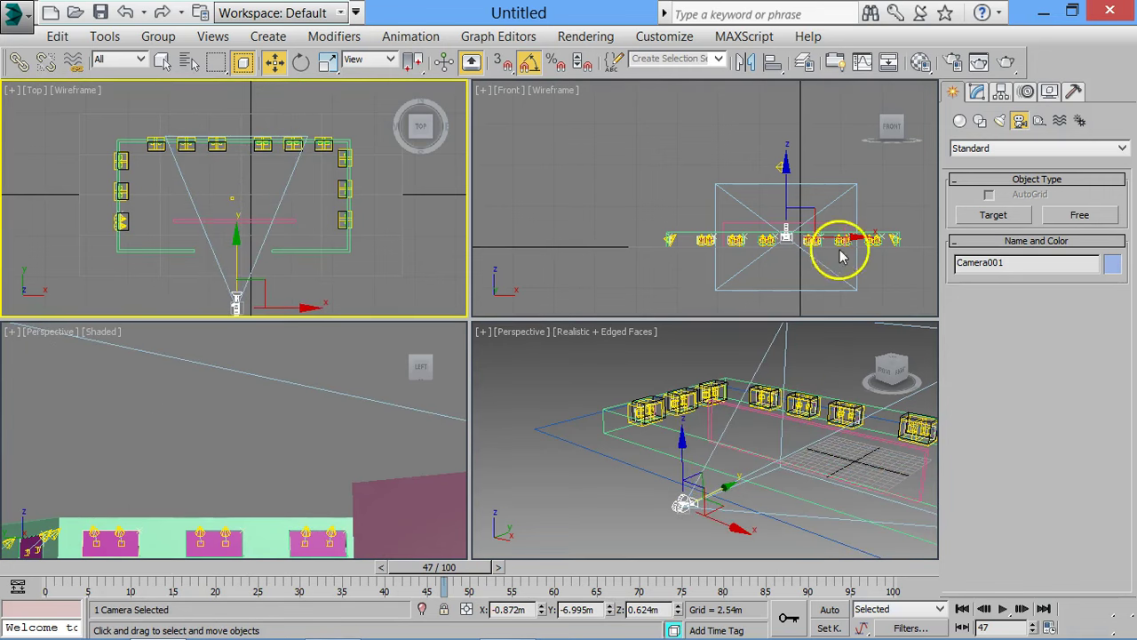
click(795, 204)
drag(793, 182, 790, 192)
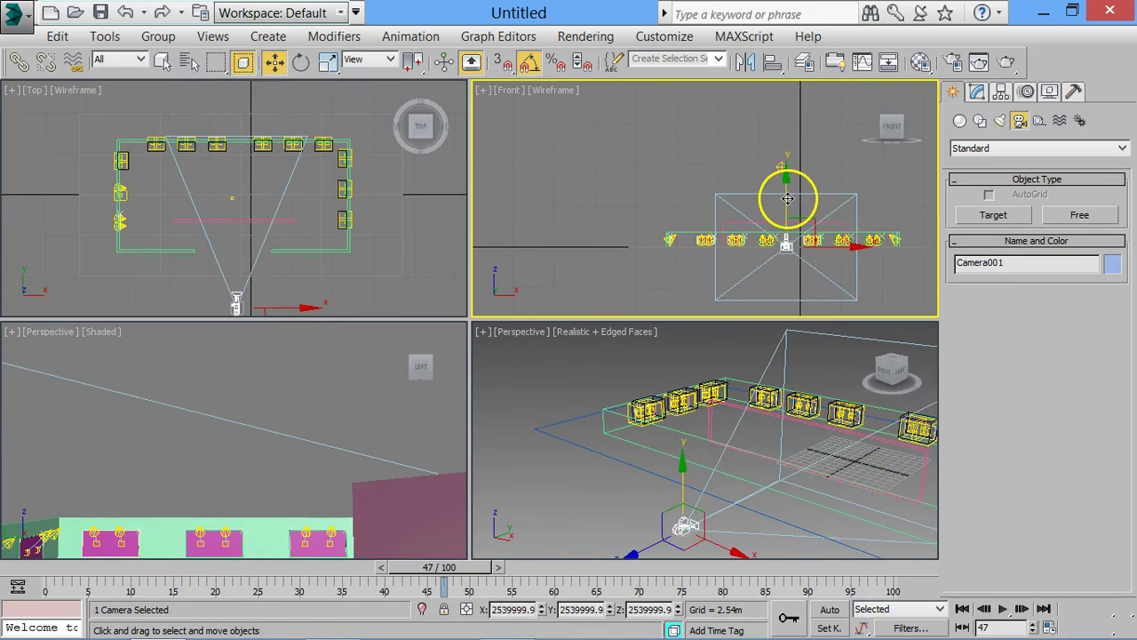
click(296, 384)
Pull Camera001 back and up (about -11.65 m on Y, 0.492 m high) to frame the pink partition.
key(c)
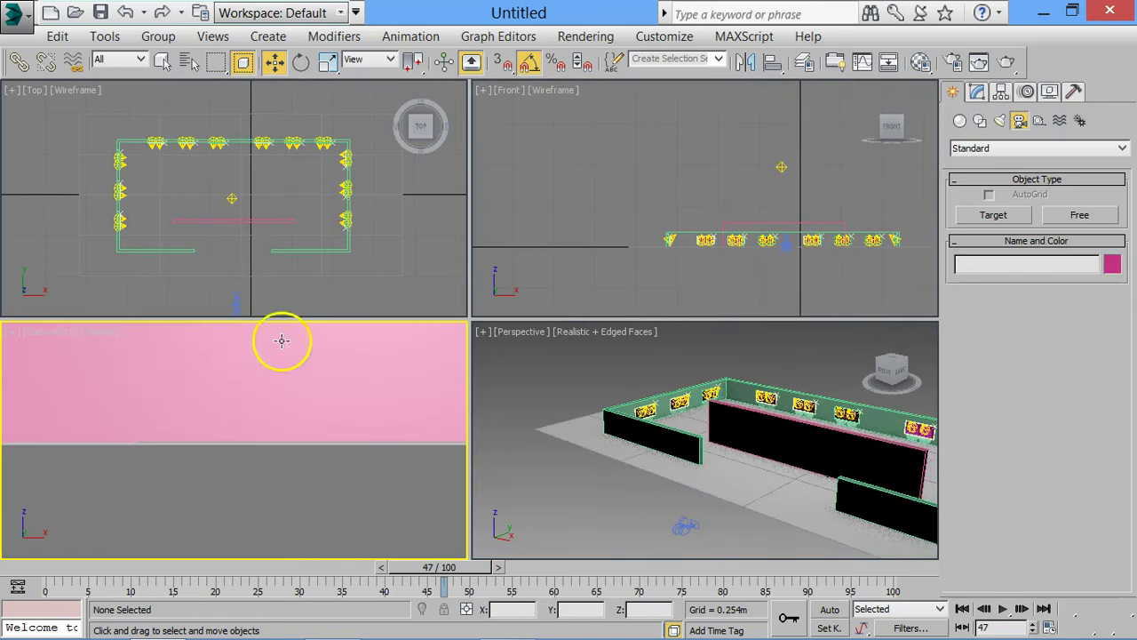
click(236, 300)
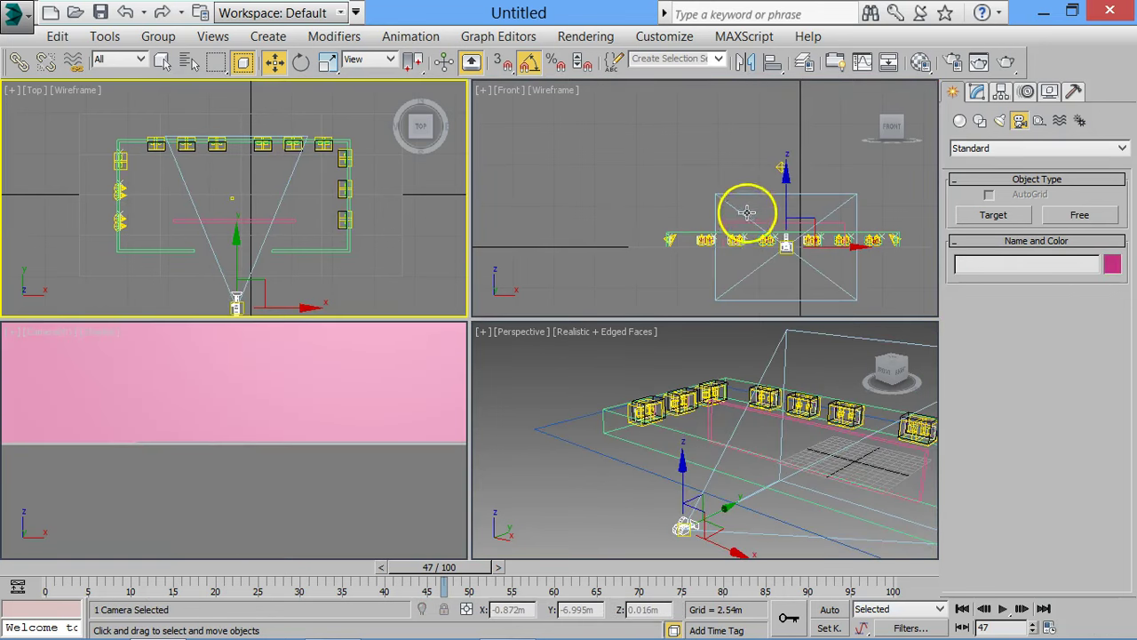
click(786, 195)
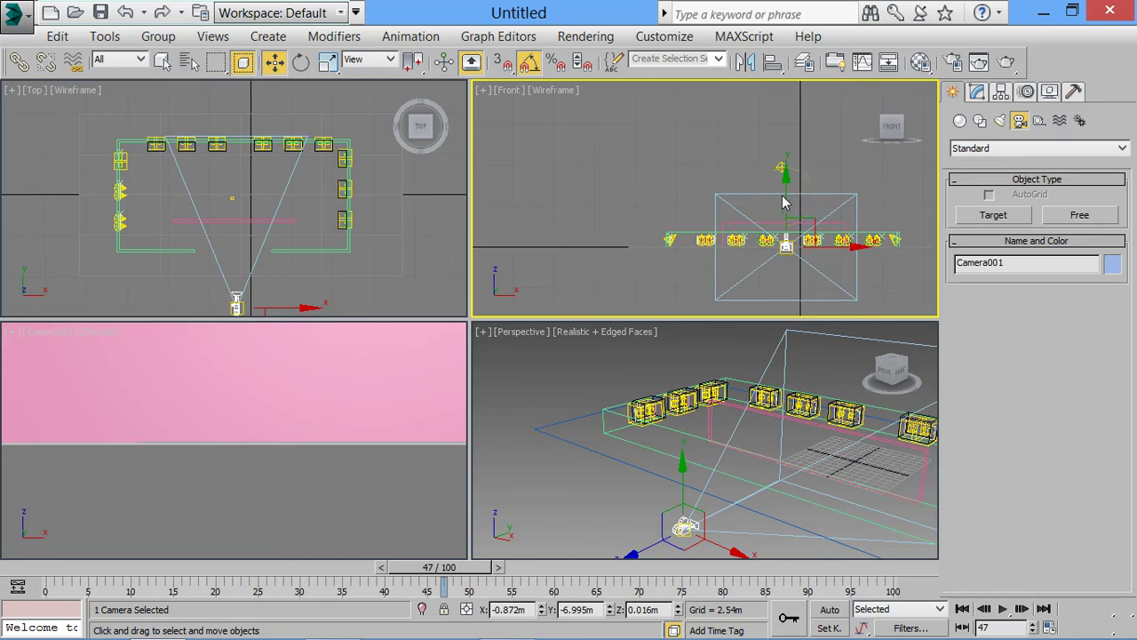
drag(781, 195, 787, 190)
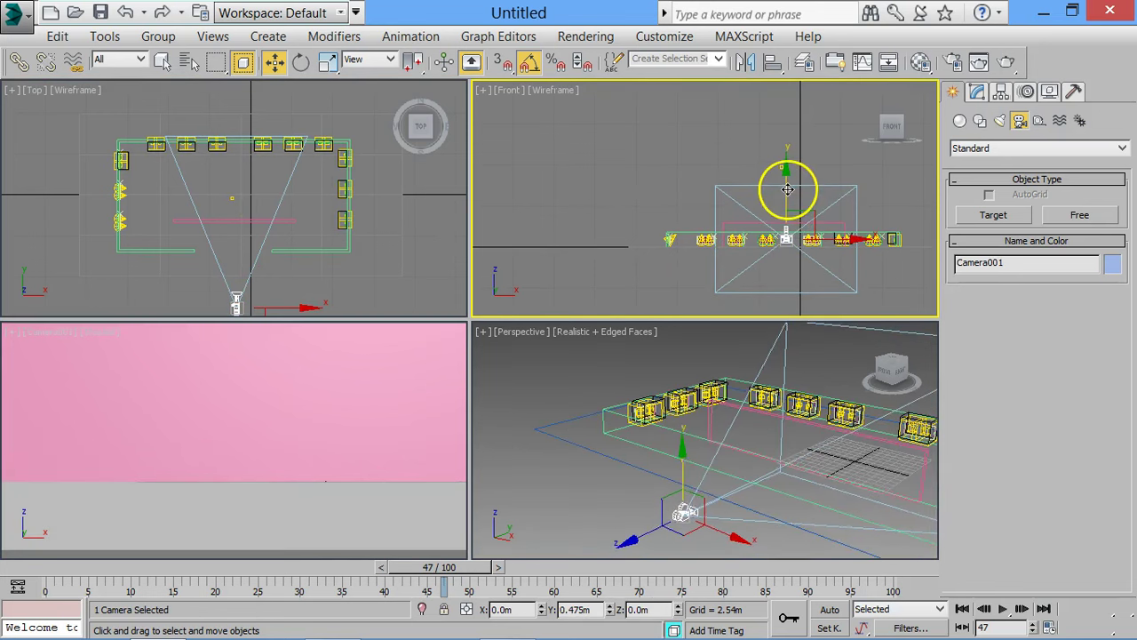
click(242, 281)
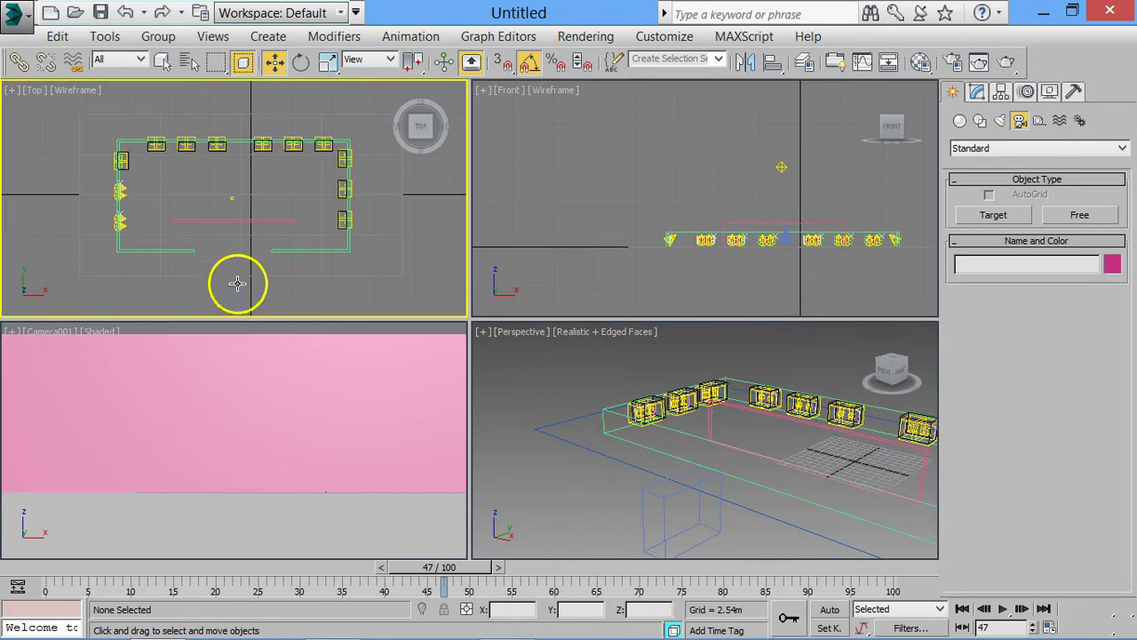
click(238, 293)
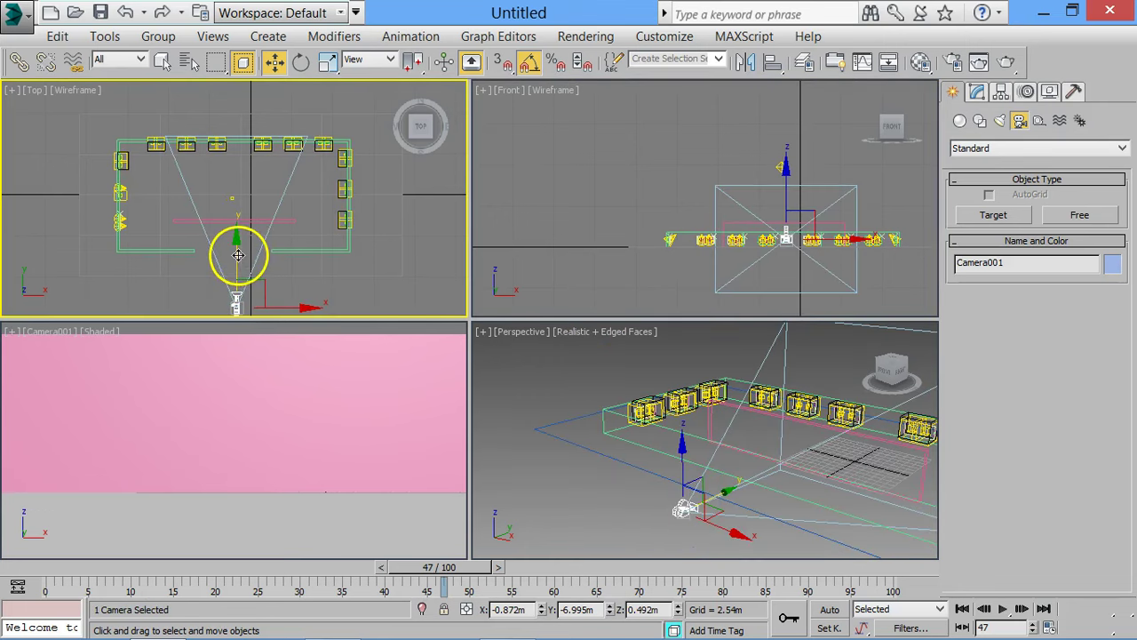
drag(238, 255, 255, 305)
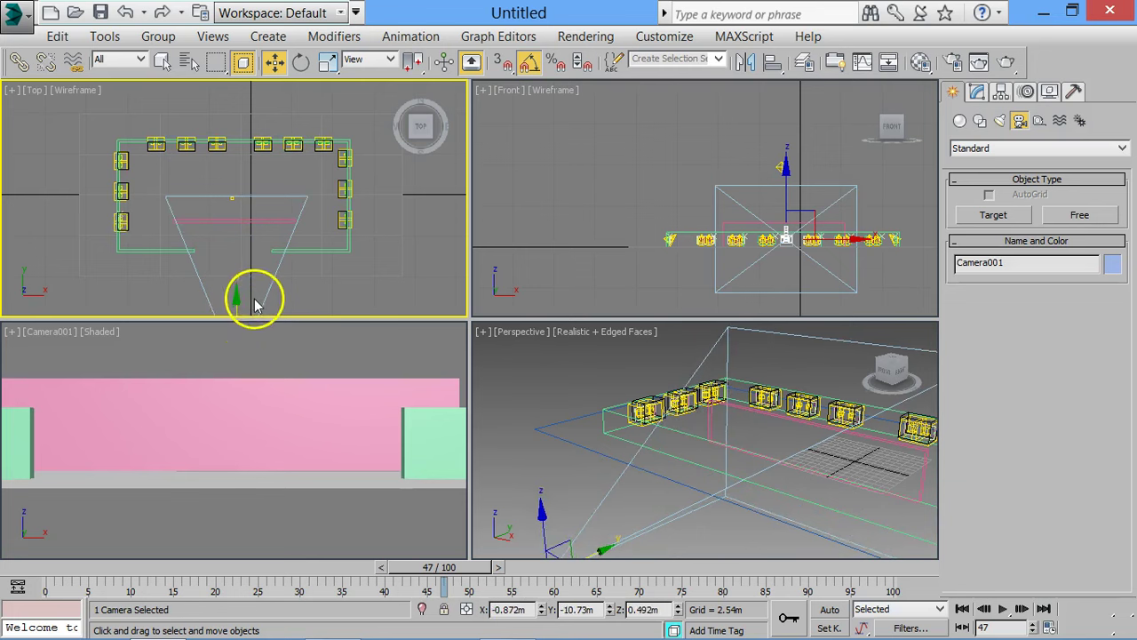
scroll(258, 300, down, 2)
mouse_move(261, 280)
middle_down()
mouse_move(259, 237)
mouse_move(248, 241)
middle_up()
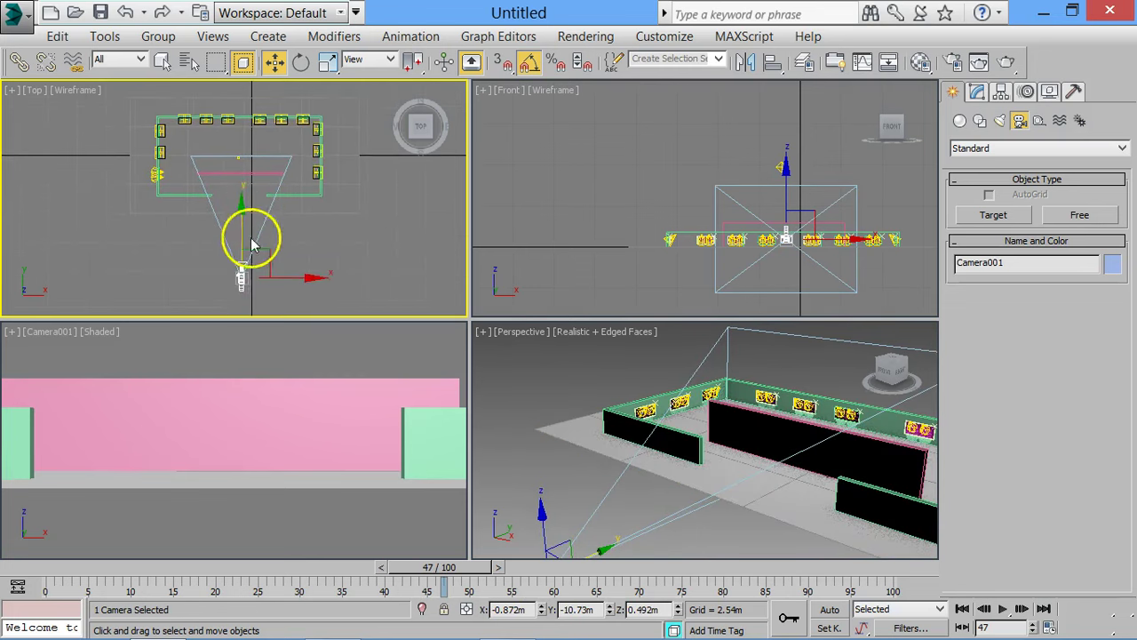
drag(284, 277, 275, 272)
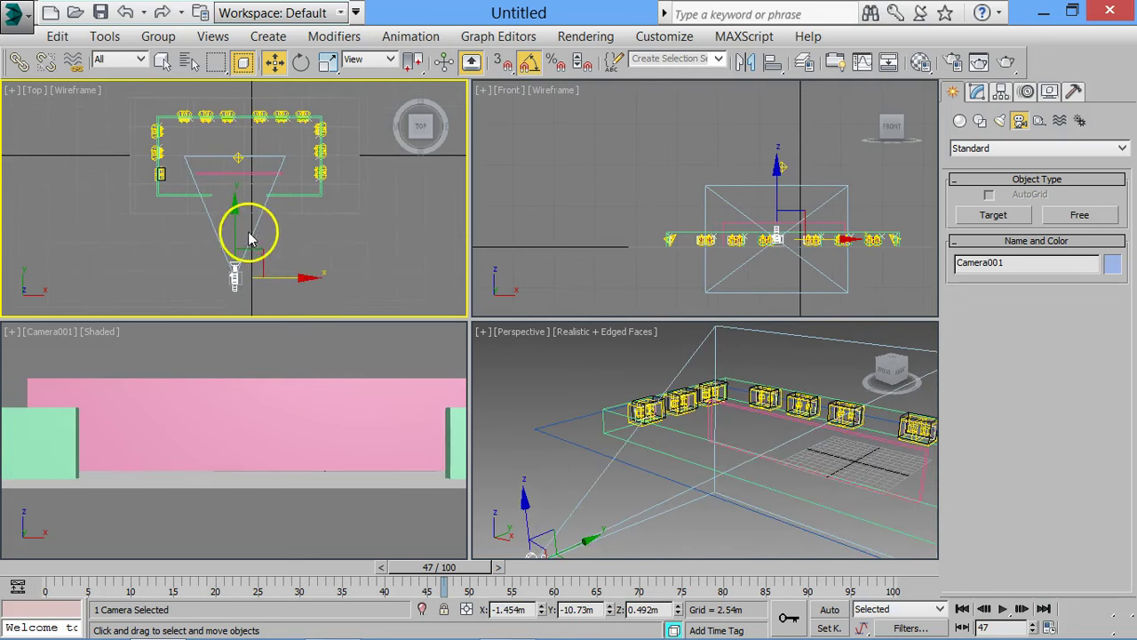
Select the pink partition wall Box001 and show the Standard Primitives under Create > Geometry.
click(165, 414)
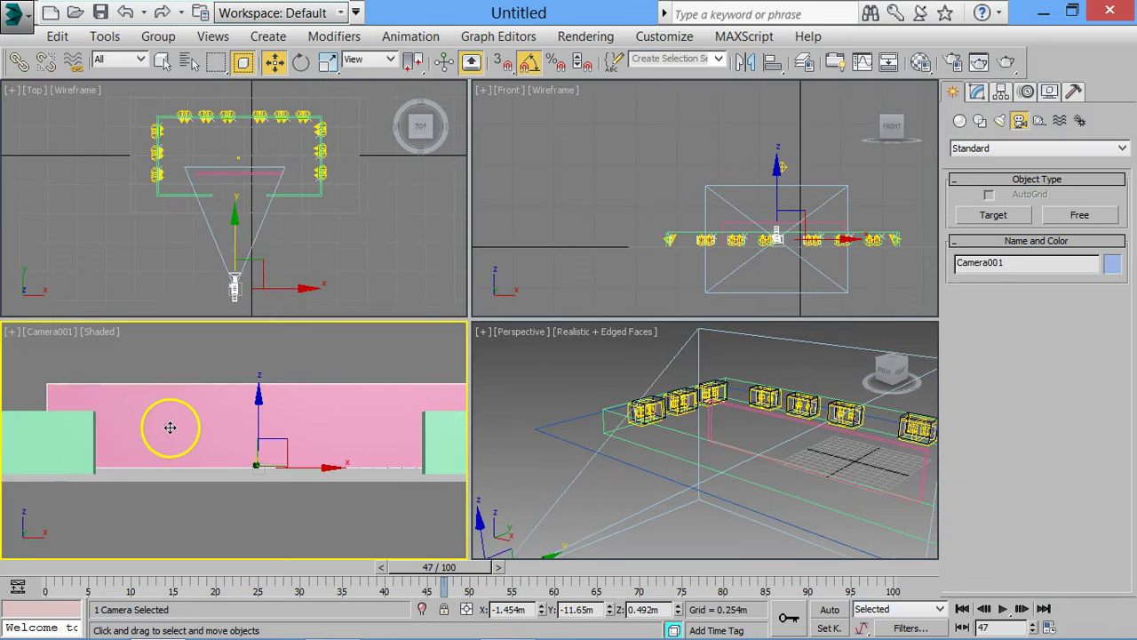
click(975, 91)
click(954, 92)
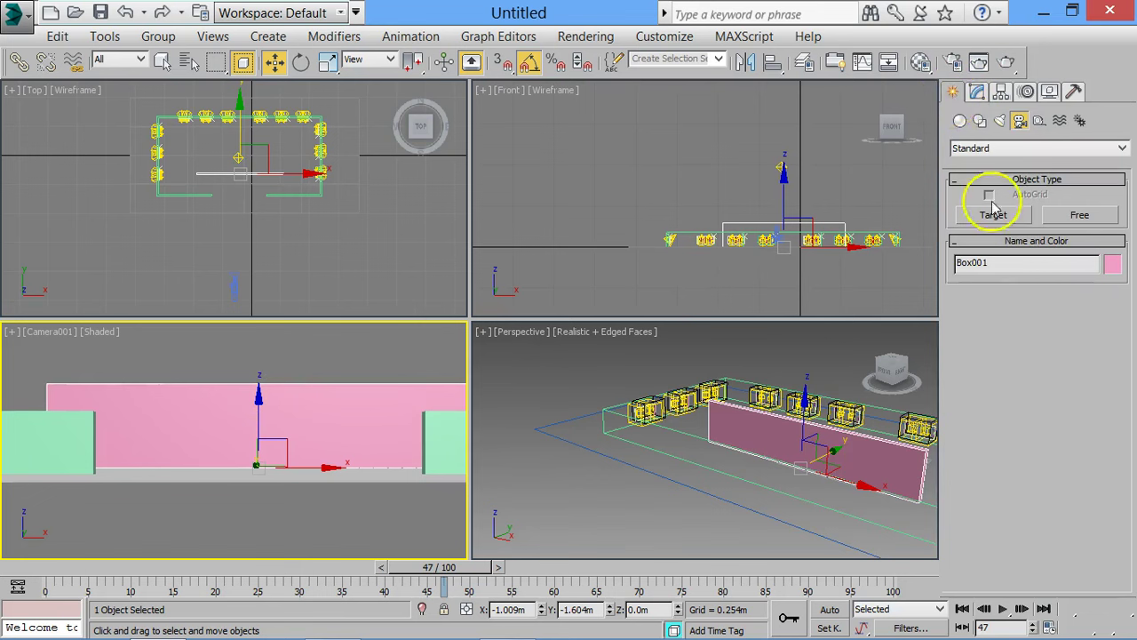
click(959, 120)
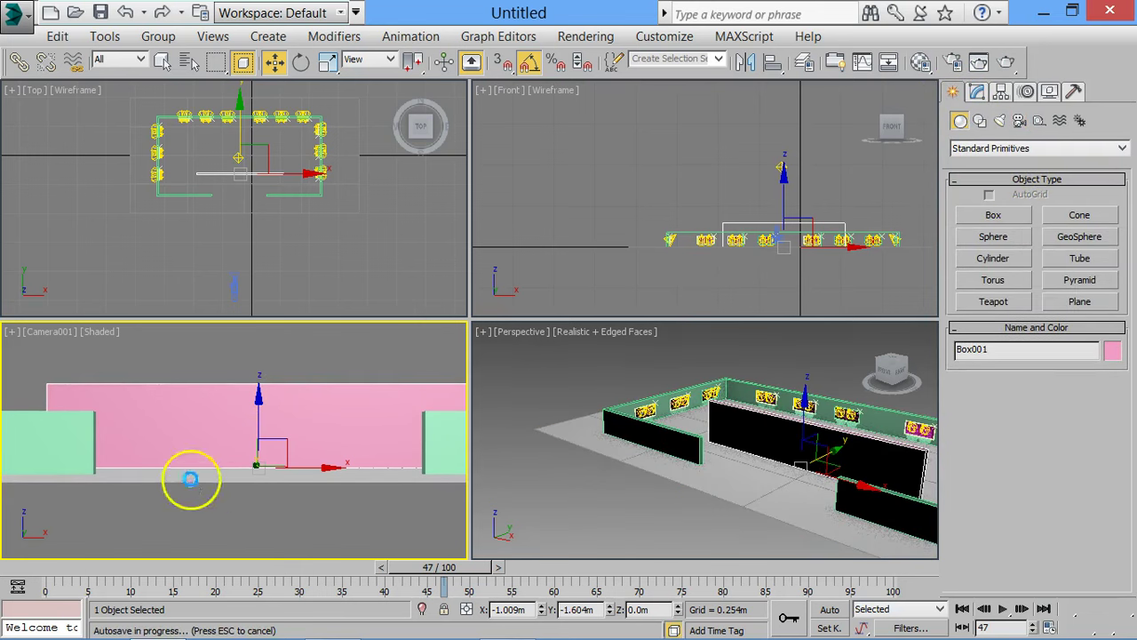
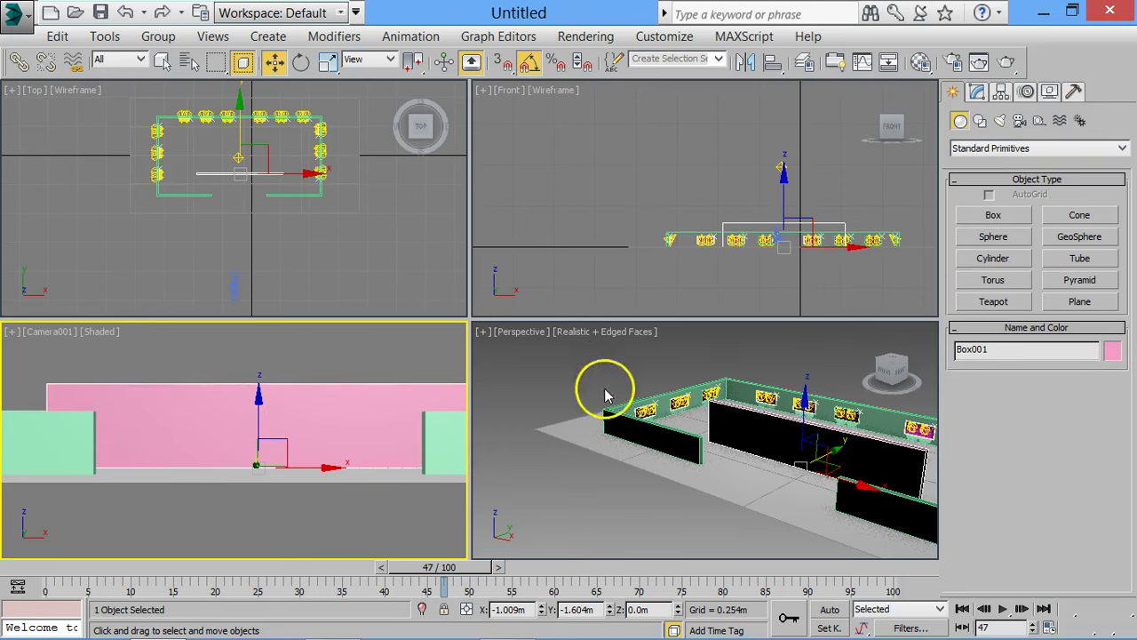
Select Camera001 at frame 20 with the Select and Move tool active.
click(233, 285)
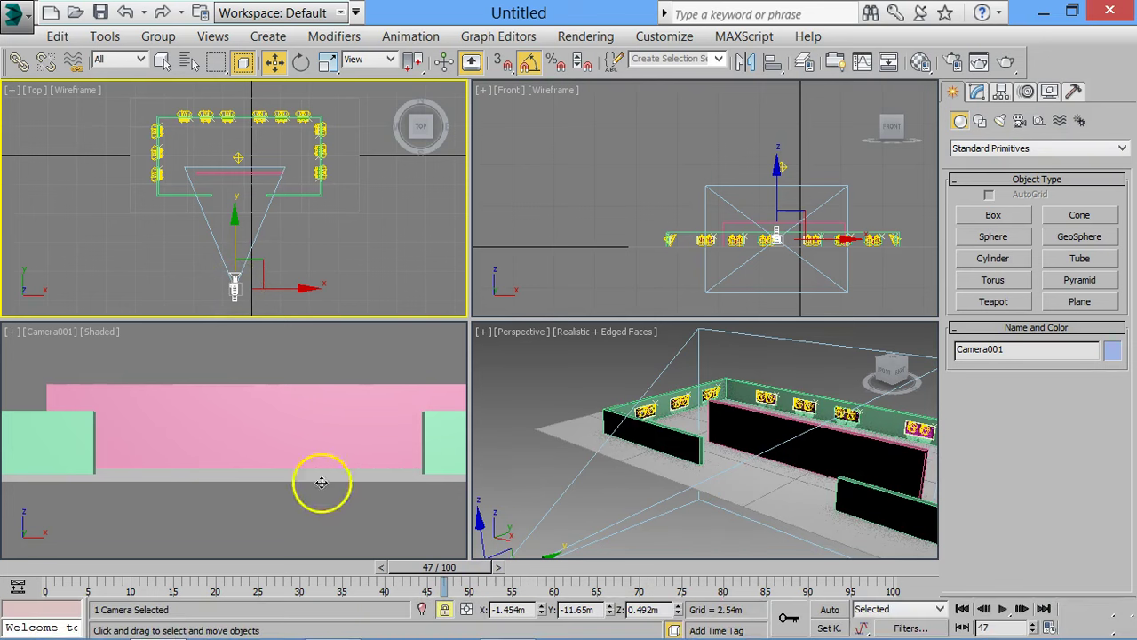
mouse_move(442, 567)
mouse_down()
mouse_move(15, 553)
mouse_move(213, 558)
mouse_up()
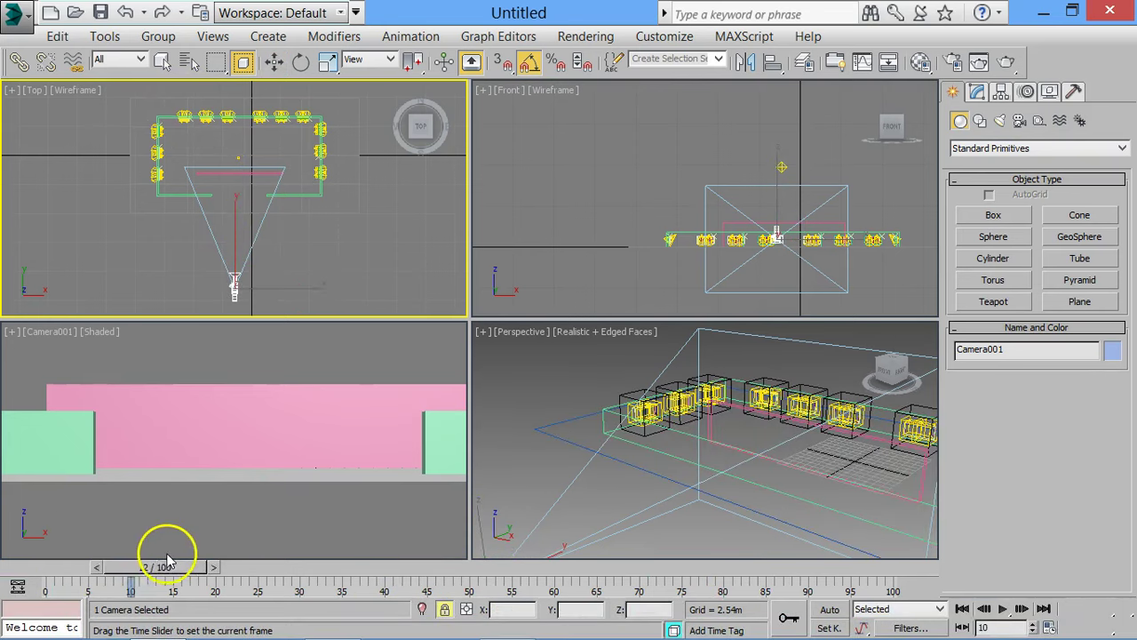
click(274, 61)
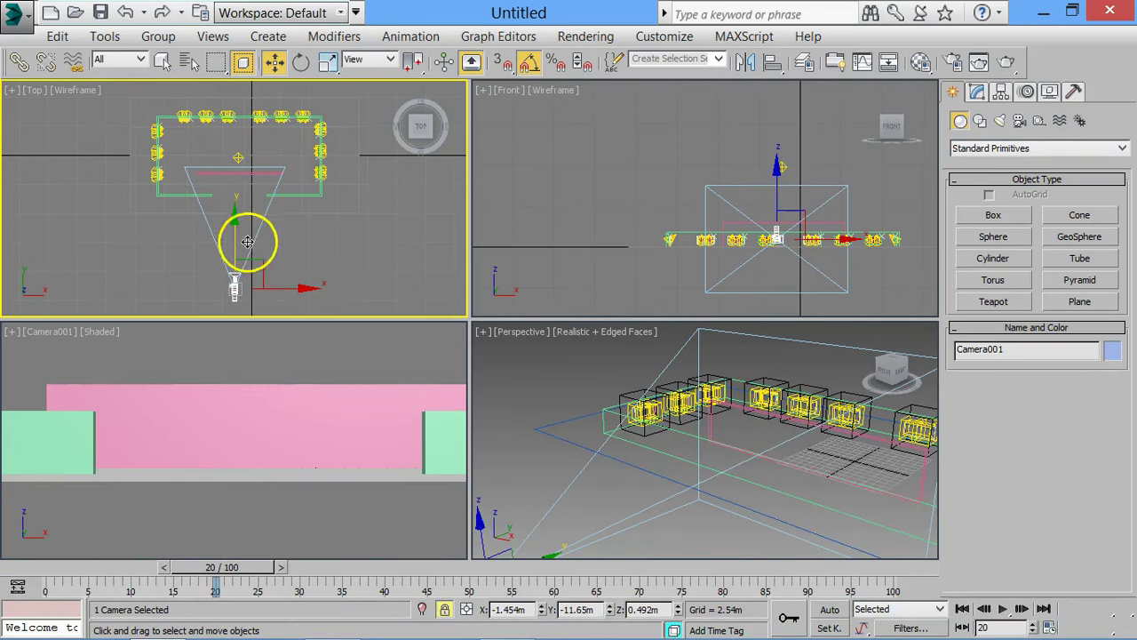
With Auto Key on, push the camera forward into the gallery at frame 20.
click(522, 548)
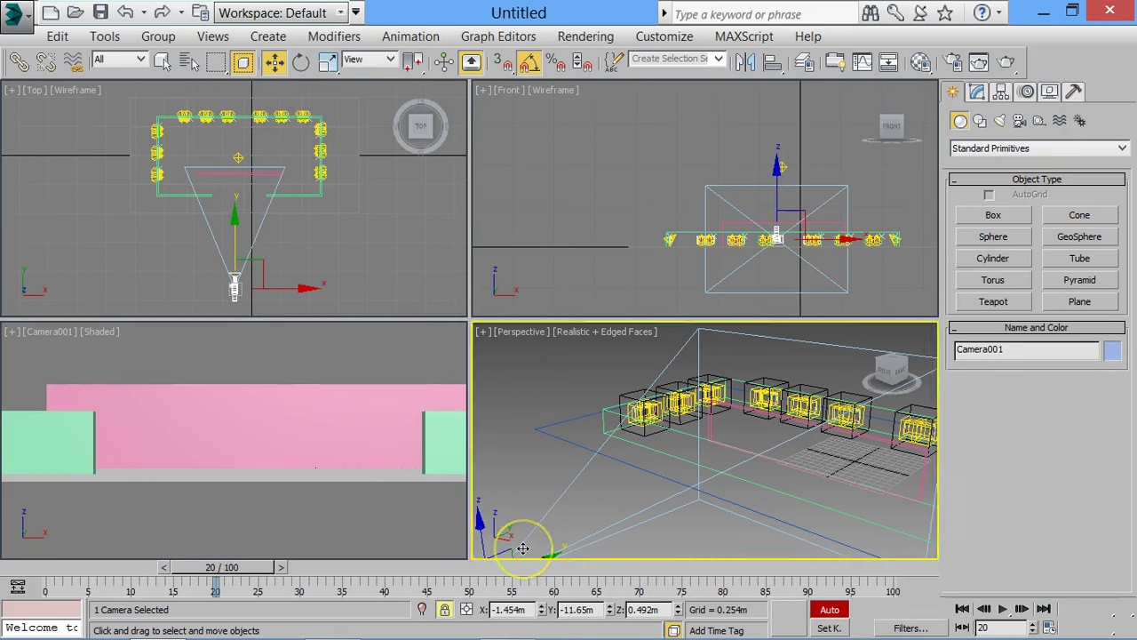
key(n)
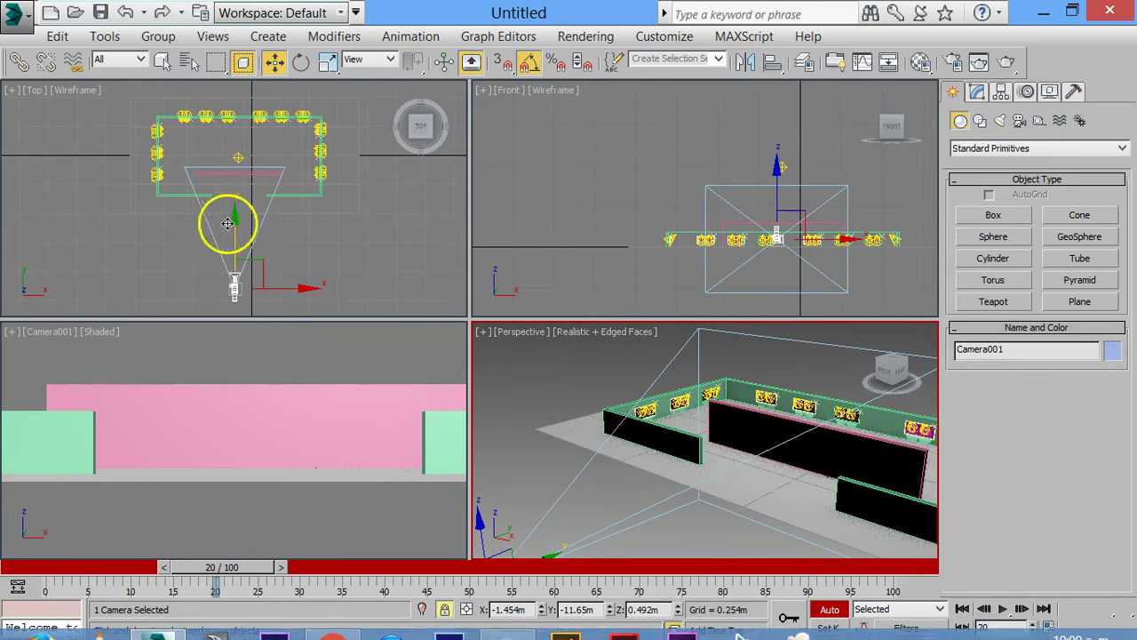
drag(235, 224, 244, 181)
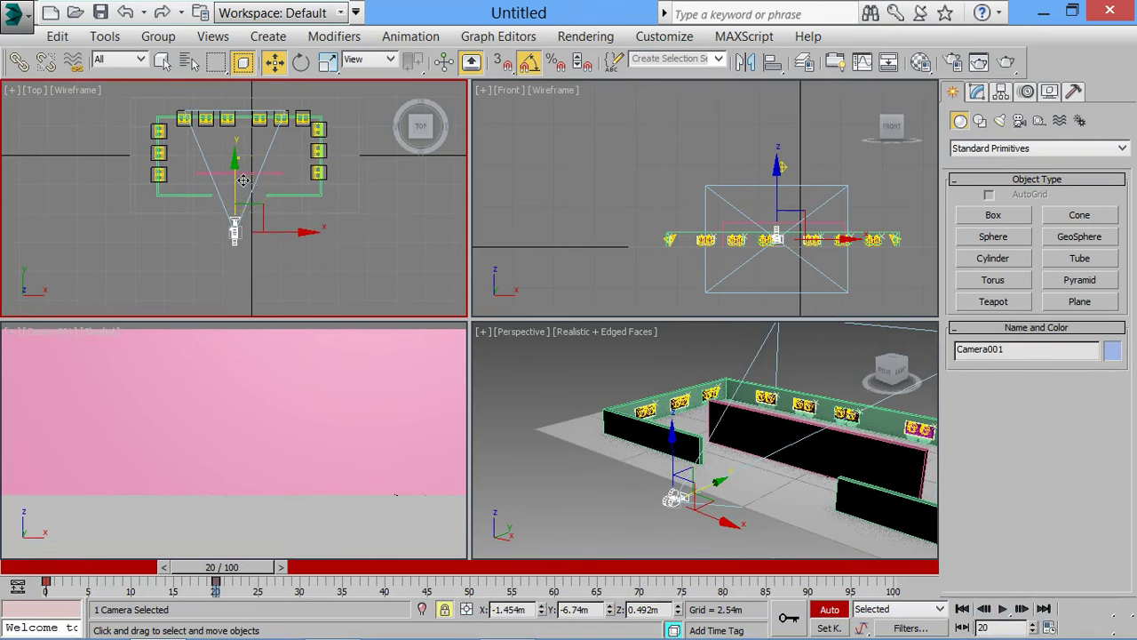
drag(276, 234, 268, 234)
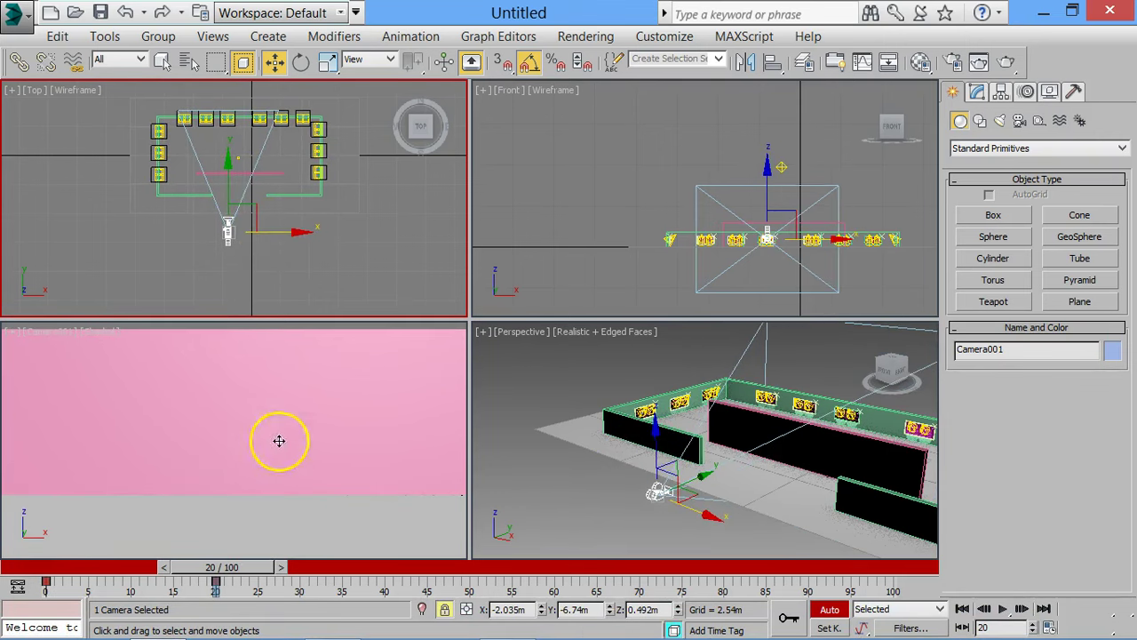
Key the camera moving further into the room at frames 30 and 40.
drag(228, 565, 322, 564)
key(w)
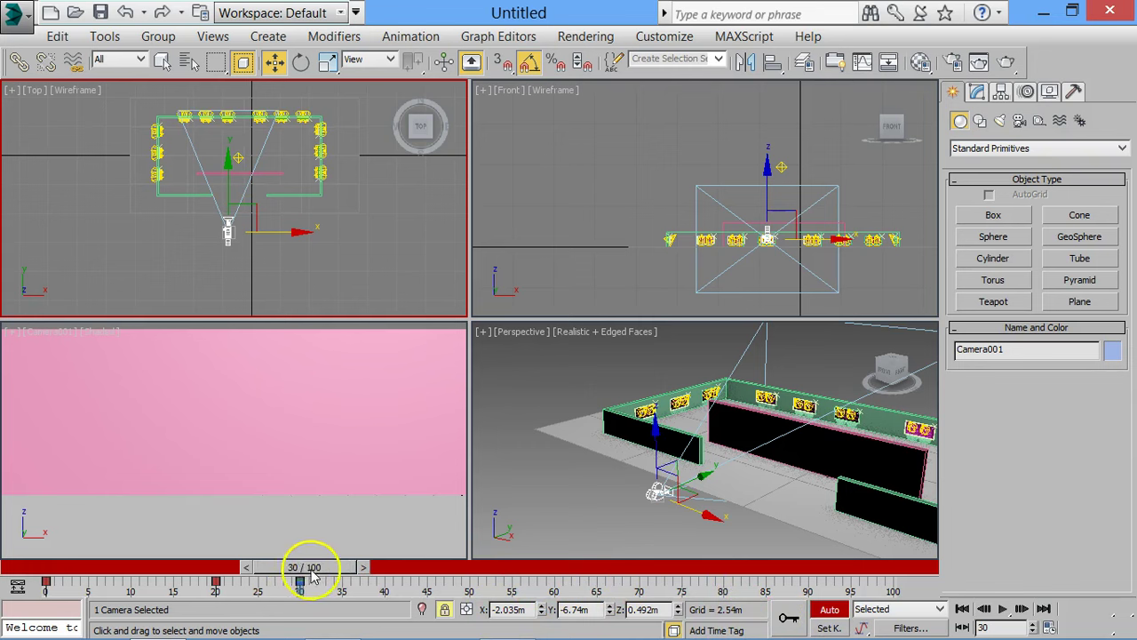
drag(313, 573, 393, 566)
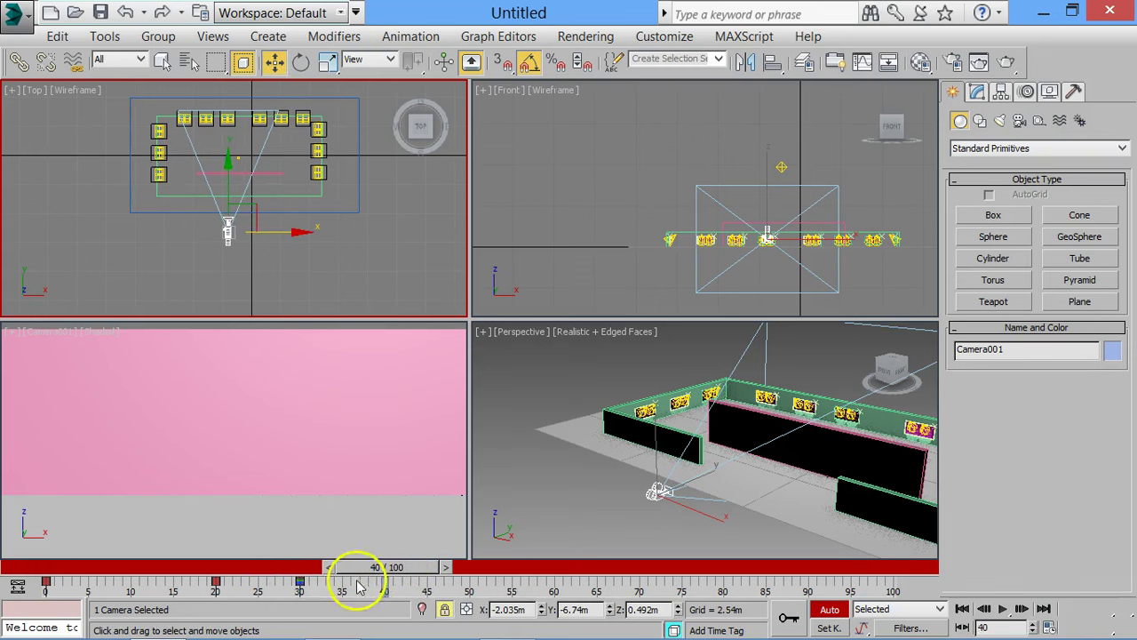
drag(233, 203, 234, 170)
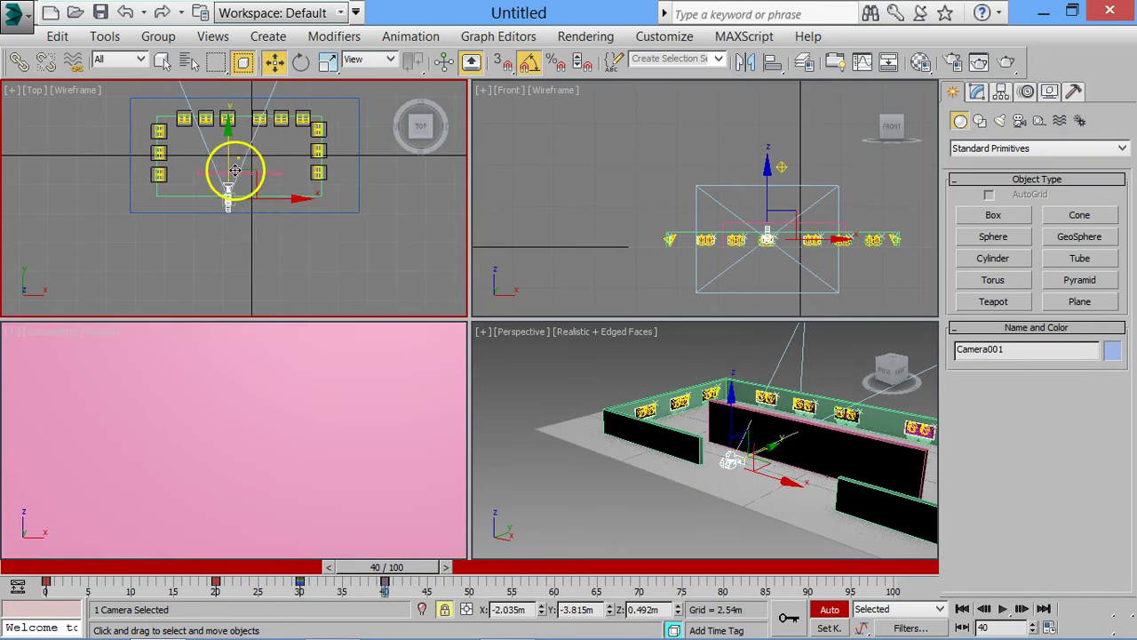
Rotate the camera 90° to face the side wall.
key(e)
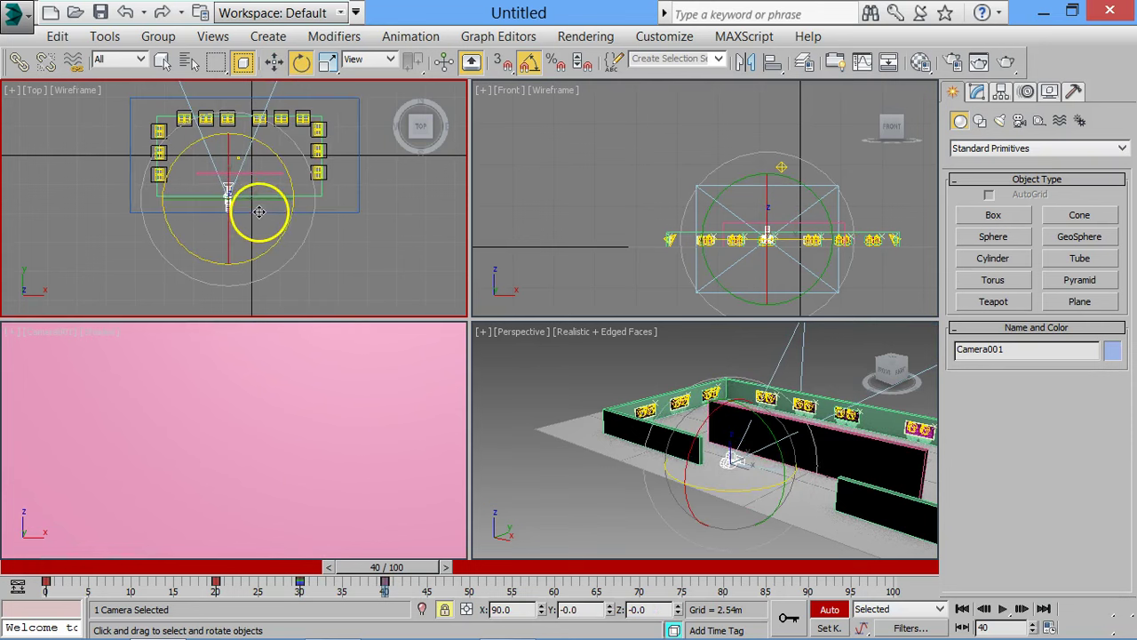
mouse_move(287, 175)
mouse_down()
mouse_move(245, 112)
mouse_move(230, 142)
mouse_up()
key(w)
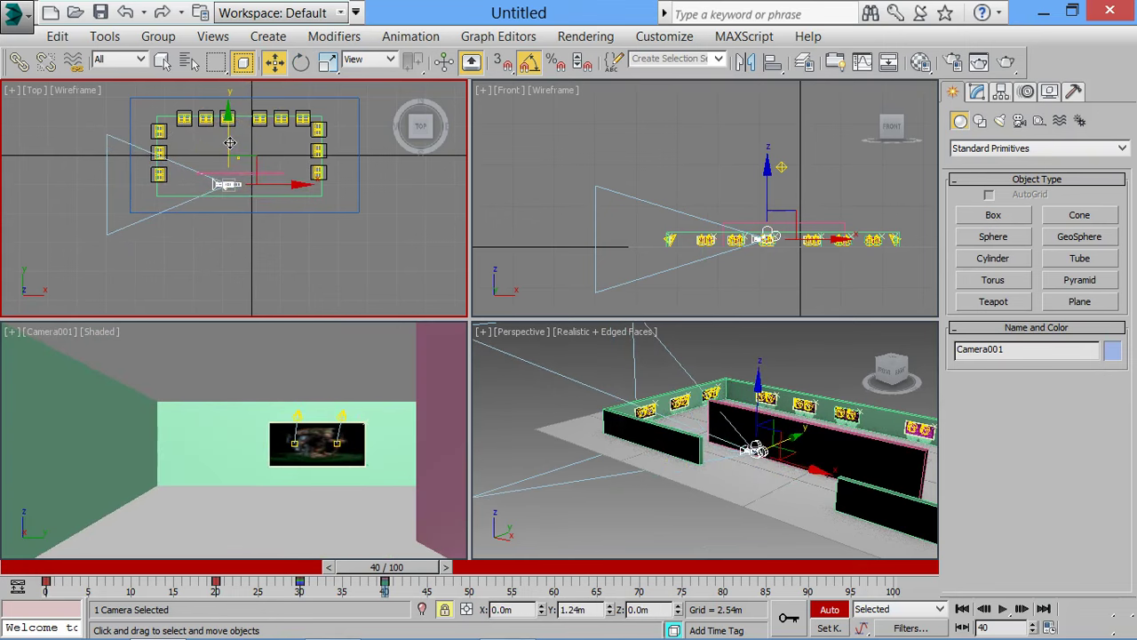
At frame 45, move the camera closer to the wall painting.
mouse_move(416, 570)
mouse_down()
mouse_move(471, 570)
mouse_move(452, 568)
mouse_up()
key(w)
mouse_move(269, 184)
mouse_down()
mouse_move(189, 180)
mouse_move(199, 152)
mouse_up()
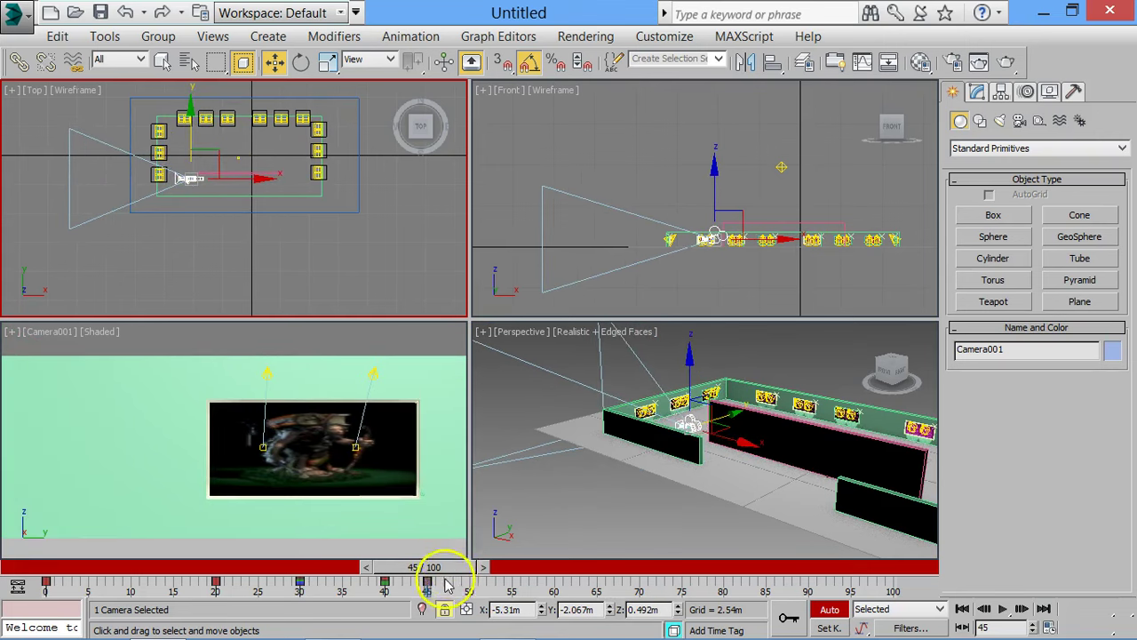
Around frame 50, slide the camera along the wall to the next painting.
drag(457, 566, 497, 566)
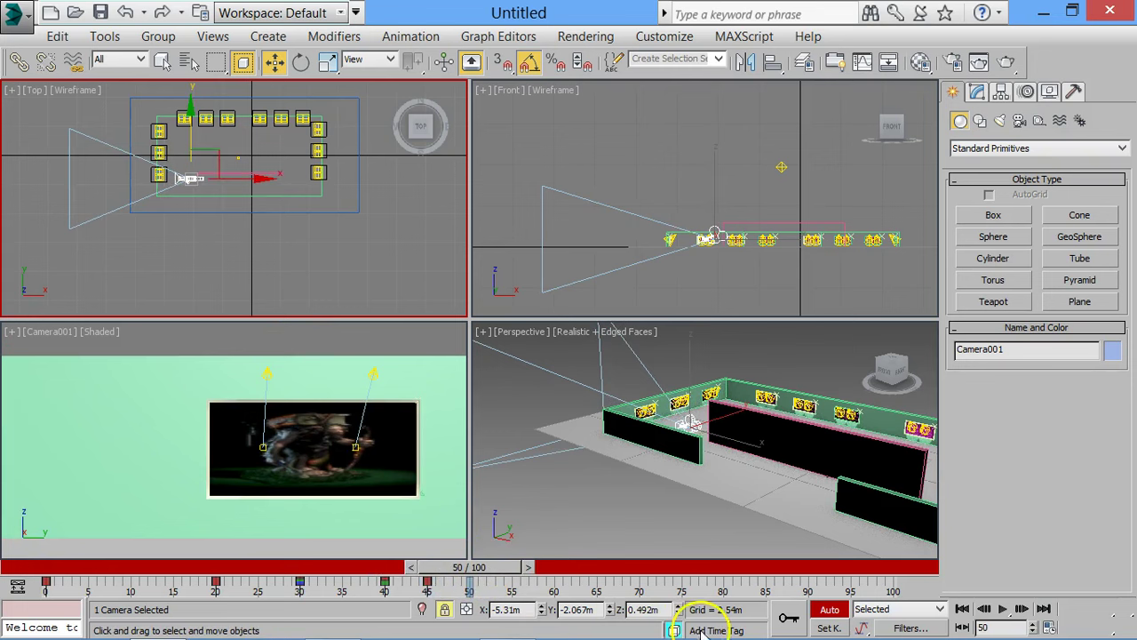
mouse_move(481, 566)
mouse_down()
mouse_move(454, 568)
mouse_move(535, 571)
mouse_up()
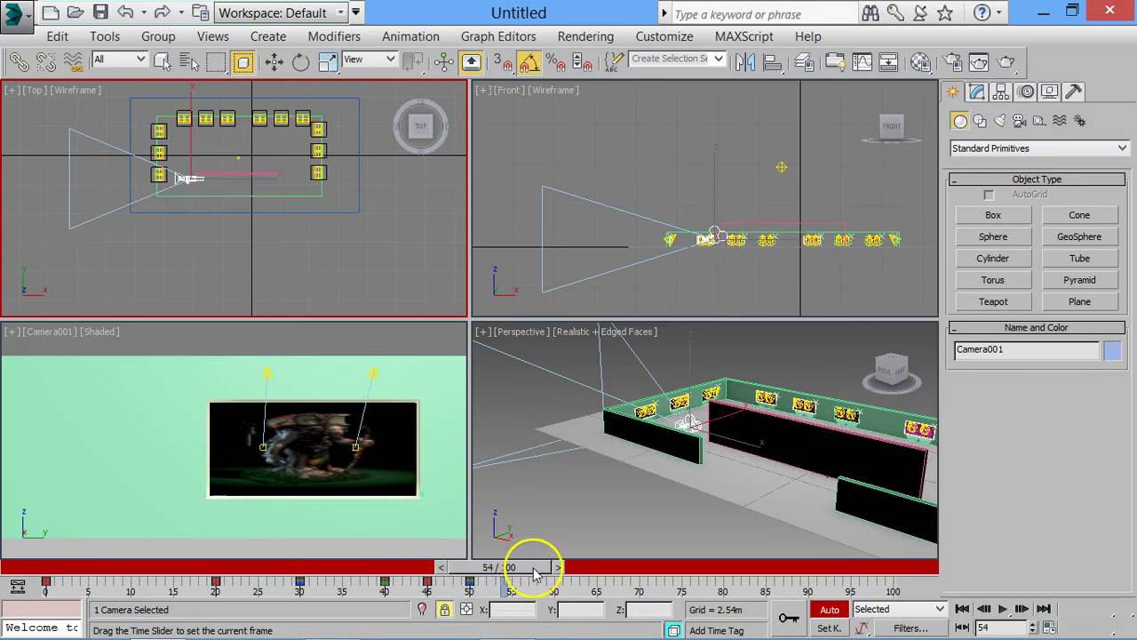
key(w)
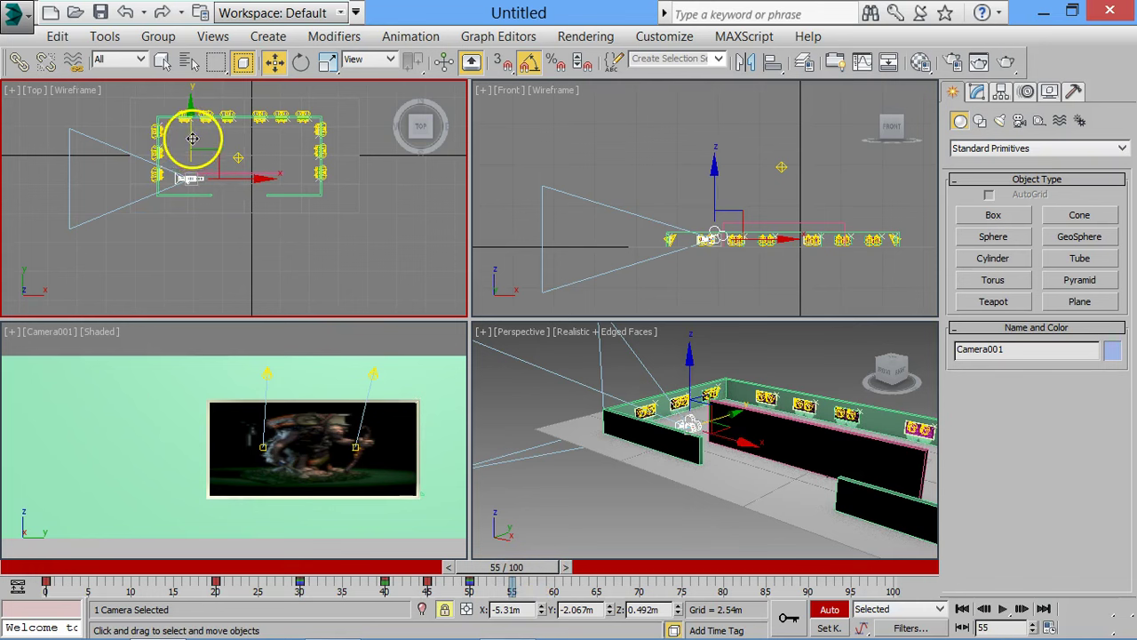
drag(191, 138, 194, 115)
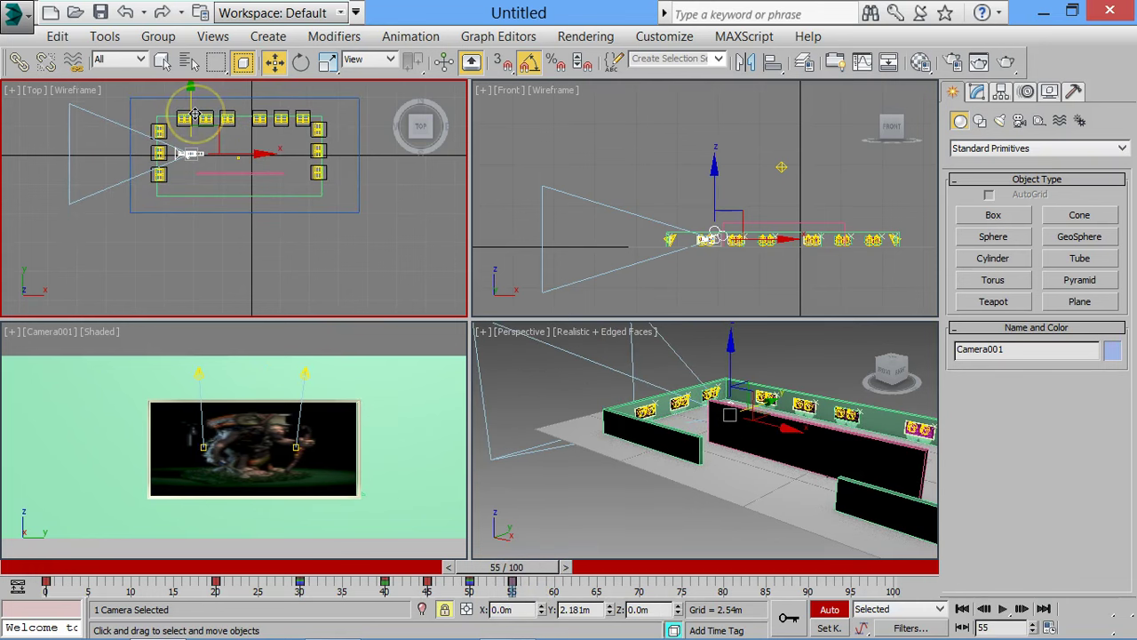
Key the camera sliding further along the wall through frames 60 to 75.
drag(508, 568, 583, 569)
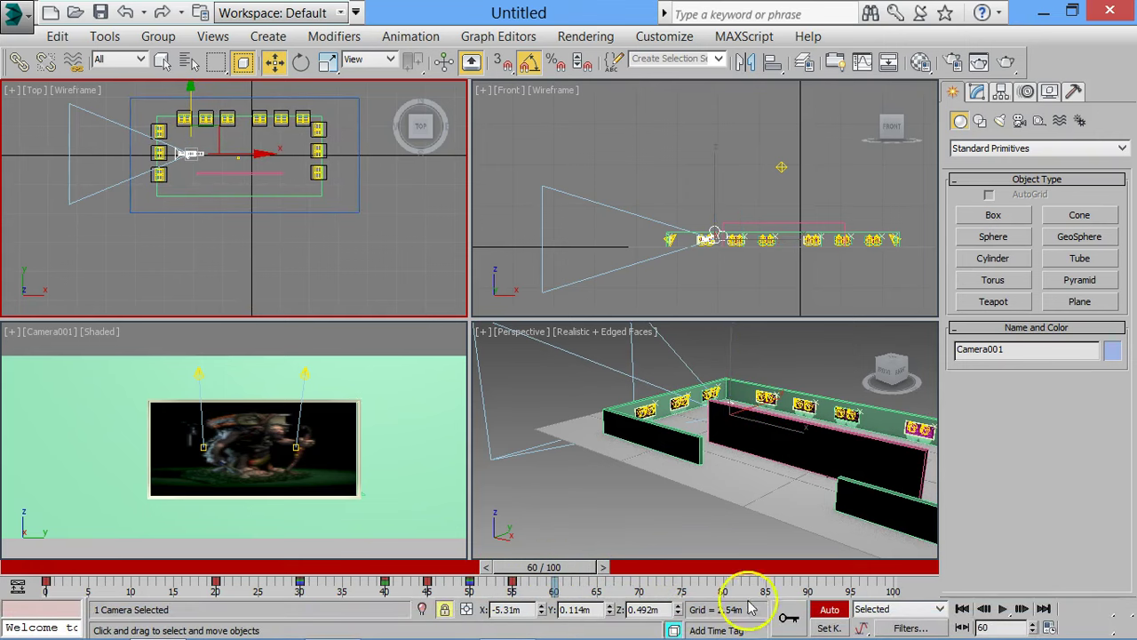
drag(573, 567, 611, 572)
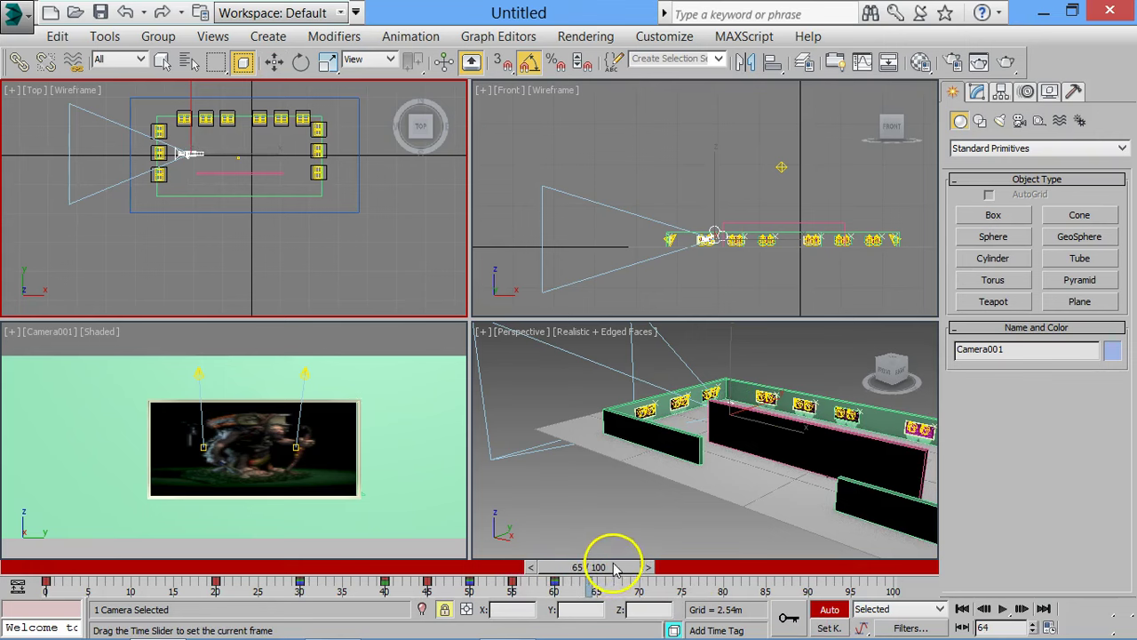
drag(186, 112, 199, 88)
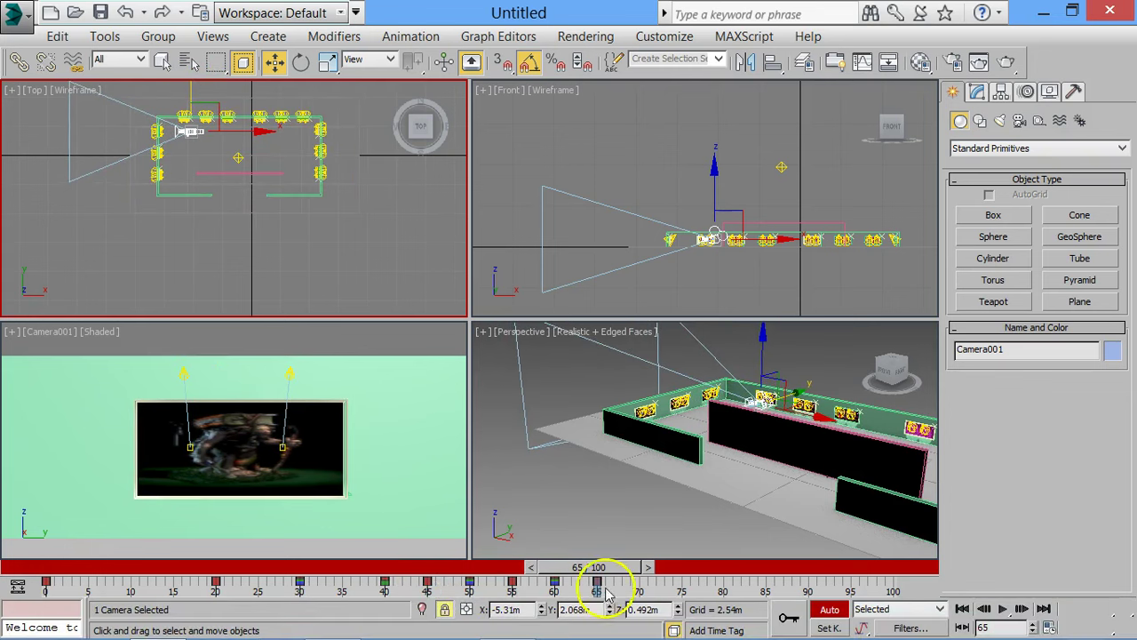
drag(611, 573, 654, 568)
key(w)
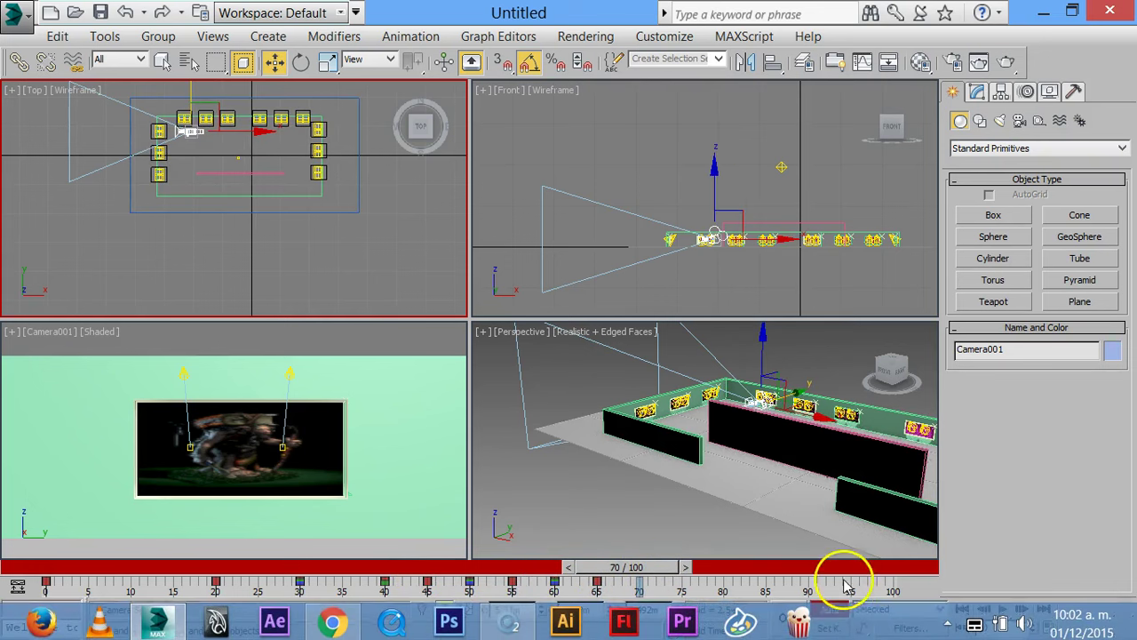
drag(677, 576, 698, 571)
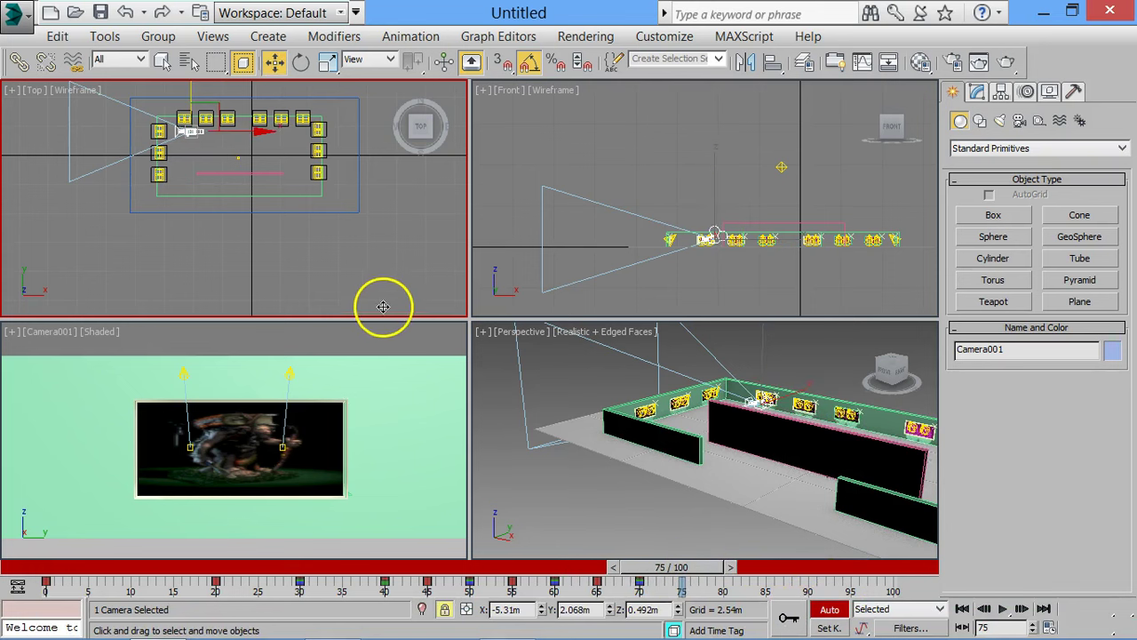
Turn the camera at the corner and pull it back slightly from the wall.
key(e)
drag(253, 150, 167, 203)
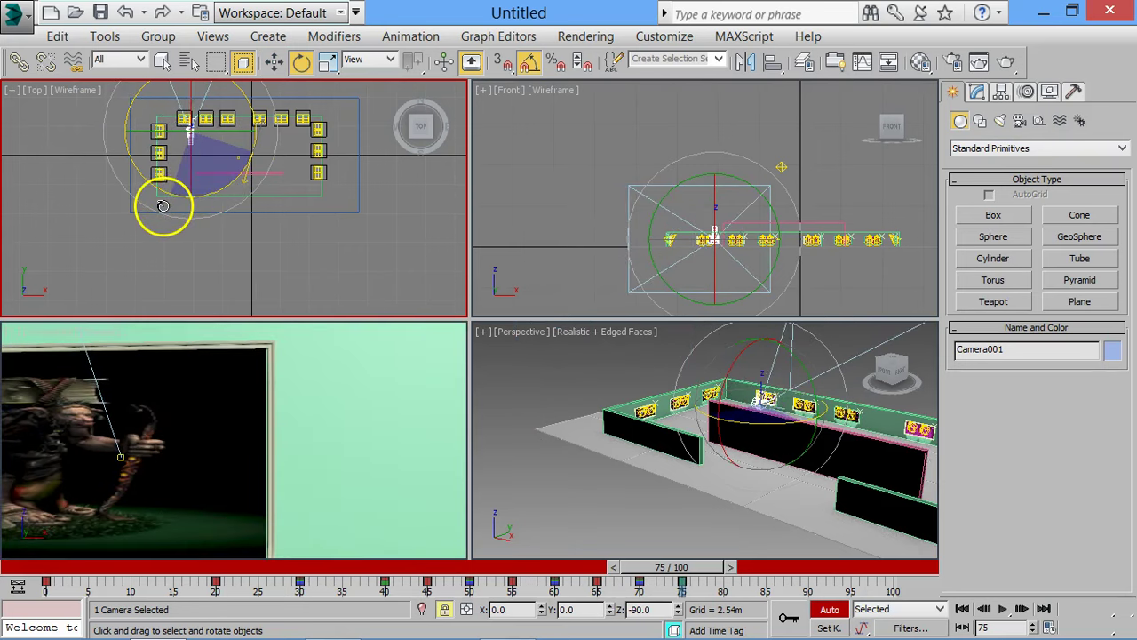
drag(167, 203, 164, 203)
key(w)
key(w)
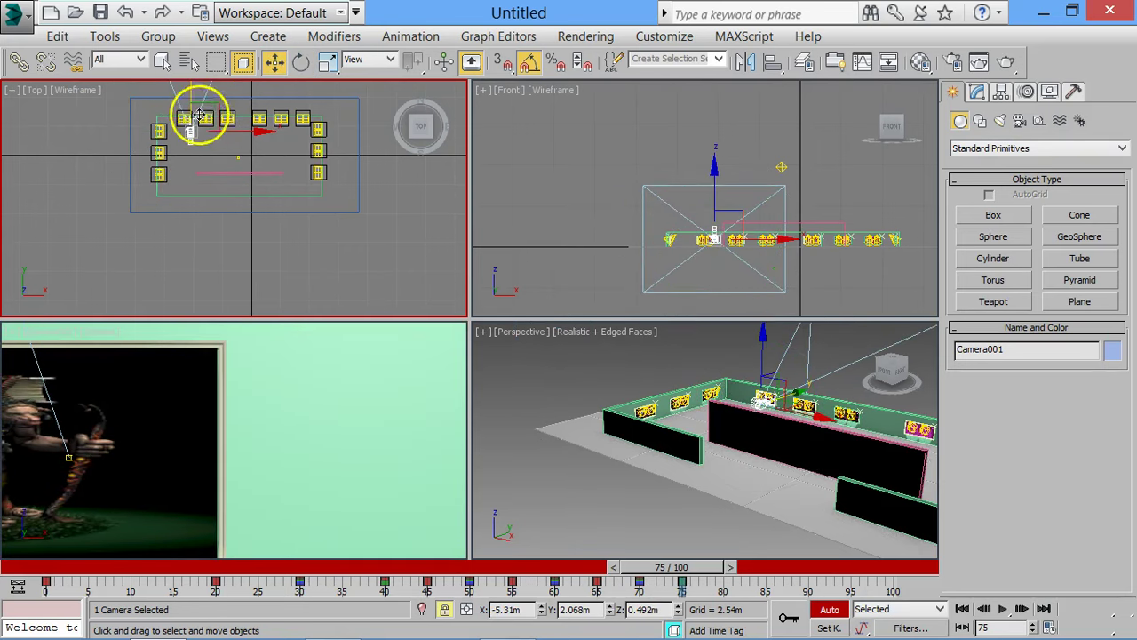
drag(187, 91, 188, 104)
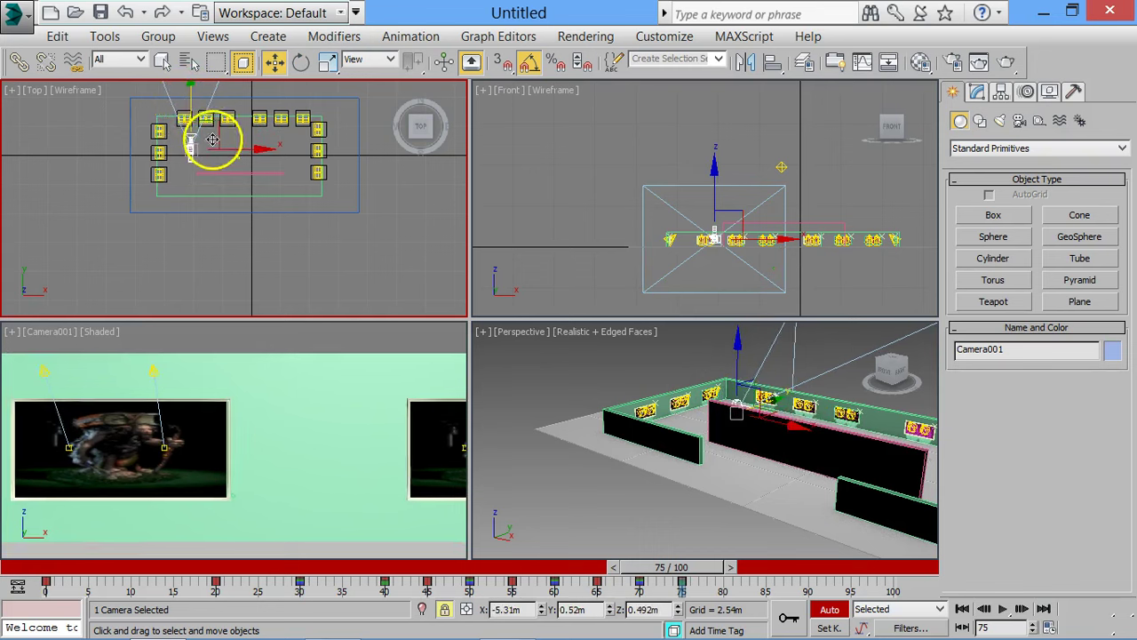
drag(228, 153, 224, 153)
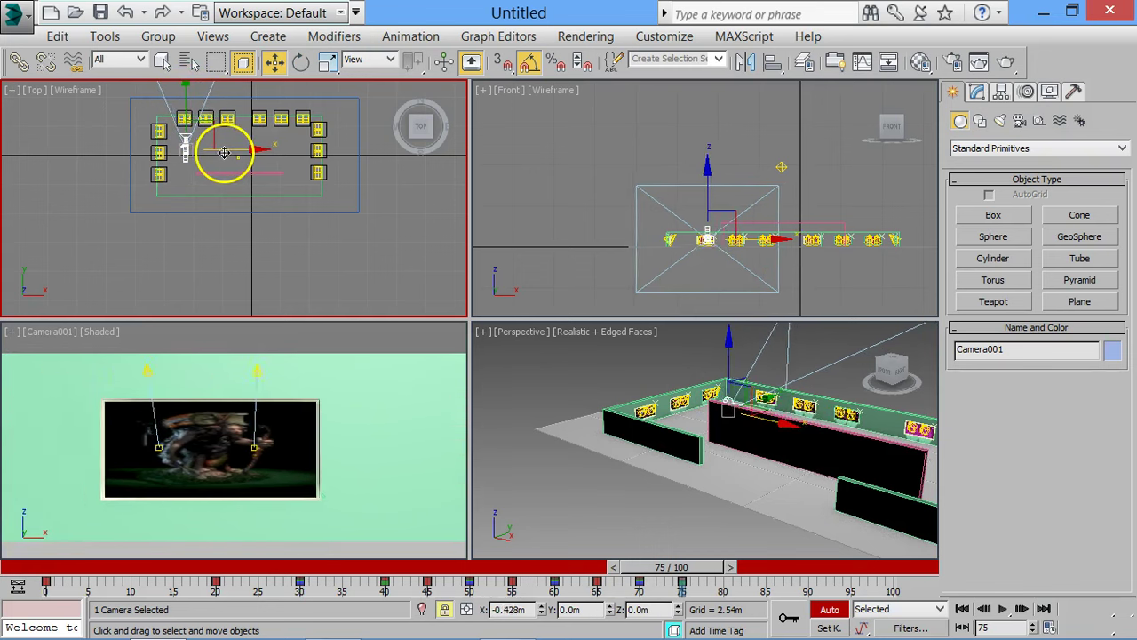
Through frames 80–85, slide the camera further right along the gallery.
drag(705, 568, 744, 573)
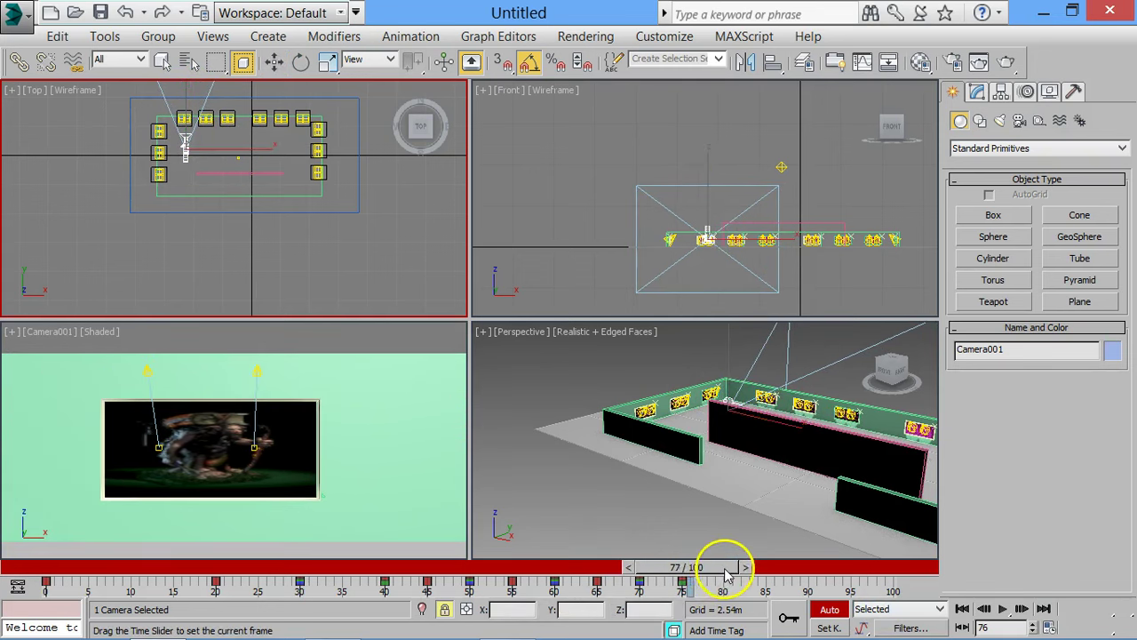
key(w)
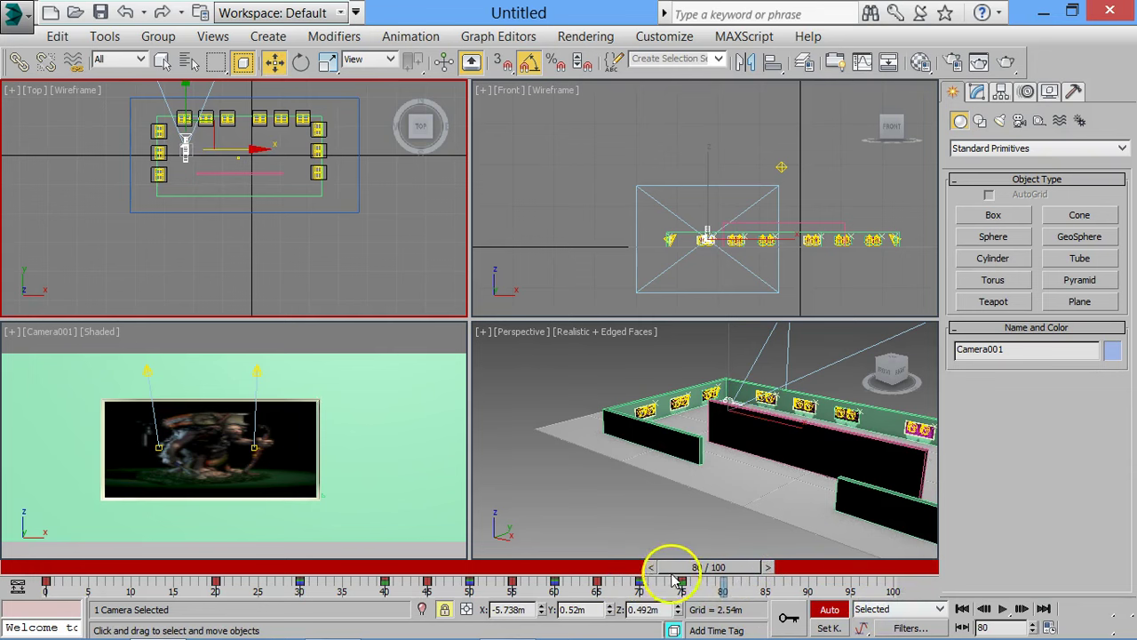
drag(675, 579, 681, 582)
click(788, 617)
click(710, 567)
drag(722, 566, 769, 573)
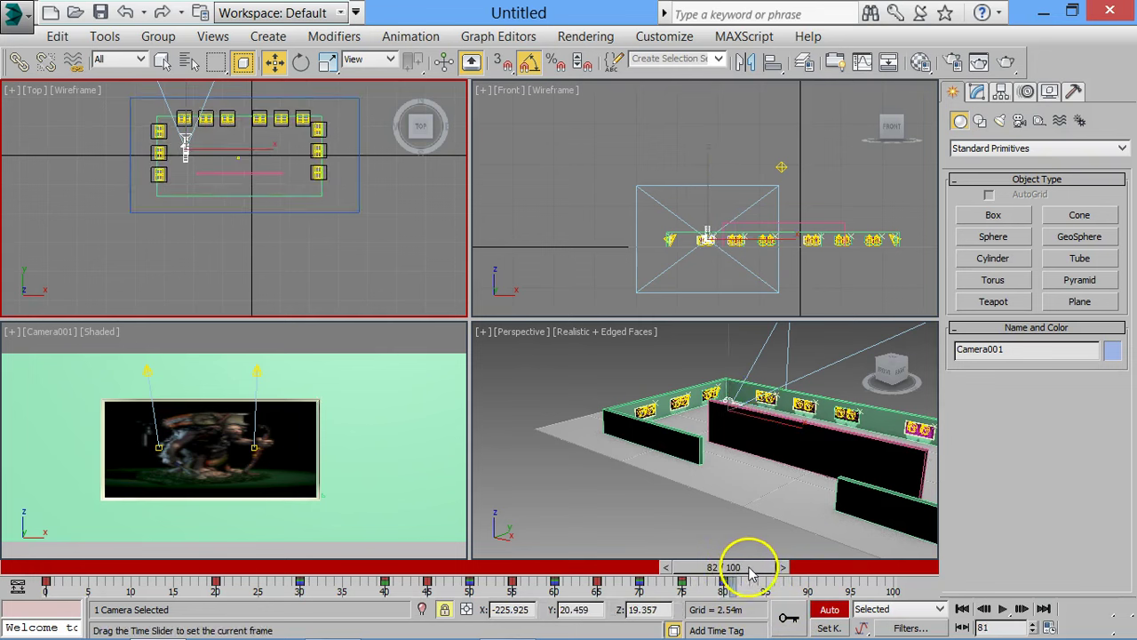
key(w)
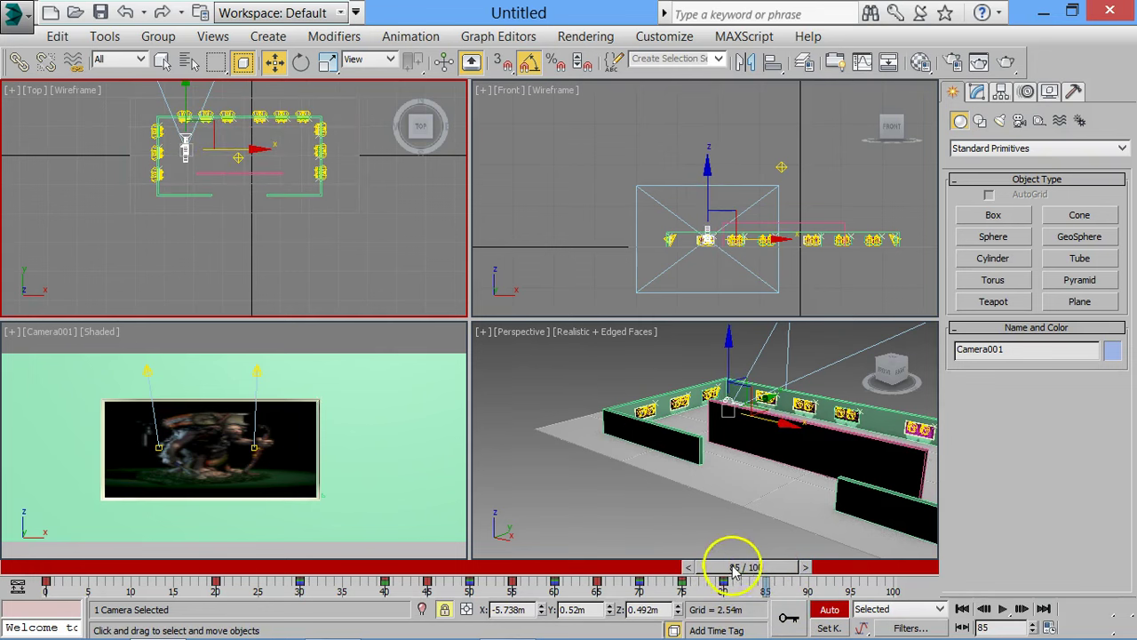
mouse_move(771, 573)
mouse_down()
mouse_move(702, 575)
mouse_move(783, 574)
mouse_up()
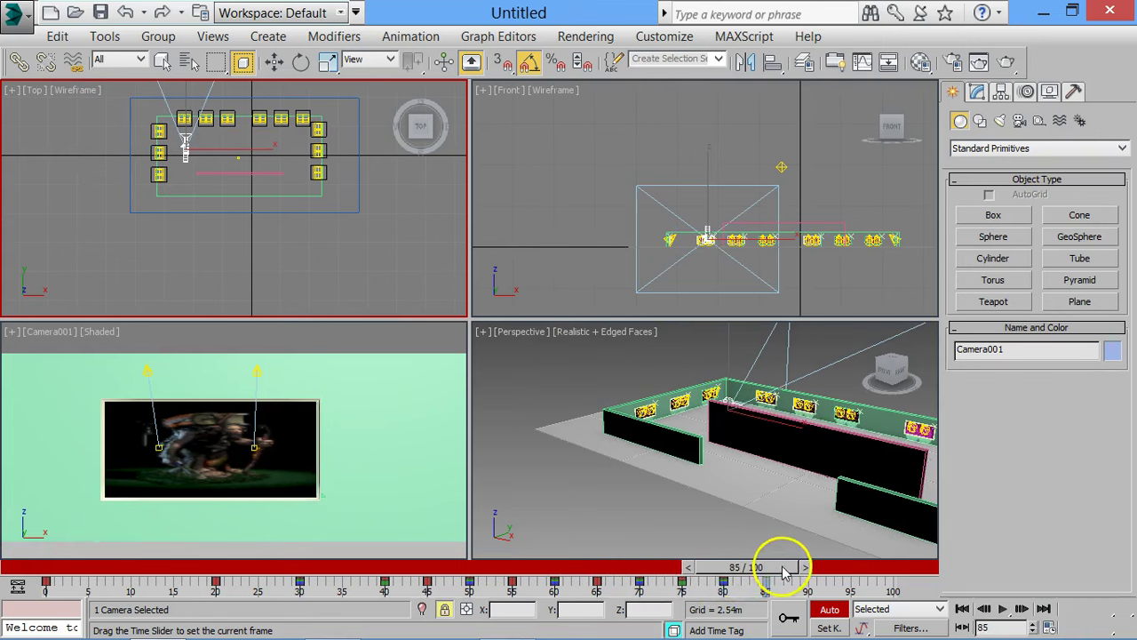
key(w)
drag(249, 151, 284, 150)
Key the camera facing the pink panels at frame 100 and extend the timeline to 122 frames.
drag(772, 568, 821, 573)
key(w)
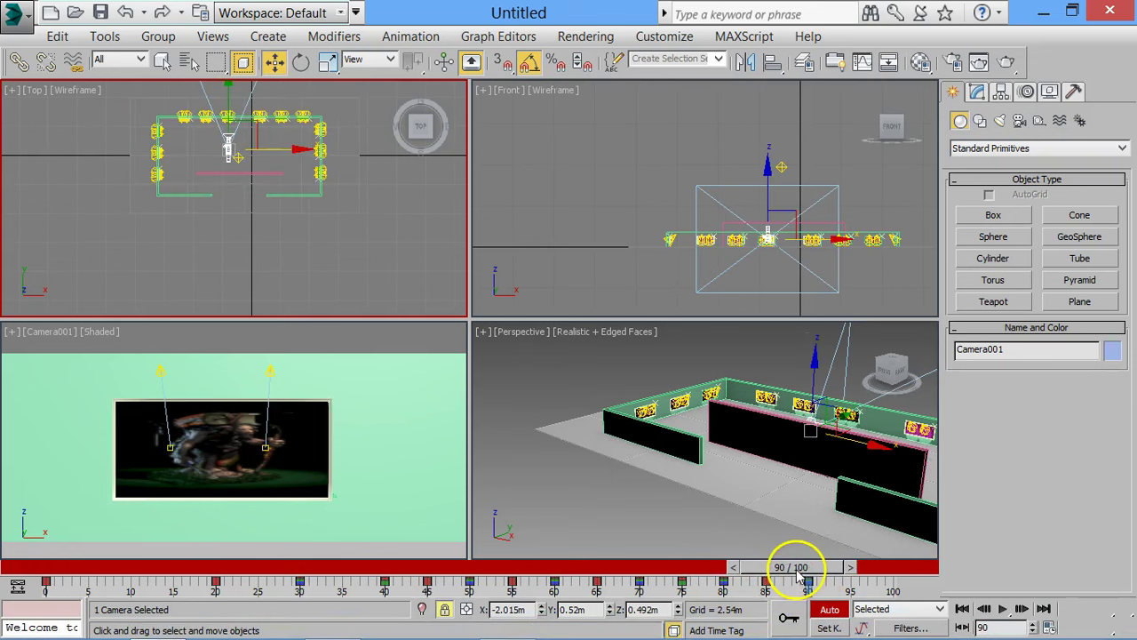
drag(799, 573, 839, 567)
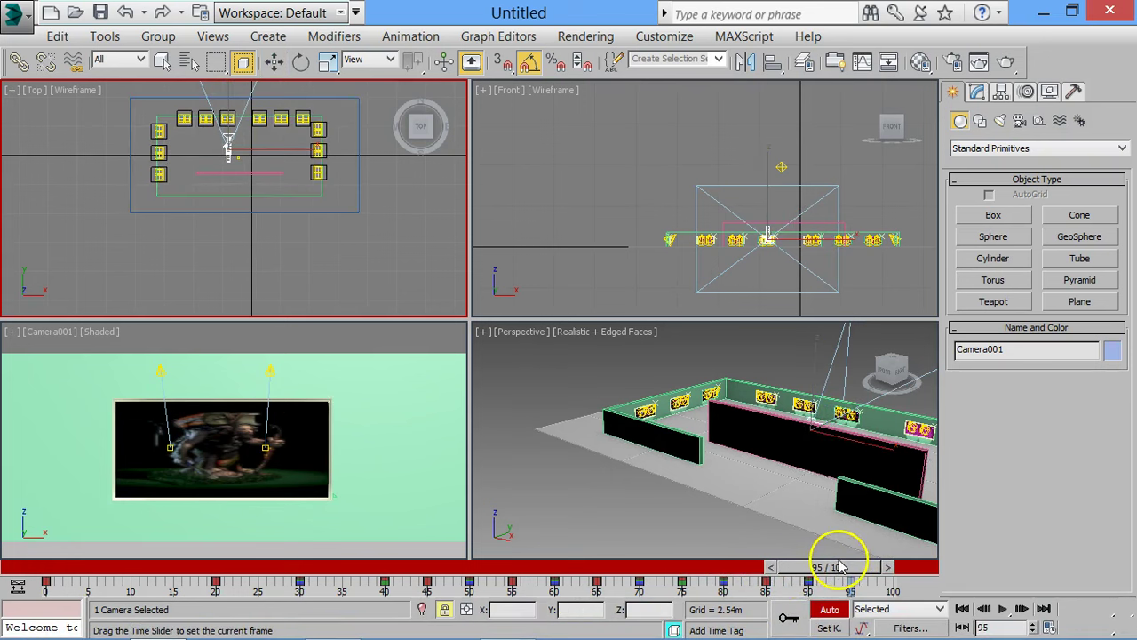
key(w)
drag(228, 142, 335, 149)
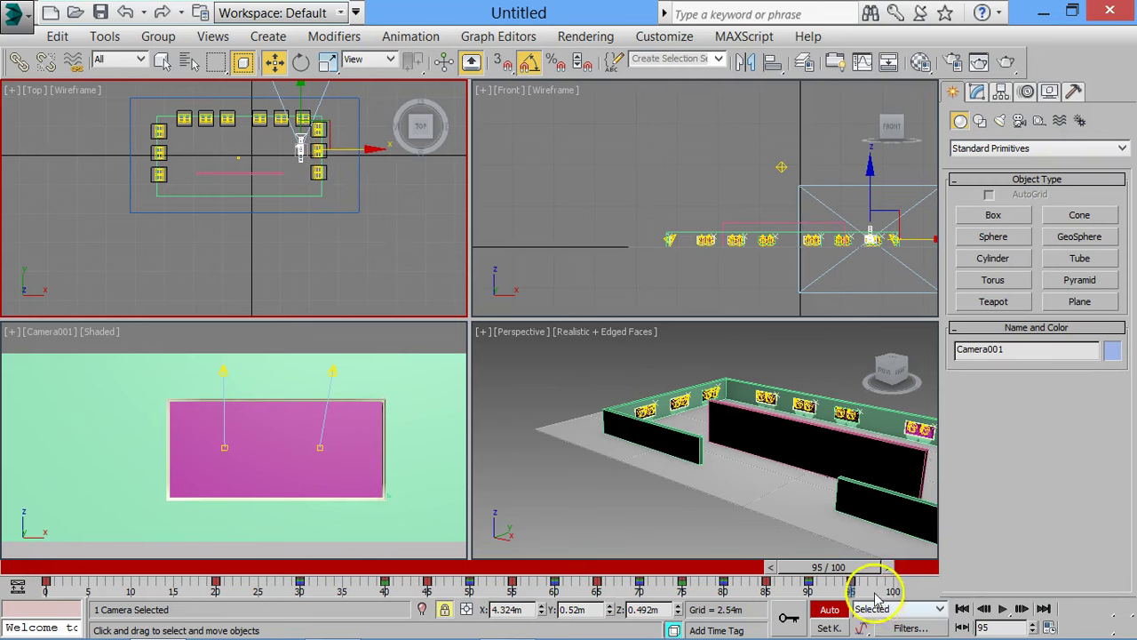
drag(867, 567, 926, 567)
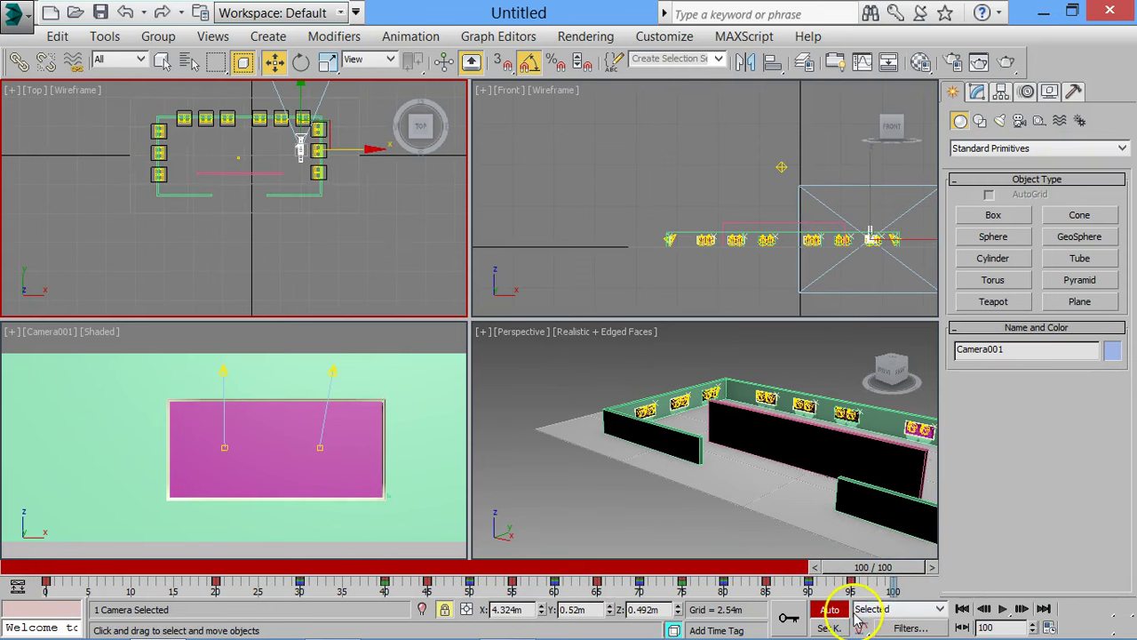
click(788, 617)
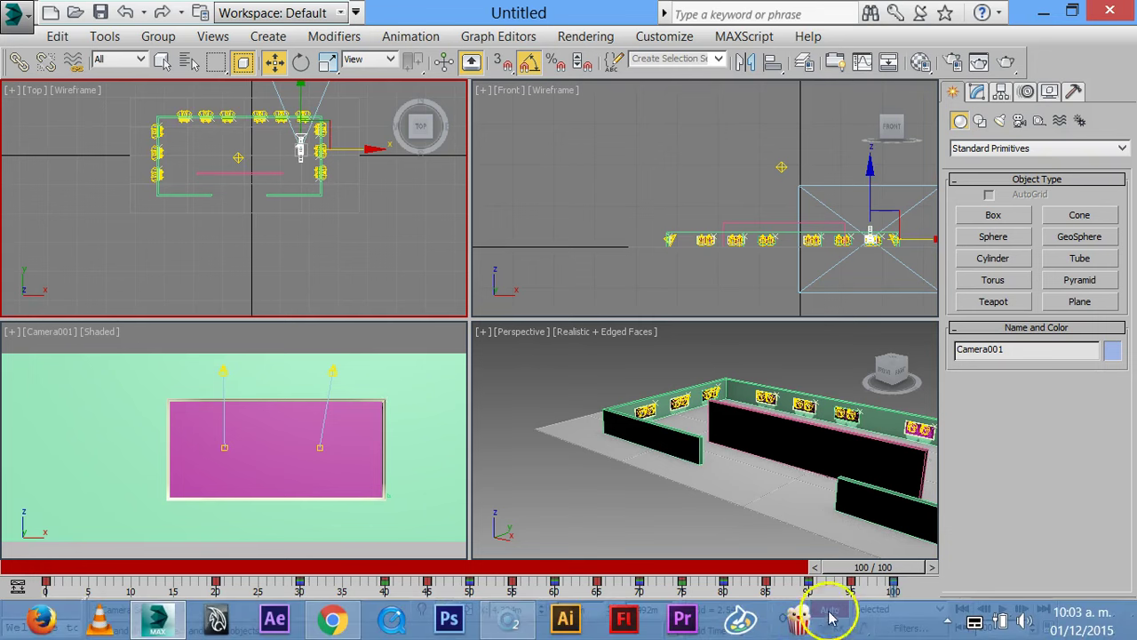
ctrl+alt+right_drag(863, 589, 693, 591)
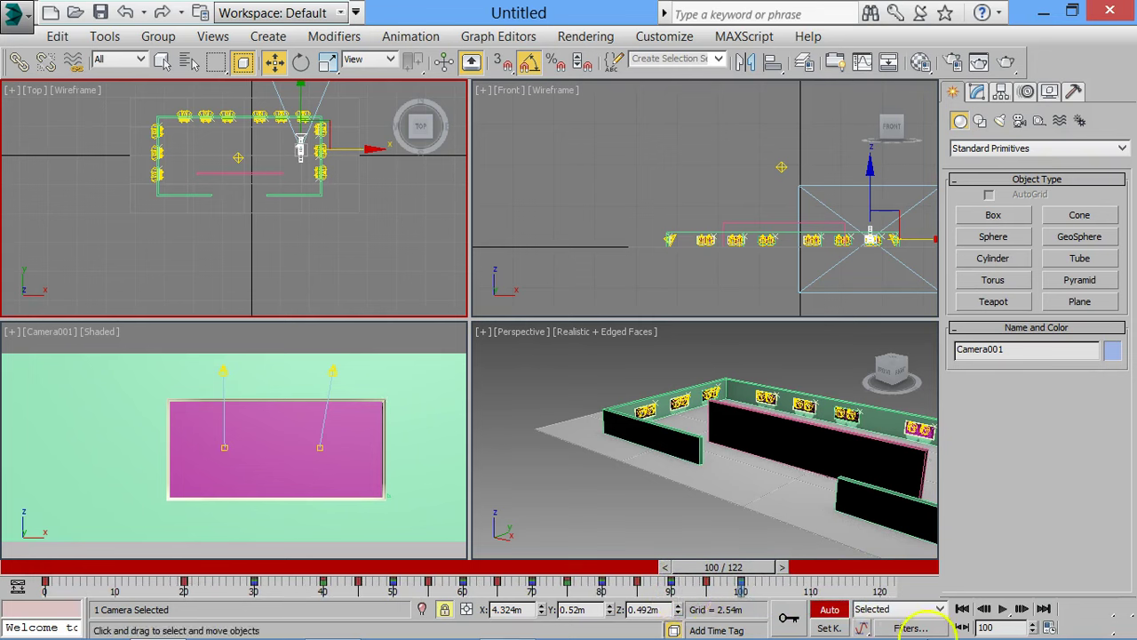
Set the Time Configuration end time to 150, then go to frame 105.
click(1049, 629)
drag(517, 360, 419, 378)
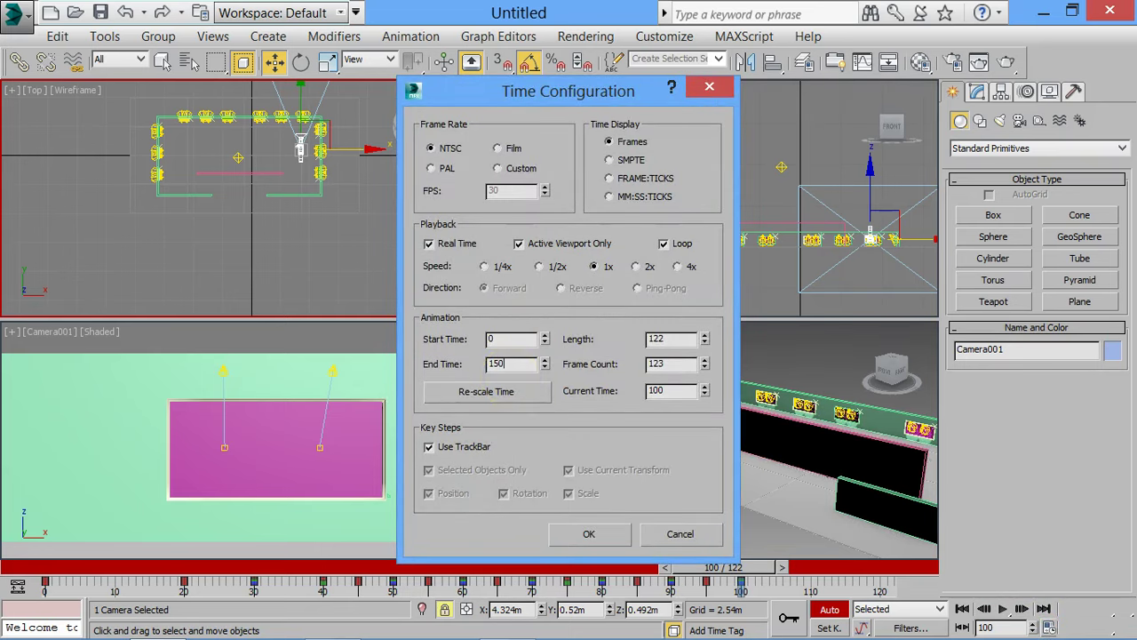
key(Return)
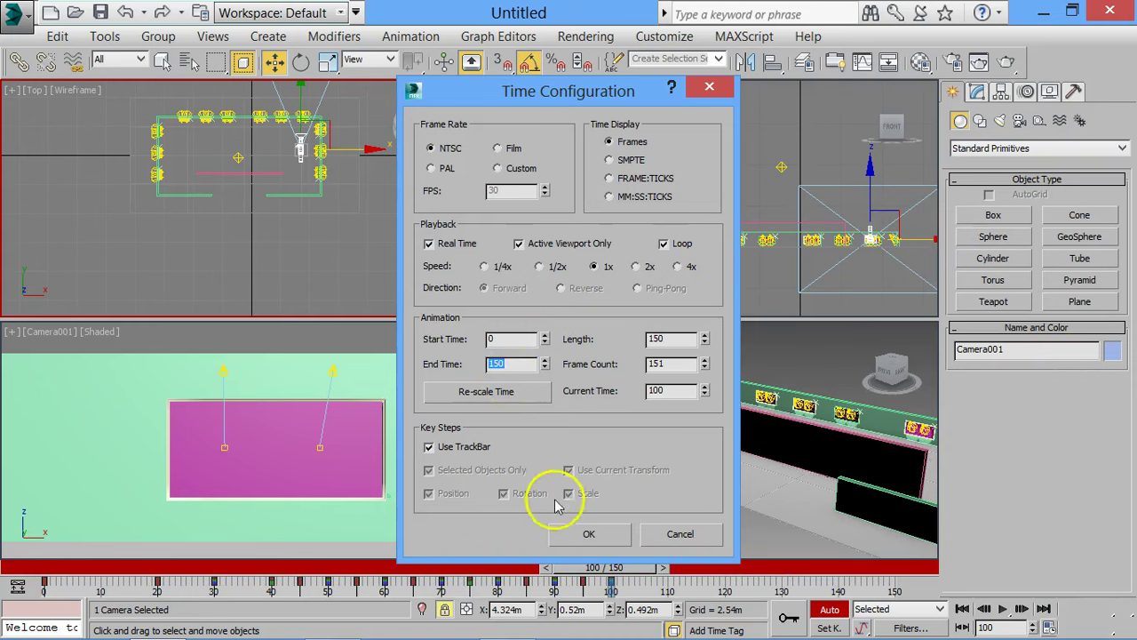
click(576, 535)
drag(611, 576, 639, 576)
click(274, 61)
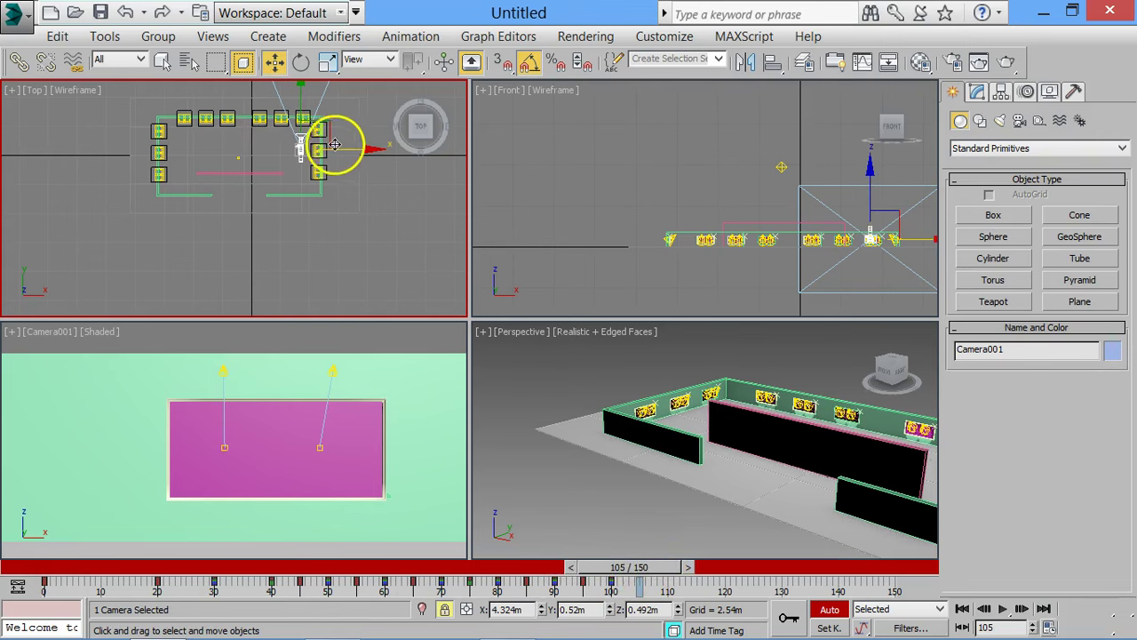
Turn the camera 90° at frame 105 and shift it toward the lower wall by frame 115.
key(e)
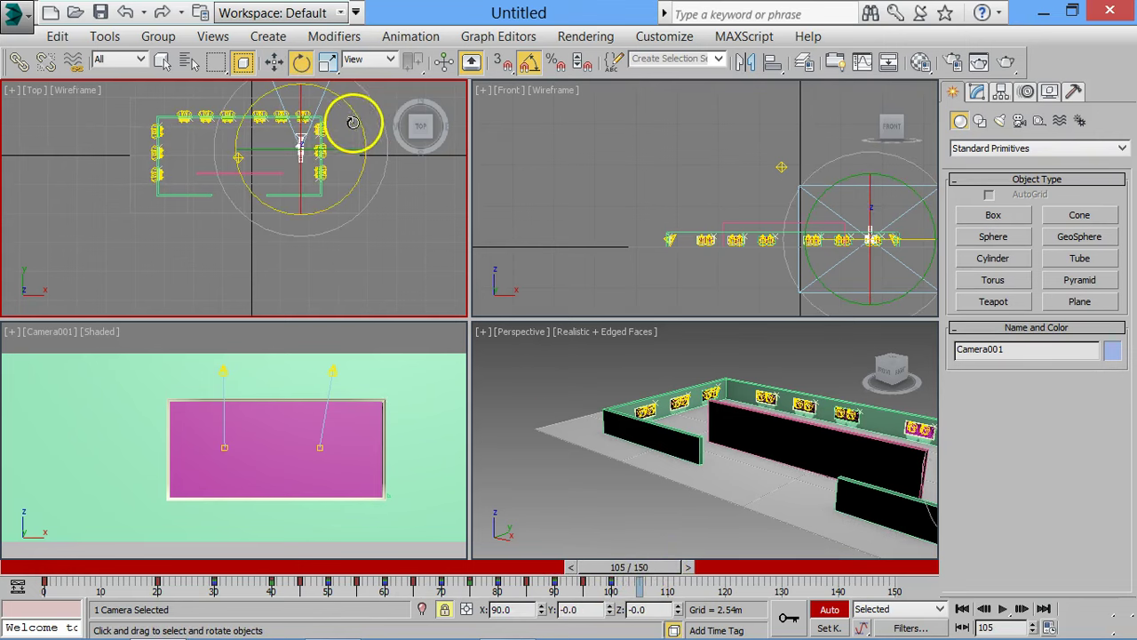
mouse_move(355, 119)
mouse_down()
mouse_move(382, 193)
mouse_move(348, 150)
mouse_up()
key(w)
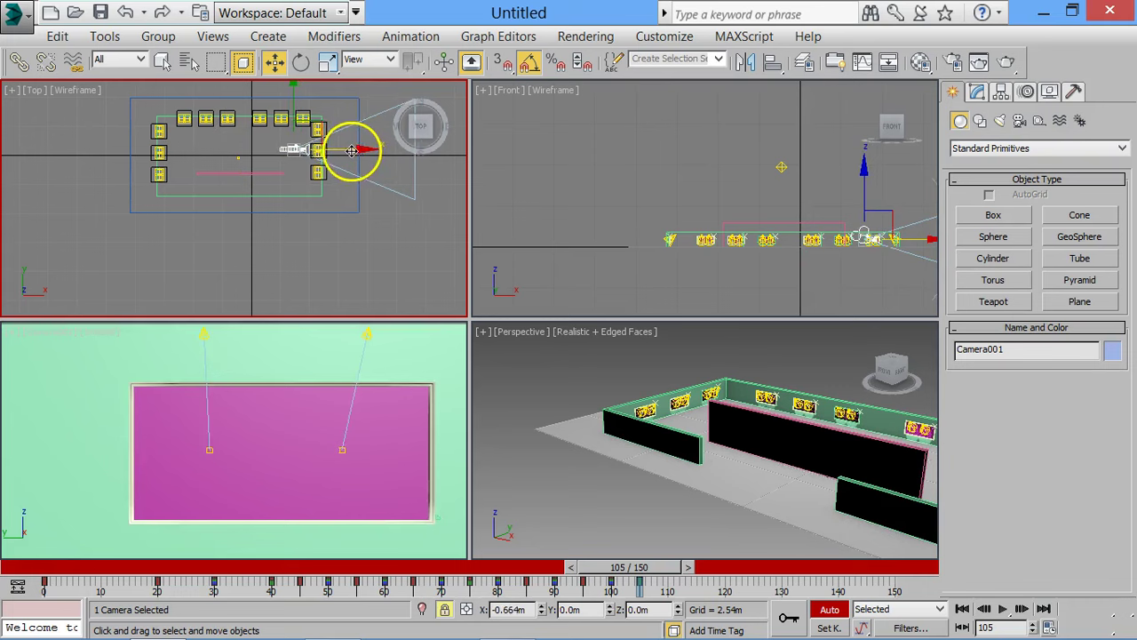
drag(633, 573, 706, 565)
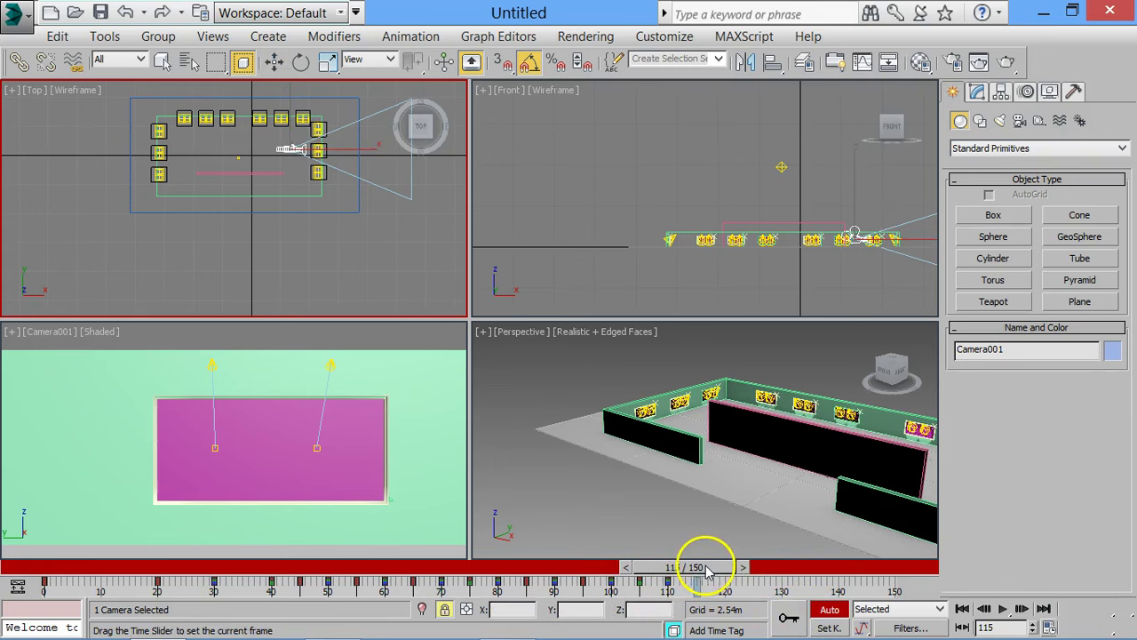
mouse_move(305, 133)
mouse_down()
mouse_move(293, 117)
mouse_move(291, 132)
mouse_up()
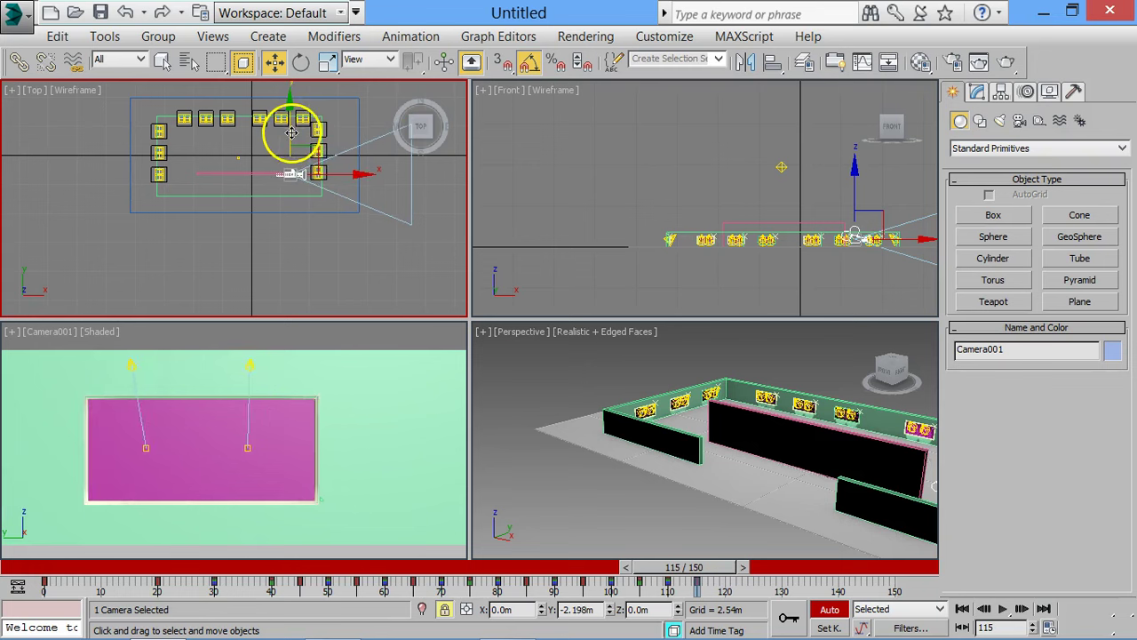
At frames 120 and 125, move and turn the camera toward the gallery's lower side.
drag(710, 574, 734, 574)
key(w)
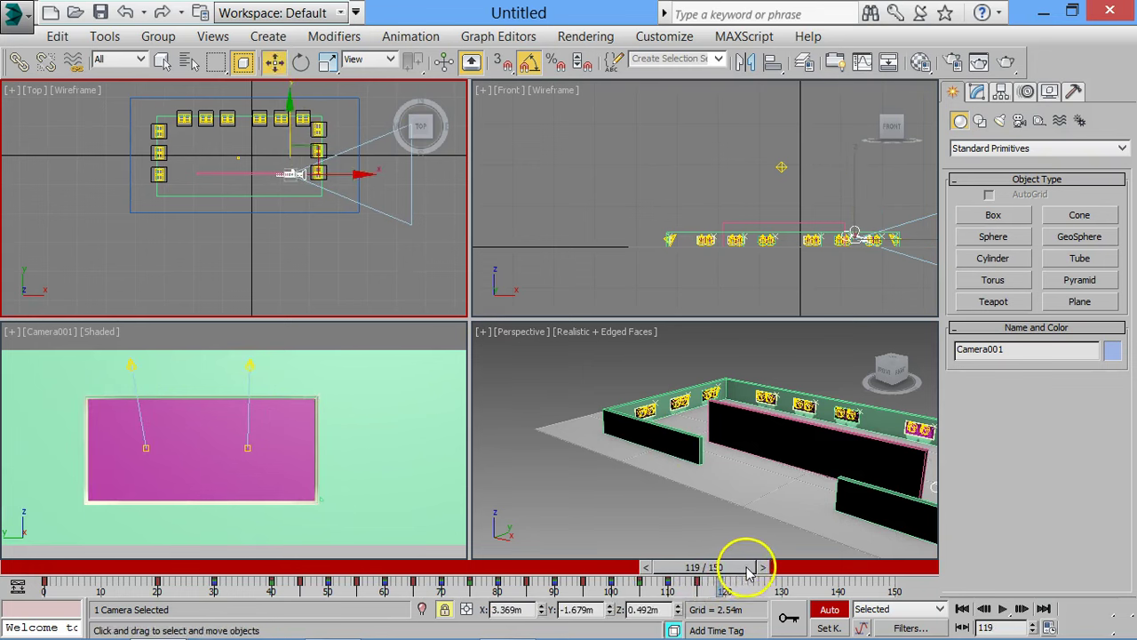
click(763, 568)
drag(737, 569, 787, 565)
key(w)
click(342, 163)
key(e)
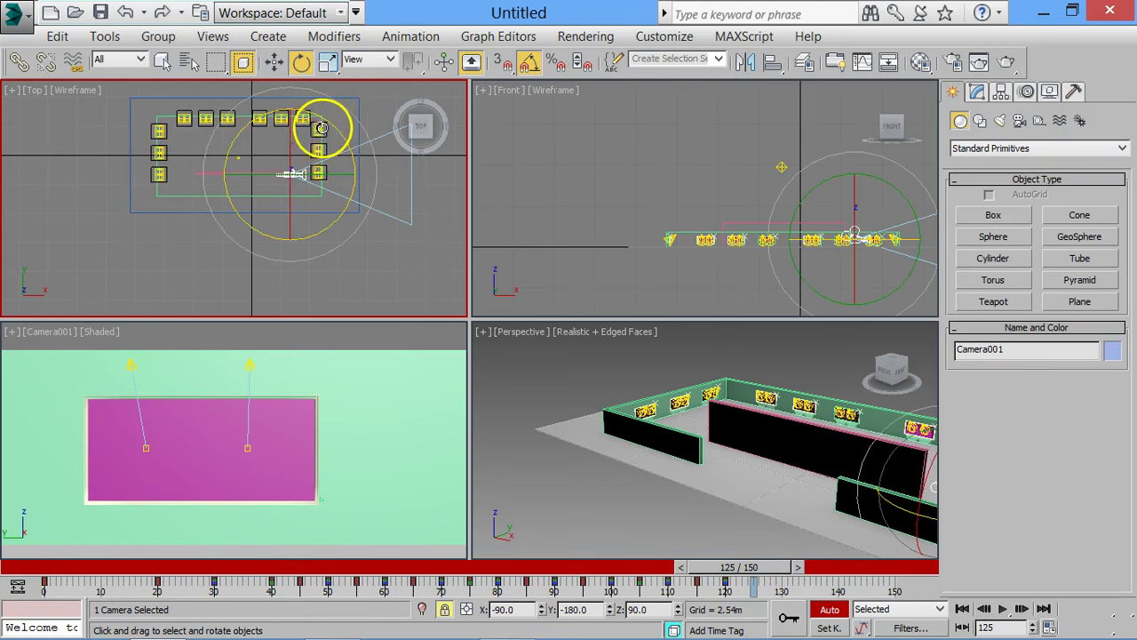
mouse_move(343, 122)
mouse_down()
mouse_move(357, 204)
mouse_move(322, 160)
mouse_move(326, 204)
mouse_up()
key(w)
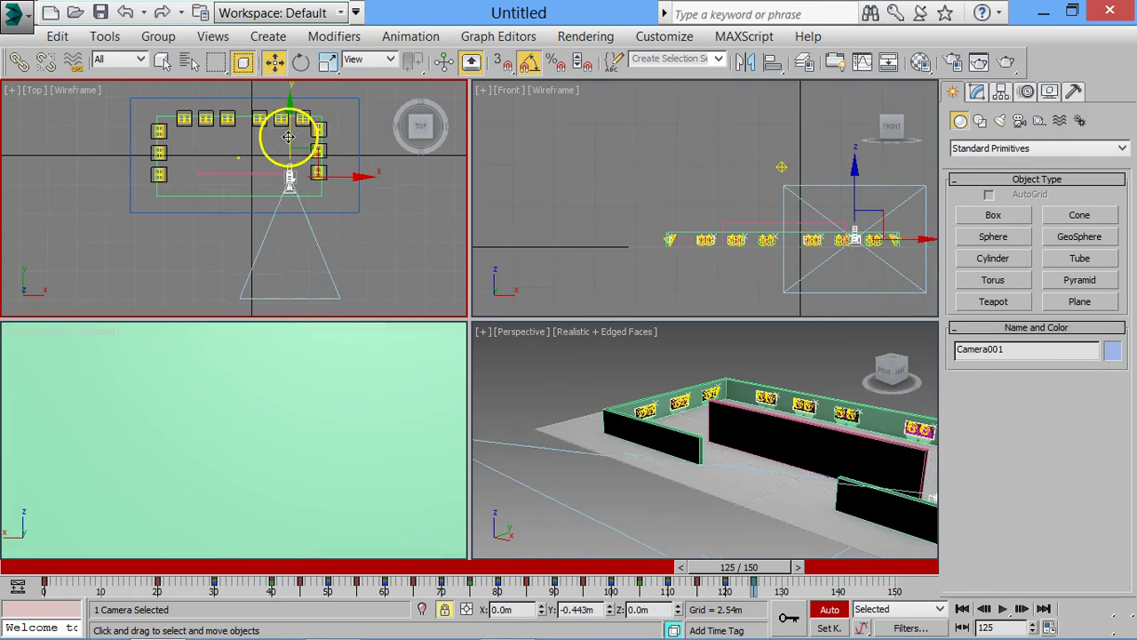
Around frame 130, turn the camera about 35° across the gallery and move it left.
key(e)
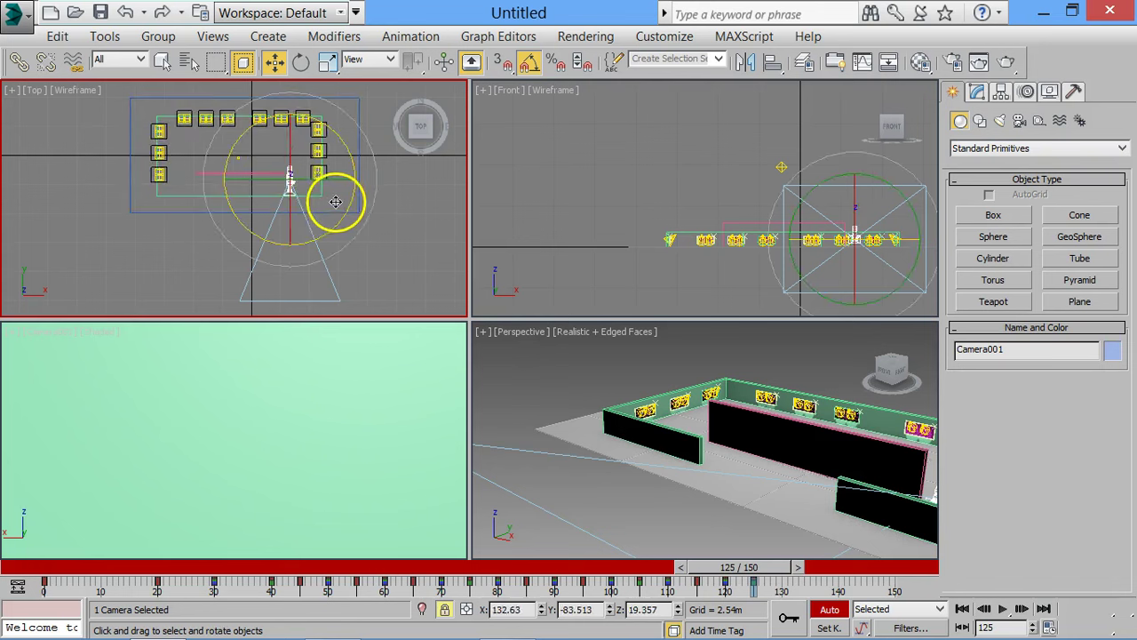
drag(346, 215, 299, 246)
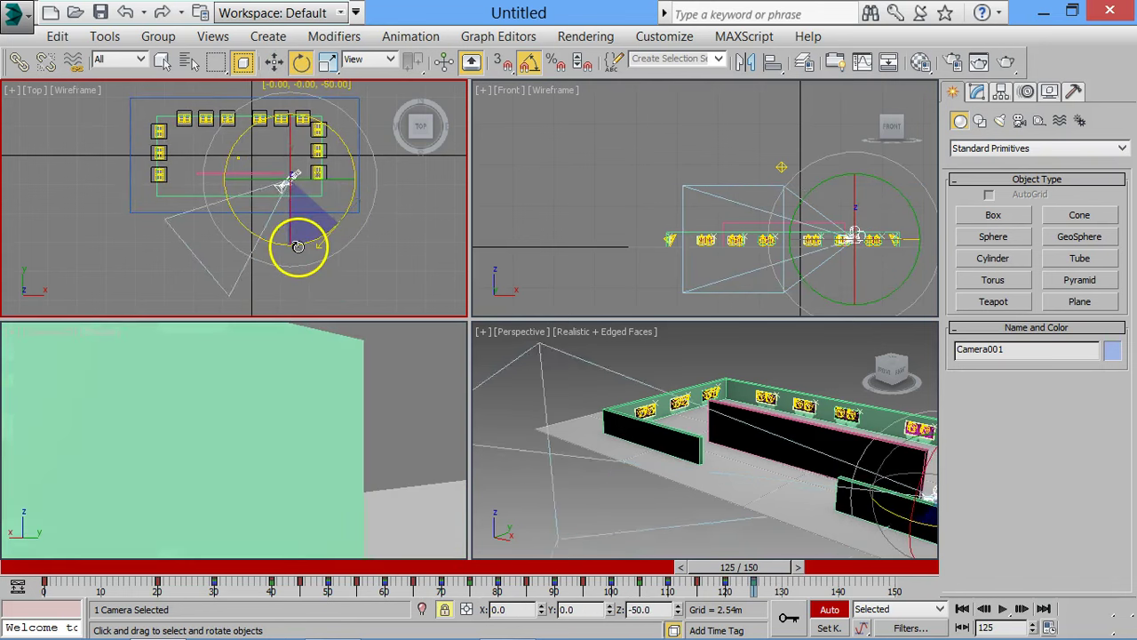
drag(786, 577, 823, 568)
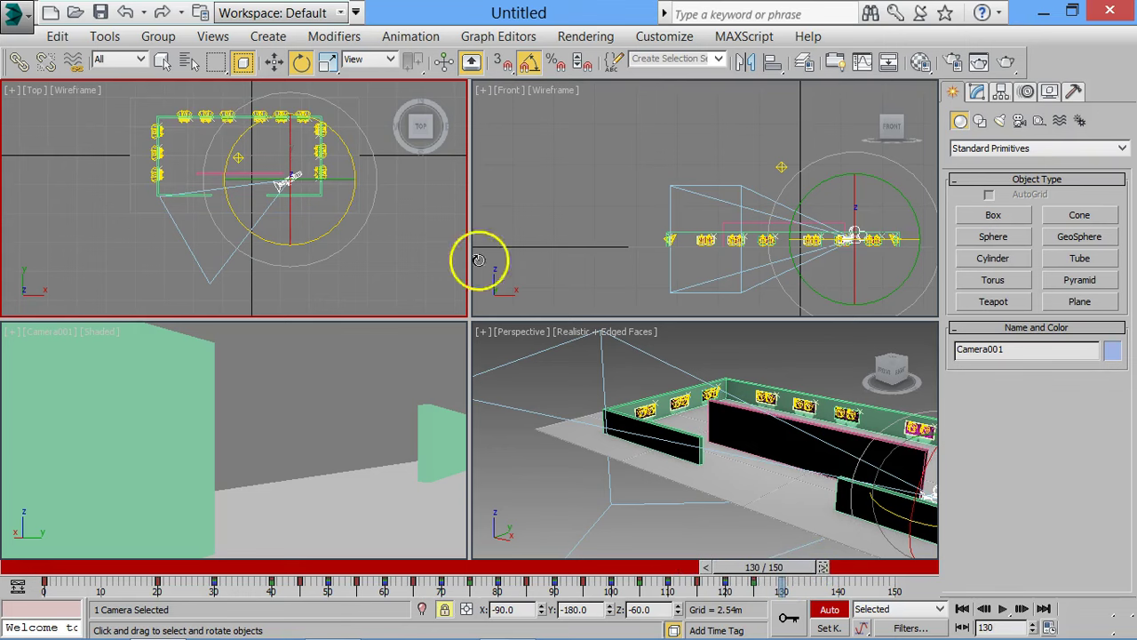
drag(353, 166, 356, 192)
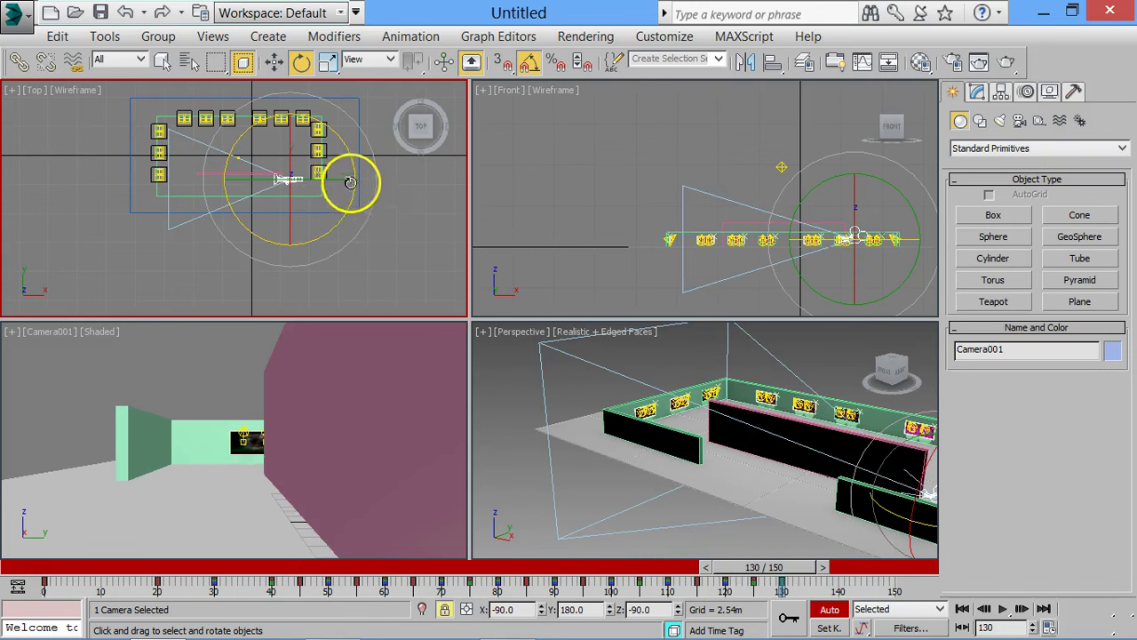
key(w)
drag(290, 138, 290, 142)
drag(313, 182, 282, 184)
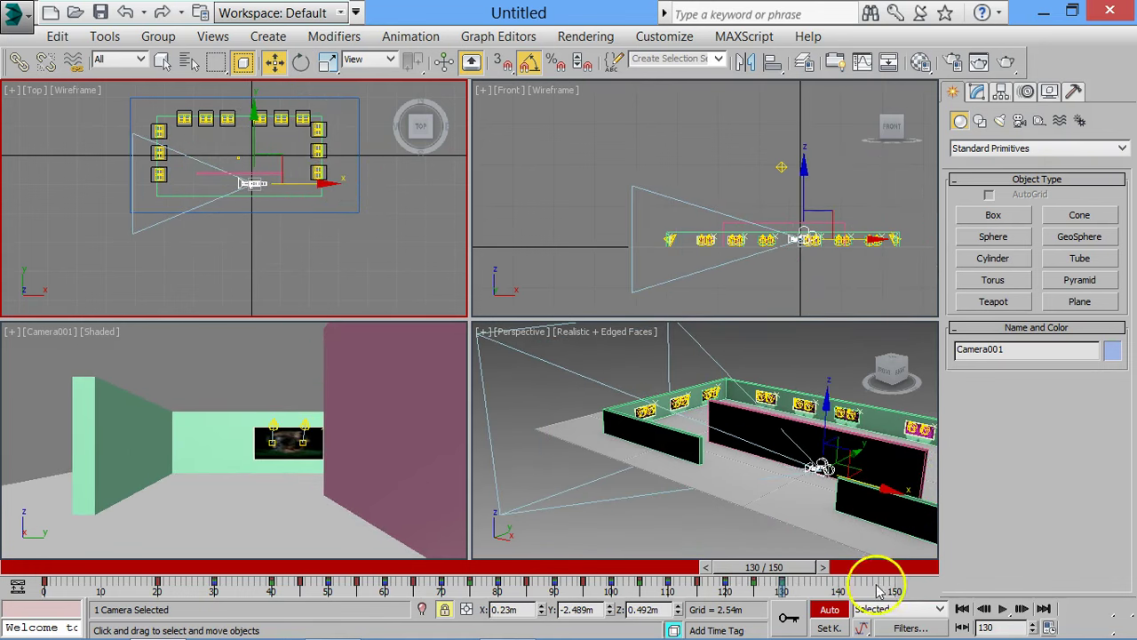
At frame 135, turn the camera 80° and pull it back to the entrance, then preview frame 30.
drag(819, 569, 848, 568)
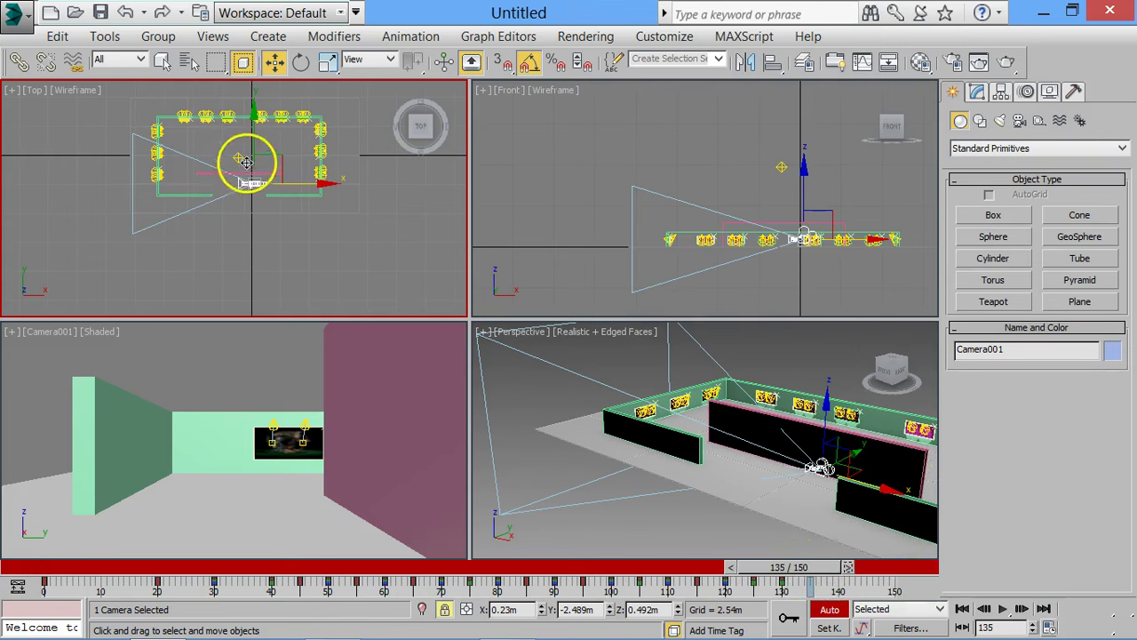
key(e)
mouse_move(195, 172)
mouse_down()
mouse_move(208, 262)
mouse_move(203, 248)
mouse_move(245, 217)
mouse_up()
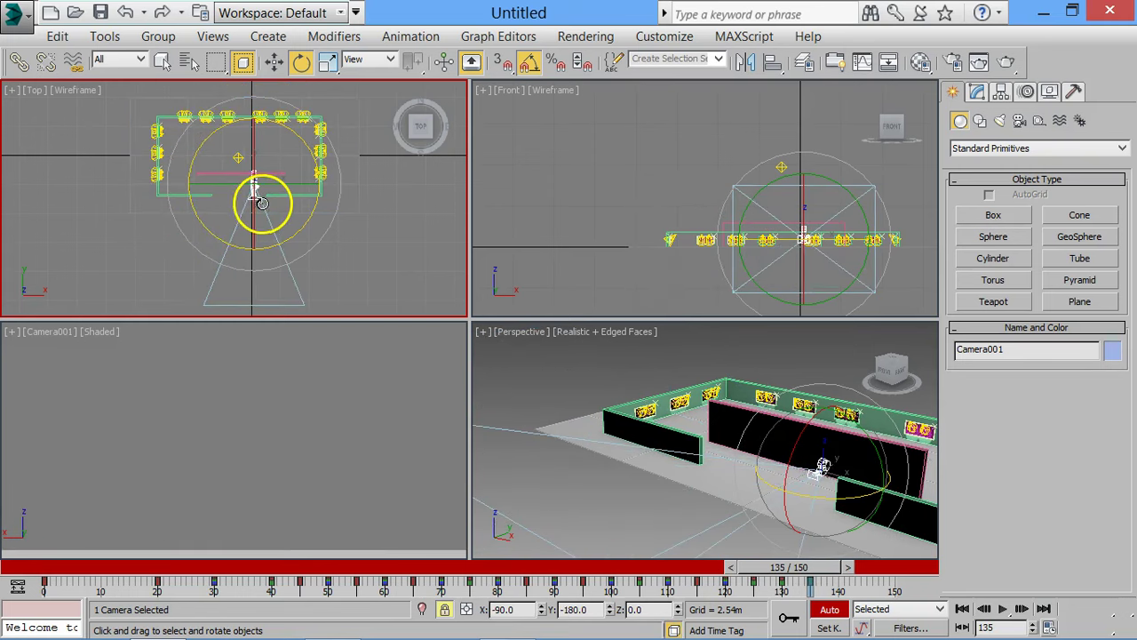
key(w)
mouse_move(290, 184)
mouse_down()
mouse_move(266, 180)
mouse_move(244, 144)
mouse_up()
drag(271, 182, 229, 189)
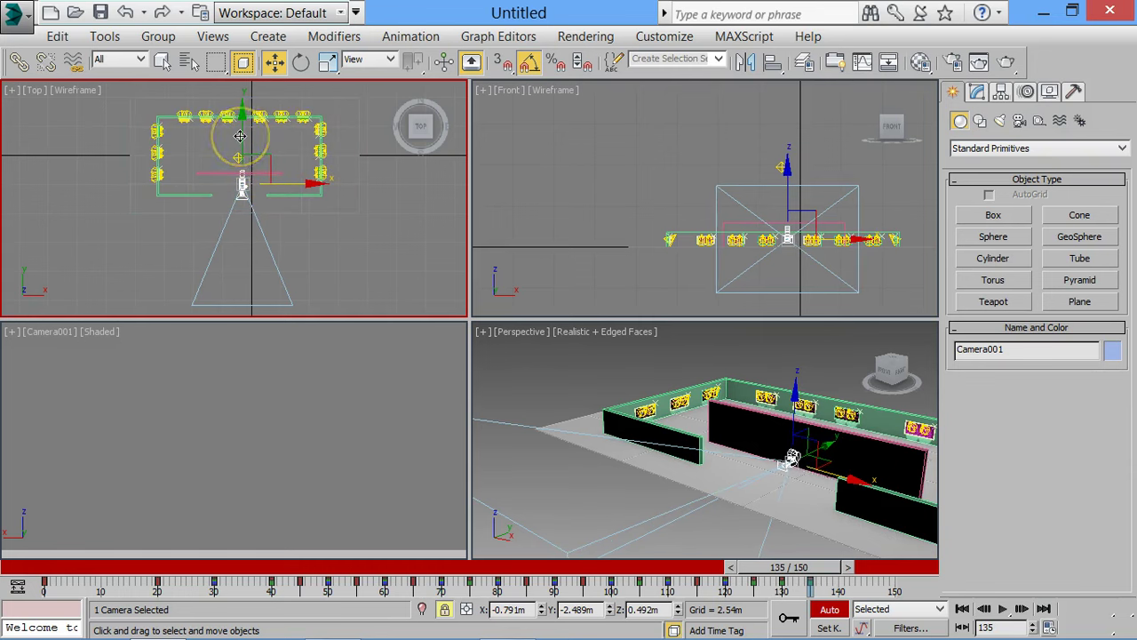
drag(244, 129, 244, 142)
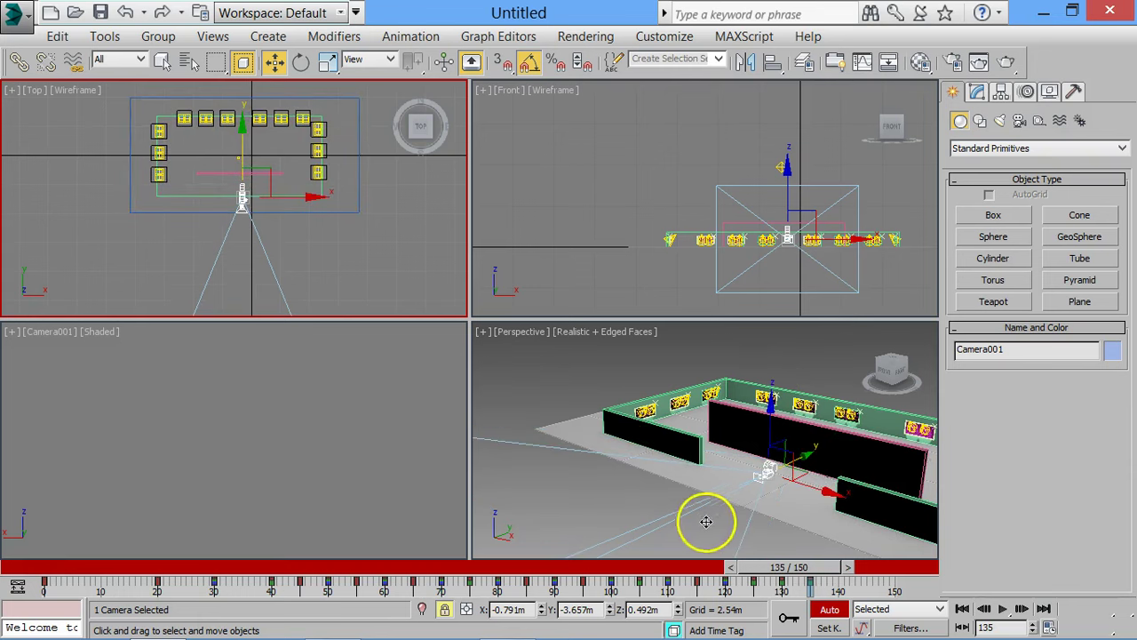
drag(782, 567, 35, 559)
Play the walkthrough from frame 0, stop it, and bring up Time Configuration.
click(228, 439)
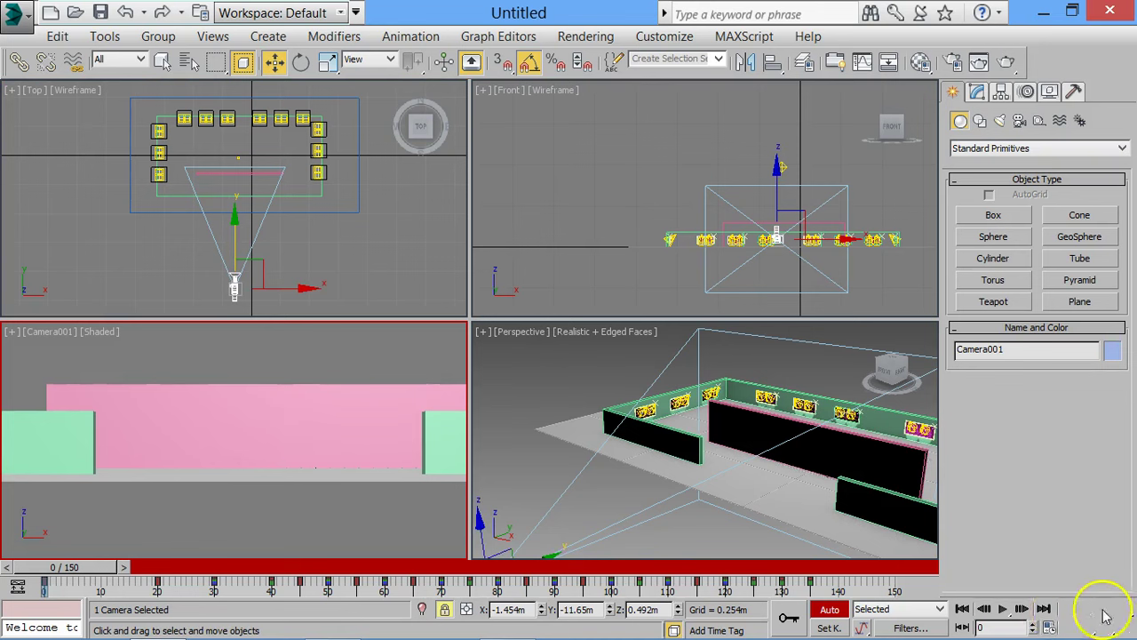
click(1002, 609)
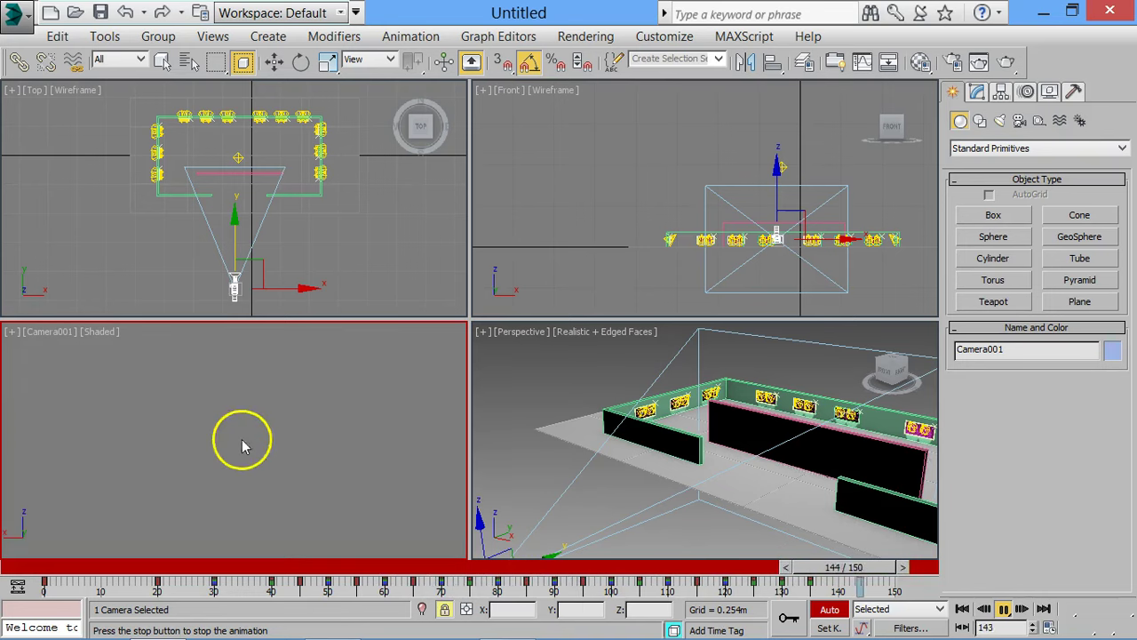
click(328, 569)
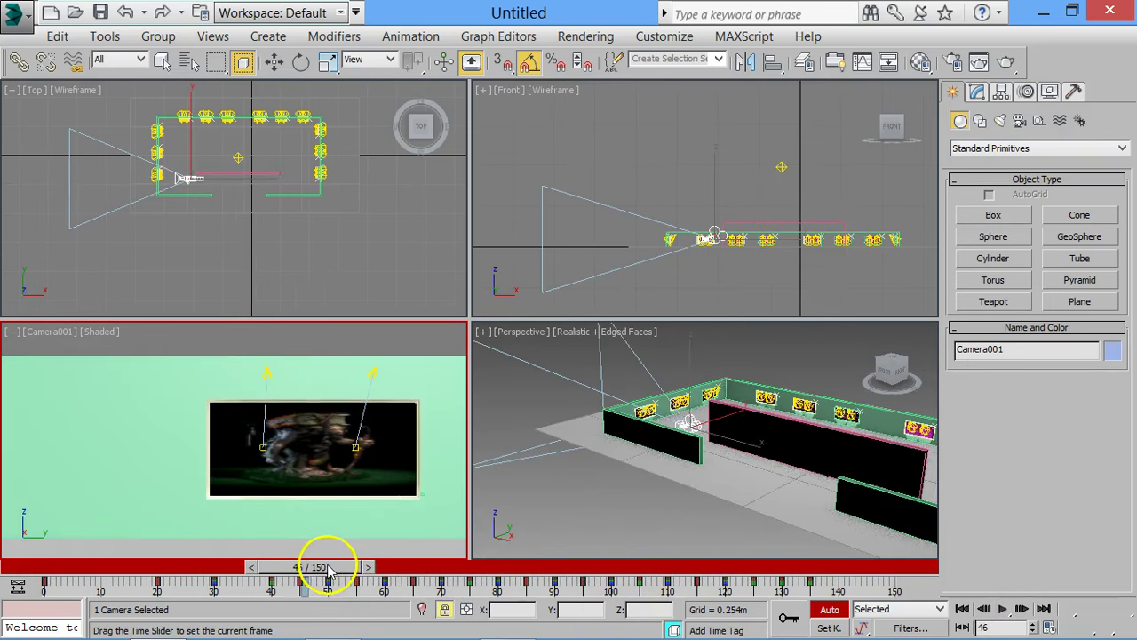
key(w)
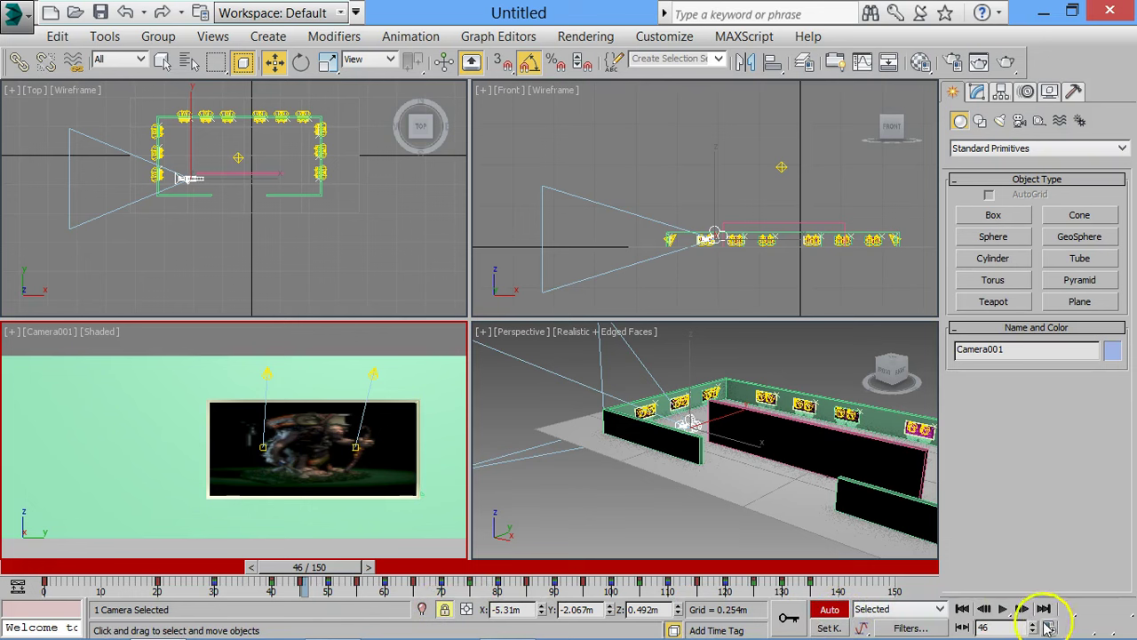
click(1048, 627)
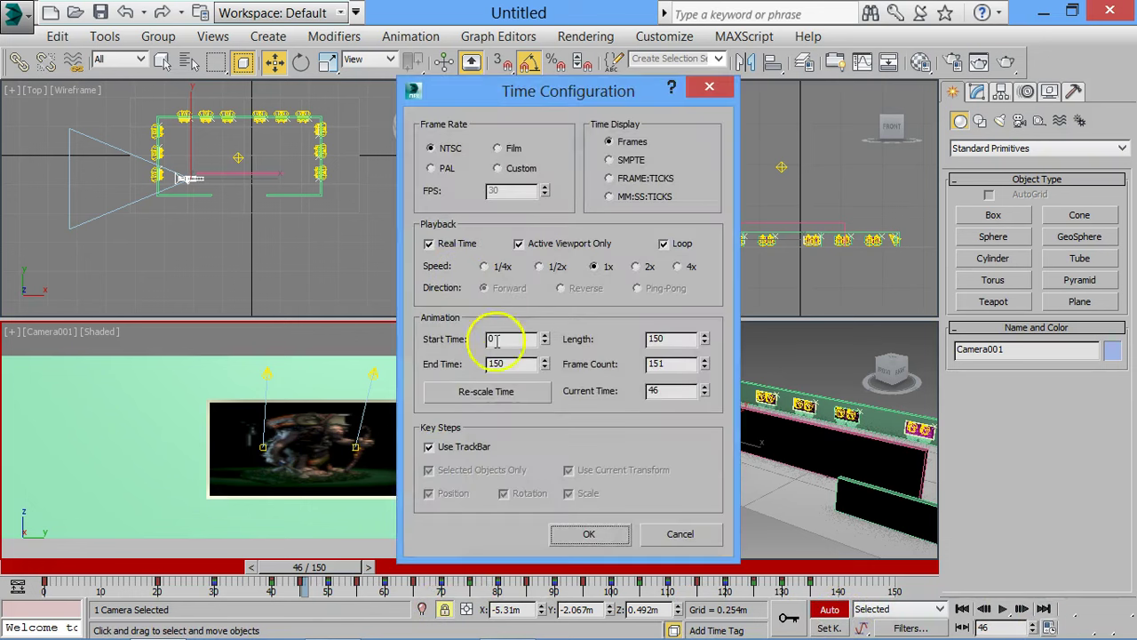
Re-scale the animation to end at frame 1500, then preview an early frame in the Camera001 viewport.
click(478, 394)
text(1500)
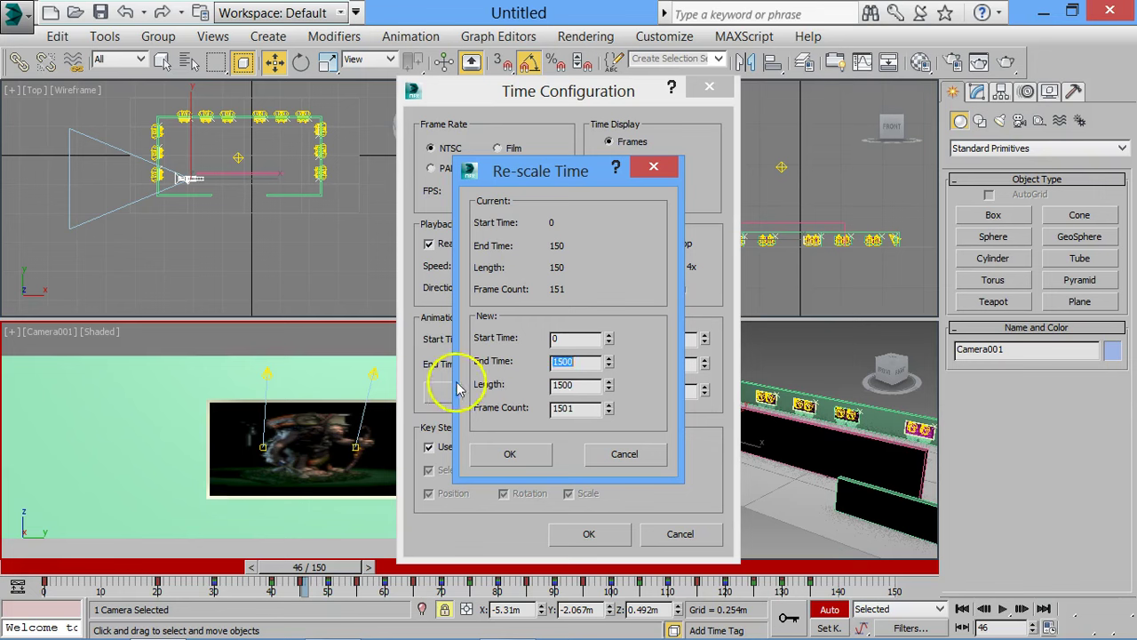
click(536, 453)
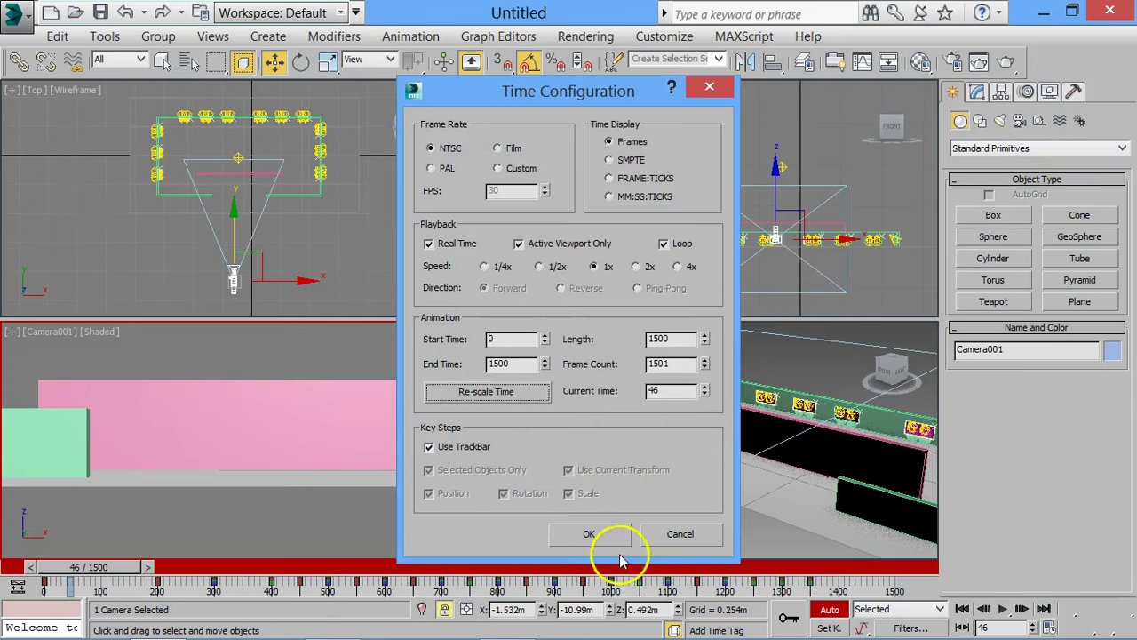
click(589, 533)
drag(107, 568, 45, 569)
click(193, 494)
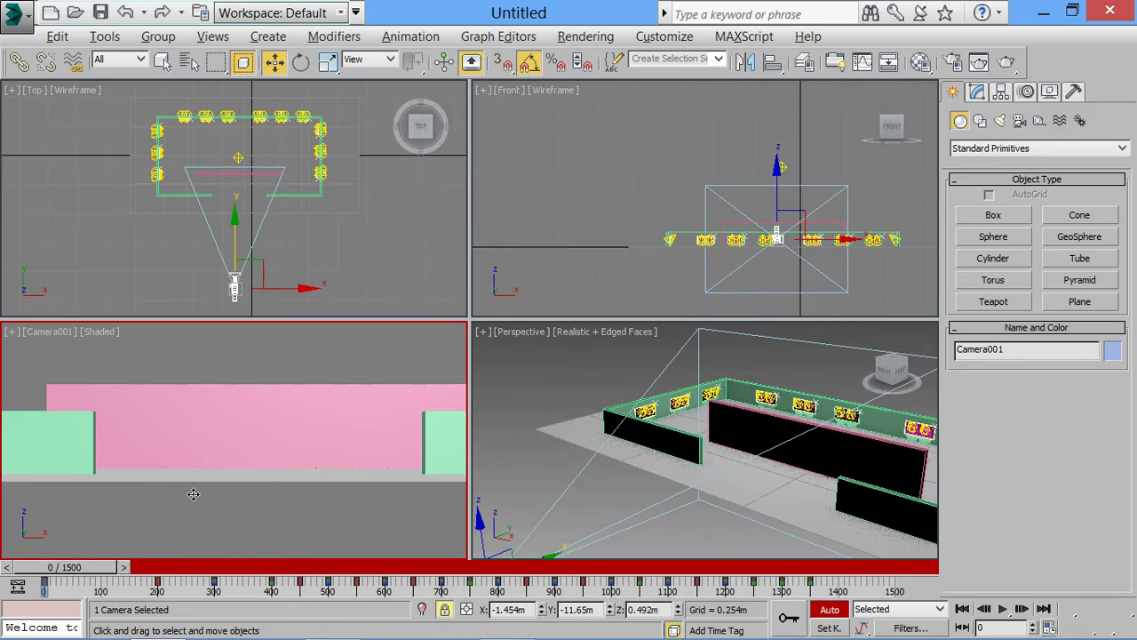
Maximize the Camera001 viewport with Alt+W and play back the 1500-frame walkthrough.
key(alt+w)
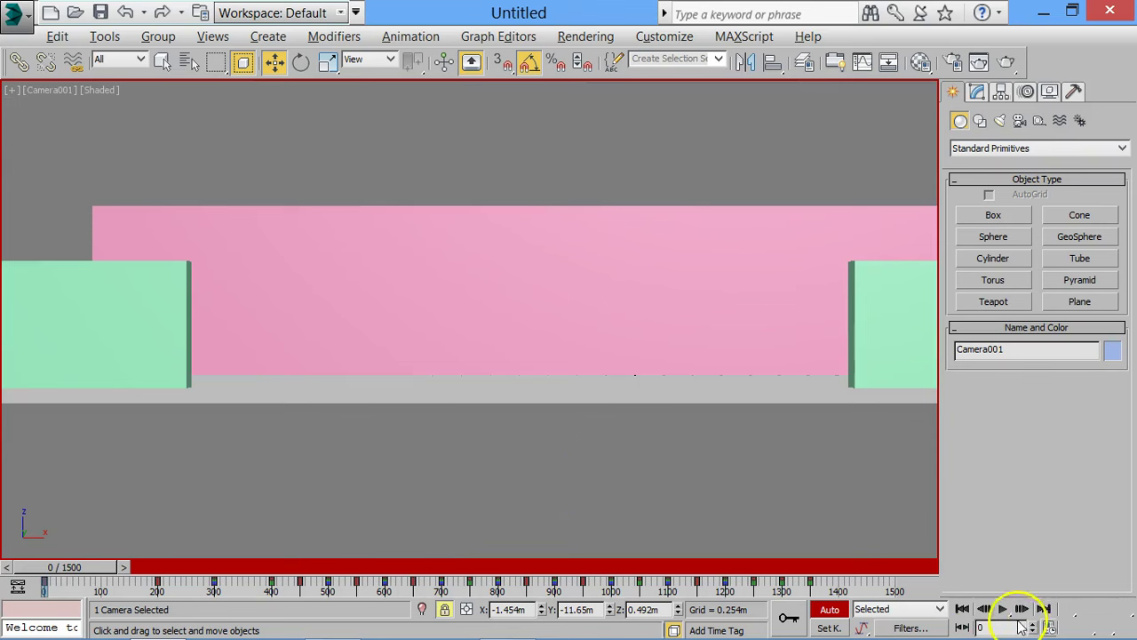
click(1002, 609)
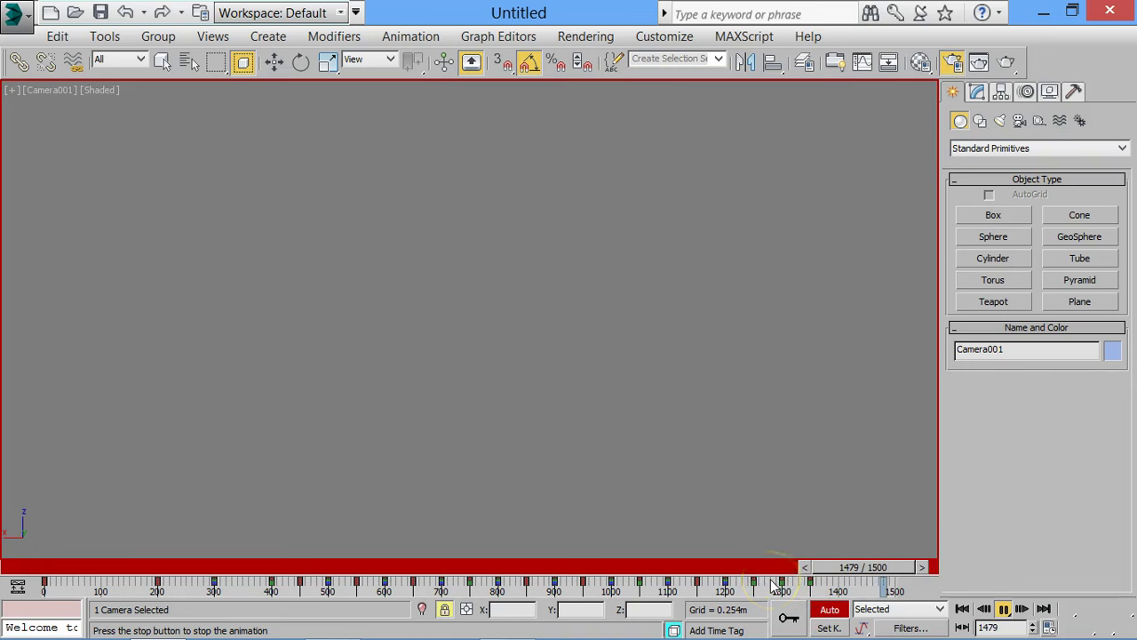
In Render Setup's Common tab, bring up the Render Output file chooser.
key(F10)
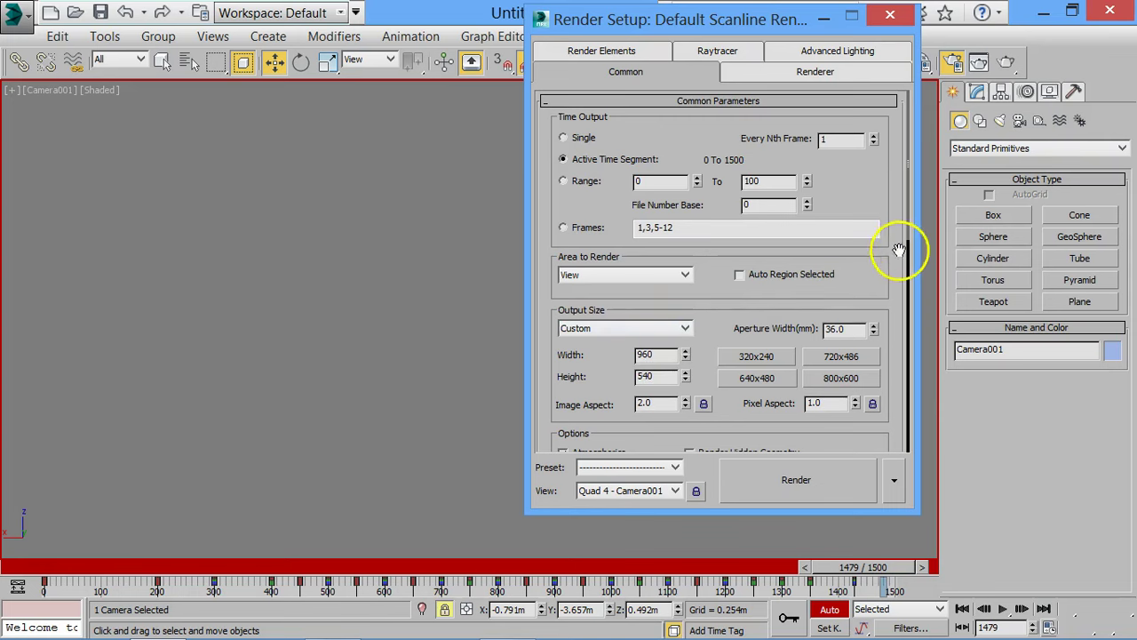
scroll(904, 199, down, 1)
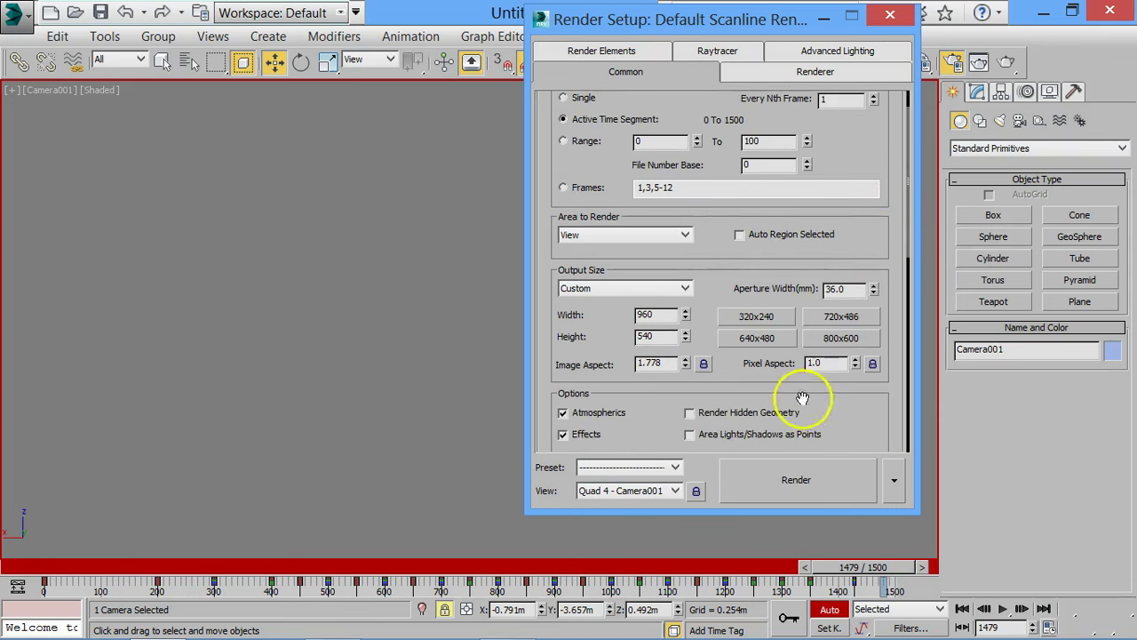
drag(817, 396, 812, 281)
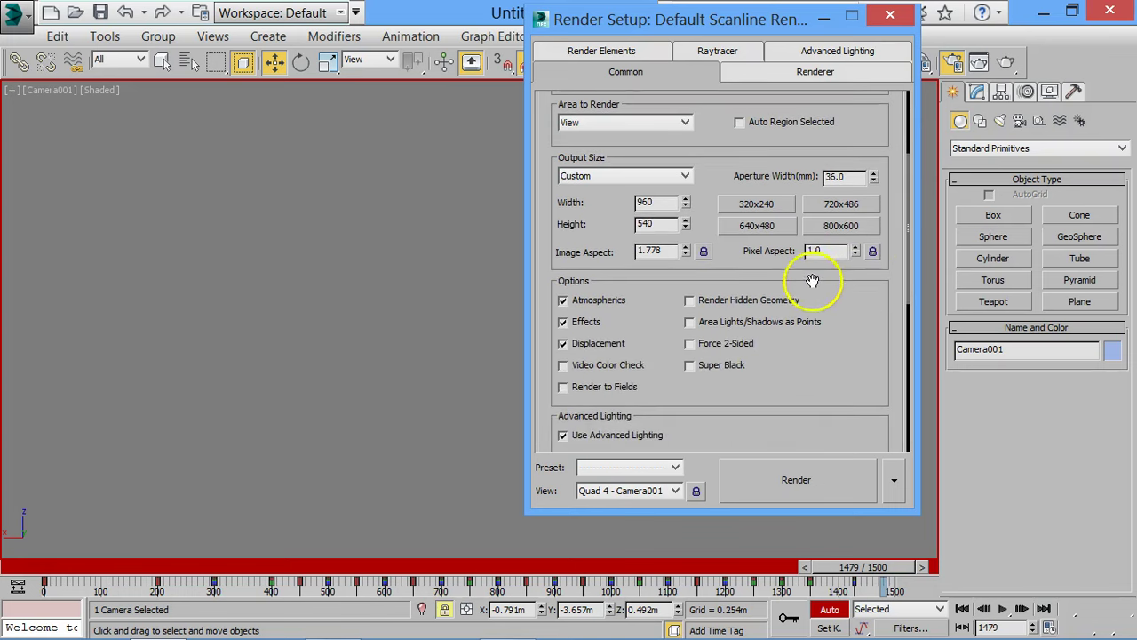
mouse_move(907, 233)
mouse_down()
mouse_move(890, 344)
mouse_move(874, 368)
mouse_up()
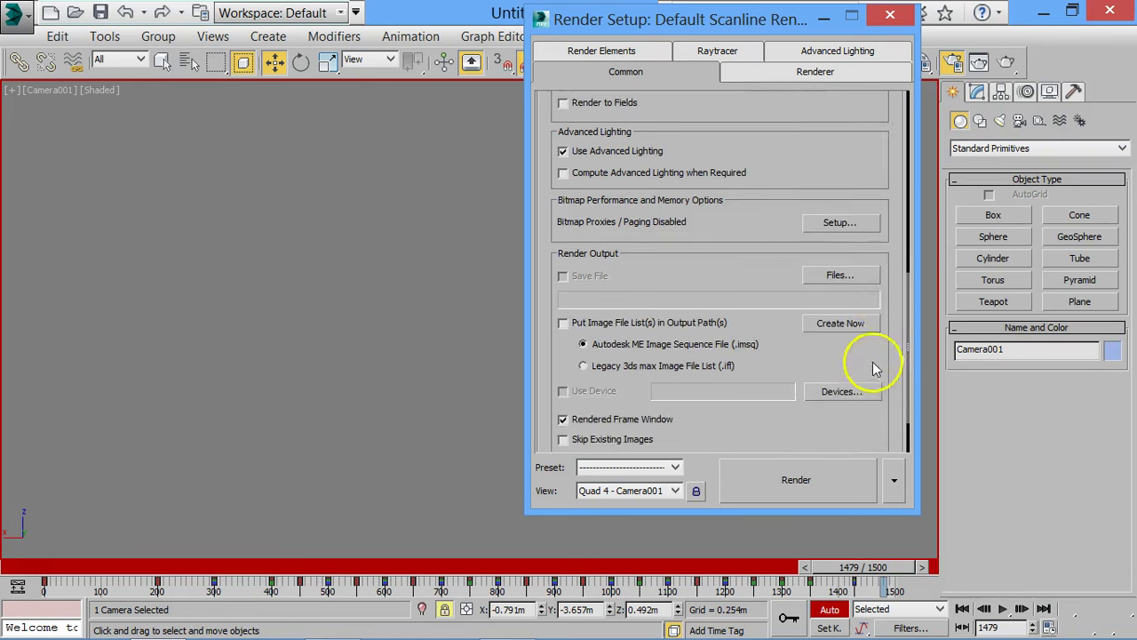
click(842, 277)
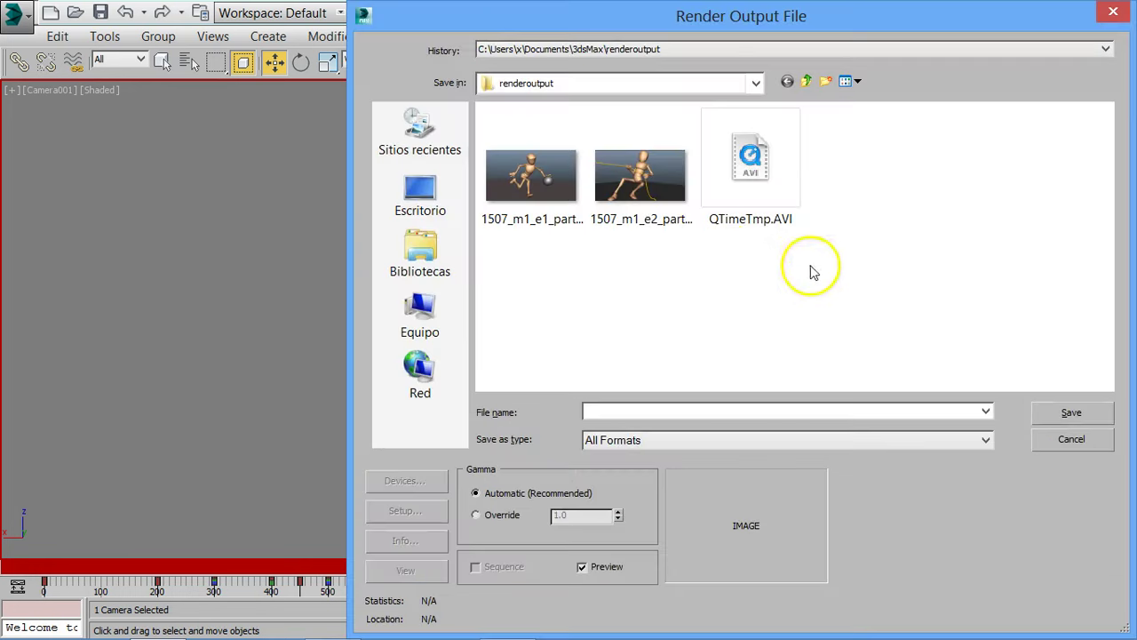
Save the render output as 'museo' in AVI format on the Escritorio (Desktop), accepting default compression.
click(412, 204)
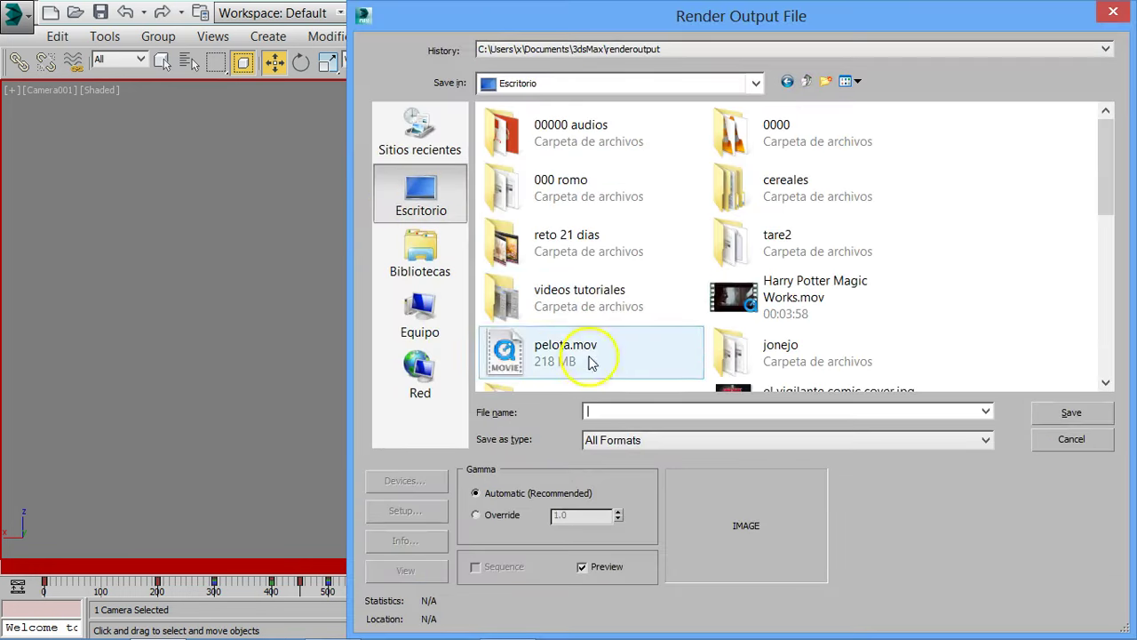
text(museo)
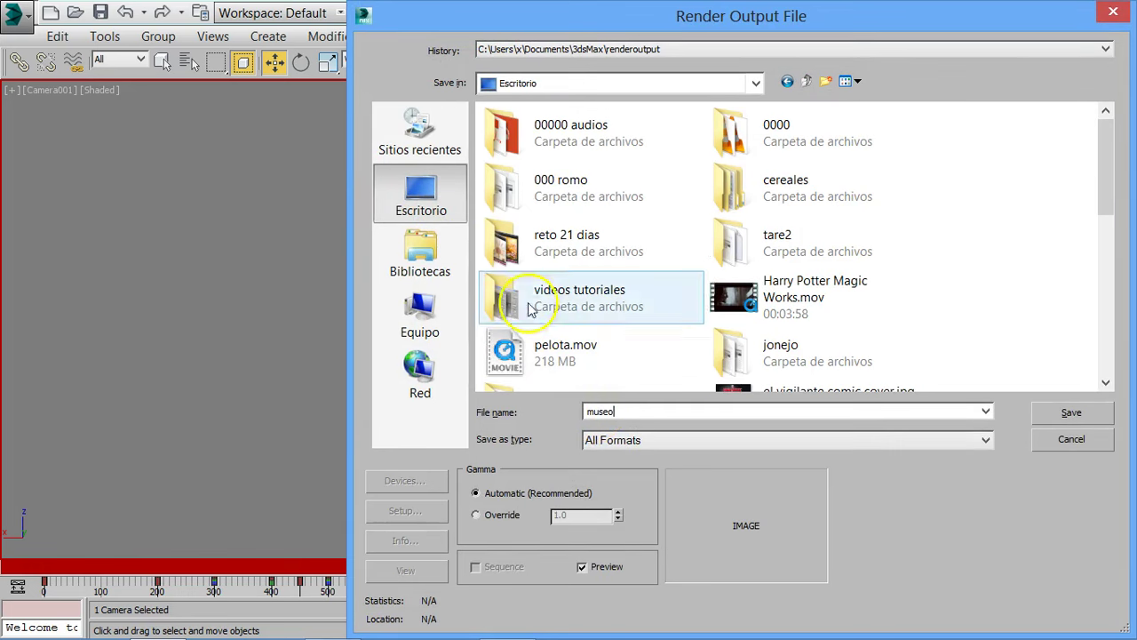
click(913, 441)
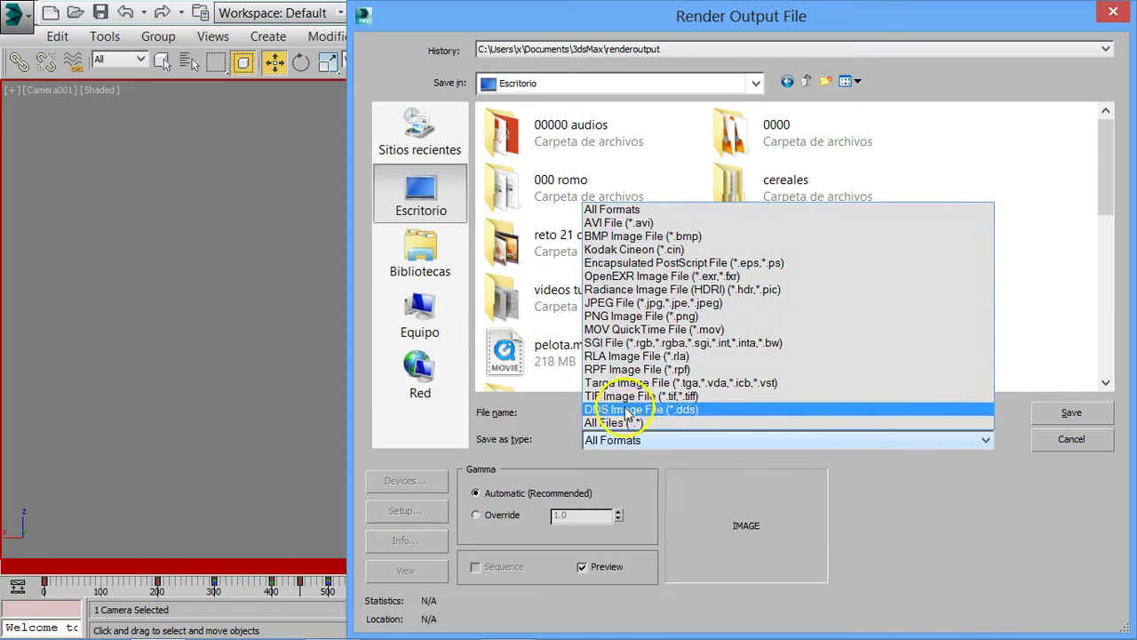
click(629, 331)
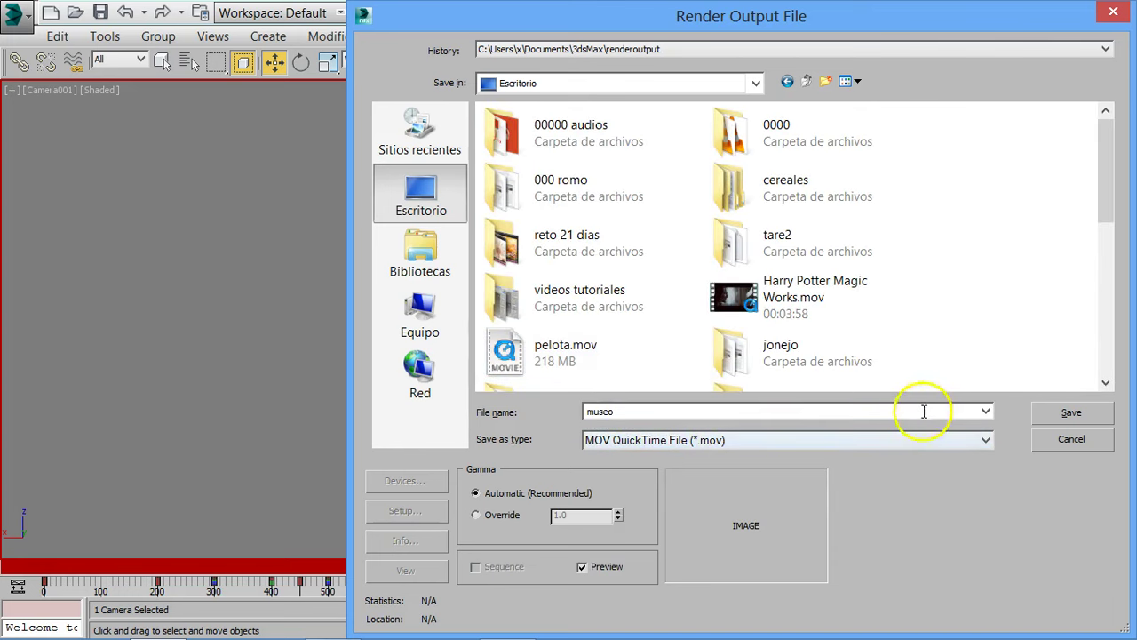
click(985, 441)
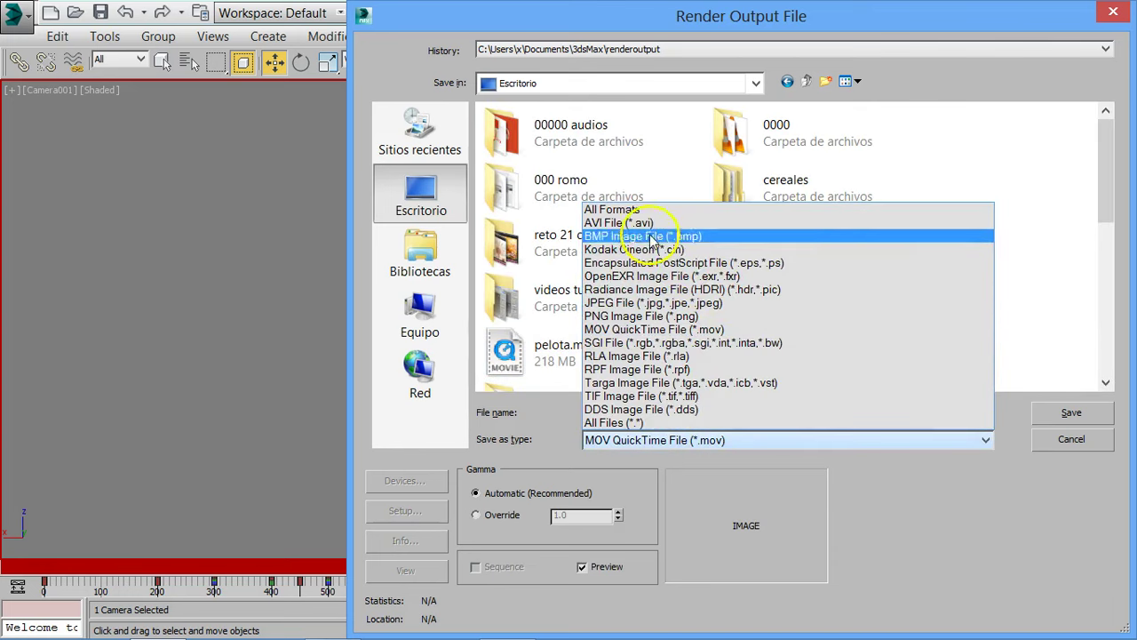
click(613, 223)
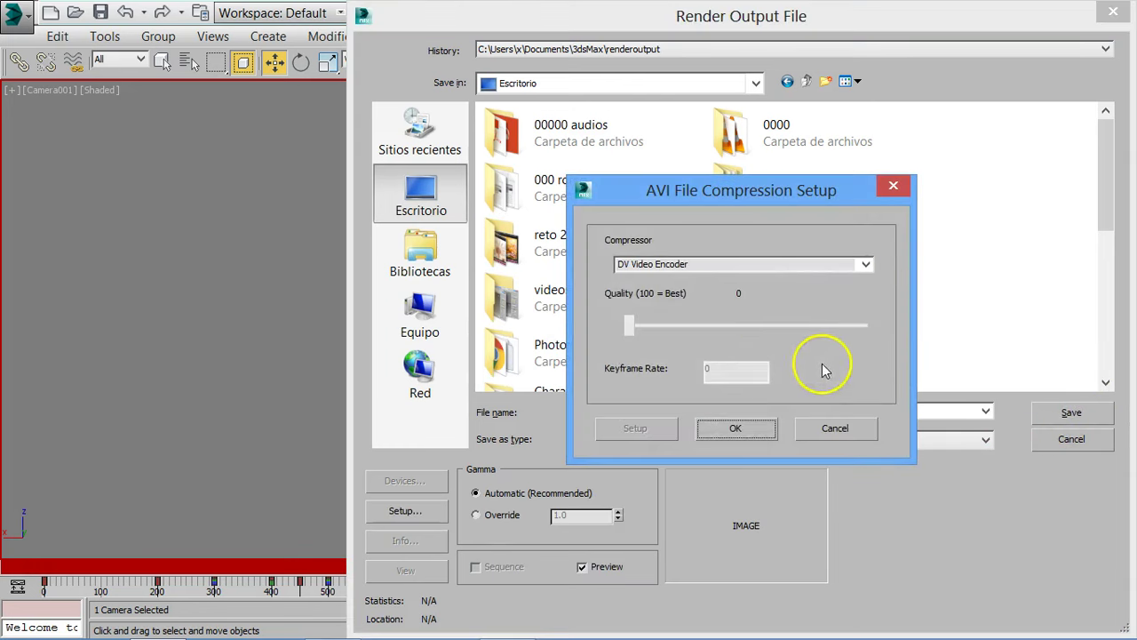
click(749, 431)
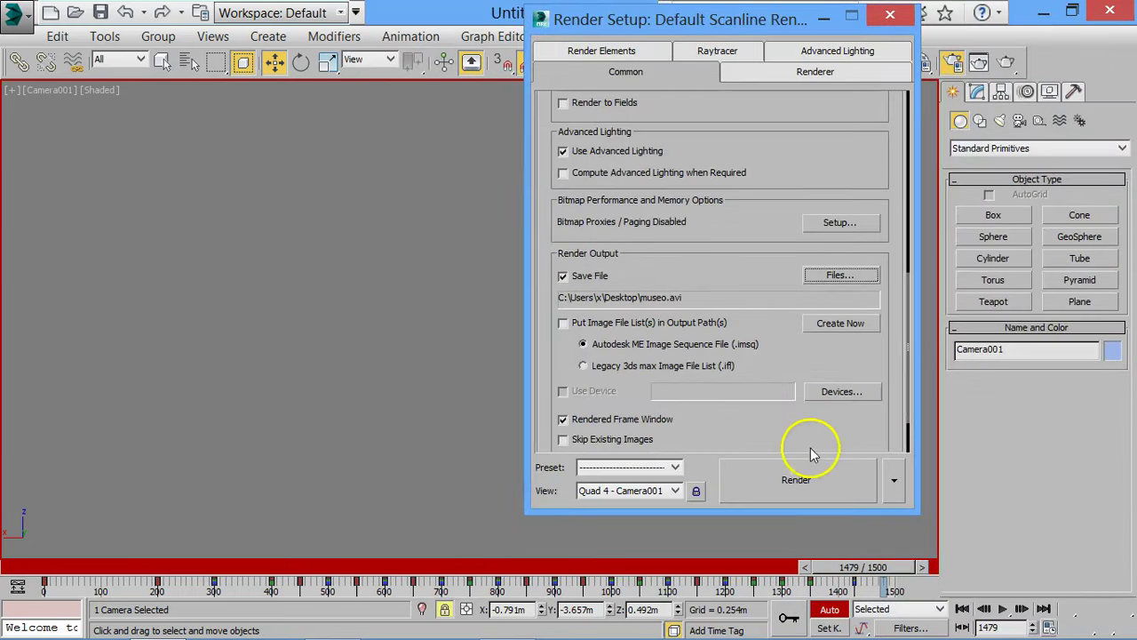
Start rendering the walkthrough to museo.avi, then close the frame window and cancel around frame 10.
scroll(804, 426, down, 3)
click(762, 481)
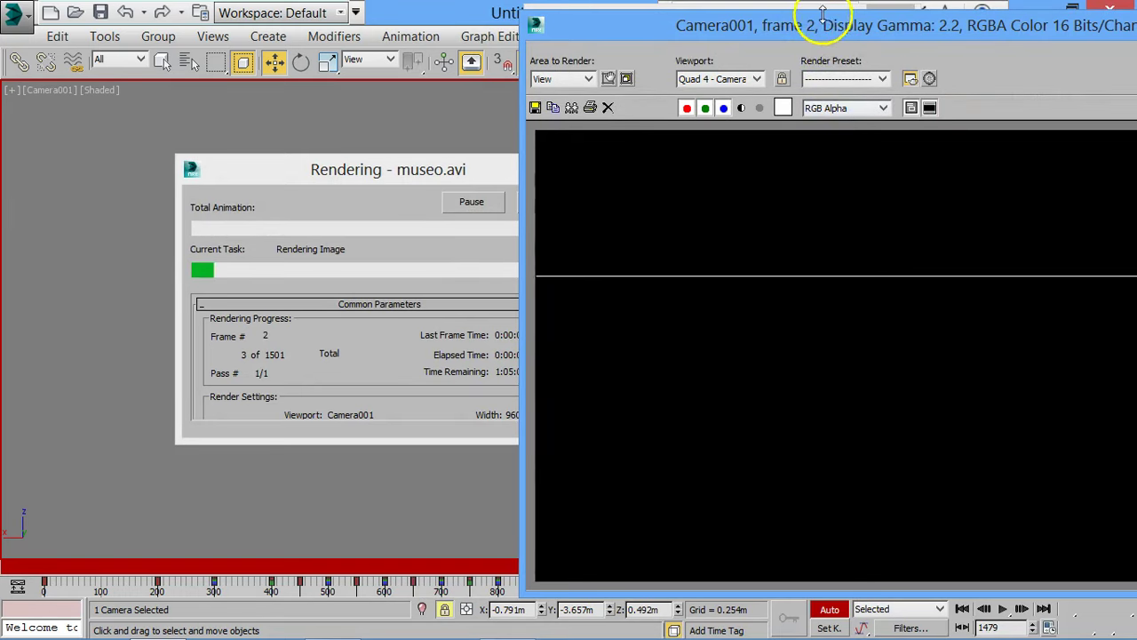
drag(690, 30, 395, 53)
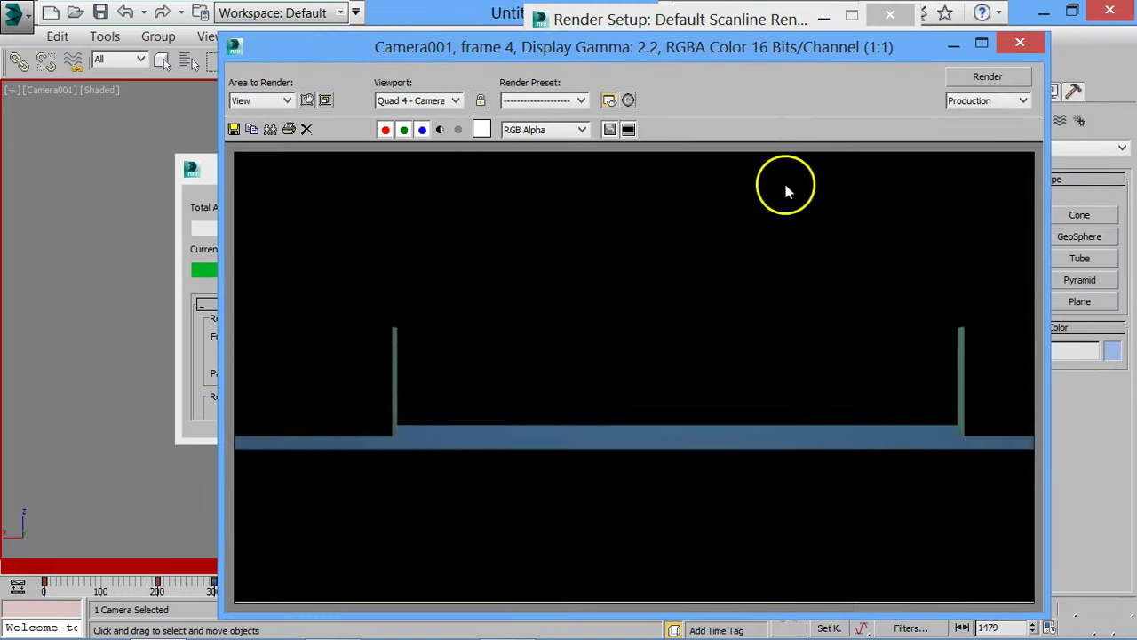
click(1020, 44)
click(578, 165)
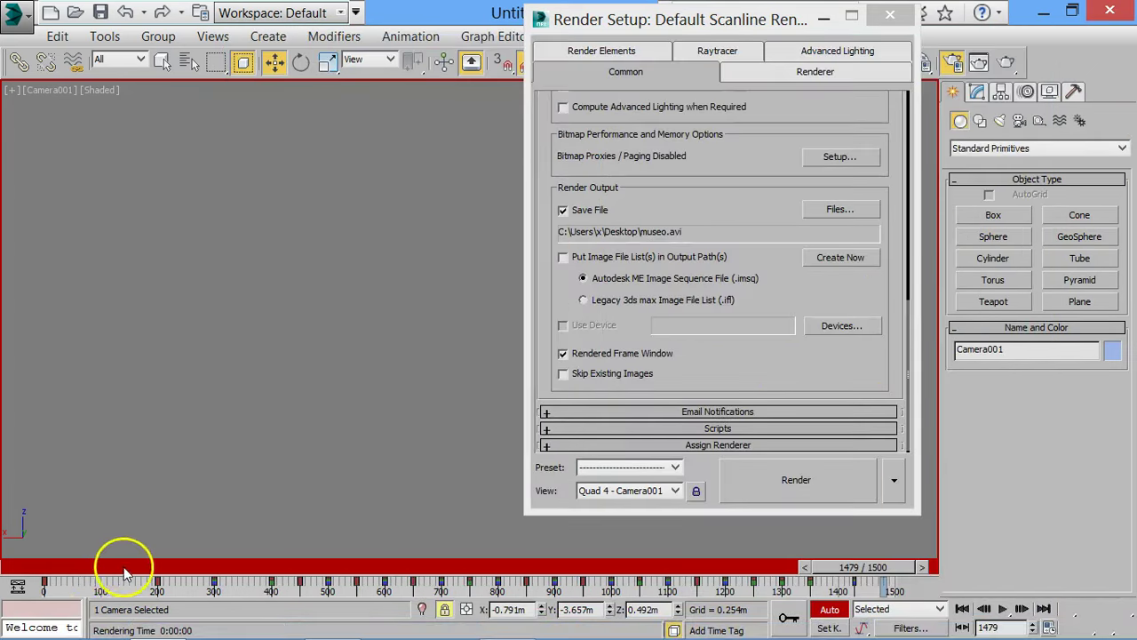